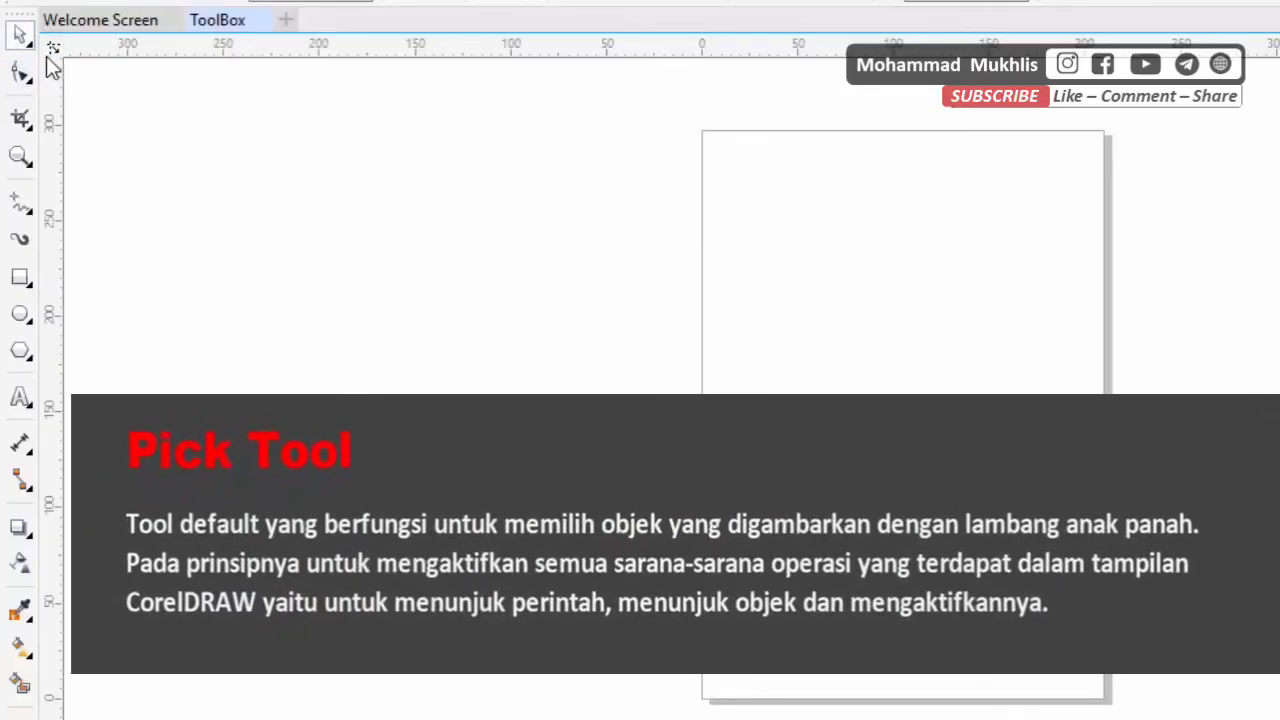
pyautogui.click(24, 36)
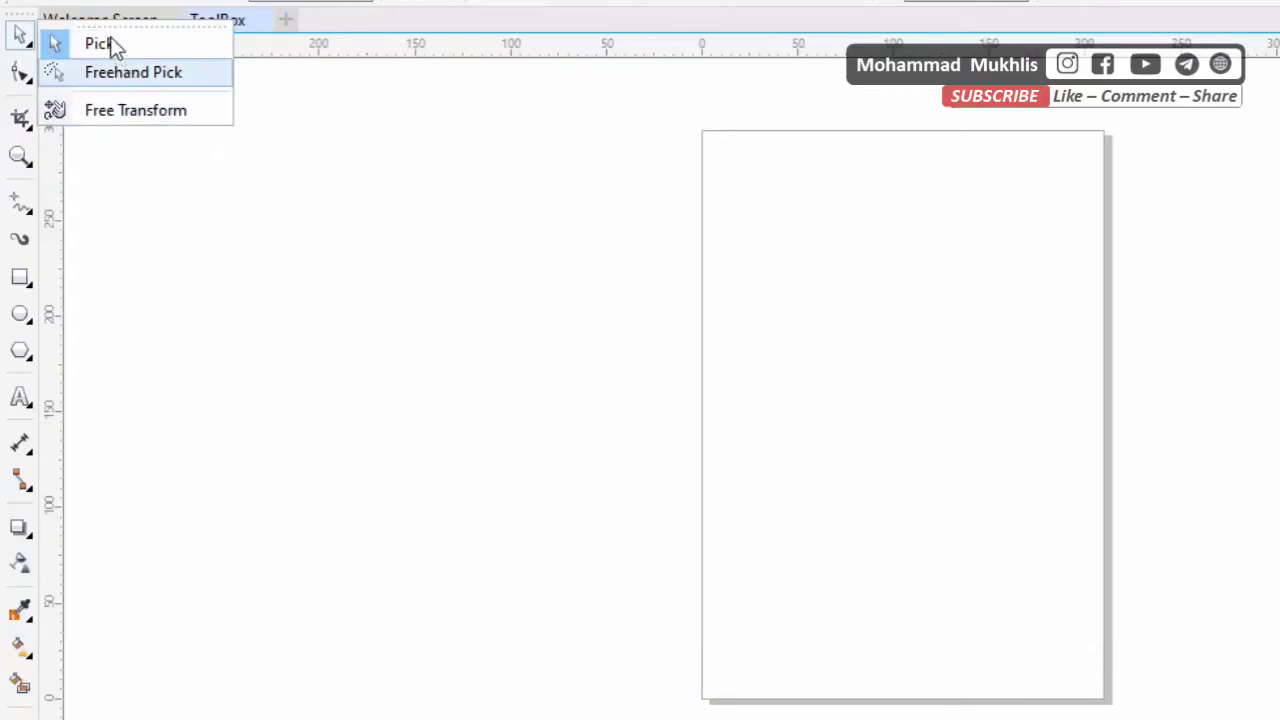
pyautogui.click(190, 350)
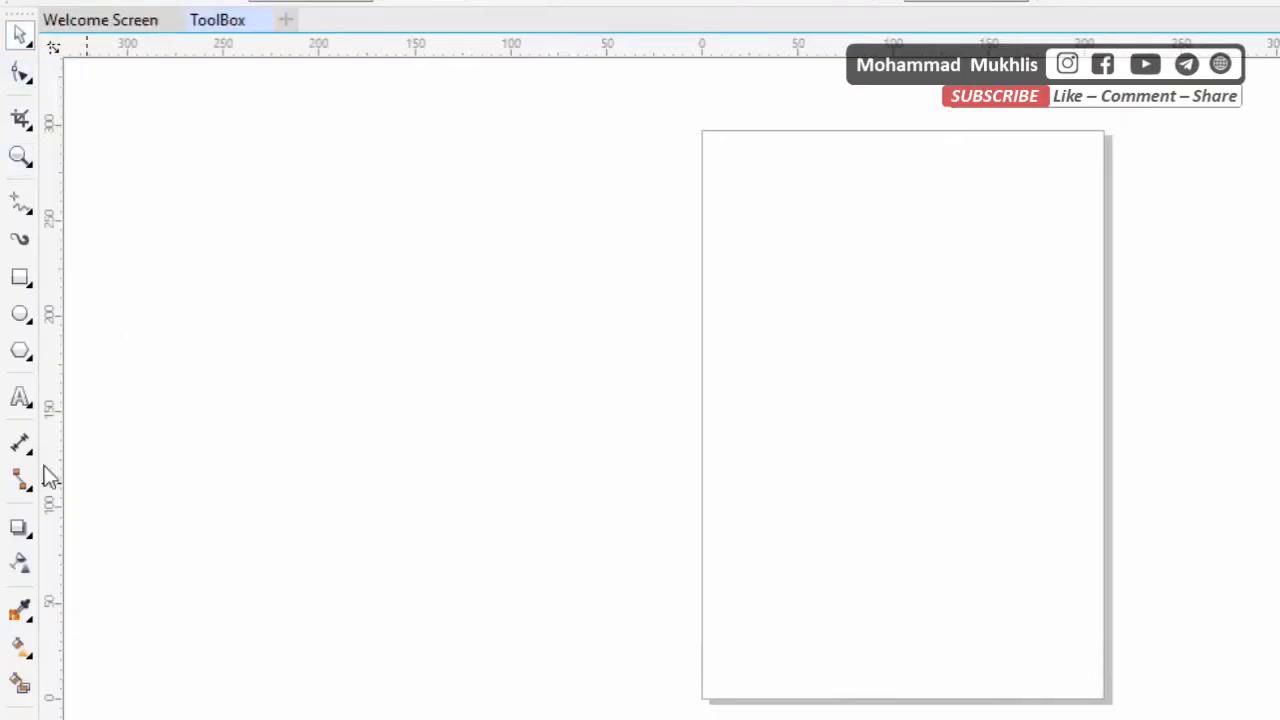
# Draw a square about 150 mm wide across the page's left edge and move it off the page to the upper left
pyautogui.click(21, 277)
pyautogui.moveTo(531, 216); pyautogui.dragTo(821, 506)
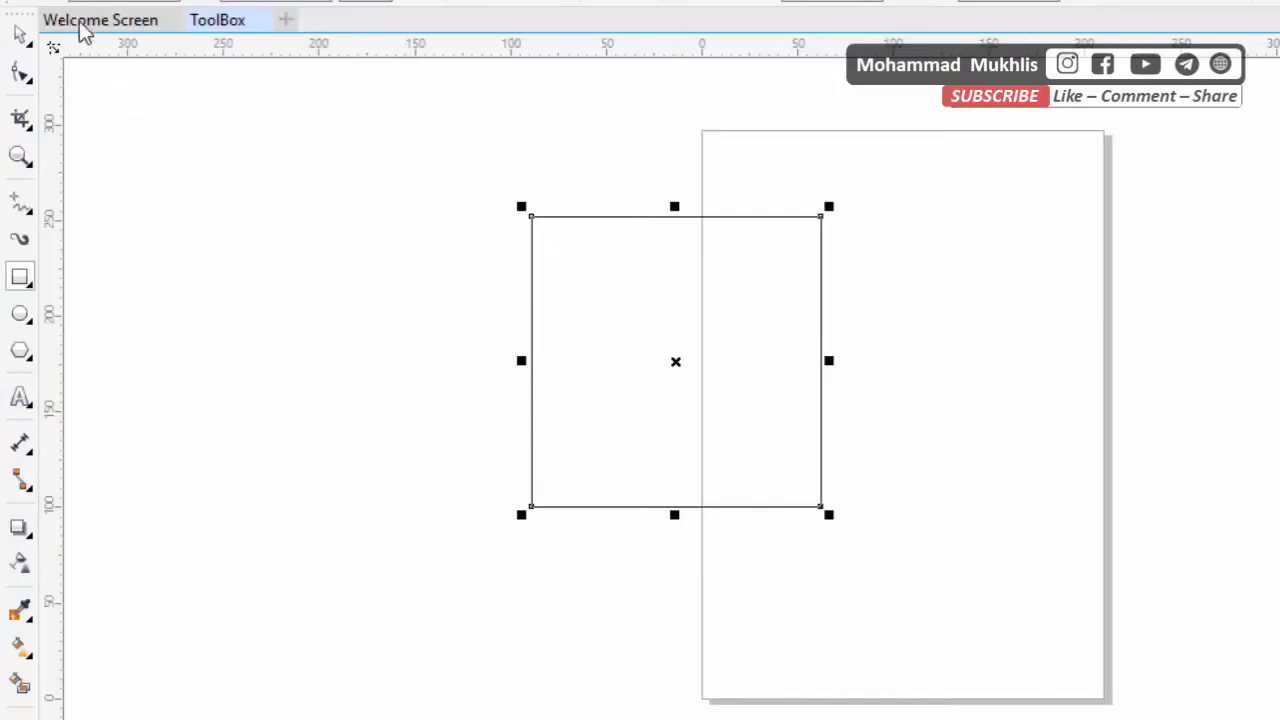
pyautogui.moveTo(676, 361); pyautogui.dragTo(320, 255)
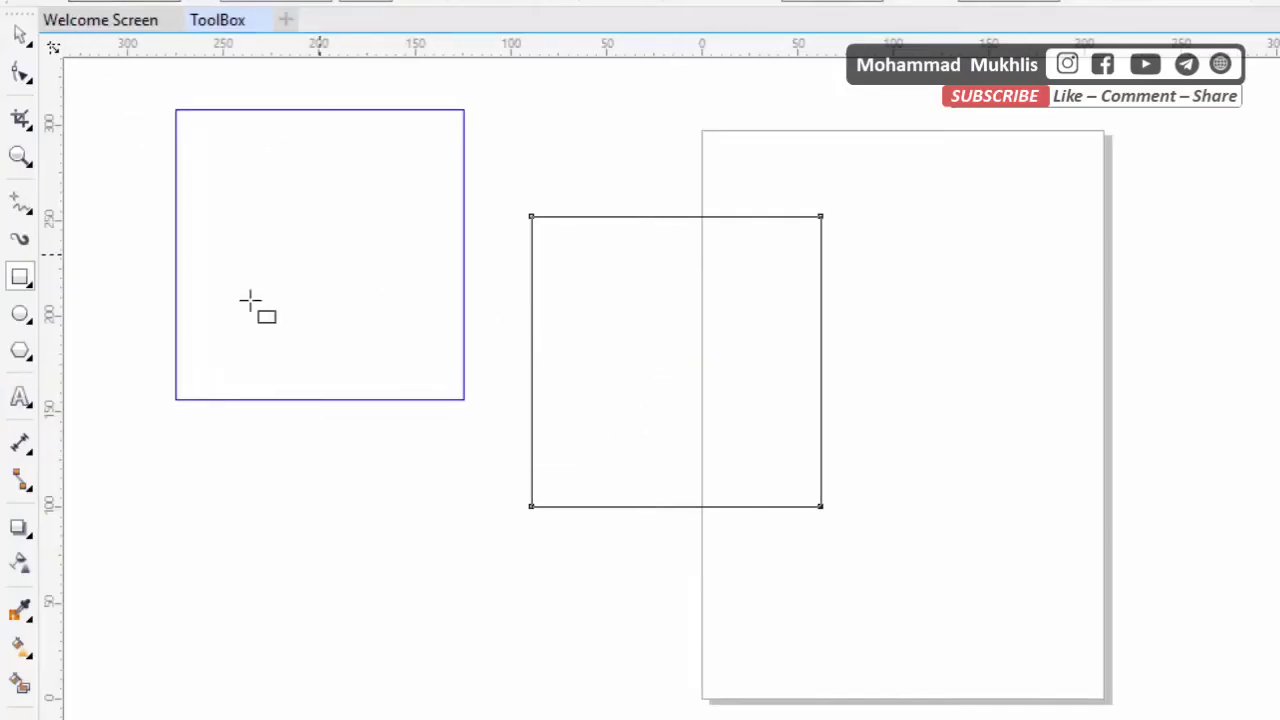
pyautogui.moveTo(250, 300); pyautogui.dragTo(250, 300)
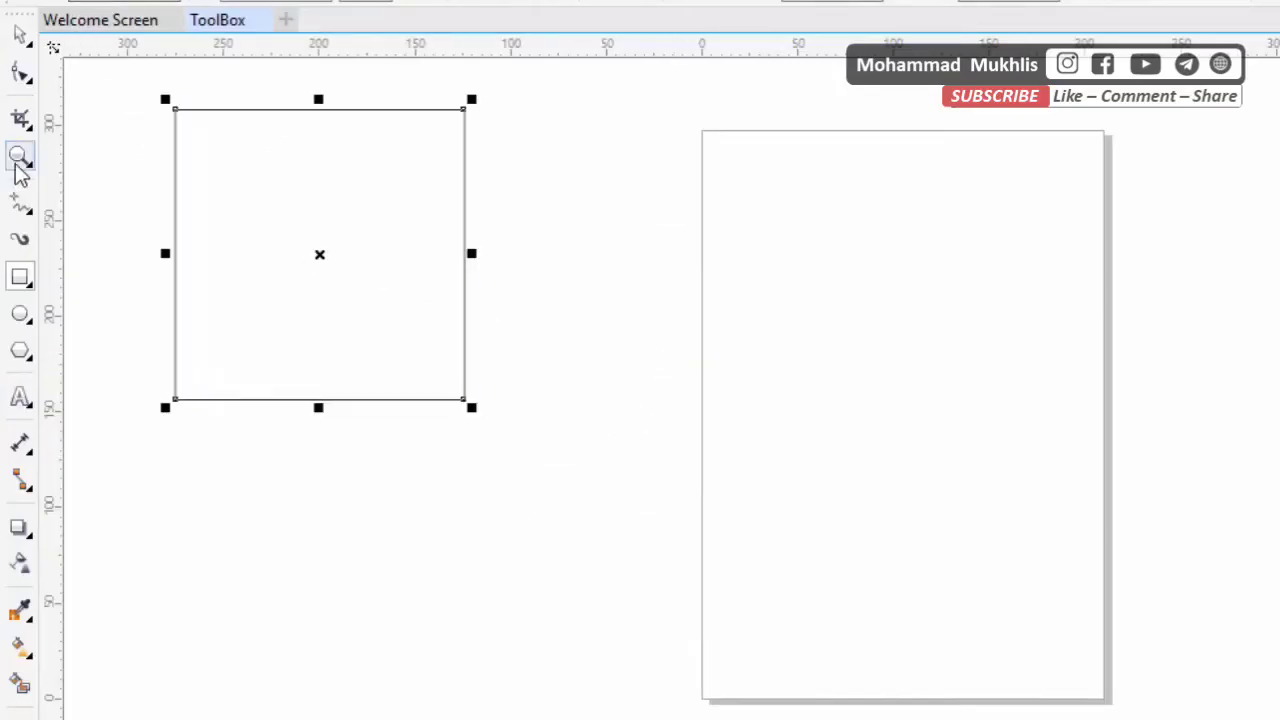
# Reposition the square several times with the Pick tool, finishing well off the page to its upper left
pyautogui.click(20, 36)
pyautogui.moveTo(343, 229); pyautogui.dragTo(431, 260)
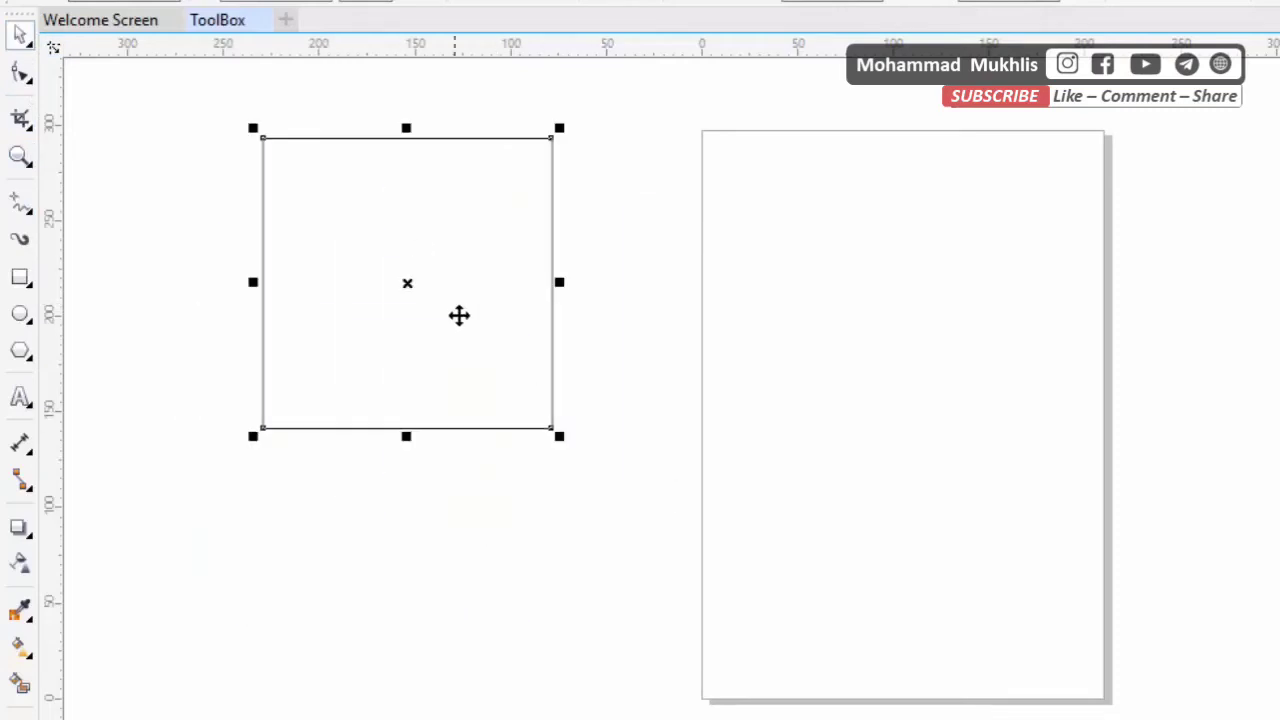
pyautogui.moveTo(459, 316); pyautogui.dragTo(347, 329)
pyautogui.moveTo(364, 241); pyautogui.dragTo(346, 202)
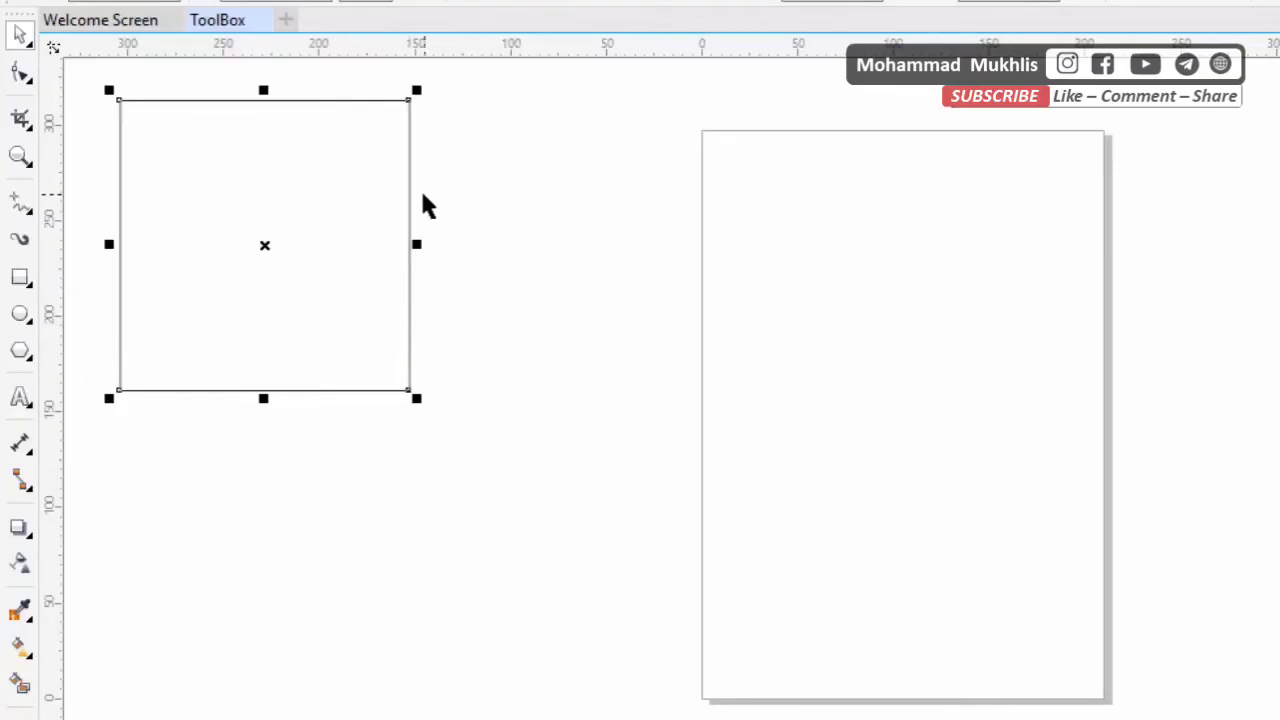
pyautogui.moveTo(312, 167); pyautogui.dragTo(666, 254)
pyautogui.moveTo(666, 254); pyautogui.dragTo(669, 242)
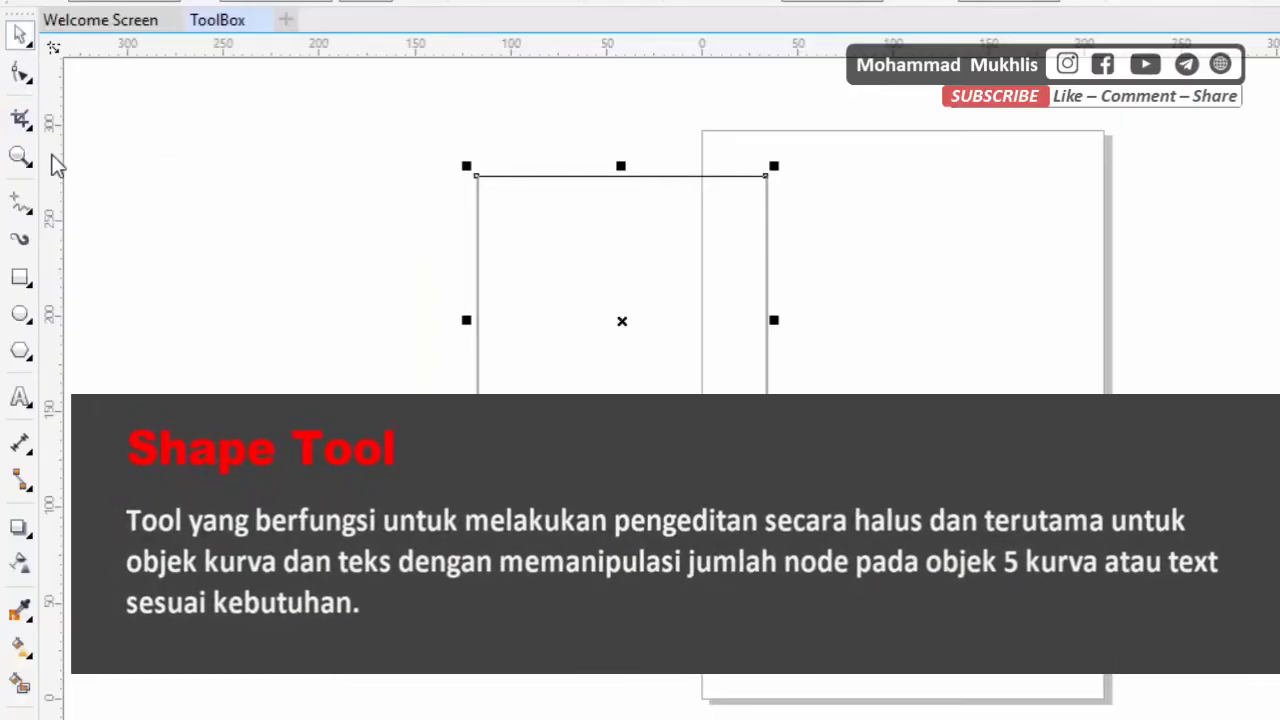
pyautogui.moveTo(543, 266); pyautogui.dragTo(226, 200)
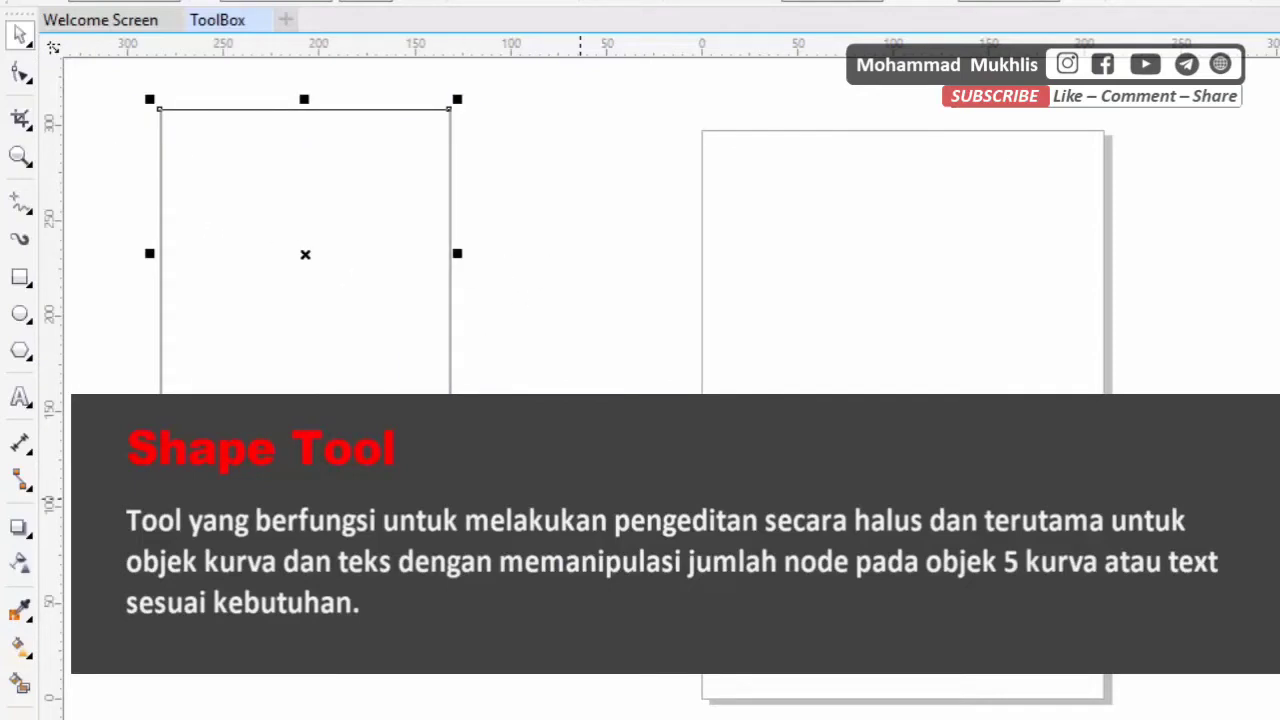
pyautogui.moveTo(330, 172); pyautogui.dragTo(400, 233)
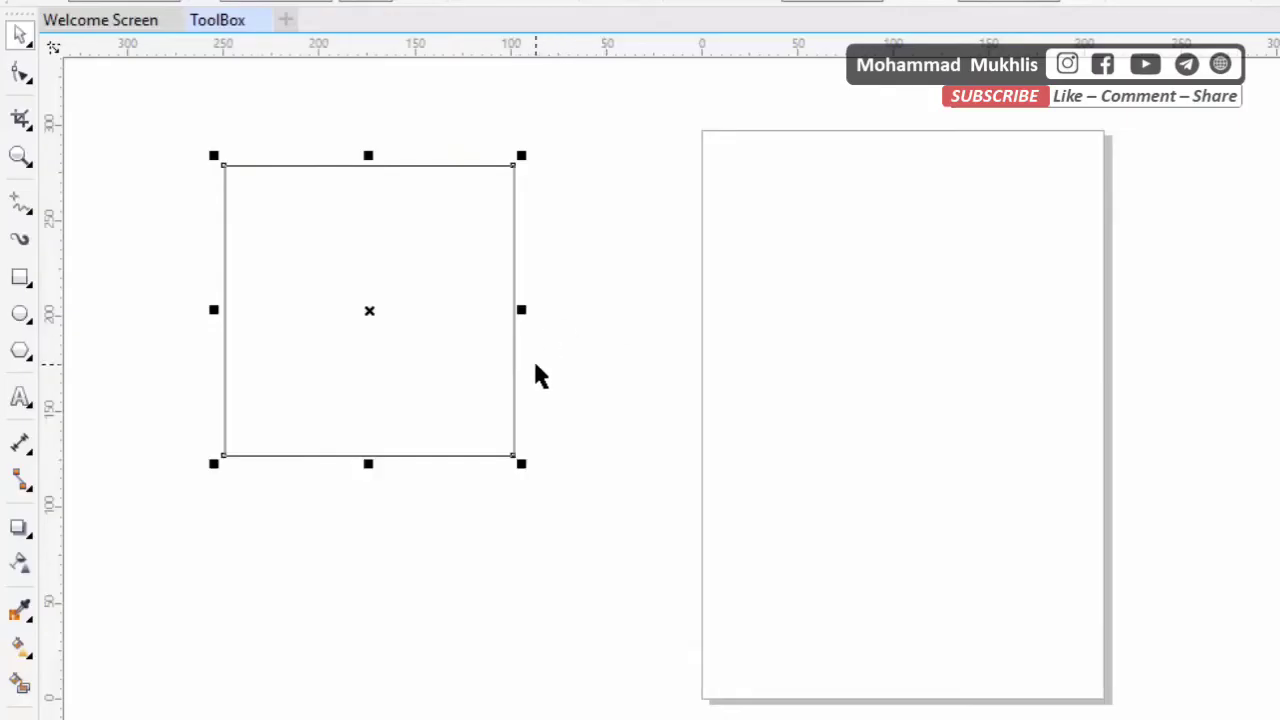
pyautogui.moveTo(404, 267); pyautogui.dragTo(322, 170)
# Move the square slightly downward and round all four of its corners to about 28 mm with the Shape tool
pyautogui.click(20, 76)
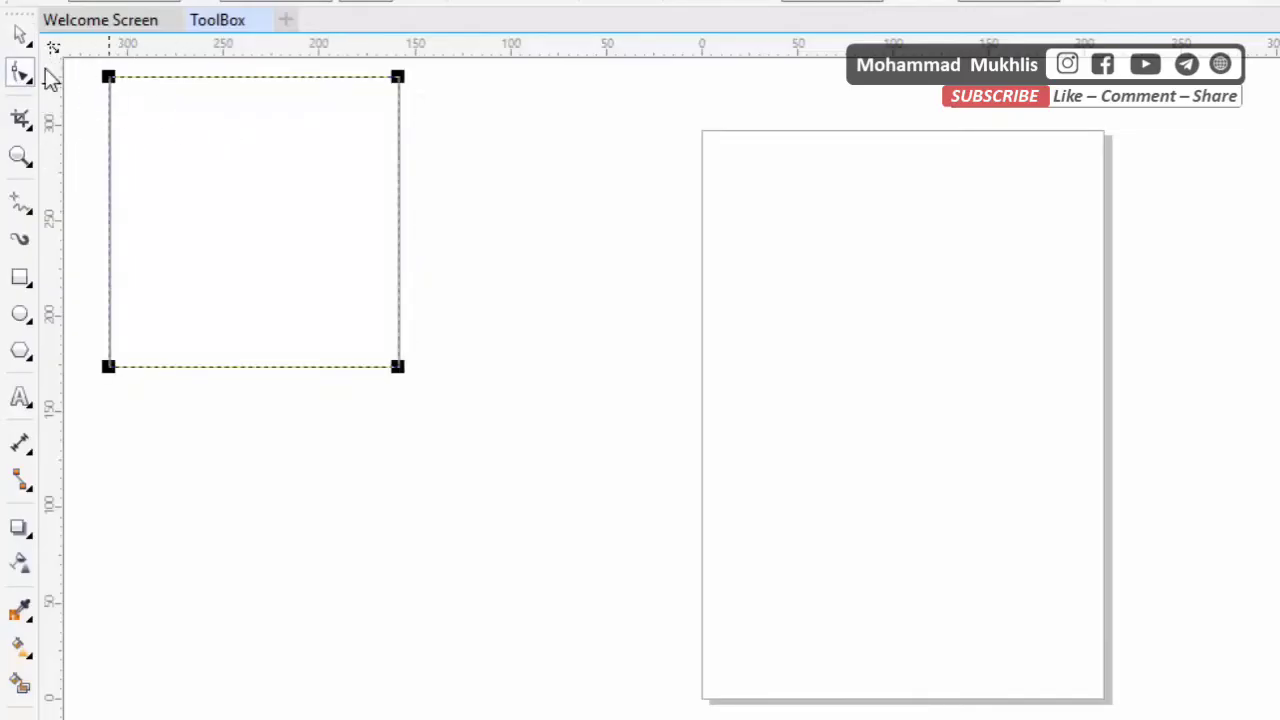
pyautogui.scroll(2, 123, 94)
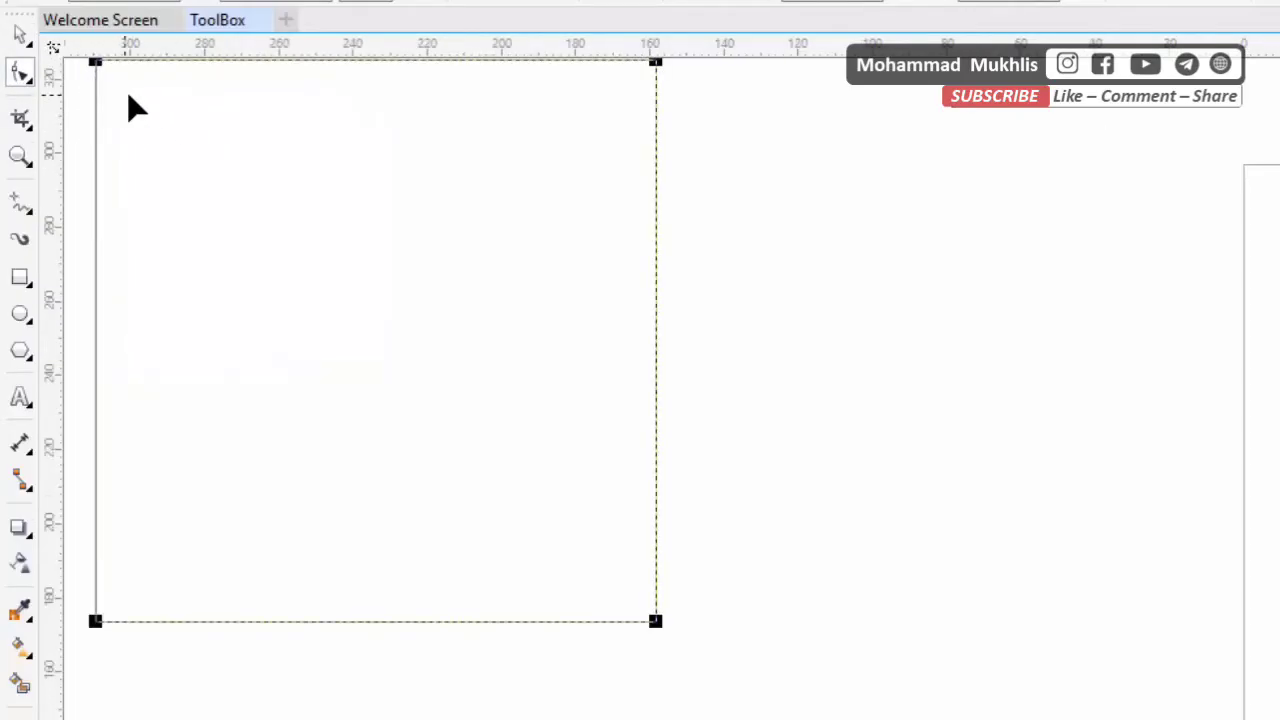
pyautogui.click(21, 35)
pyautogui.moveTo(219, 210); pyautogui.dragTo(228, 271)
pyautogui.click(20, 76)
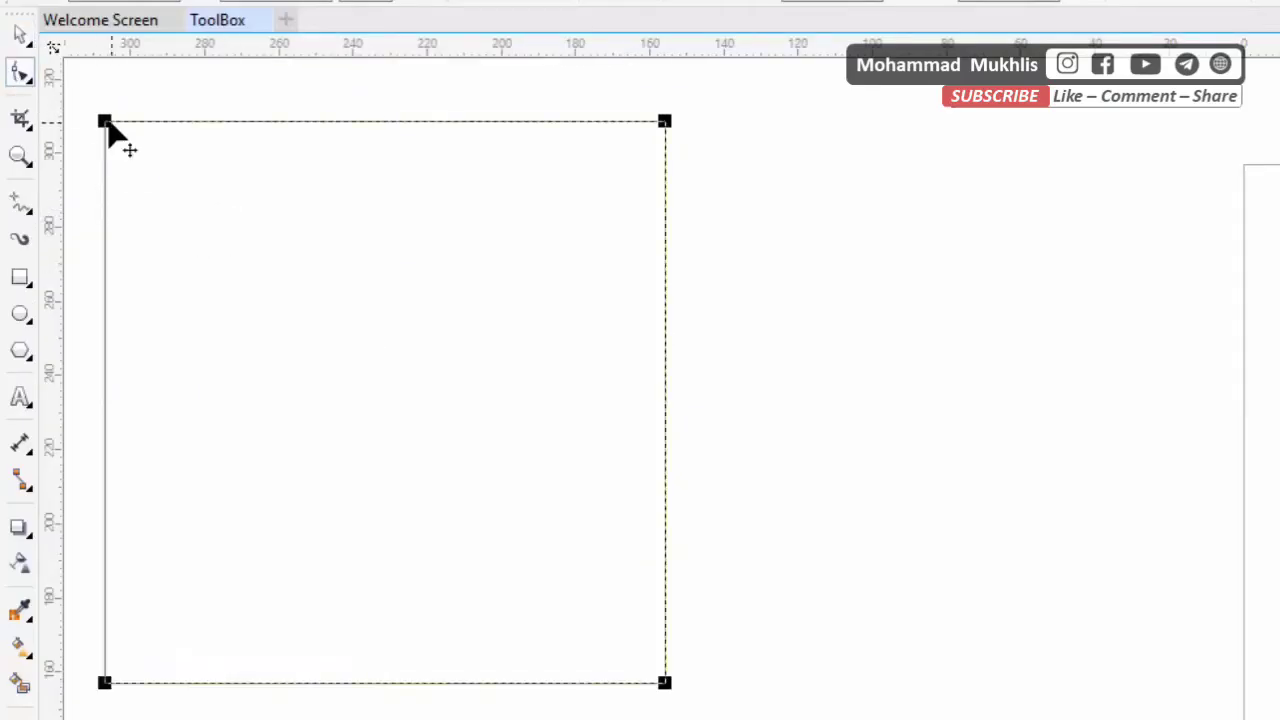
pyautogui.moveTo(106, 121); pyautogui.dragTo(210, 207)
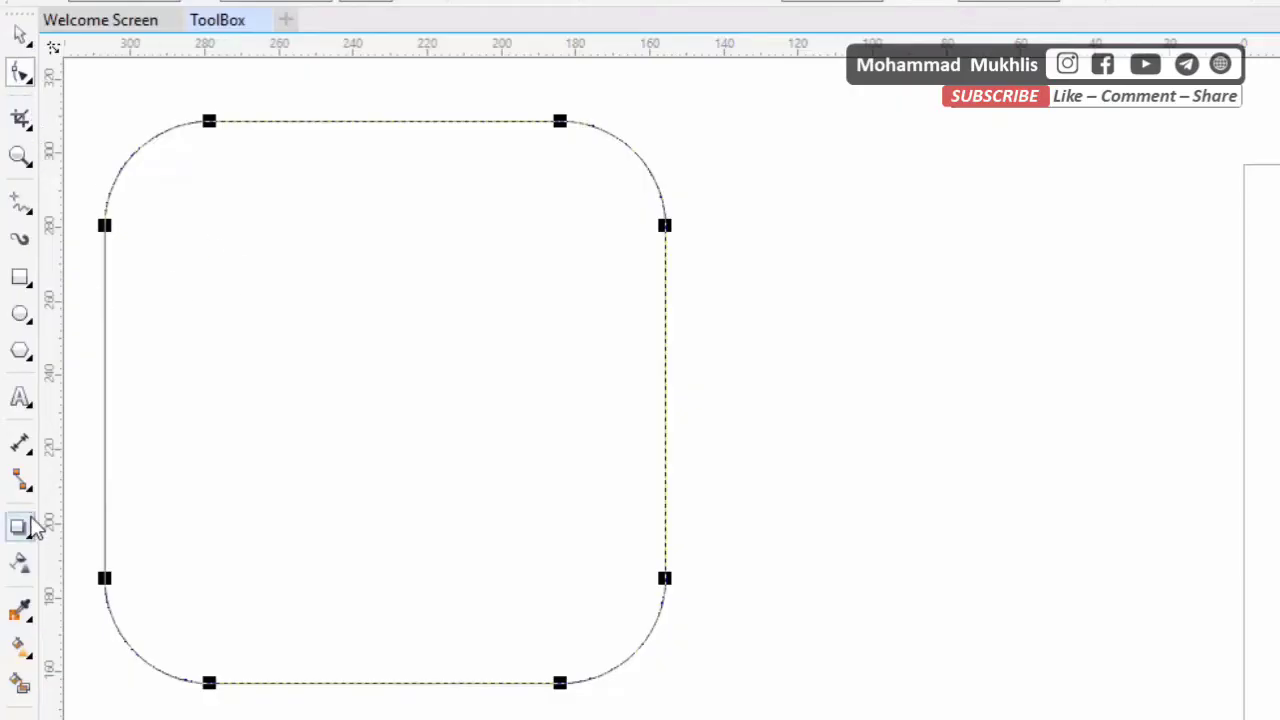
# Add the text "CorelDraw" between the rounded square and the page
pyautogui.click(22, 400)
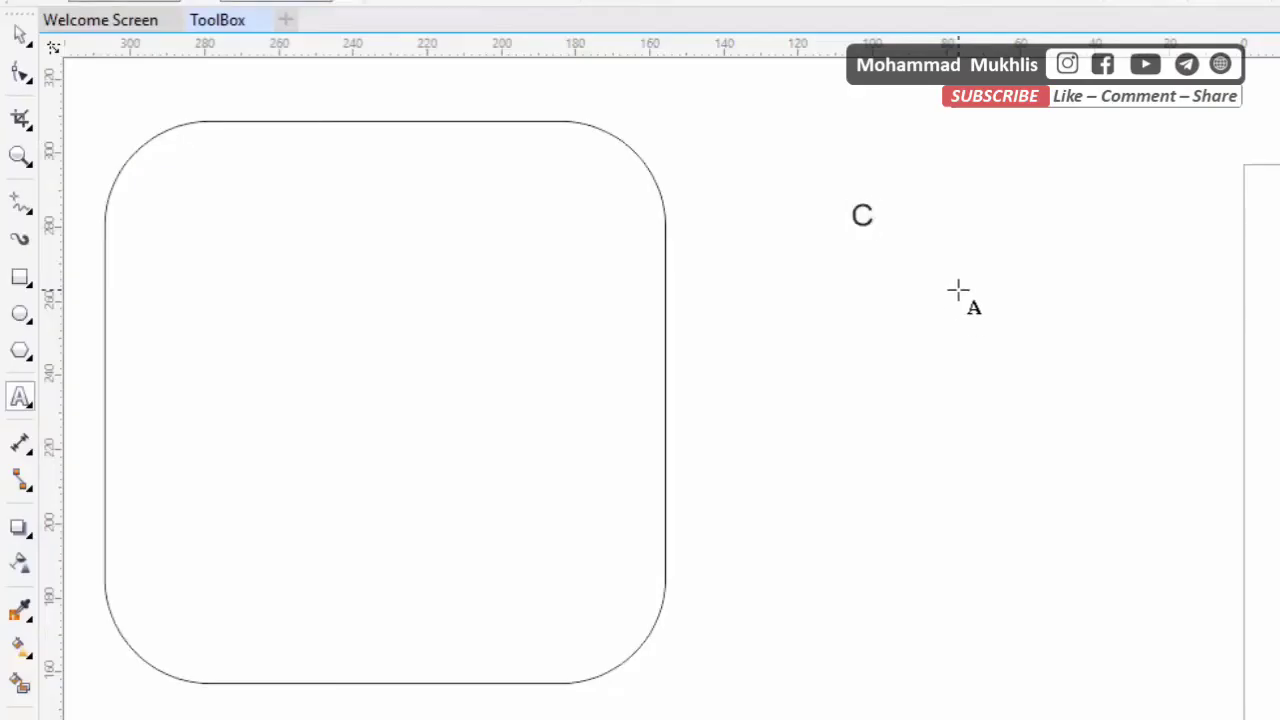
pyautogui.write('orelDraw')
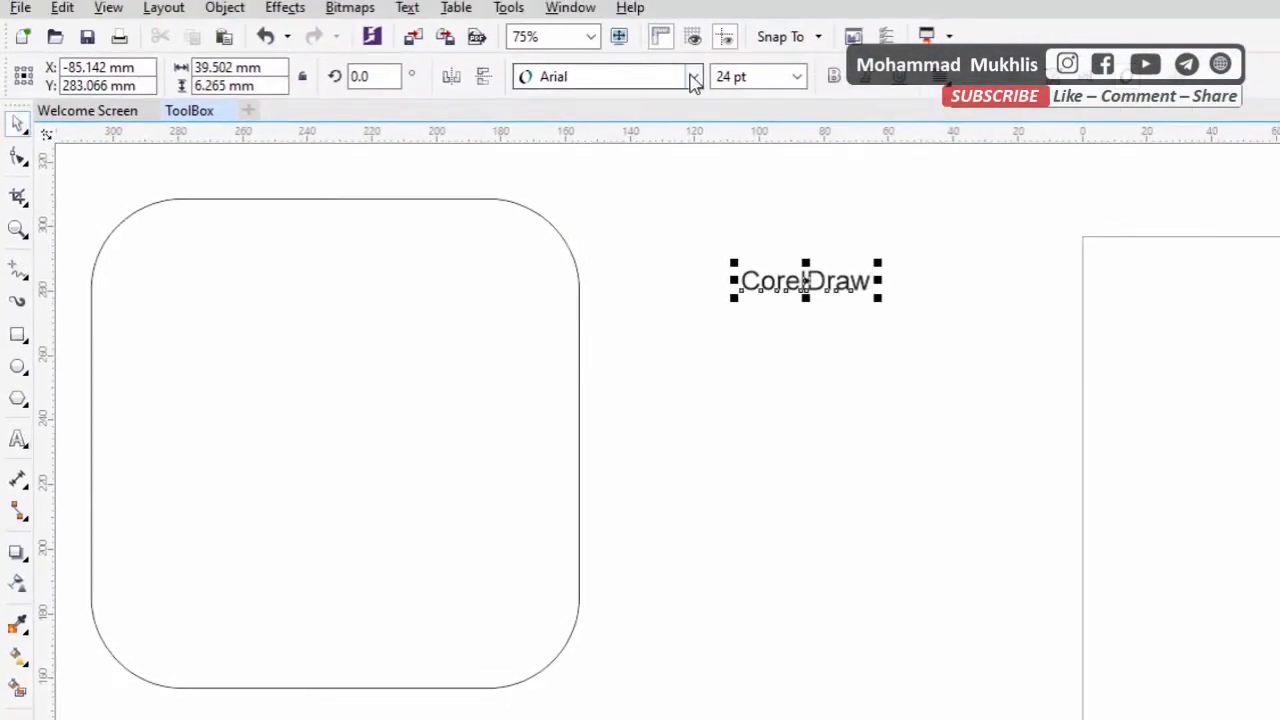
# Restyle the "CorelDraw" text in Arial Black at about 49.5 pt and place it beside the rounded square's upper corner
pyautogui.click(693, 78)
pyautogui.click(618, 140)
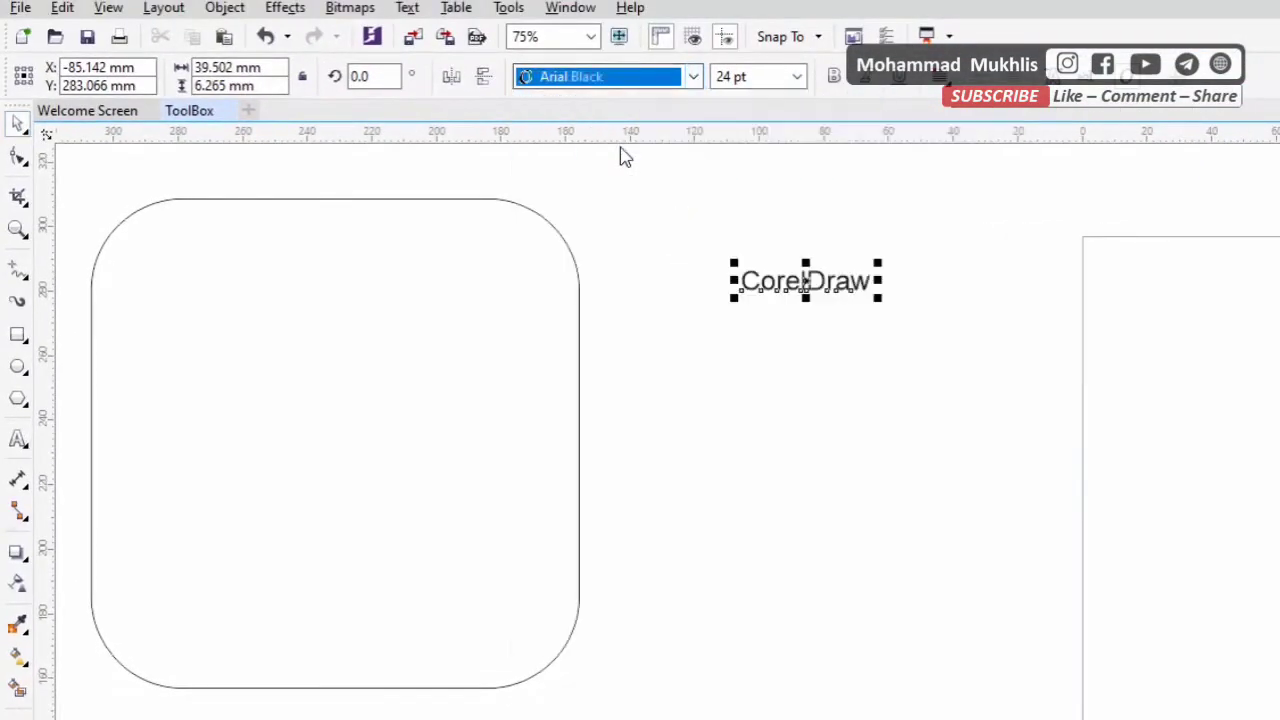
pyautogui.moveTo(910, 300); pyautogui.dragTo(1072, 424)
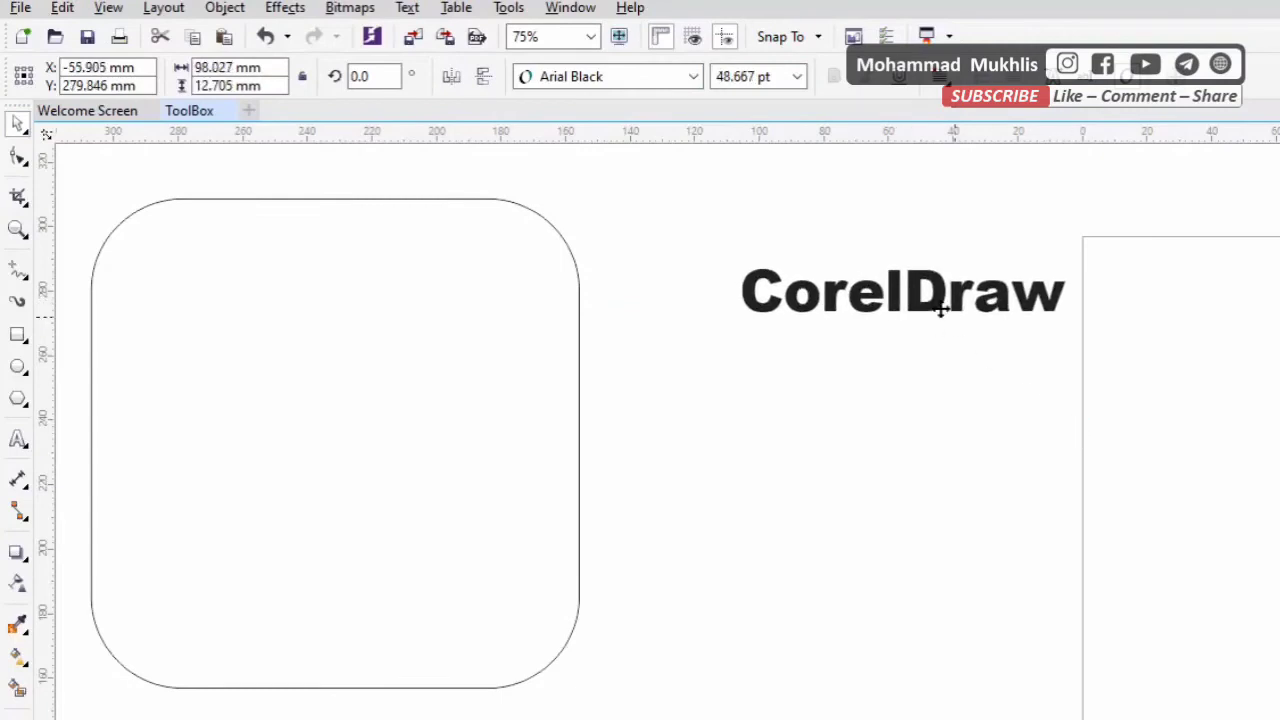
pyautogui.moveTo(920, 285); pyautogui.dragTo(802, 243)
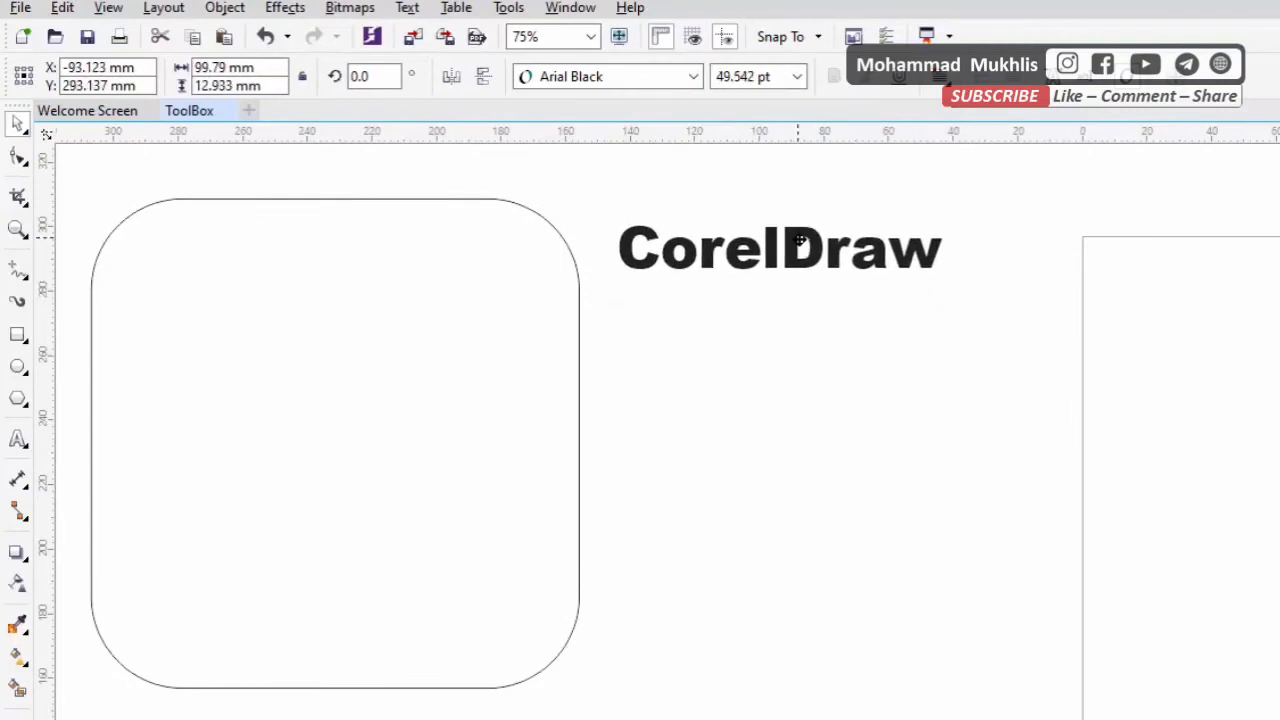
# Scatter the letters o, r, D, a, w, second r and e below the C and l of the text with the Shape tool
pyautogui.click(33, 162)
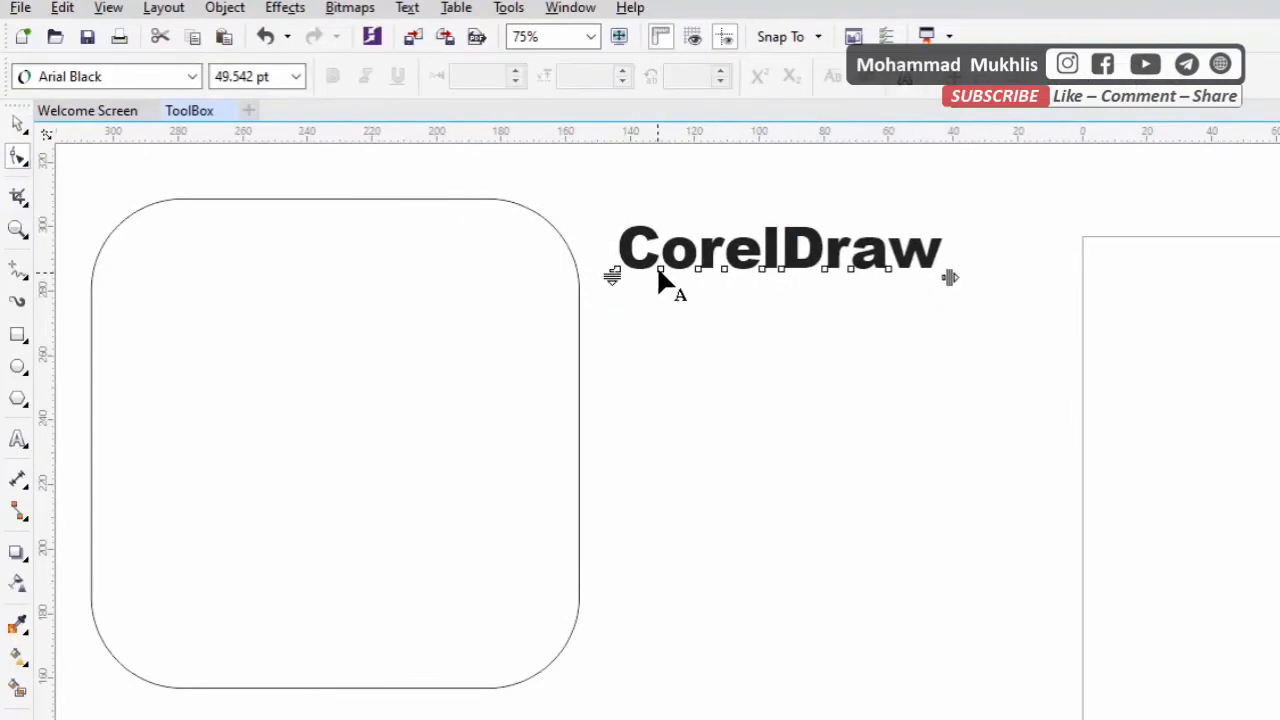
pyautogui.moveTo(659, 280); pyautogui.dragTo(735, 364)
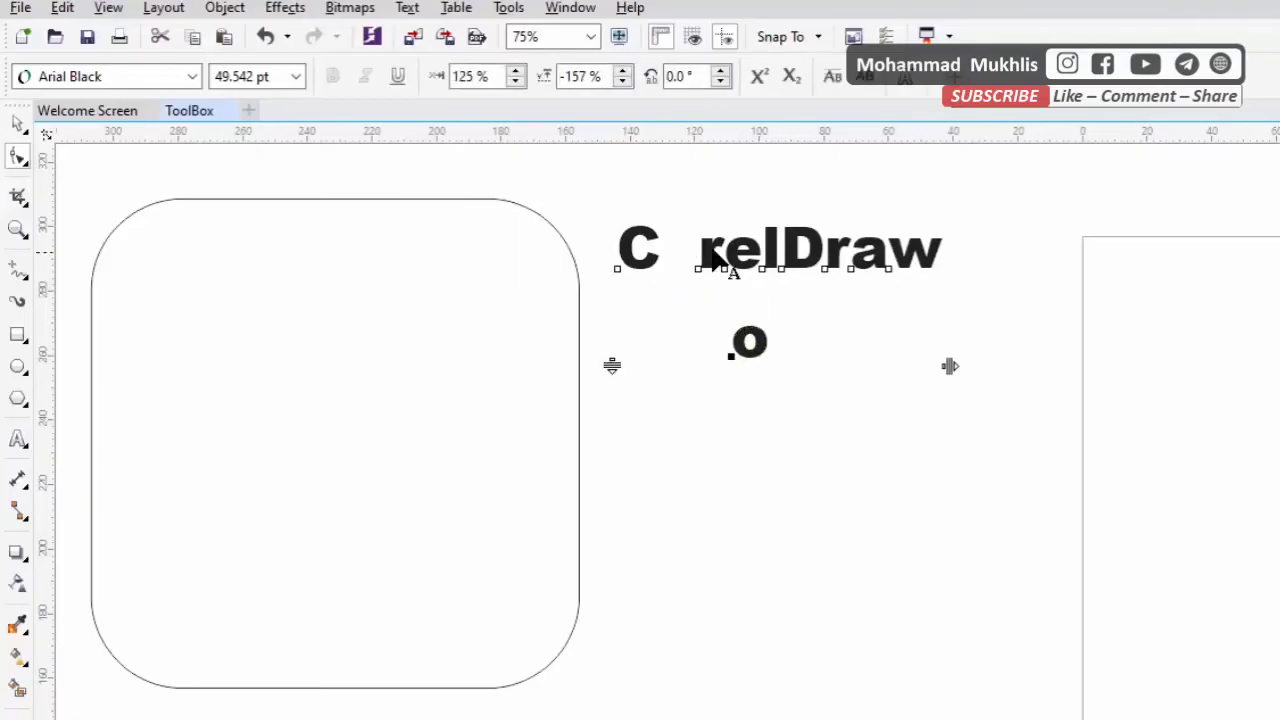
pyautogui.moveTo(712, 247); pyautogui.dragTo(658, 318)
pyautogui.moveTo(699, 279); pyautogui.dragTo(627, 380)
pyautogui.moveTo(784, 272); pyautogui.dragTo(837, 392)
pyautogui.moveTo(849, 269); pyautogui.dragTo(686, 372)
pyautogui.moveTo(887, 268); pyautogui.dragTo(940, 390)
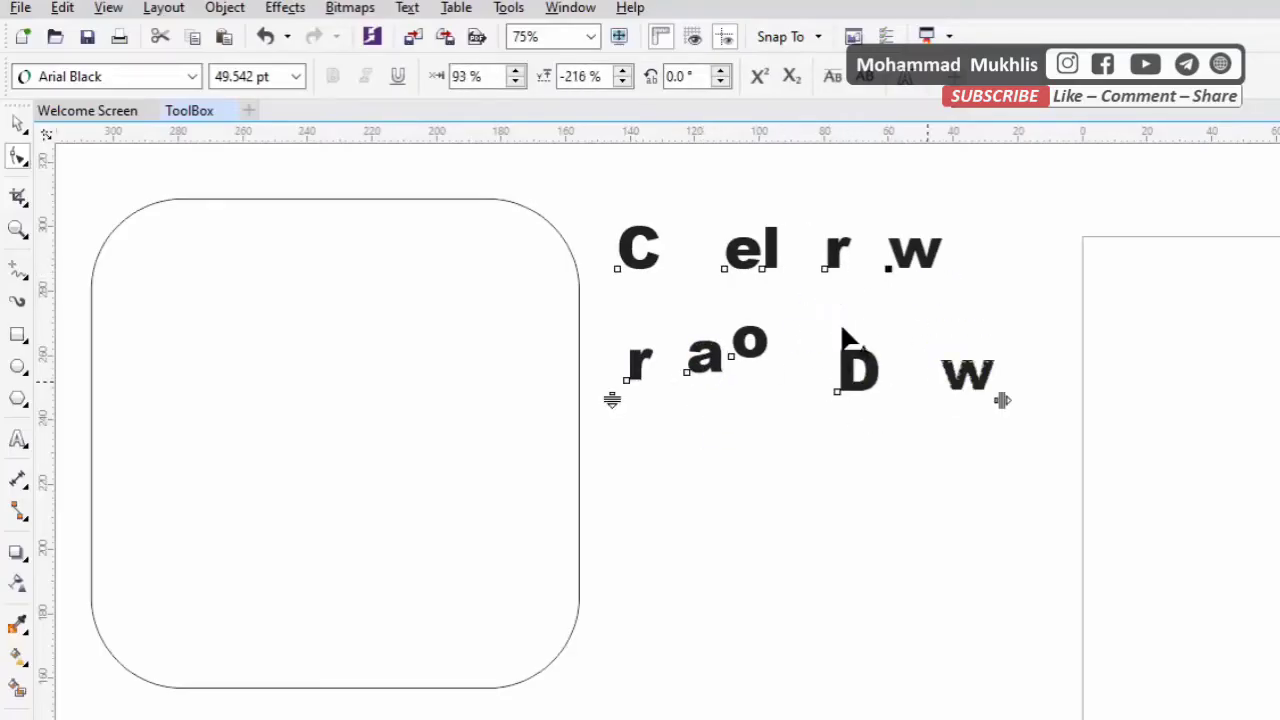
pyautogui.moveTo(820, 276); pyautogui.dragTo(774, 380)
pyautogui.moveTo(726, 267); pyautogui.dragTo(717, 474)
pyautogui.click(20, 127)
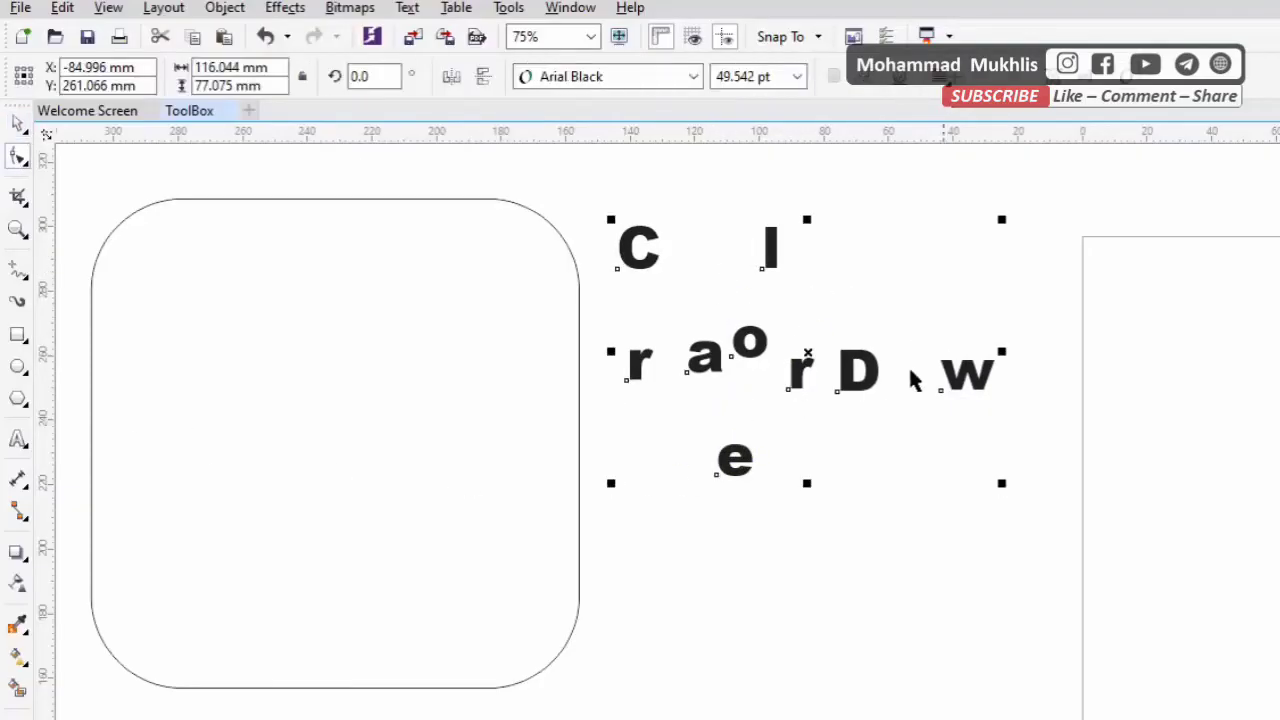
pyautogui.press('Escape')
pyautogui.doubleClick(868, 378)
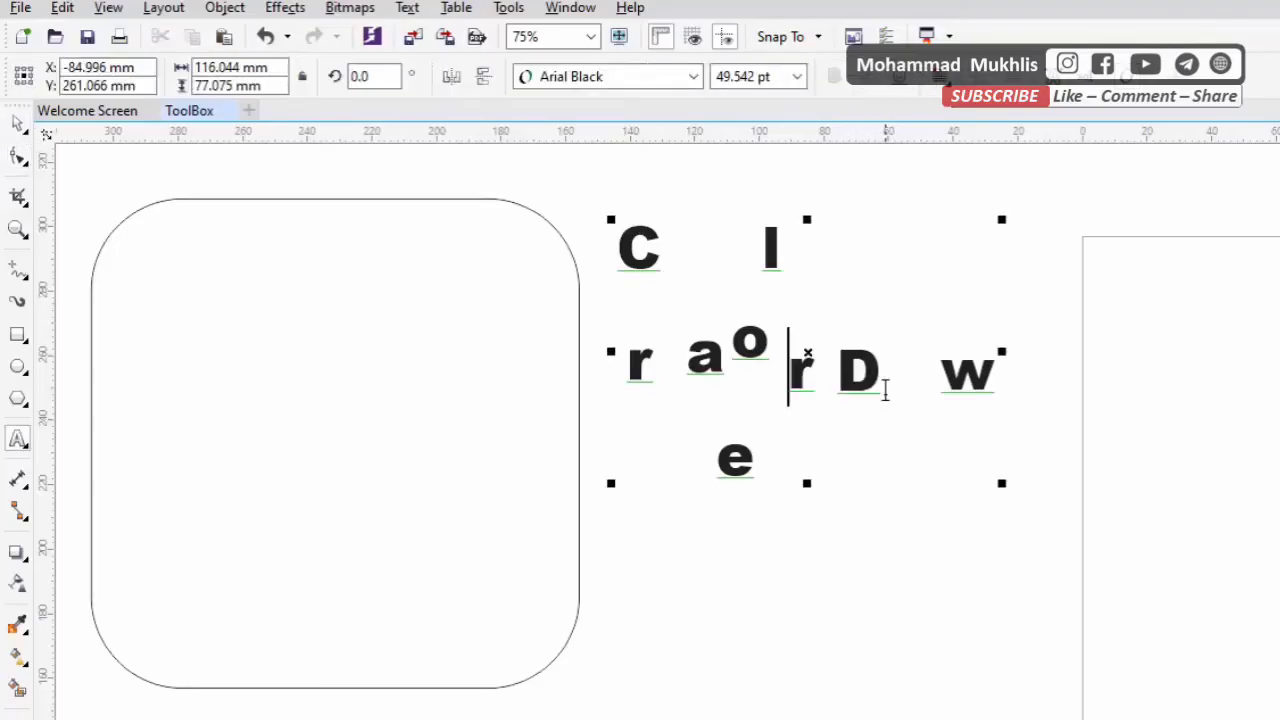
pyautogui.press('Left')
pyautogui.press('Left')
pyautogui.press('Left')
pyautogui.press('Left')
pyautogui.press('Left')
pyautogui.press('Left')
pyautogui.click(18, 124)
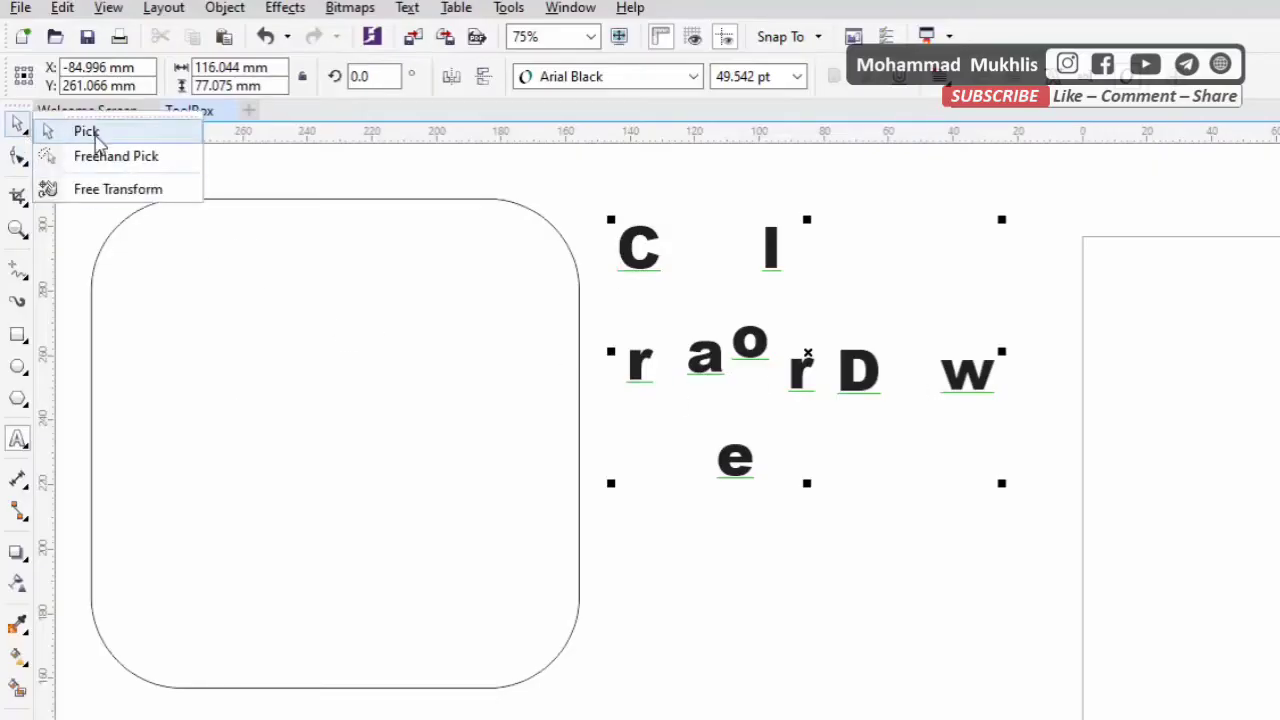
pyautogui.click(80, 131)
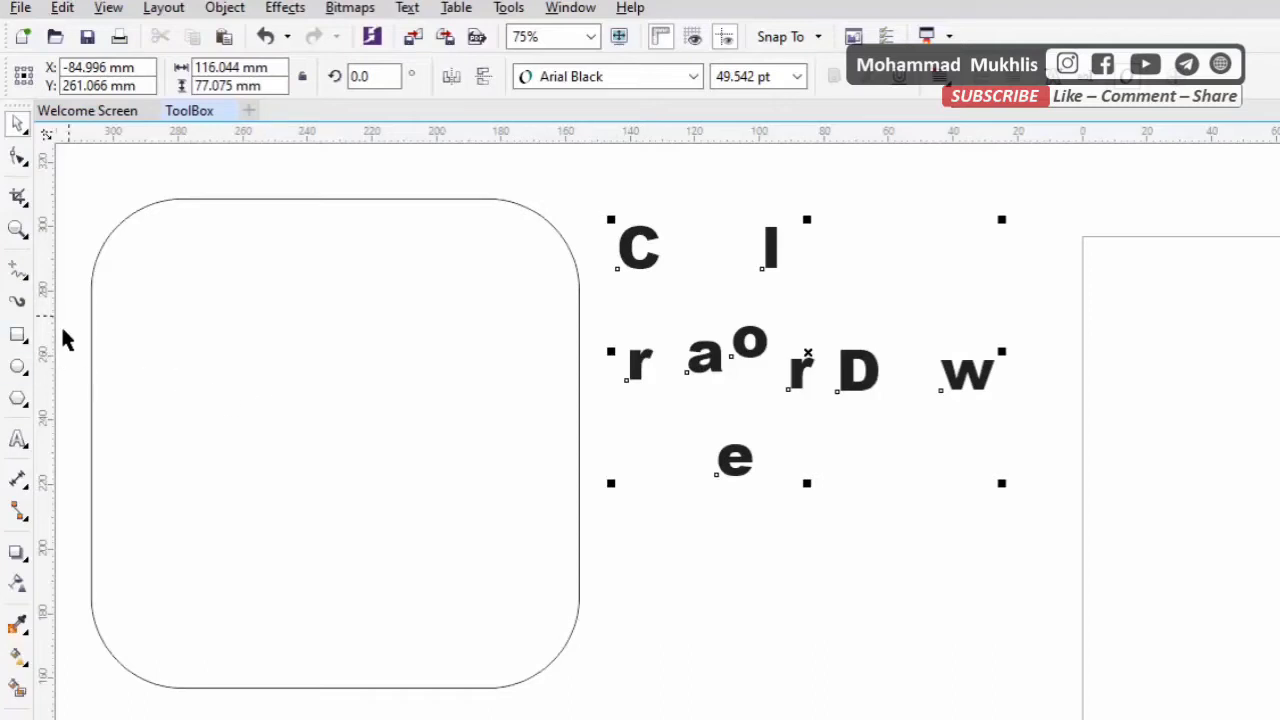
# Draw a closed seven-point outline about 100 mm wide below the scattered letters with the Bézier tool
pyautogui.click(20, 268)
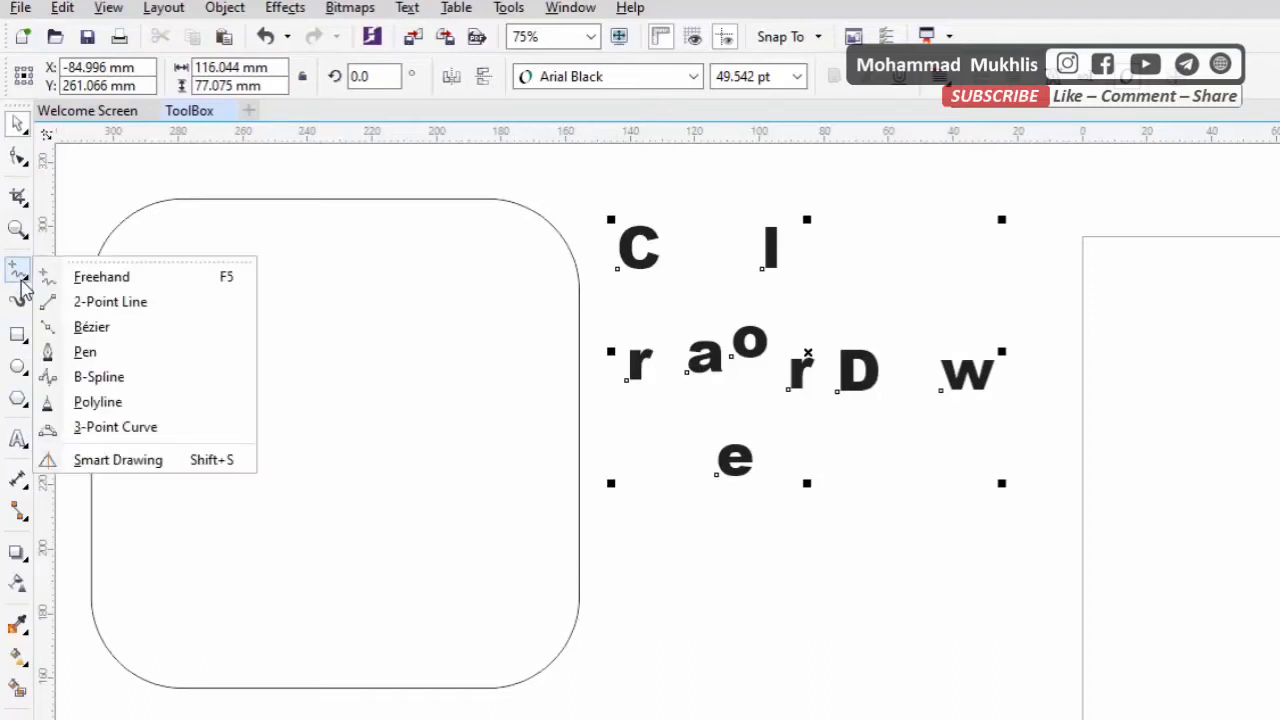
pyautogui.click(90, 327)
pyautogui.click(717, 623)
pyautogui.click(959, 559)
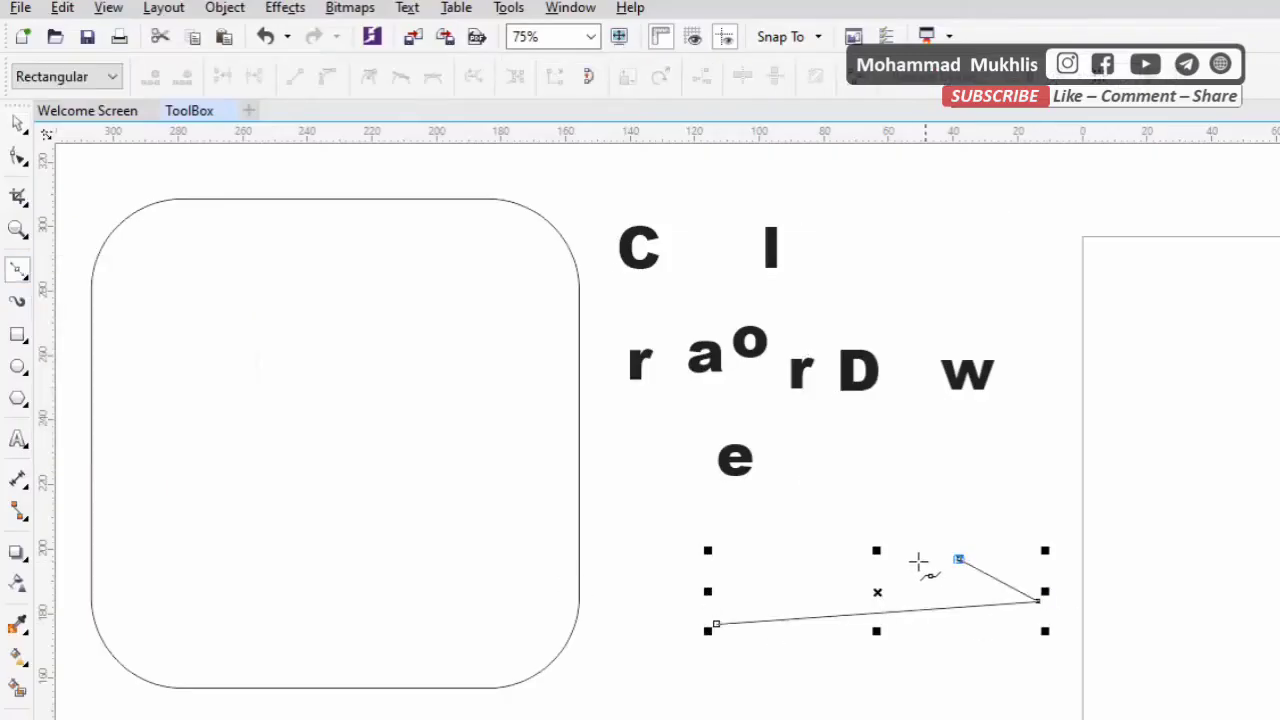
pyautogui.click(907, 570)
pyautogui.click(822, 549)
pyautogui.click(804, 581)
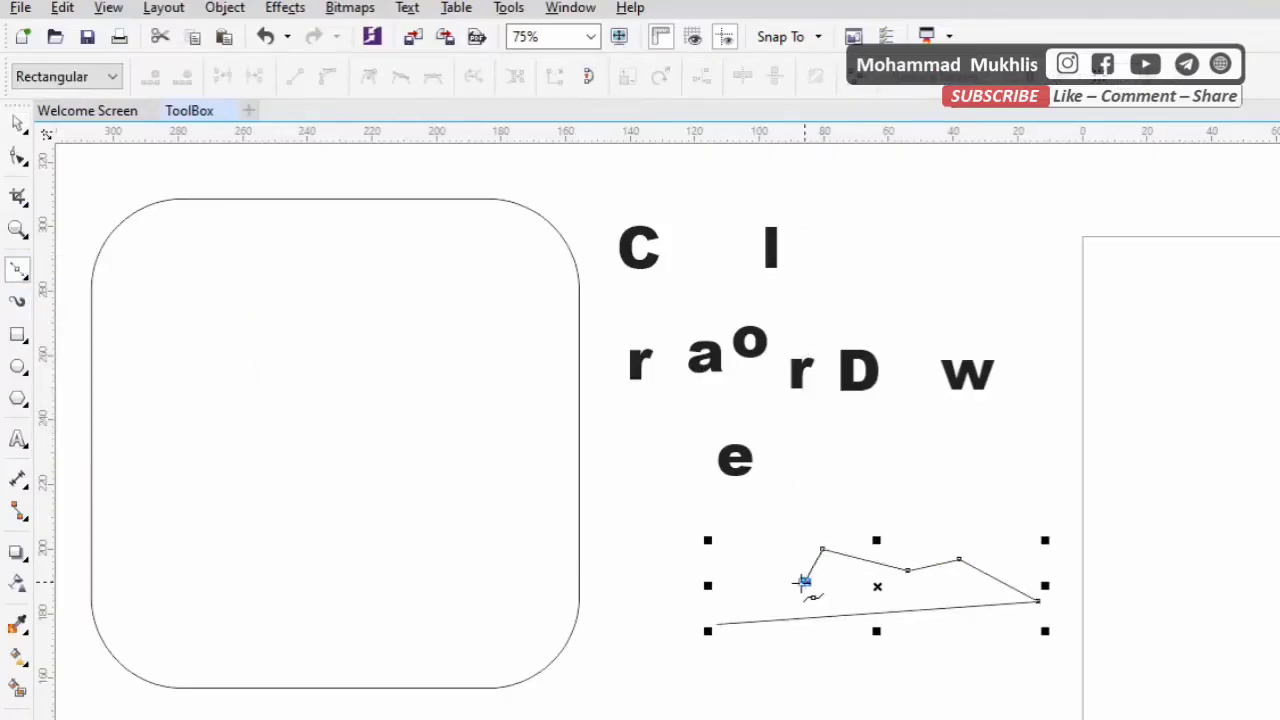
pyautogui.click(743, 594)
pyautogui.click(718, 623)
# Convert the short segment left of the outline's highest peak to a curve and bend it upward into an arch
pyautogui.press('F10')
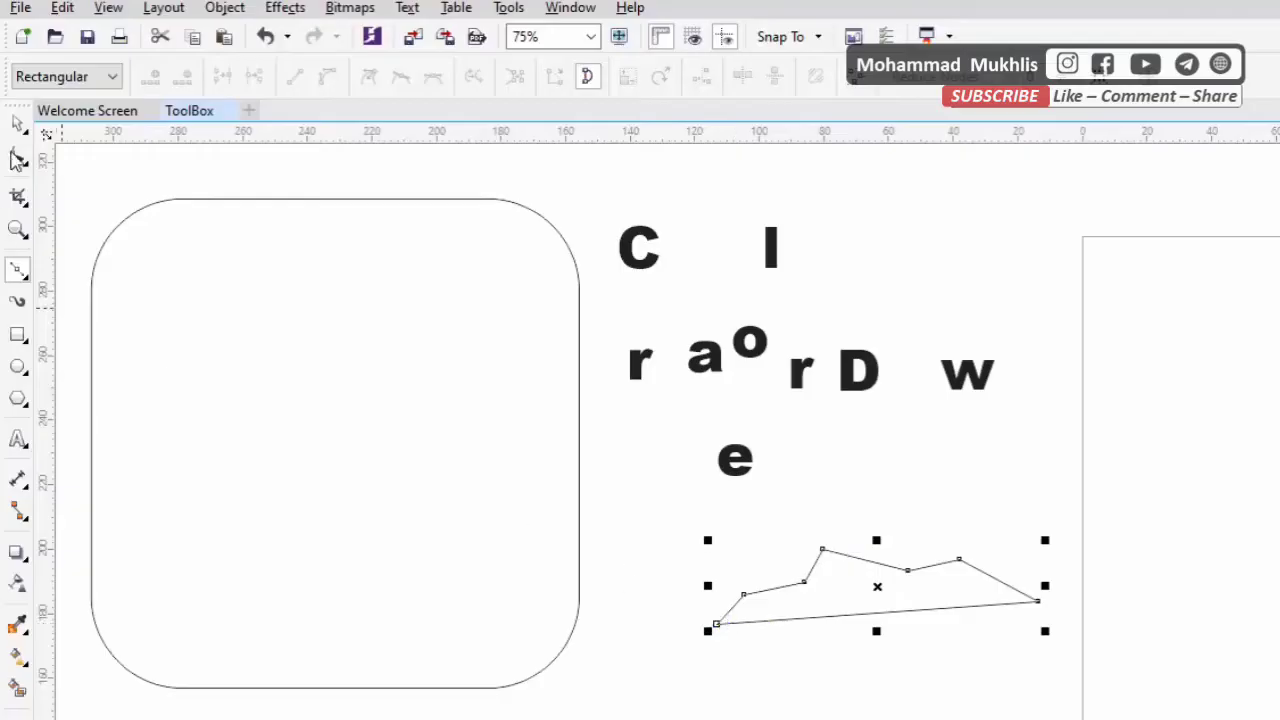
pyautogui.scroll(2, 841, 590)
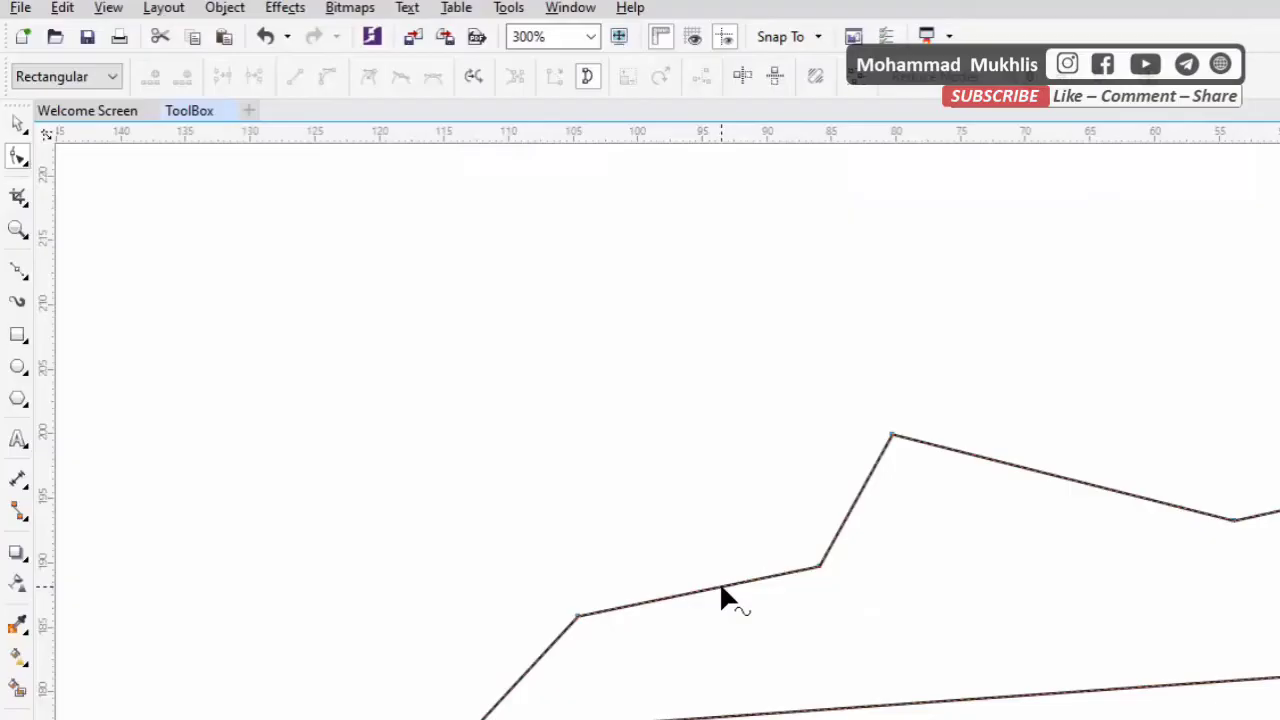
pyautogui.rightClick(721, 588)
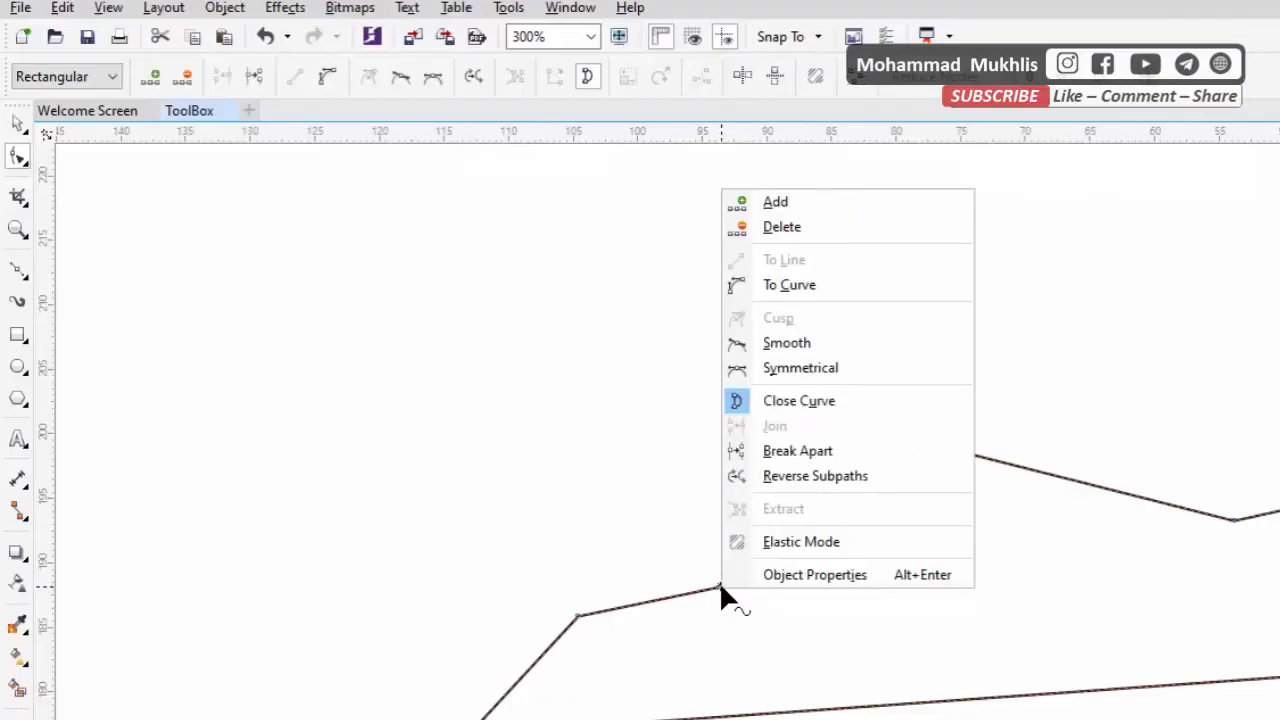
pyautogui.click(790, 288)
pyautogui.moveTo(697, 600); pyautogui.dragTo(708, 530)
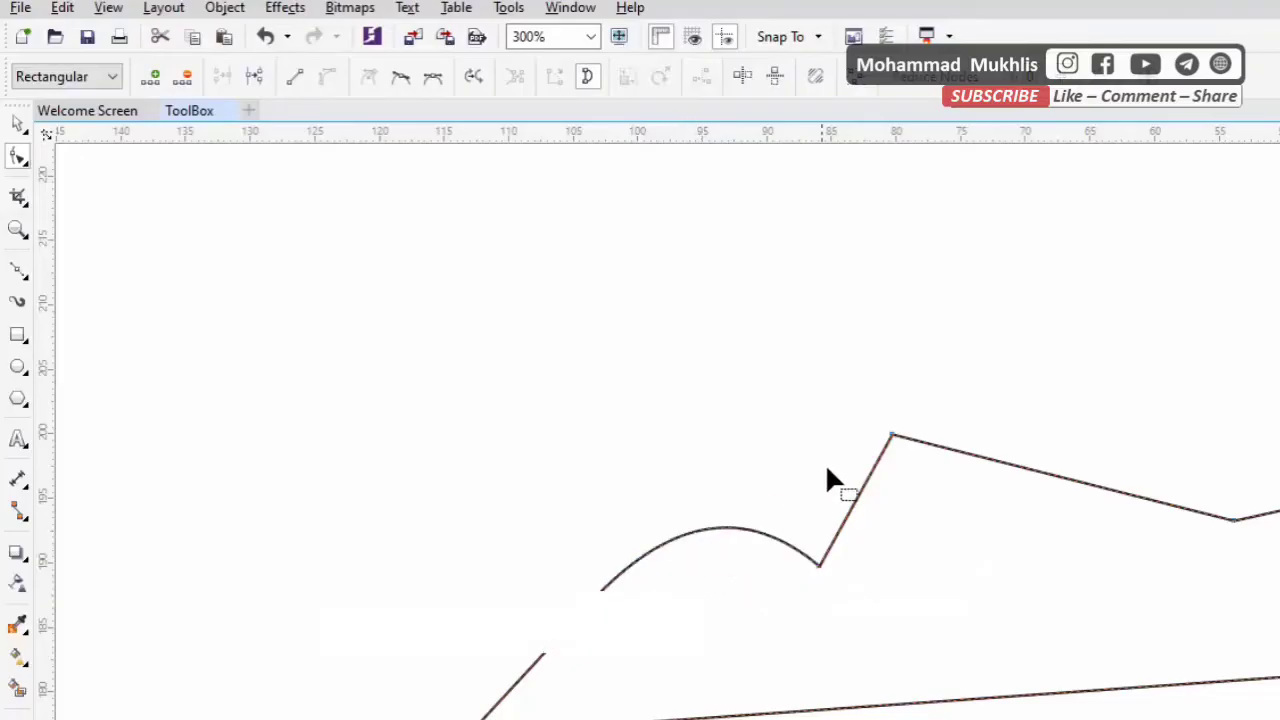
# Convert the long segment right of the outline's highest peak to a curve and bend it upward into a larger arch
pyautogui.rightClick(939, 440)
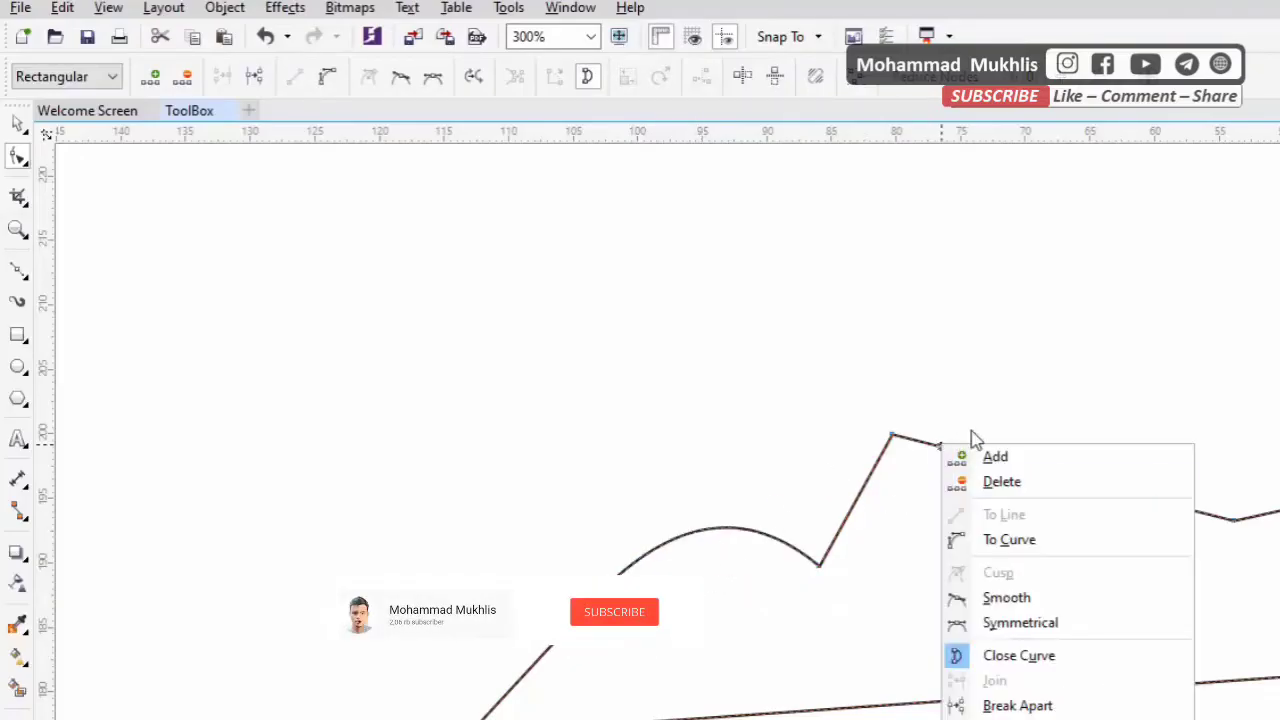
pyautogui.click(1007, 537)
pyautogui.moveTo(1030, 480); pyautogui.dragTo(1088, 366)
pyautogui.scroll(-1, 954, 521)
pyautogui.scroll(1, 863, 569)
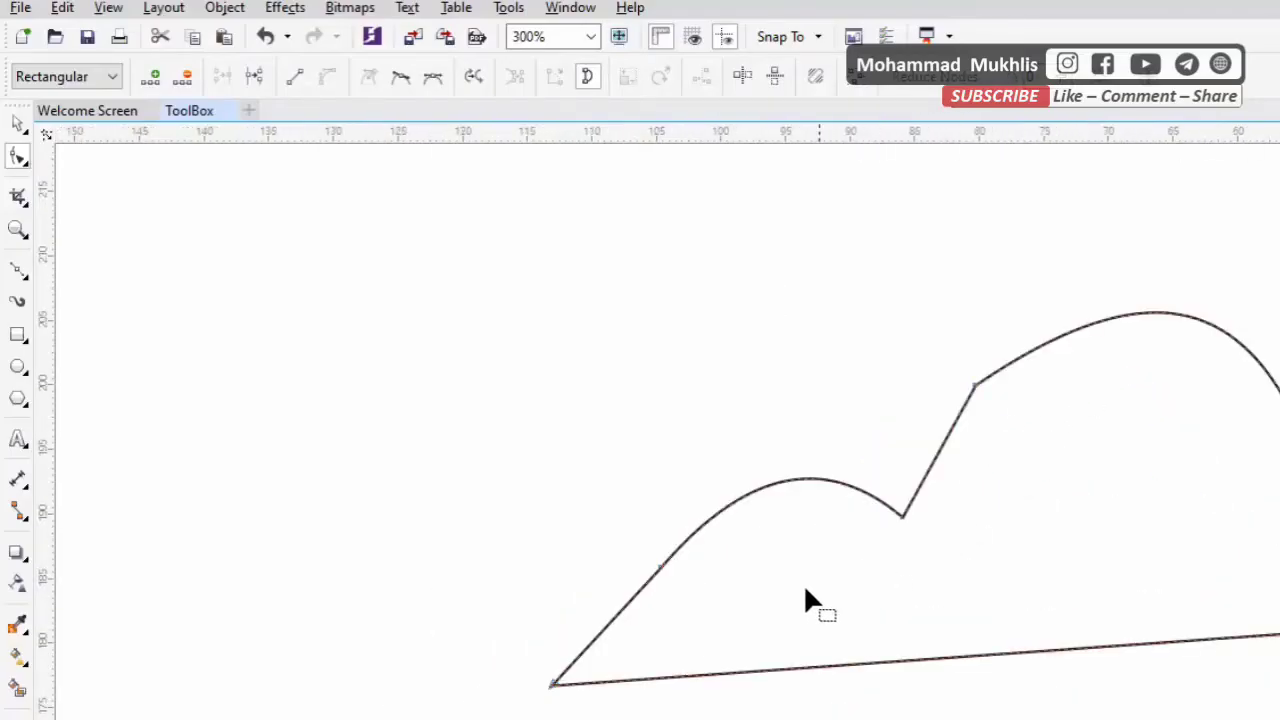
# Examine the outline's nodes from its lower left end along the small arch to the start of the larger arch
pyautogui.click(554, 685)
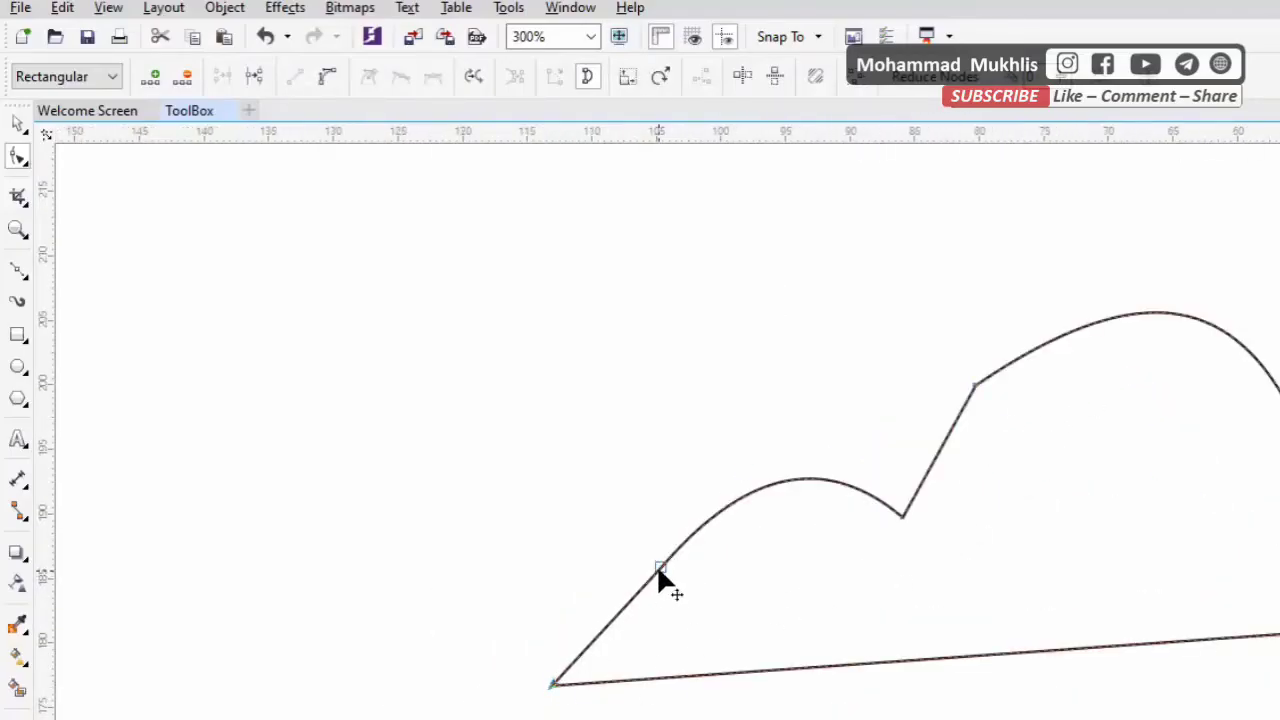
pyautogui.click(659, 569)
pyautogui.click(902, 517)
pyautogui.click(978, 389)
pyautogui.scroll(2, 977, 414)
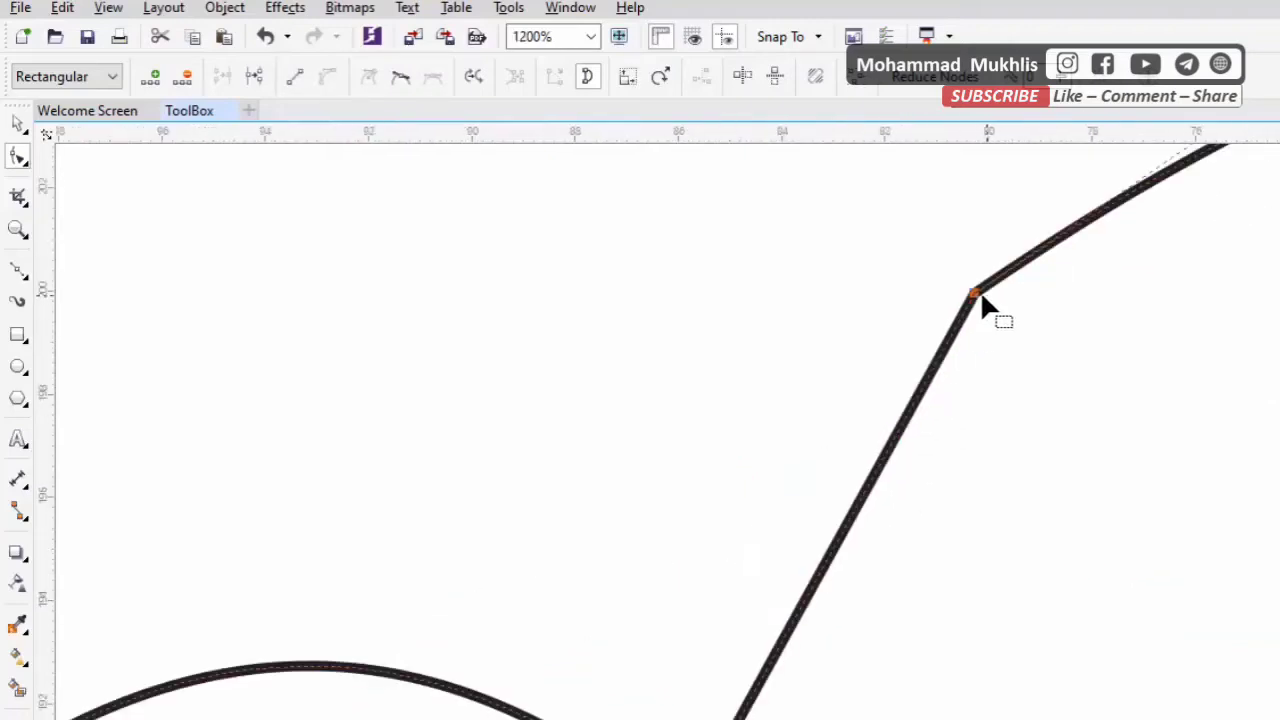
pyautogui.scroll(1, 940, 342)
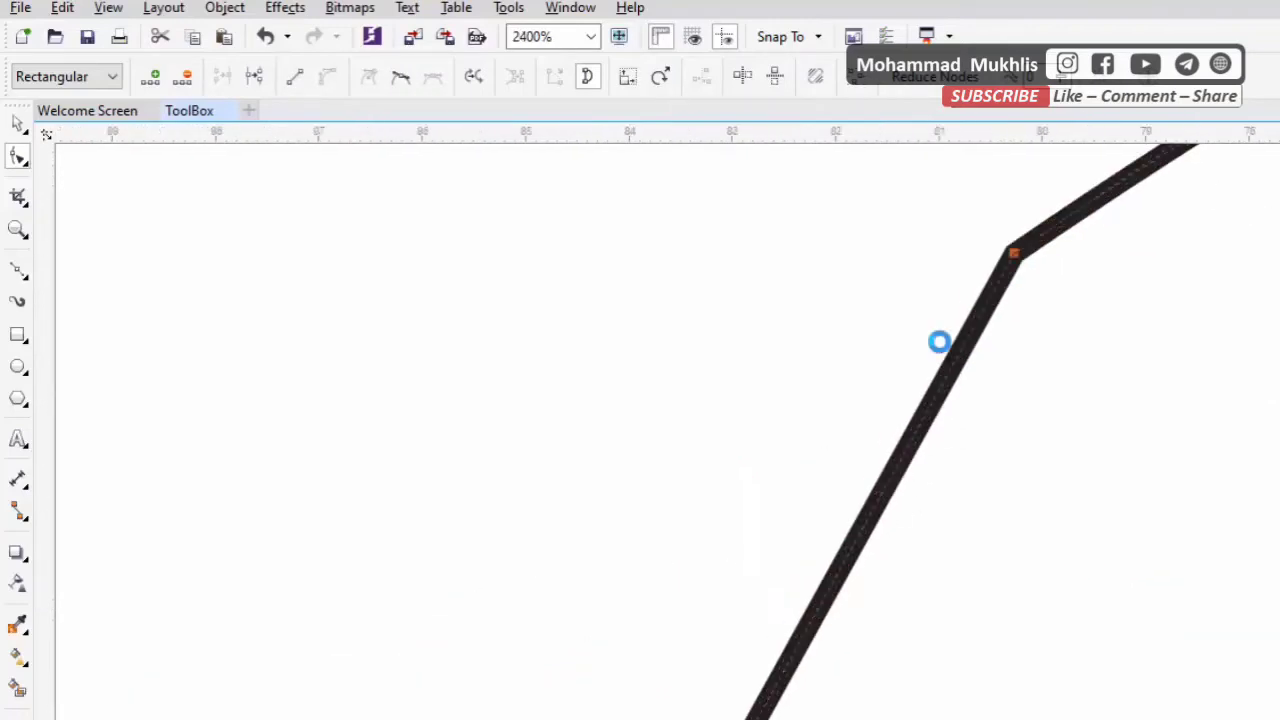
pyautogui.scroll(1, 945, 370)
pyautogui.scroll(-1, 984, 408)
# Add a node near the upper end of the straight segment between the two arches and move it about 2 mm left
pyautogui.rightClick(955, 430)
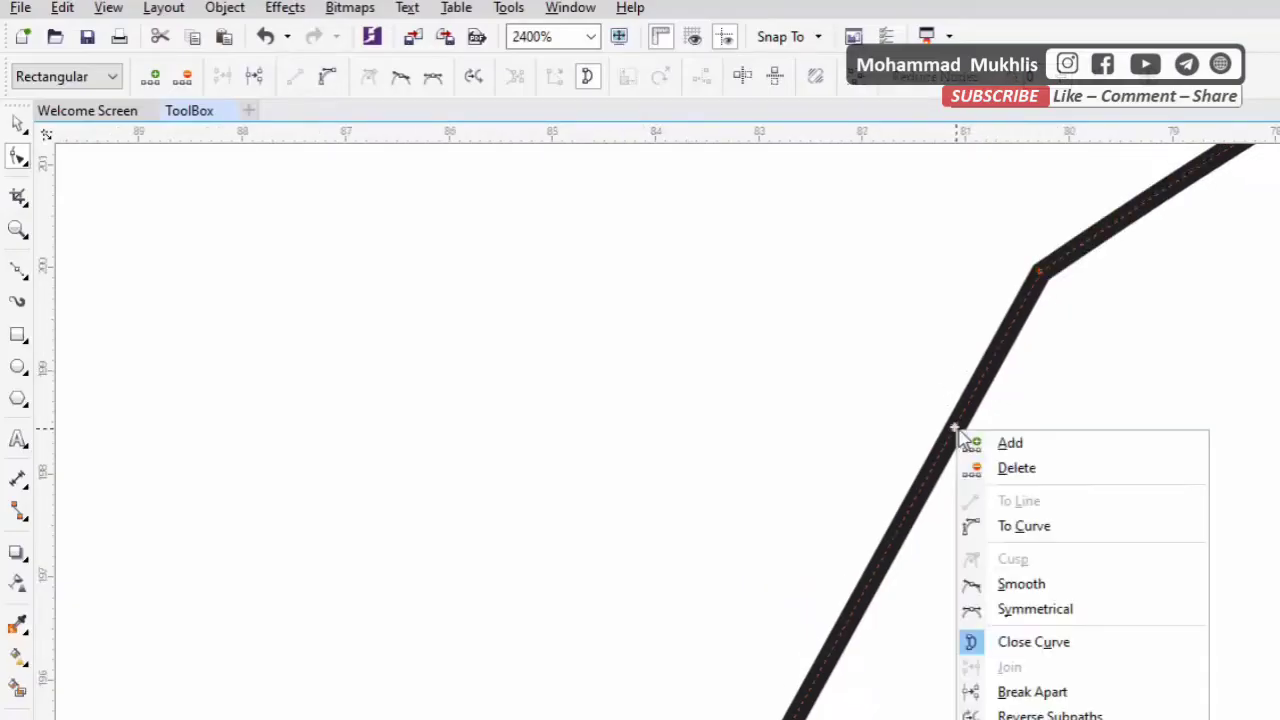
pyautogui.click(1040, 452)
pyautogui.moveTo(956, 430); pyautogui.dragTo(707, 410)
pyautogui.scroll(-3, 826, 378)
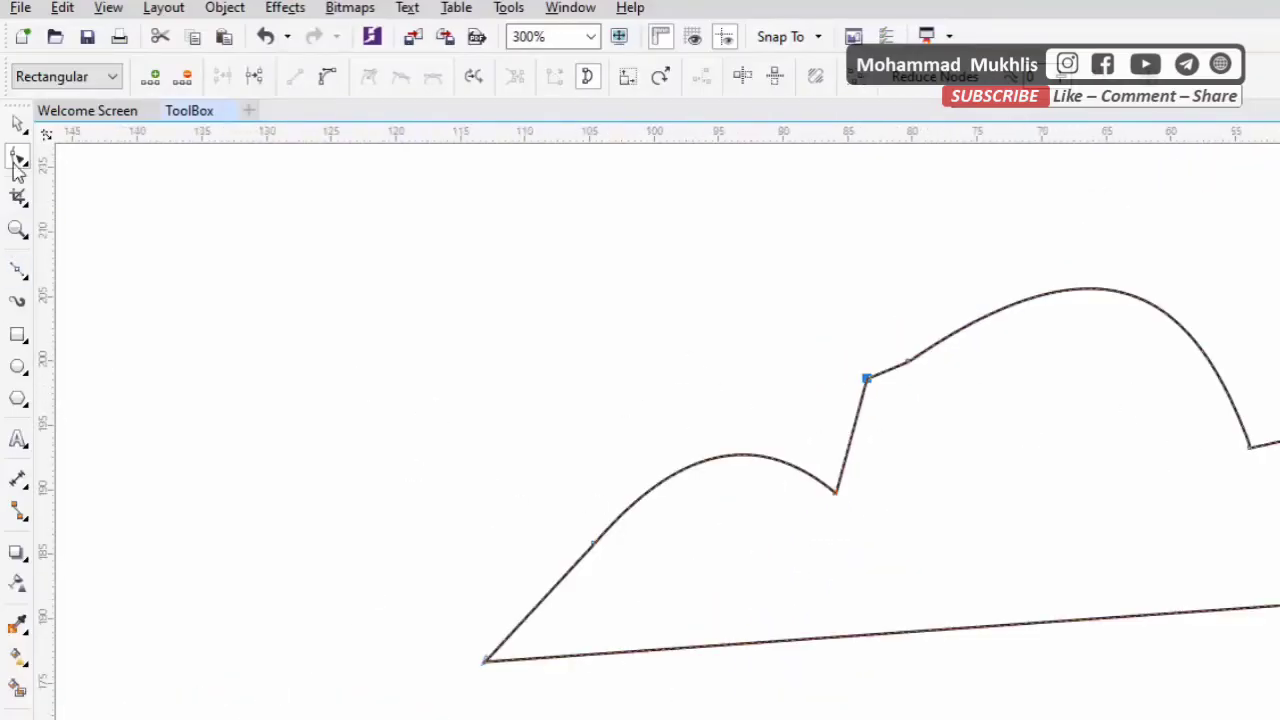
# Move the arched outline left with the Pick tool and delete it
pyautogui.click(17, 124)
pyautogui.moveTo(920, 446); pyautogui.dragTo(595, 420)
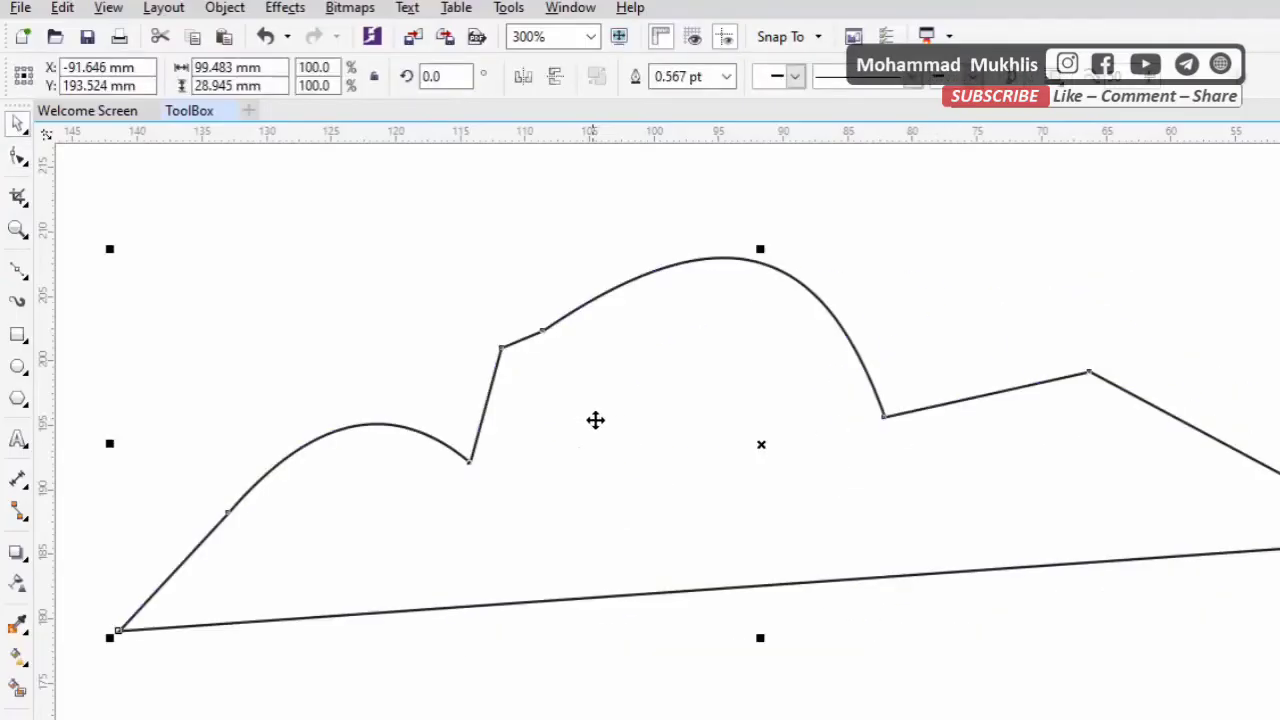
pyautogui.press('Delete')
# Distort the rounded rectangle's right edge, upper corners and left edge with the Twirl tool, using a 40 mm nib and rate 50
pyautogui.scroll(-3, 645, 350)
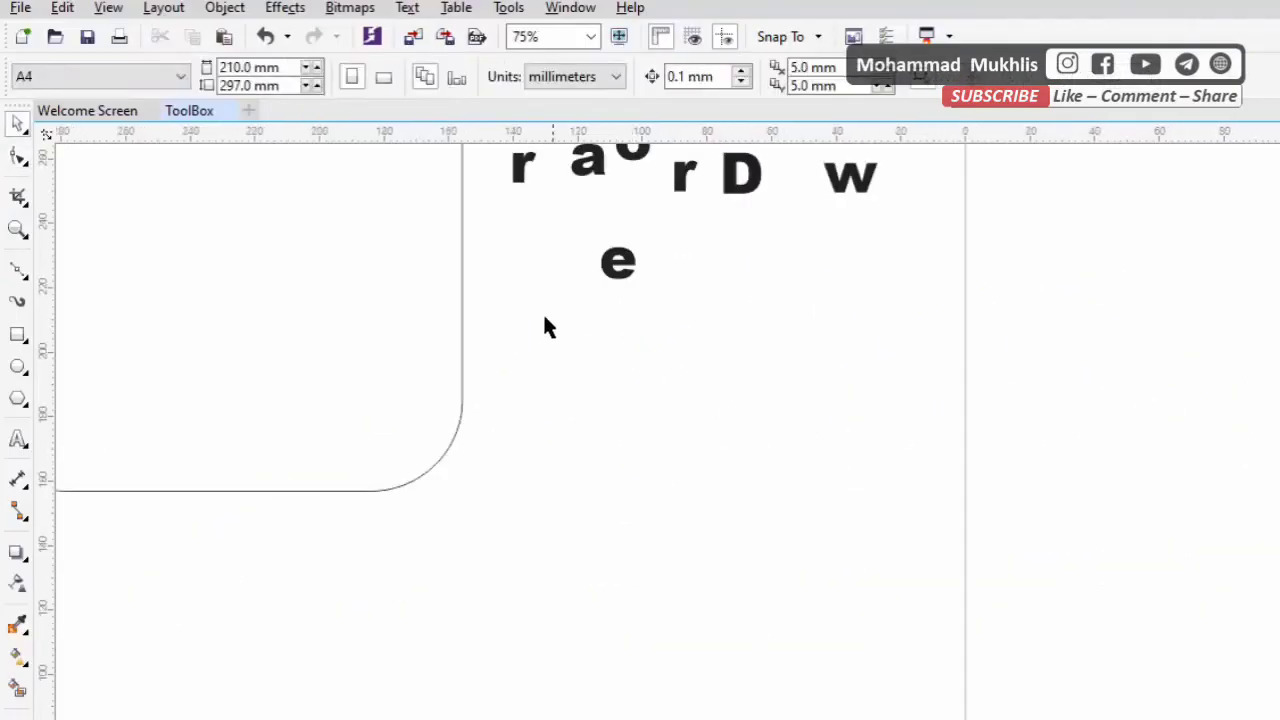
pyautogui.scroll(3, 569, 413)
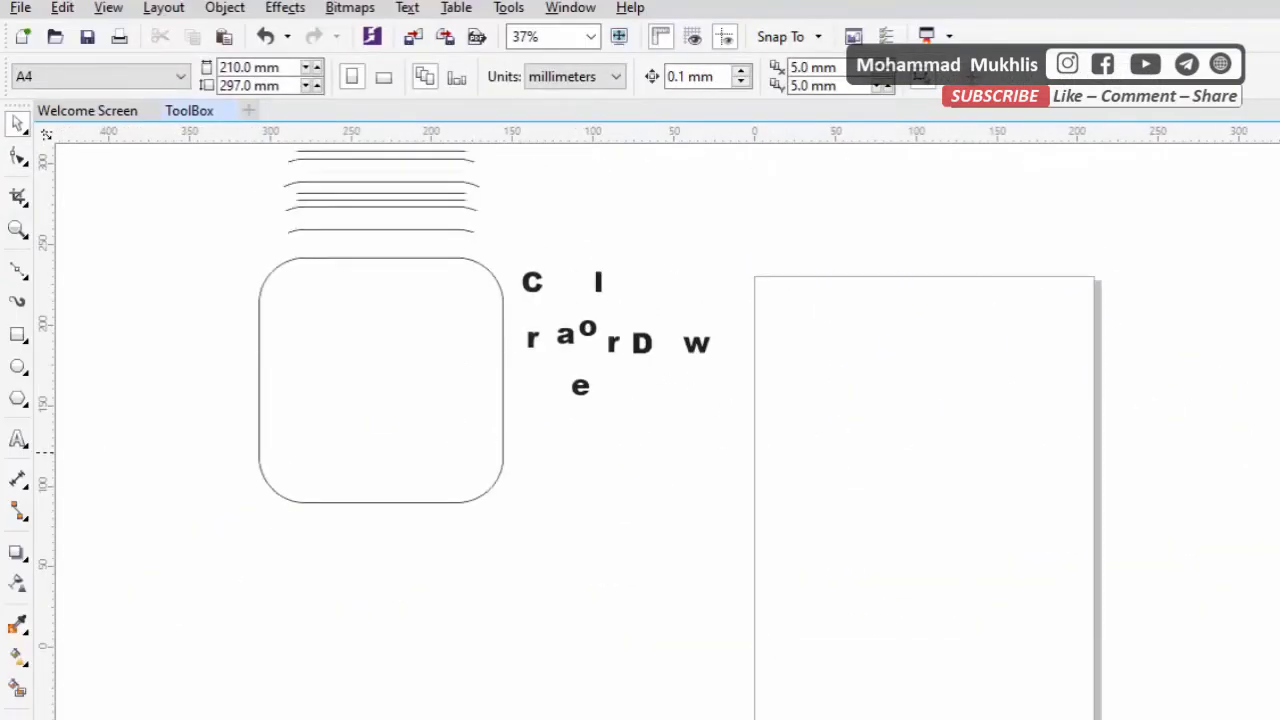
pyautogui.scroll(1, 431, 516)
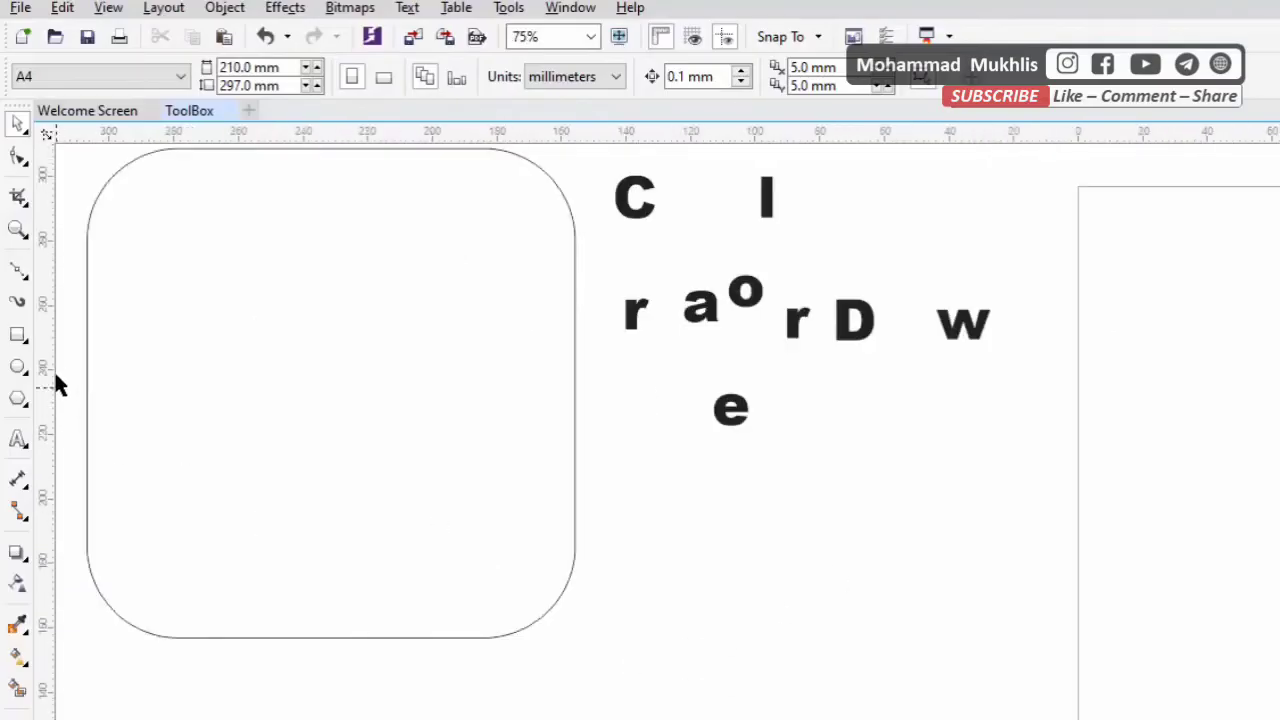
pyautogui.click(18, 163)
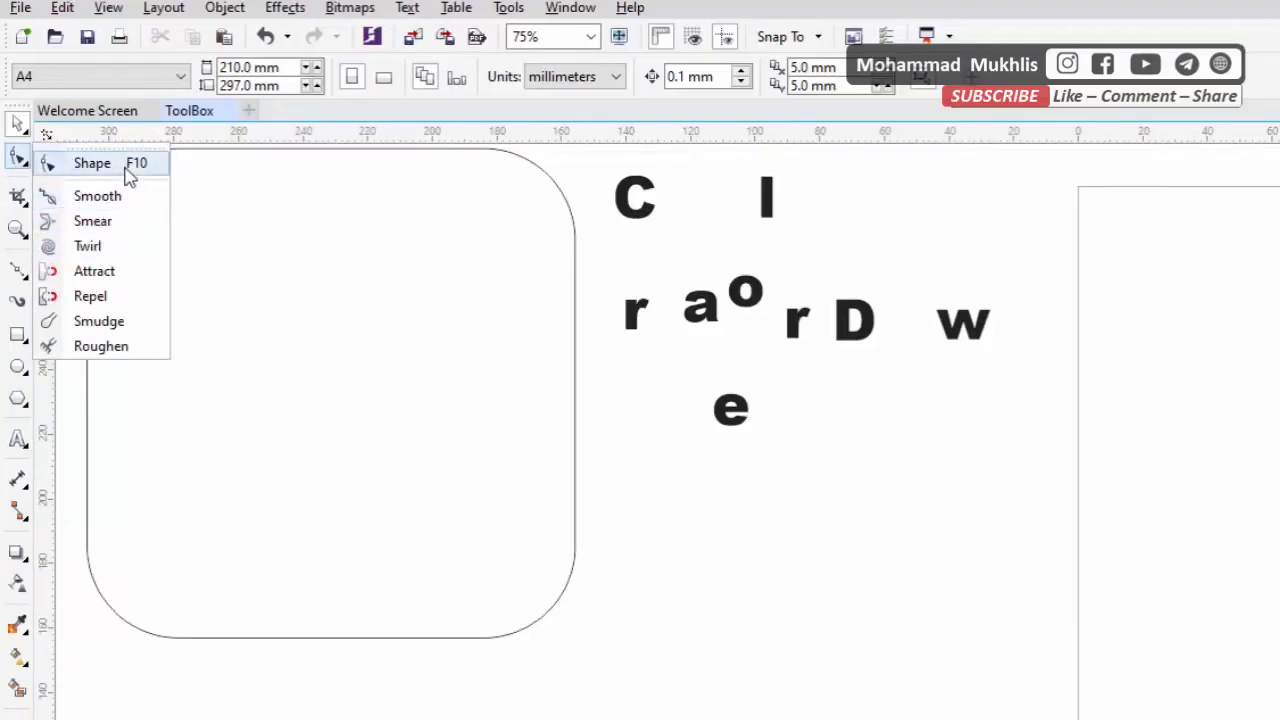
pyautogui.click(118, 248)
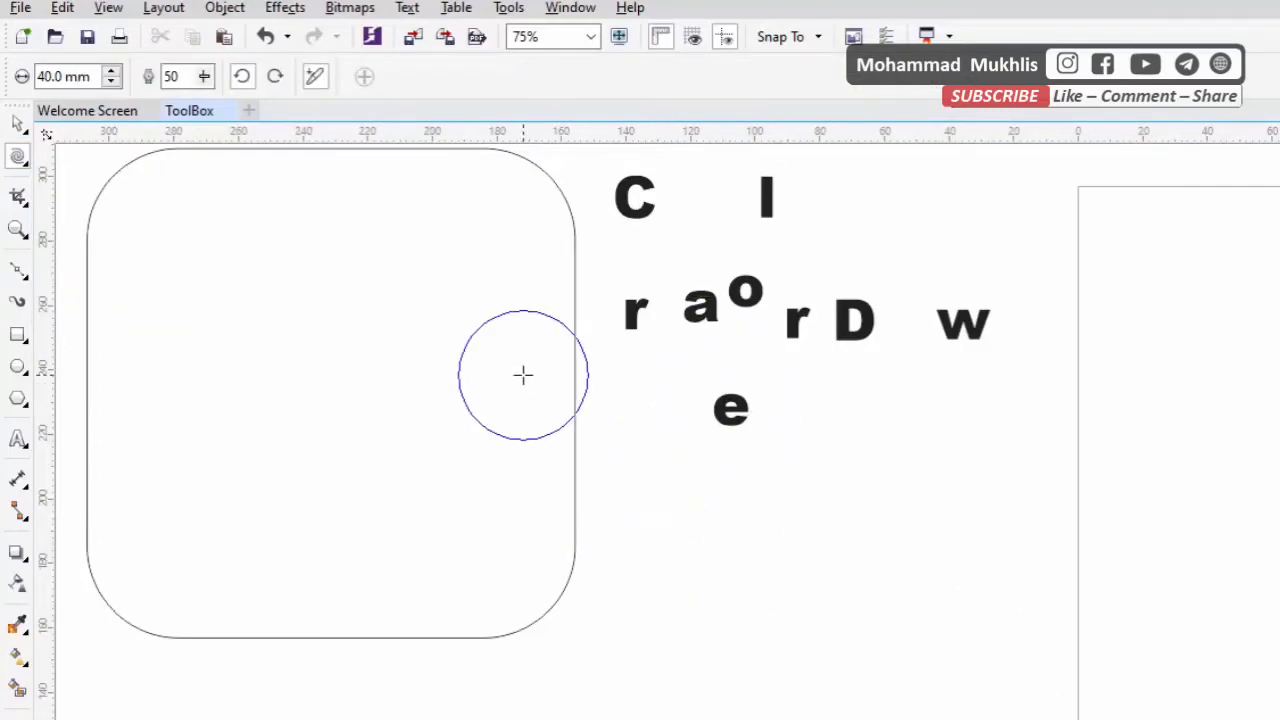
pyautogui.click(552, 396)
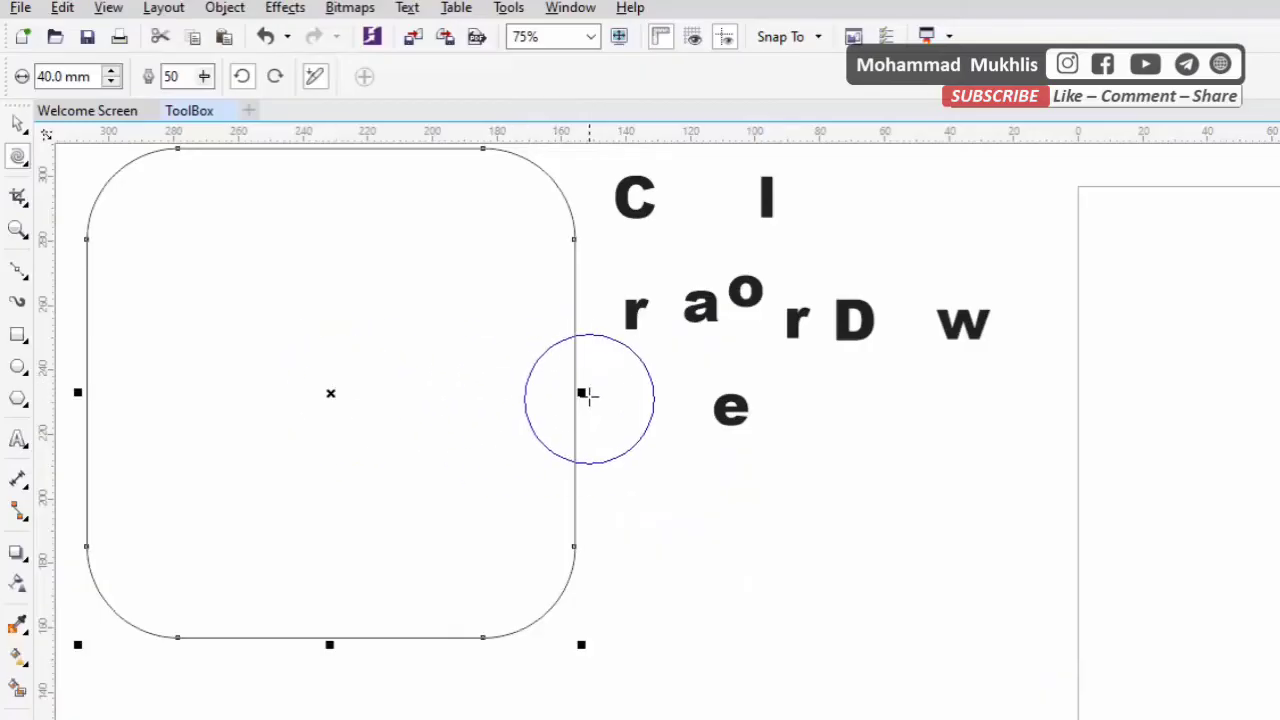
pyautogui.click(581, 393)
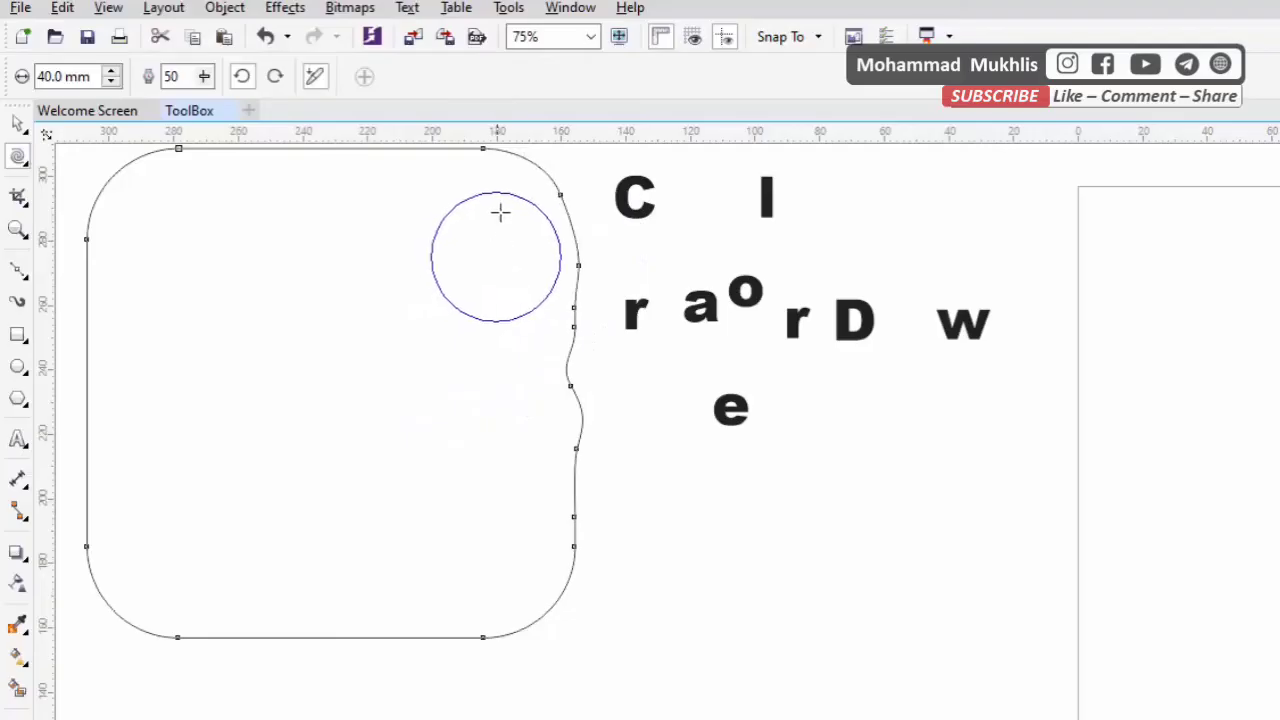
pyautogui.click(486, 145)
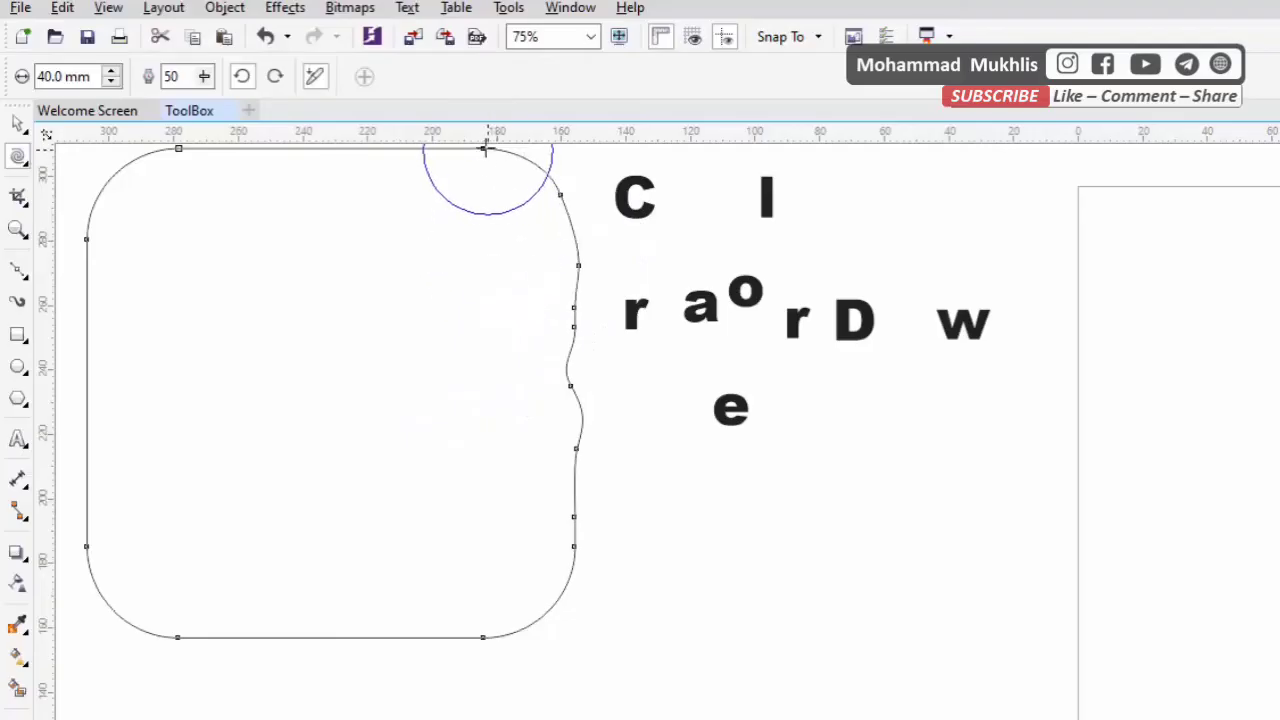
pyautogui.click(176, 145)
pyautogui.click(90, 243)
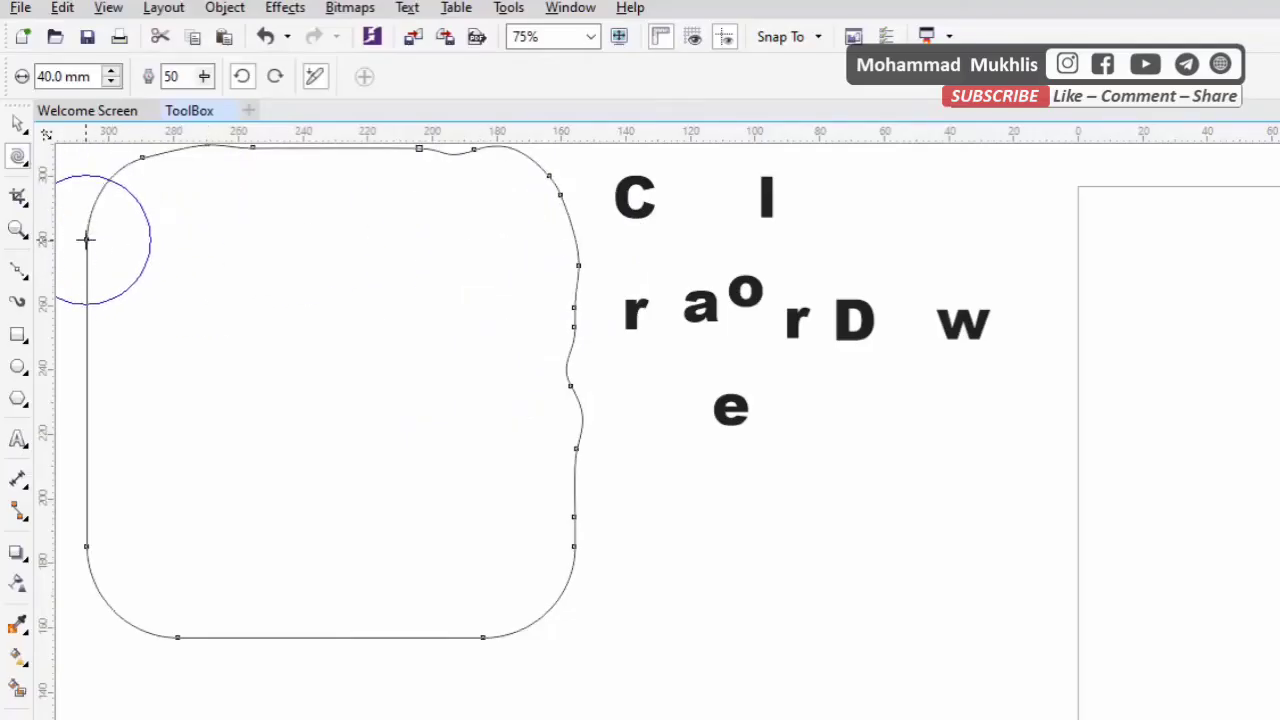
pyautogui.click(90, 545)
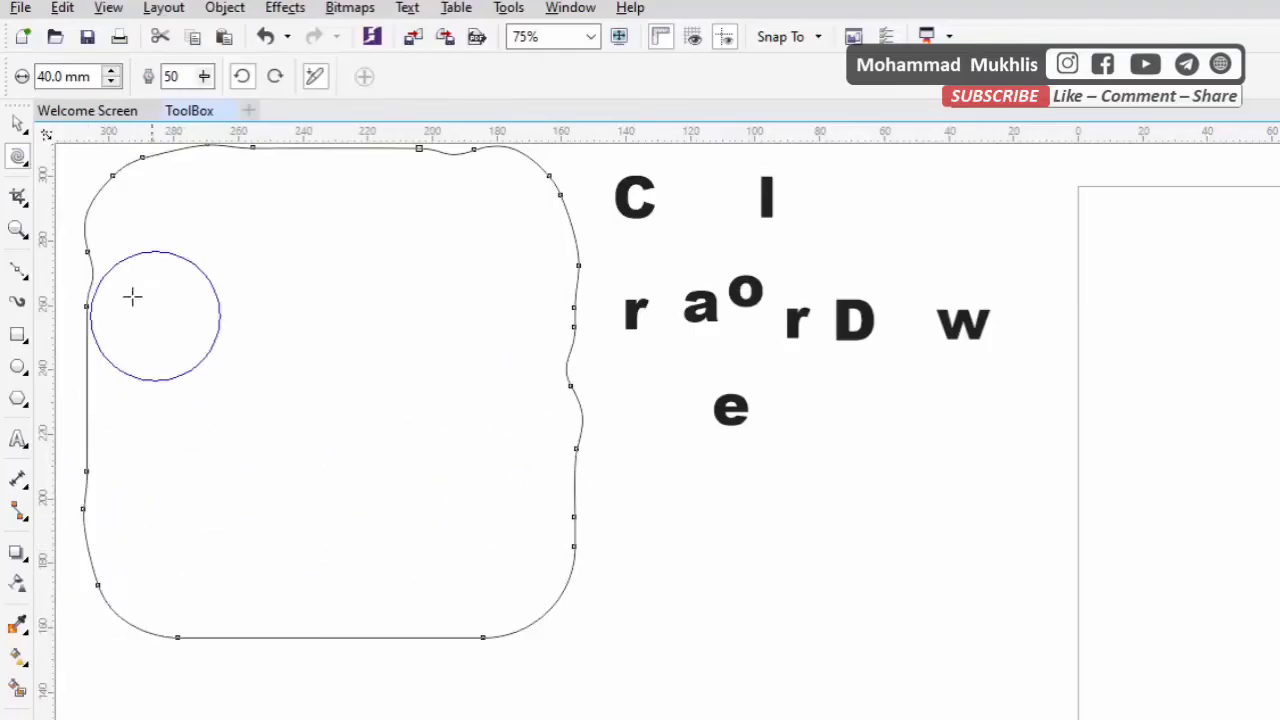
# Crop the drawing to an area about 210 by 201 mm covering the scattered letters and the right part of the twirled rectangle
pyautogui.click(18, 157)
pyautogui.click(72, 168)
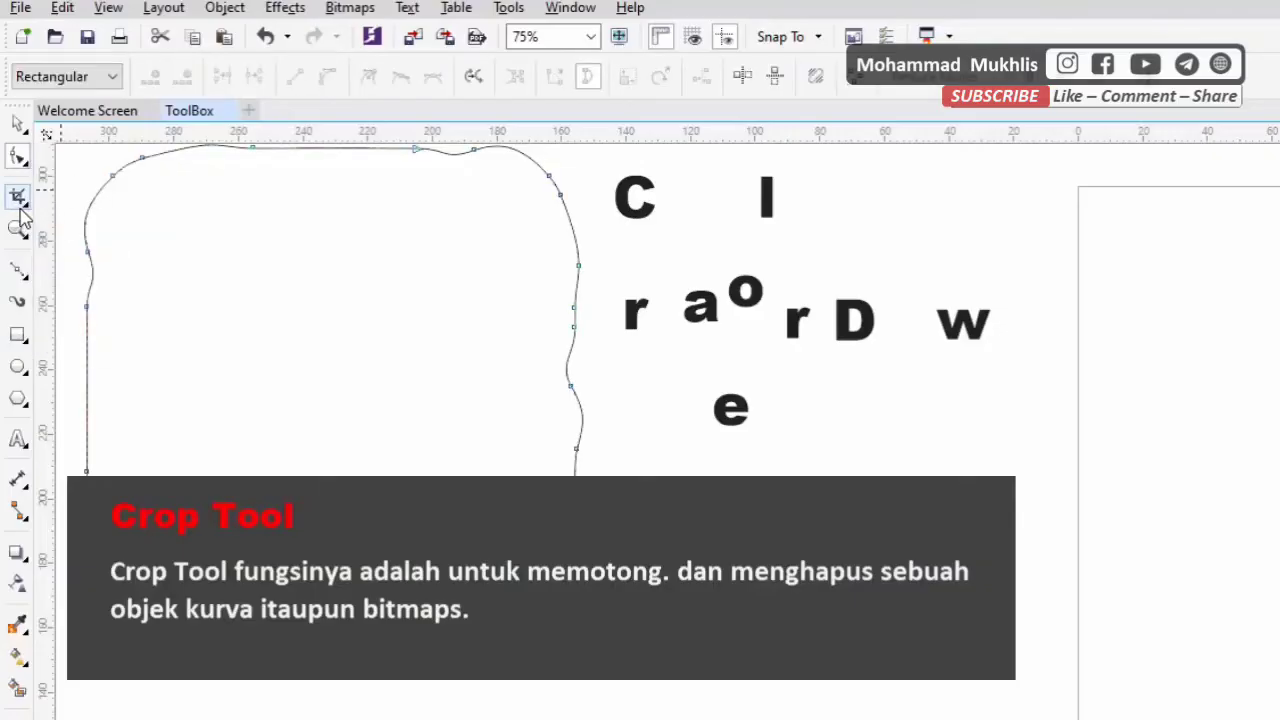
pyautogui.click(18, 197)
pyautogui.click(18, 200)
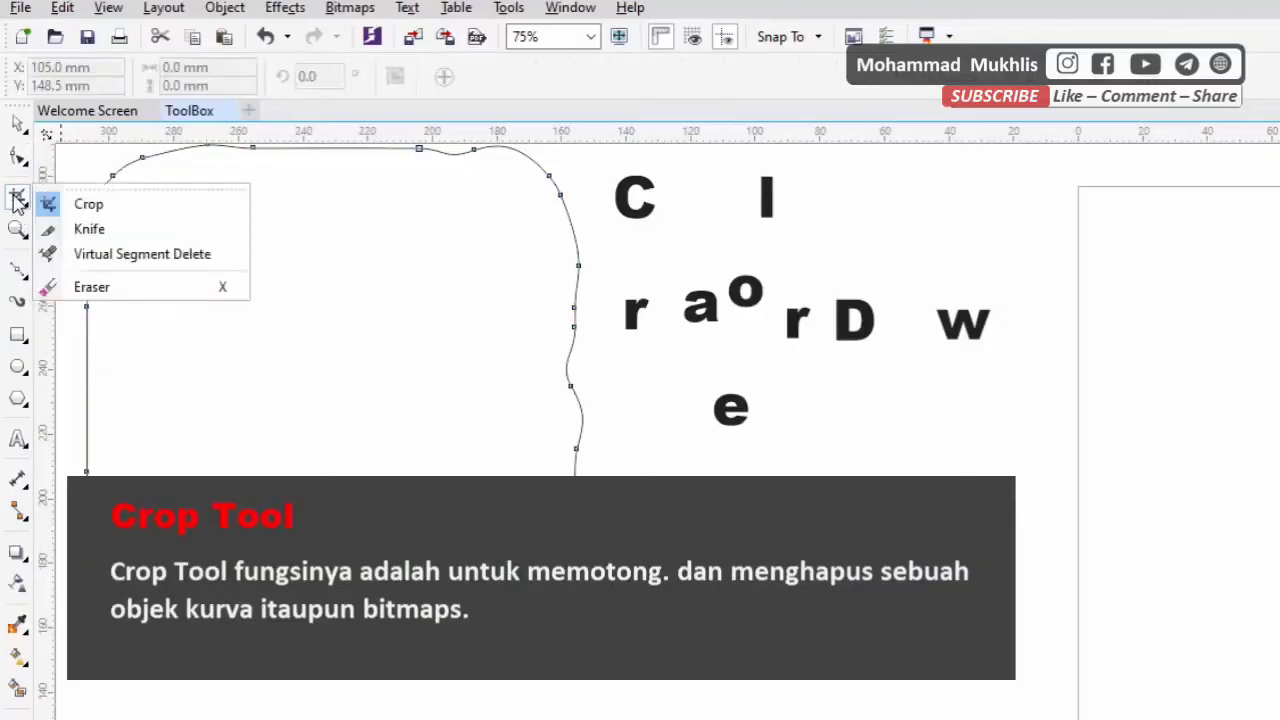
pyautogui.click(134, 203)
pyautogui.scroll(-1, 652, 469)
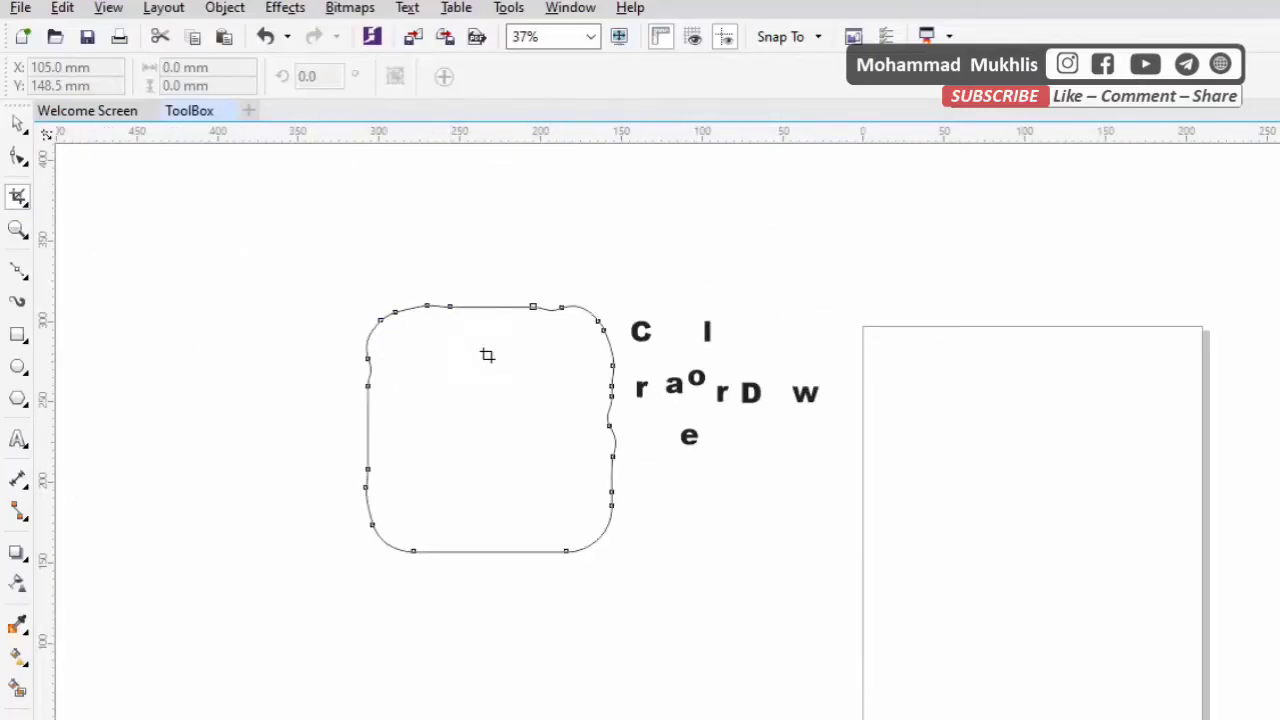
pyautogui.moveTo(531, 244); pyautogui.dragTo(866, 563)
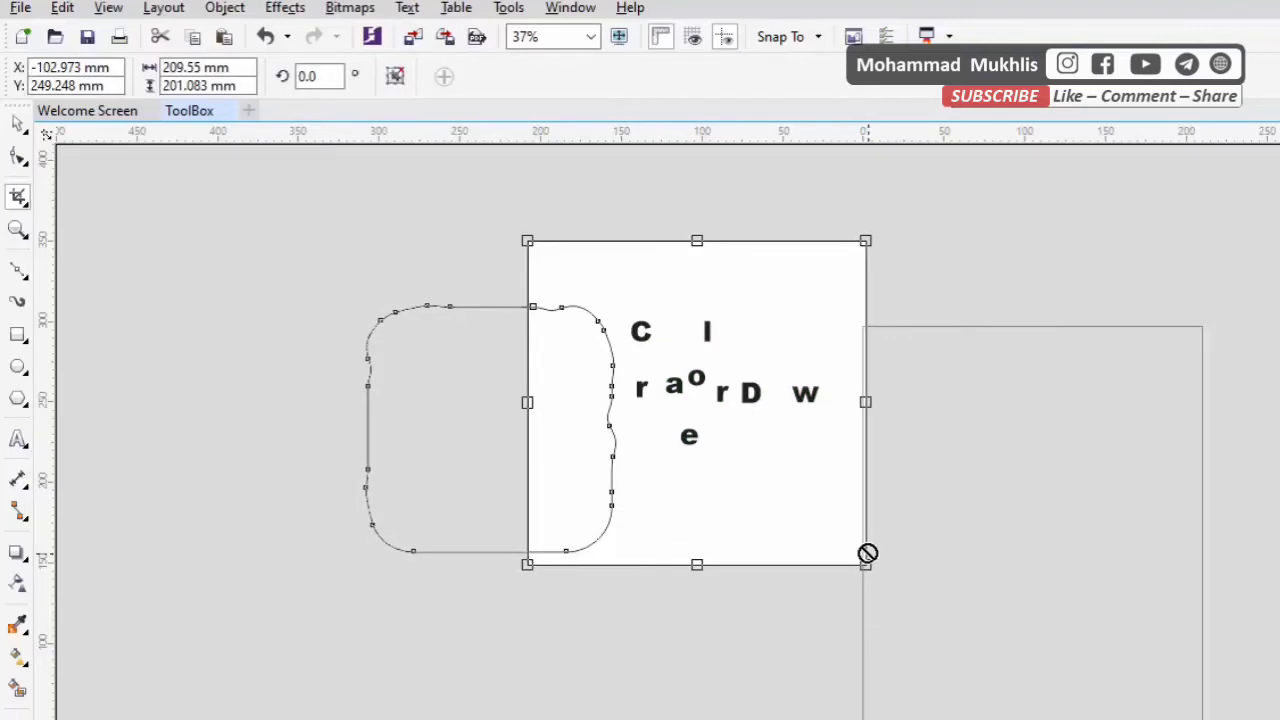
pyautogui.press('Return')
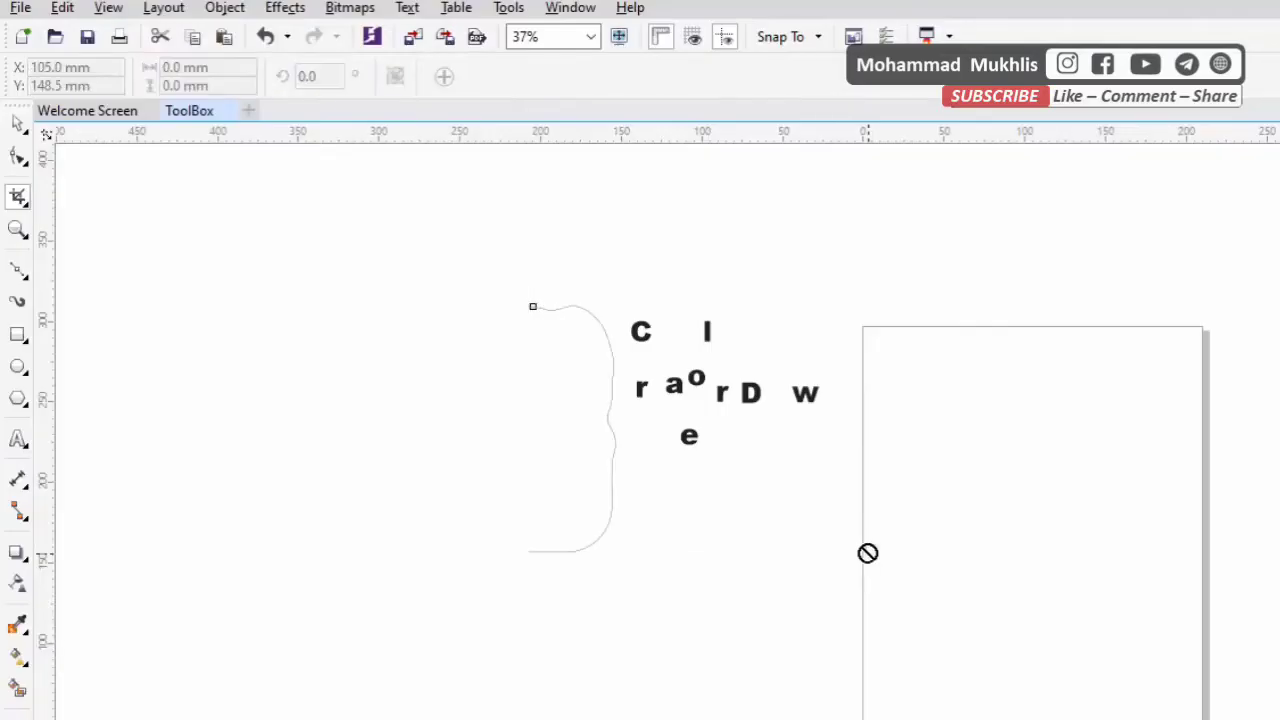
# Select the cropped outline together with the scattered letters and move both onto the page
pyautogui.click(18, 121)
pyautogui.click(766, 388)
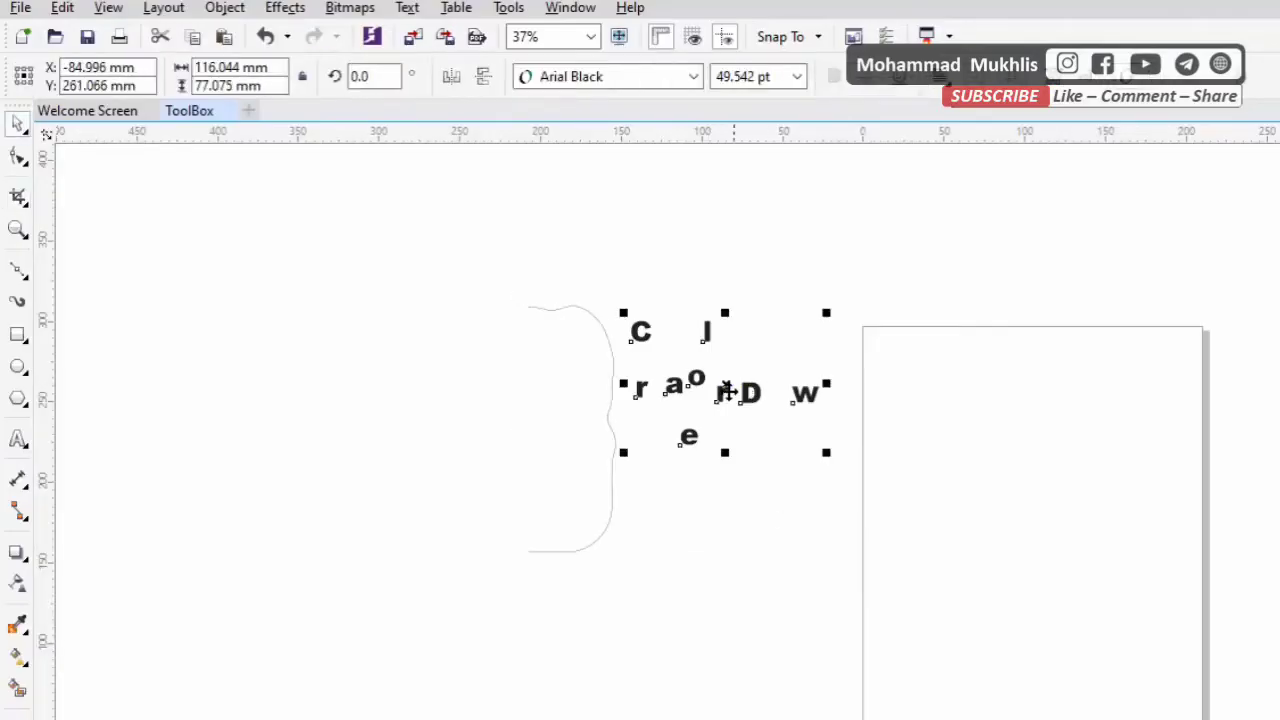
pyautogui.moveTo(447, 252)
pyautogui.mouseDown()
pyautogui.moveTo(997, 663)
pyautogui.moveTo(880, 570)
pyautogui.mouseUp()
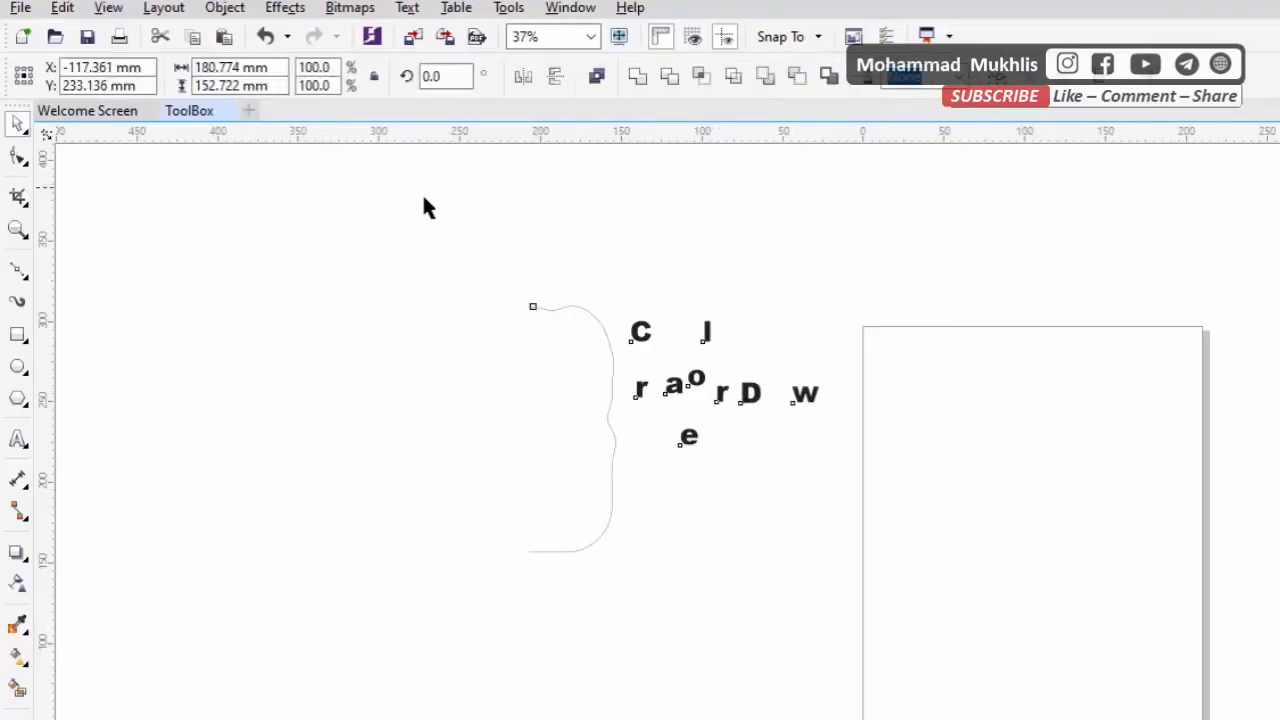
pyautogui.moveTo(400, 189); pyautogui.dragTo(1023, 640)
pyautogui.moveTo(756, 396); pyautogui.dragTo(1157, 471)
pyautogui.scroll(2, 1157, 471)
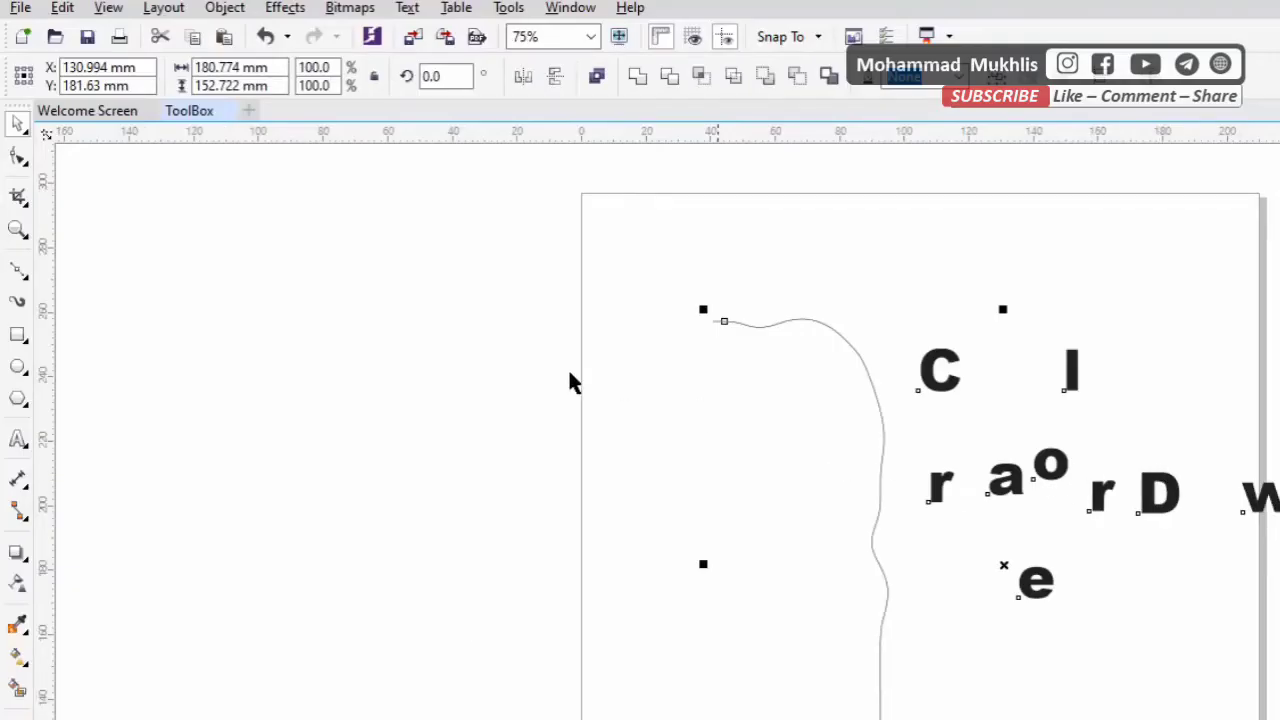
# Undo the move onto the page and the crop
pyautogui.click(756, 466)
pyautogui.hotkey('ctrl', 'z')
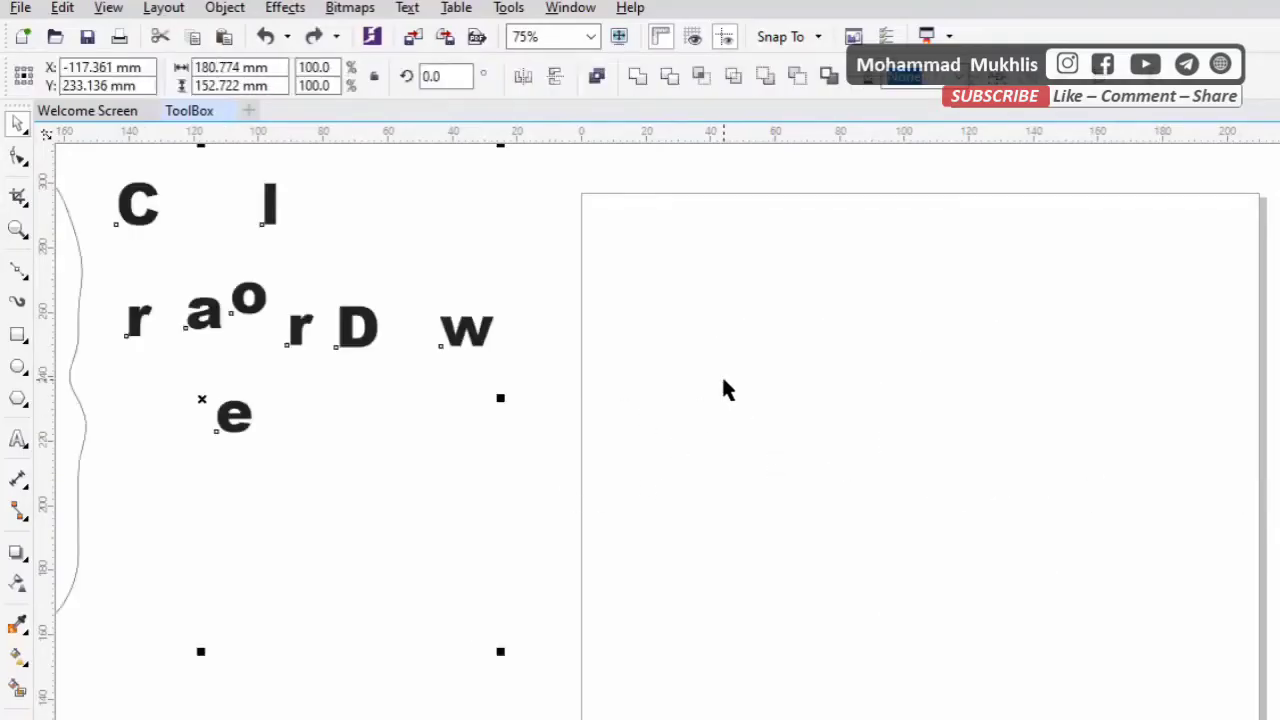
pyautogui.hotkey('ctrl', 'z')
# Move the whole twirled rectangle onto the page, centred at about X 91 mm, Y 187 mm
pyautogui.scroll(-2, 387, 382)
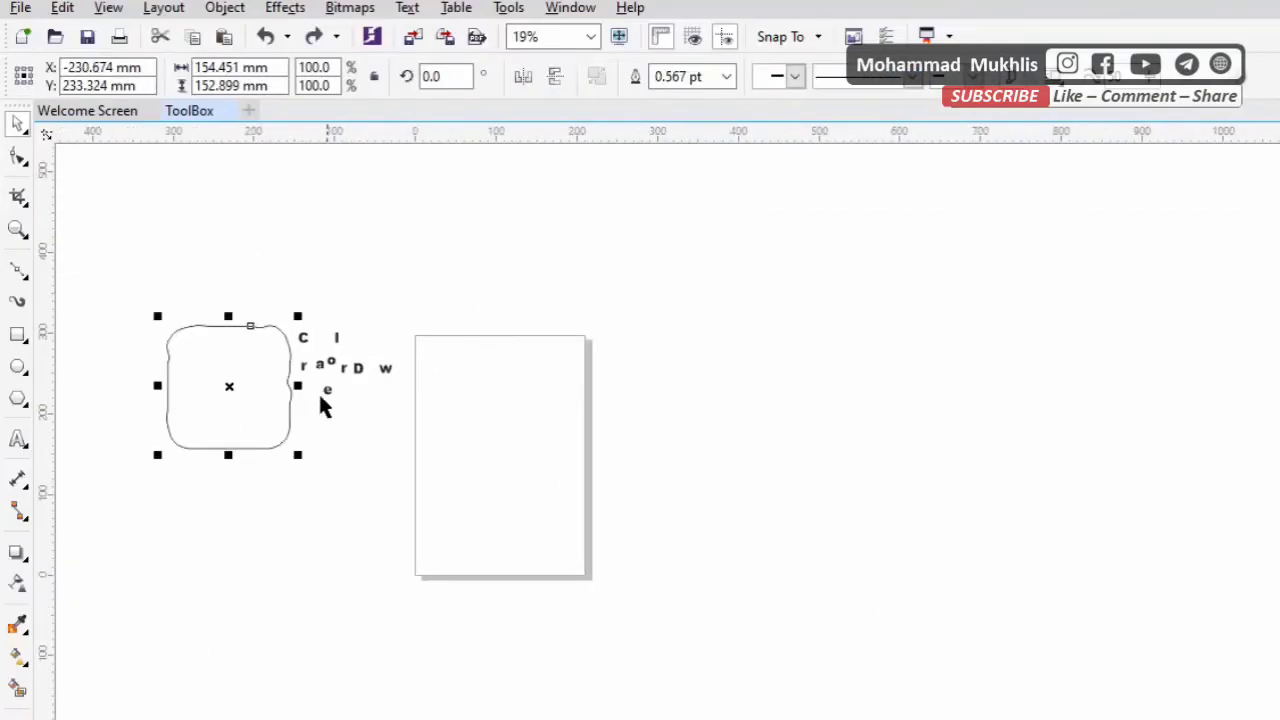
pyautogui.moveTo(268, 374); pyautogui.dragTo(528, 411)
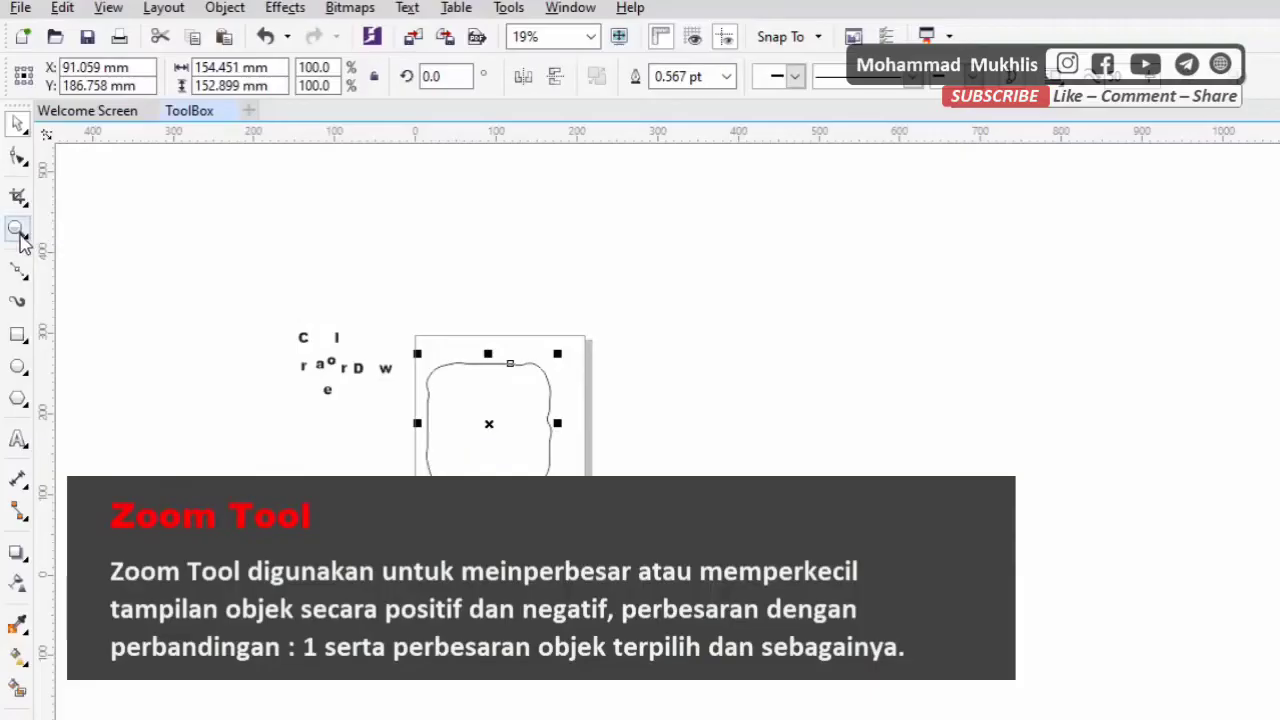
# View the twirled rectangle on the page at several magnifications with the Zoom tool
pyautogui.click(18, 230)
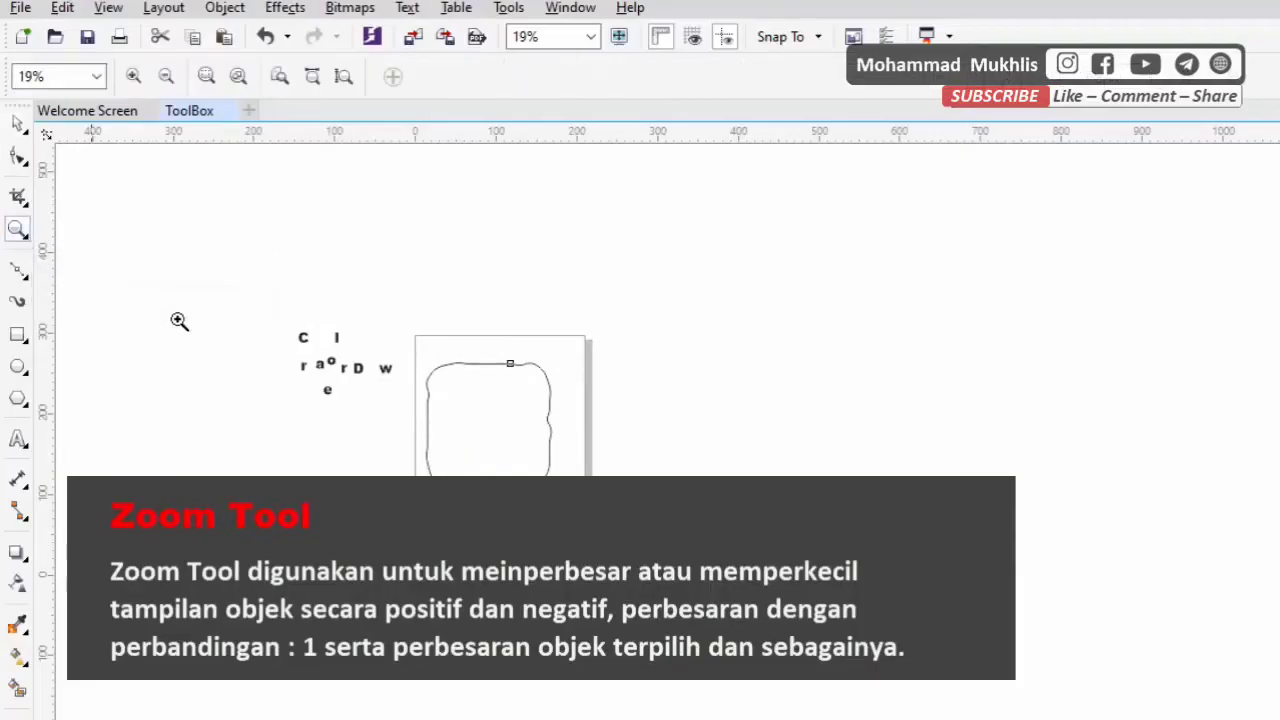
pyautogui.scroll(3, 473, 410)
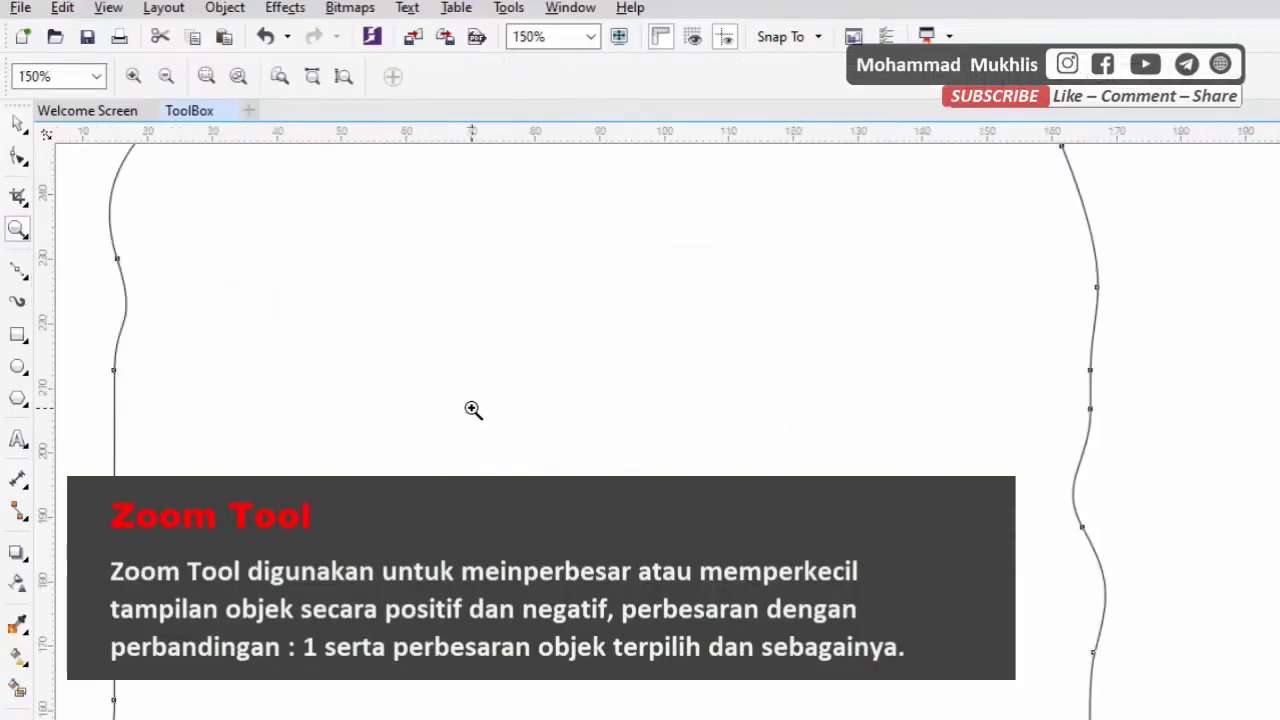
pyautogui.scroll(-3, 473, 411)
pyautogui.scroll(2, 473, 415)
pyautogui.scroll(1, 473, 414)
pyautogui.scroll(-2, 466, 397)
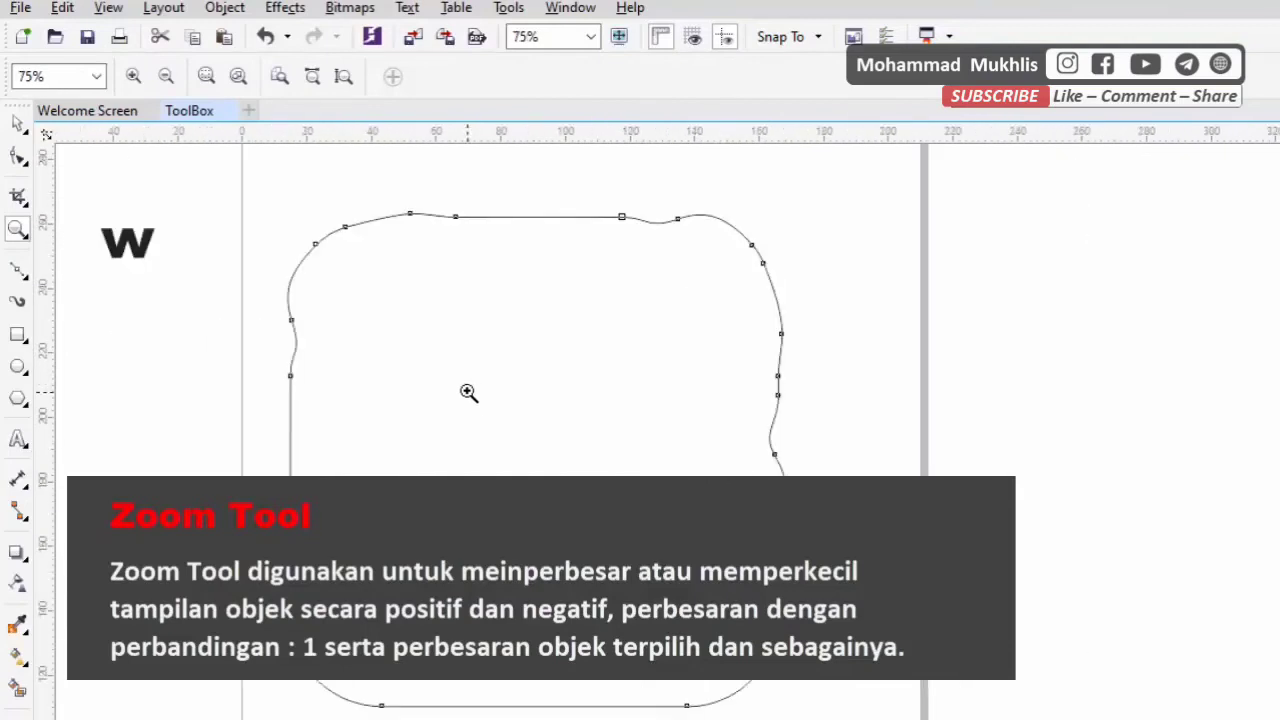
pyautogui.scroll(1, 489, 383)
pyautogui.scroll(1, 489, 383)
pyautogui.scroll(-1, 489, 383)
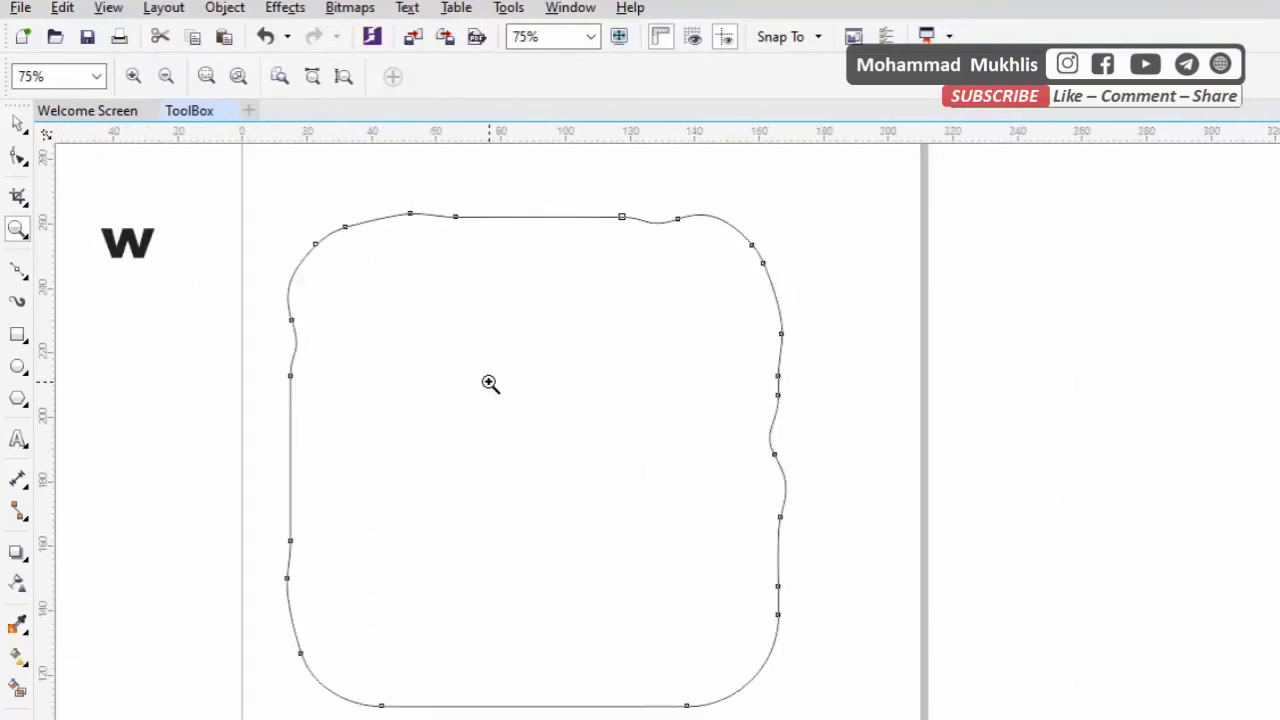
pyautogui.scroll(-2, 490, 379)
pyautogui.scroll(1, 486, 363)
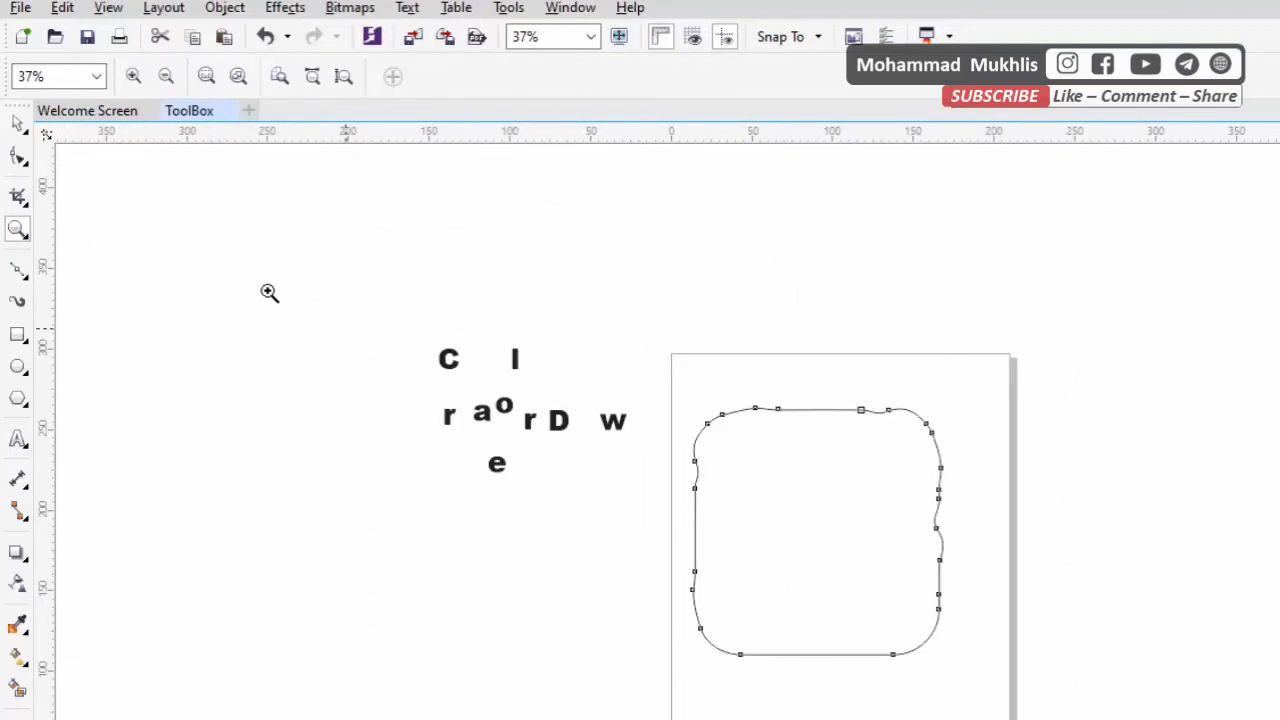
# Draw an open wavy curve of four segments, about 187 mm wide, with the Bézier tool in the empty area above the letters
pyautogui.click(17, 123)
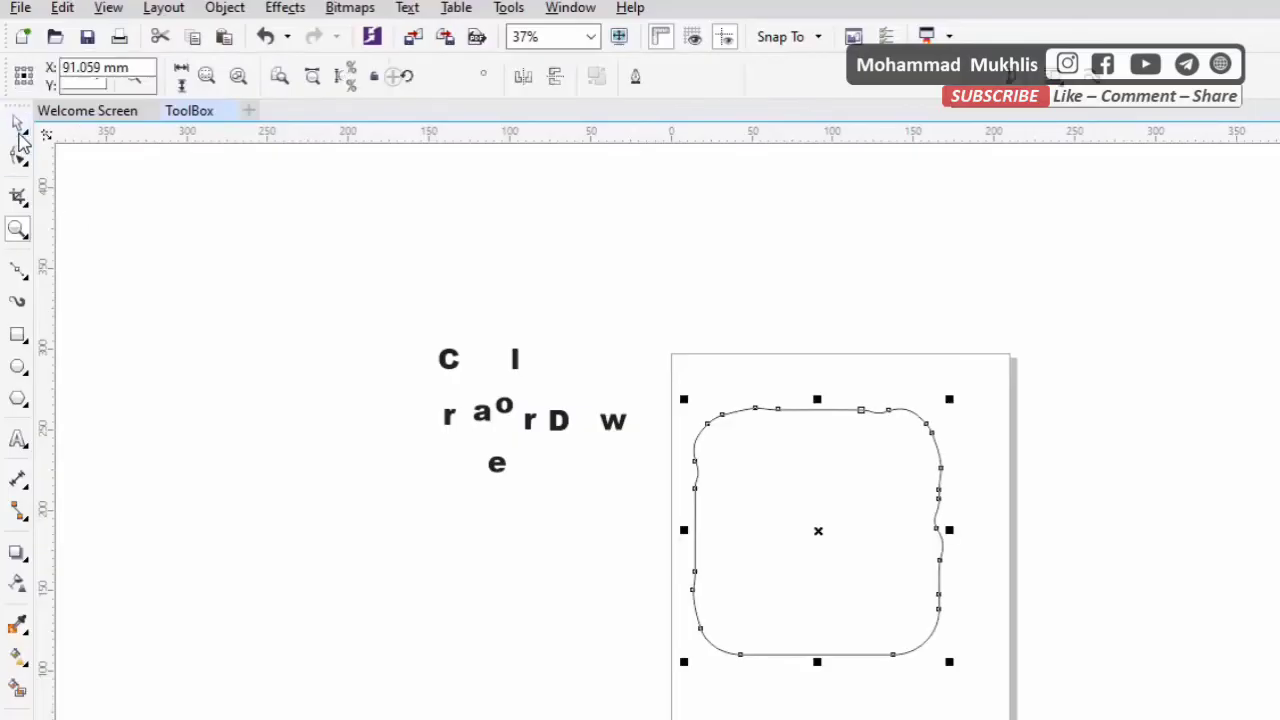
pyautogui.click(22, 276)
pyautogui.click(63, 274)
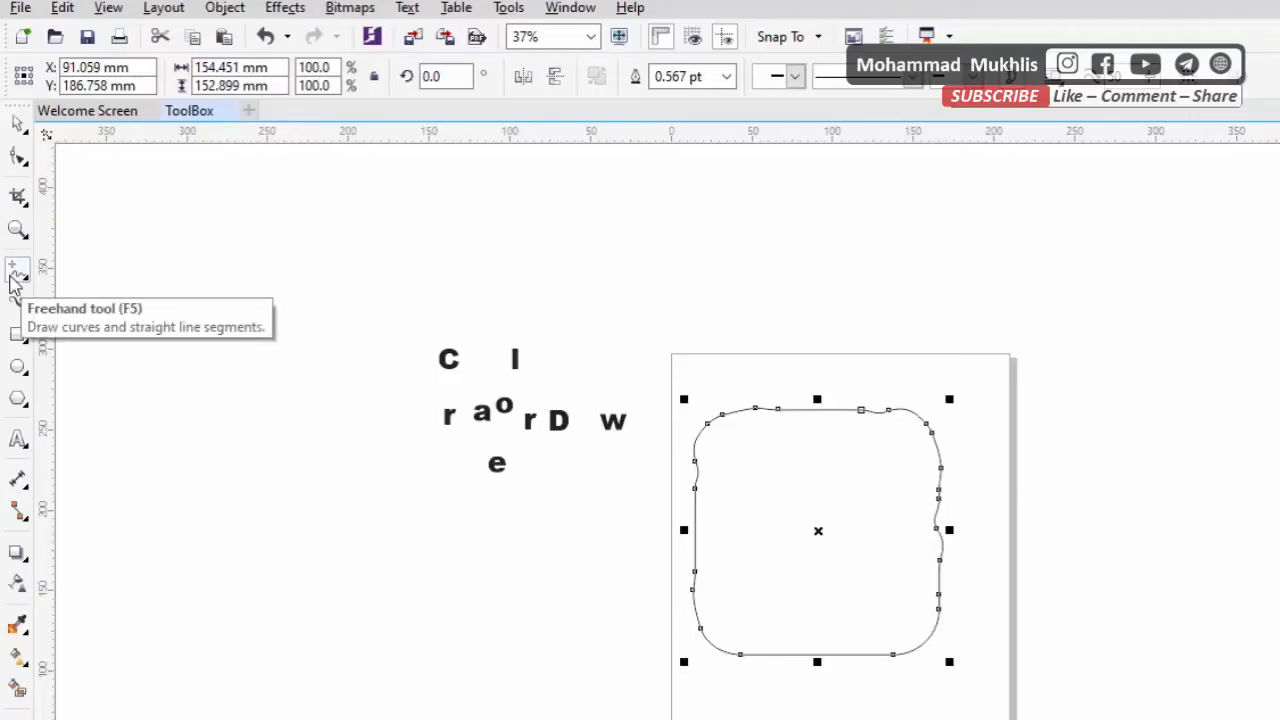
pyautogui.click(12, 282)
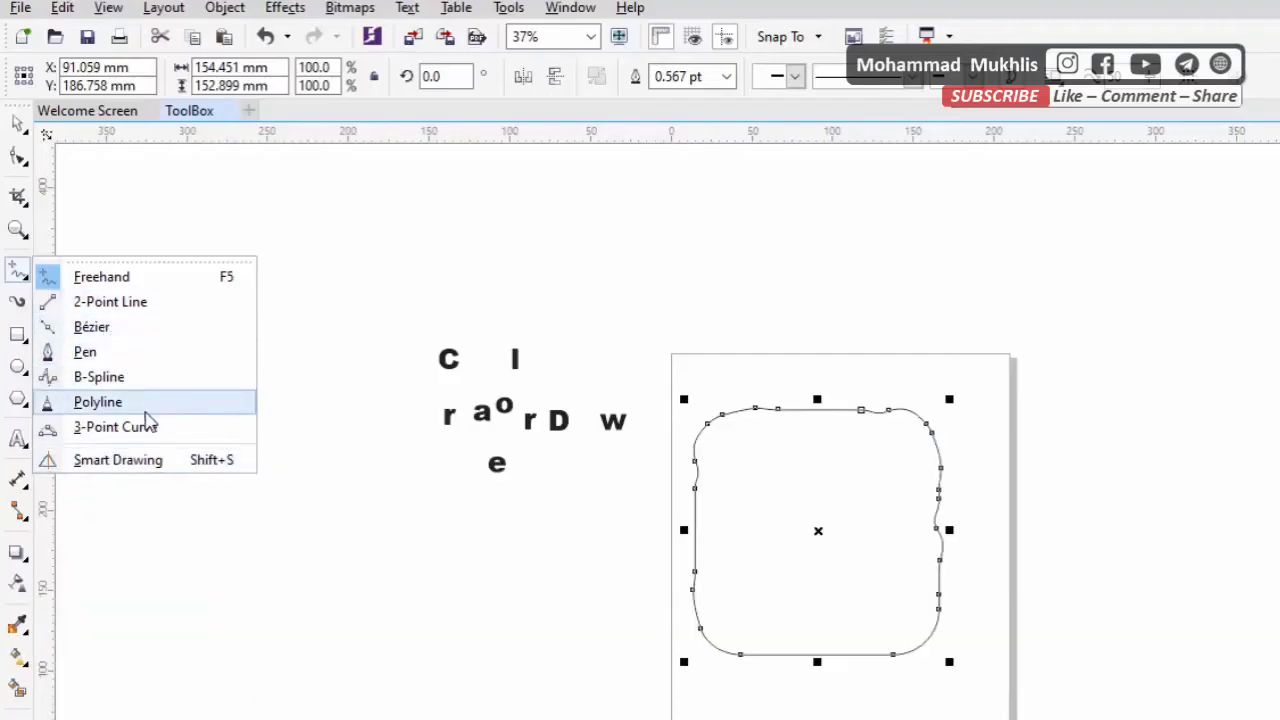
pyautogui.click(124, 330)
pyautogui.click(186, 240)
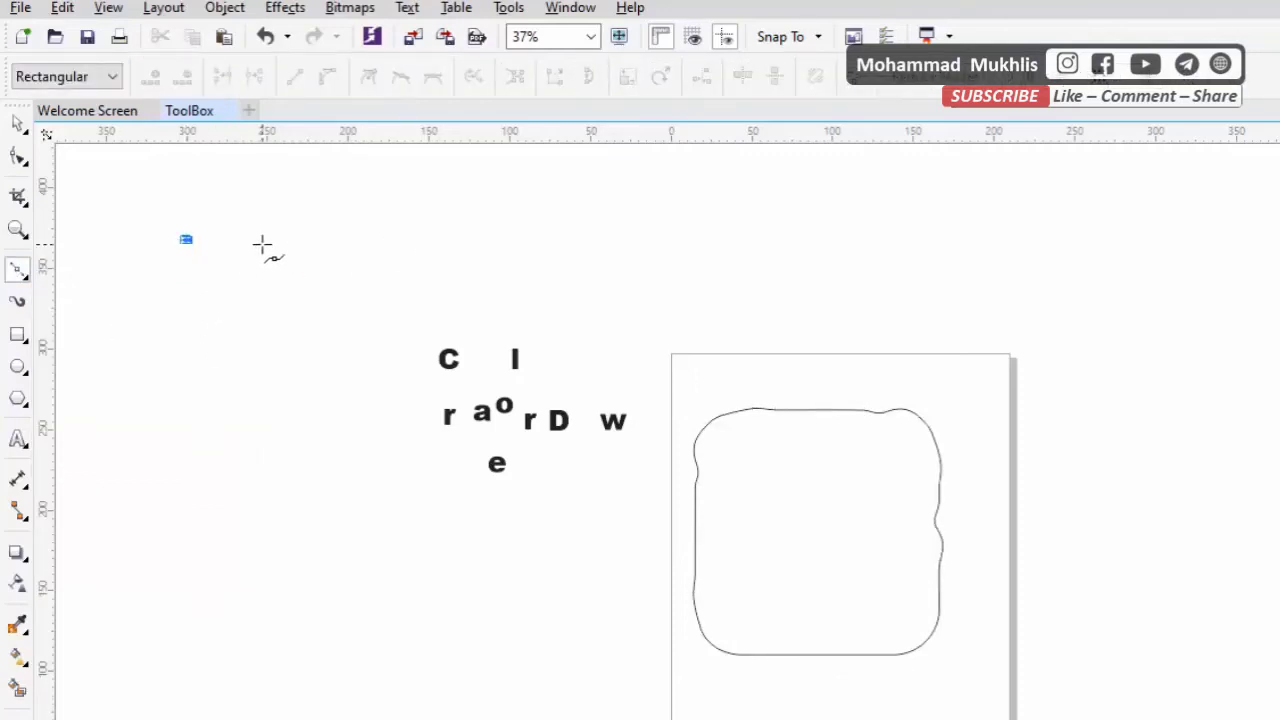
pyautogui.scroll(2, 262, 244)
pyautogui.moveTo(249, 287); pyautogui.dragTo(323, 260)
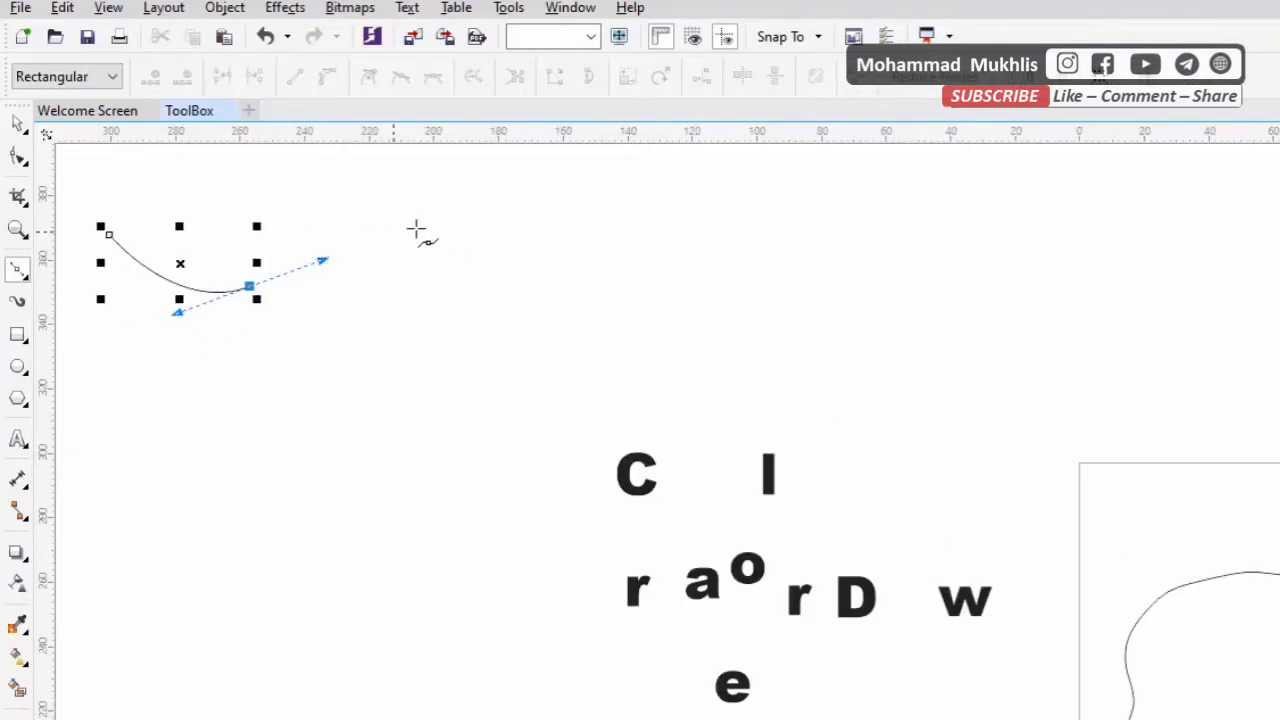
pyautogui.moveTo(423, 228); pyautogui.dragTo(488, 265)
pyautogui.moveTo(560, 293); pyautogui.dragTo(657, 277)
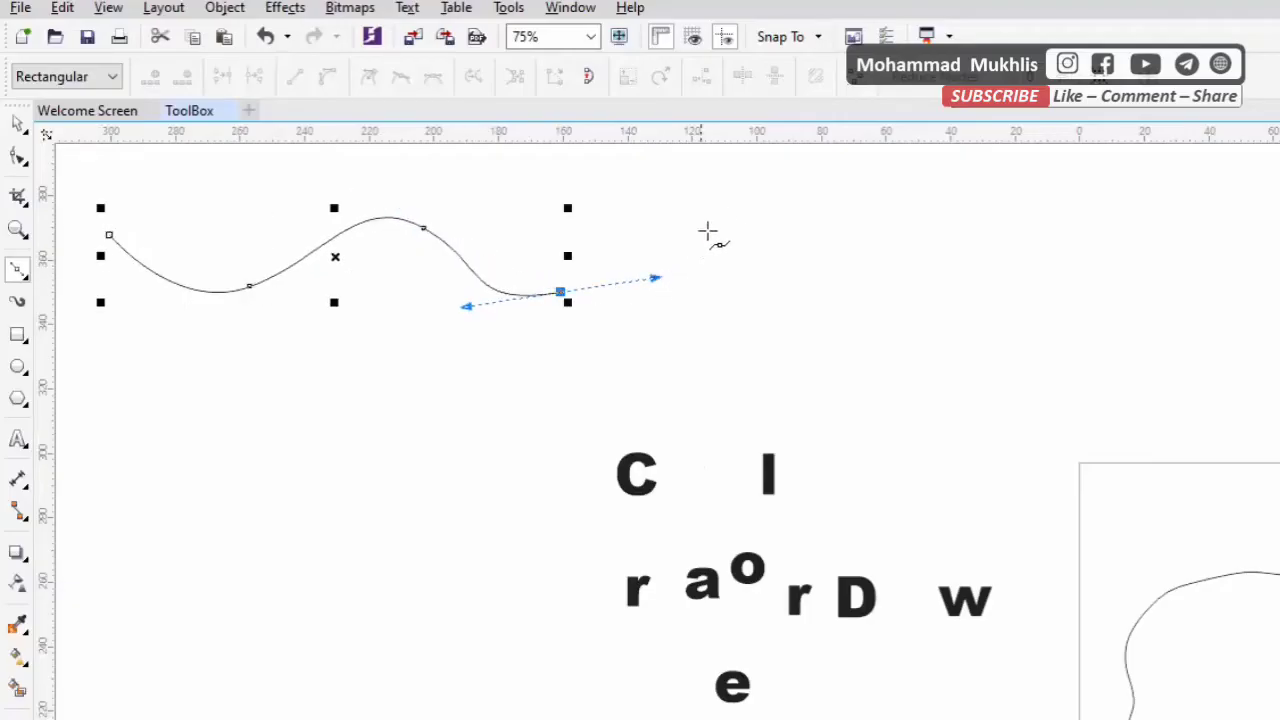
pyautogui.moveTo(715, 222); pyautogui.dragTo(819, 229)
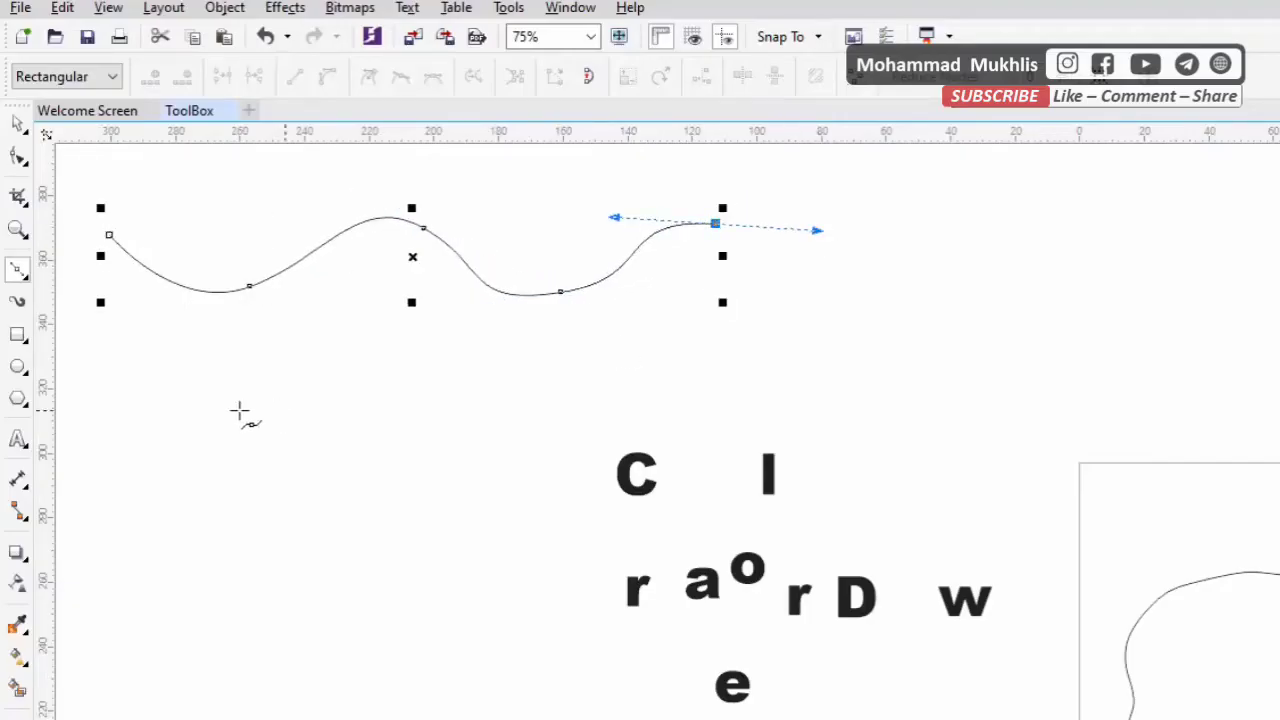
pyautogui.click(154, 420)
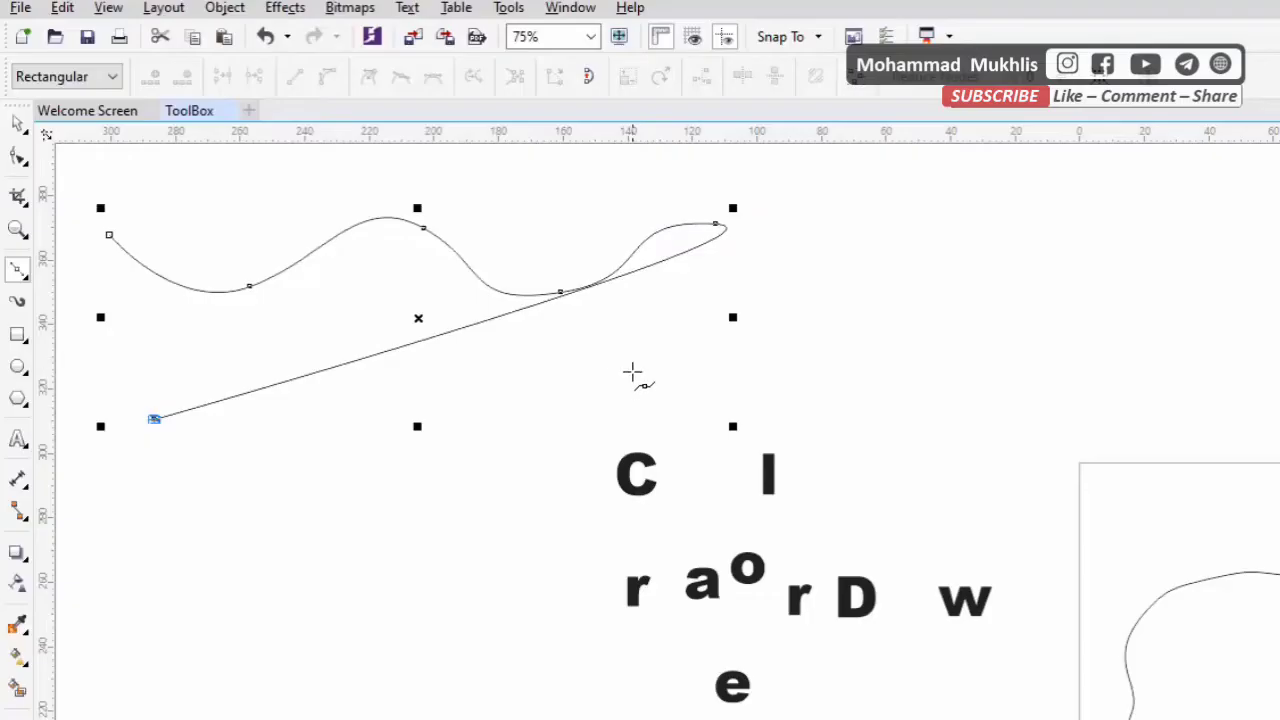
pyautogui.hotkey('ctrl', 'z')
pyautogui.click(716, 224)
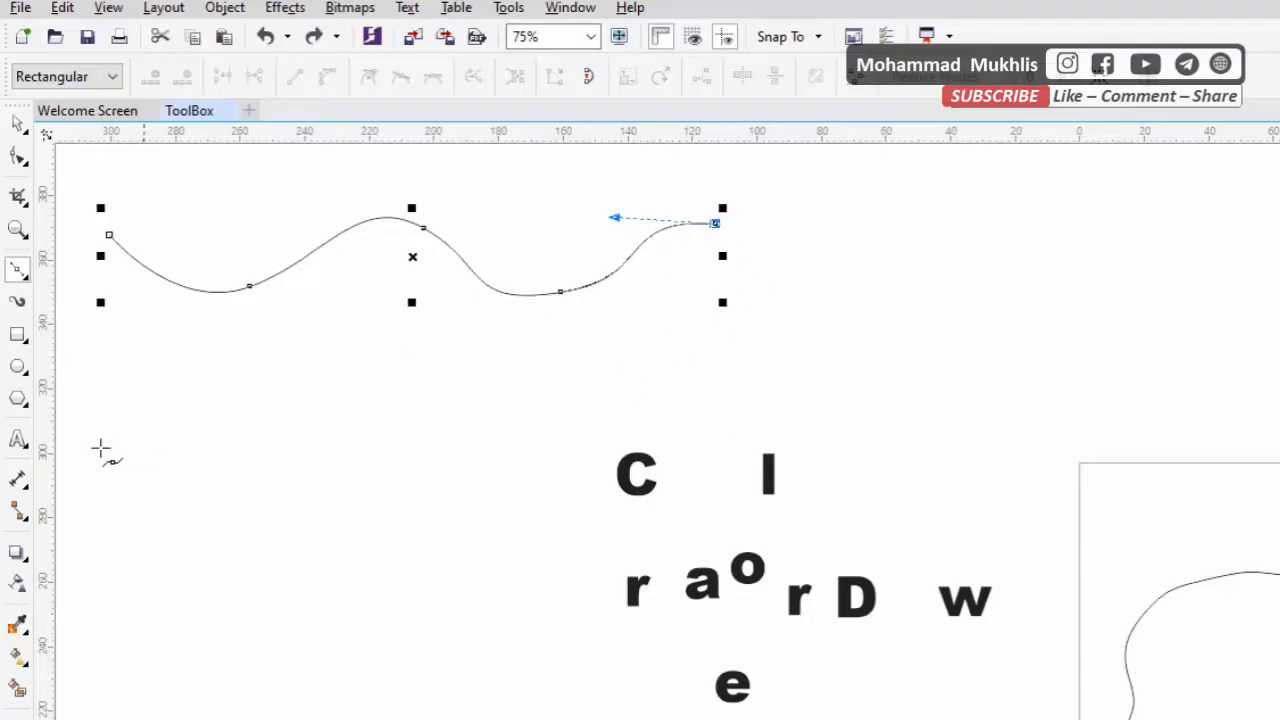
pyautogui.click(126, 390)
pyautogui.hotkey('ctrl', 'z')
pyautogui.click(716, 224)
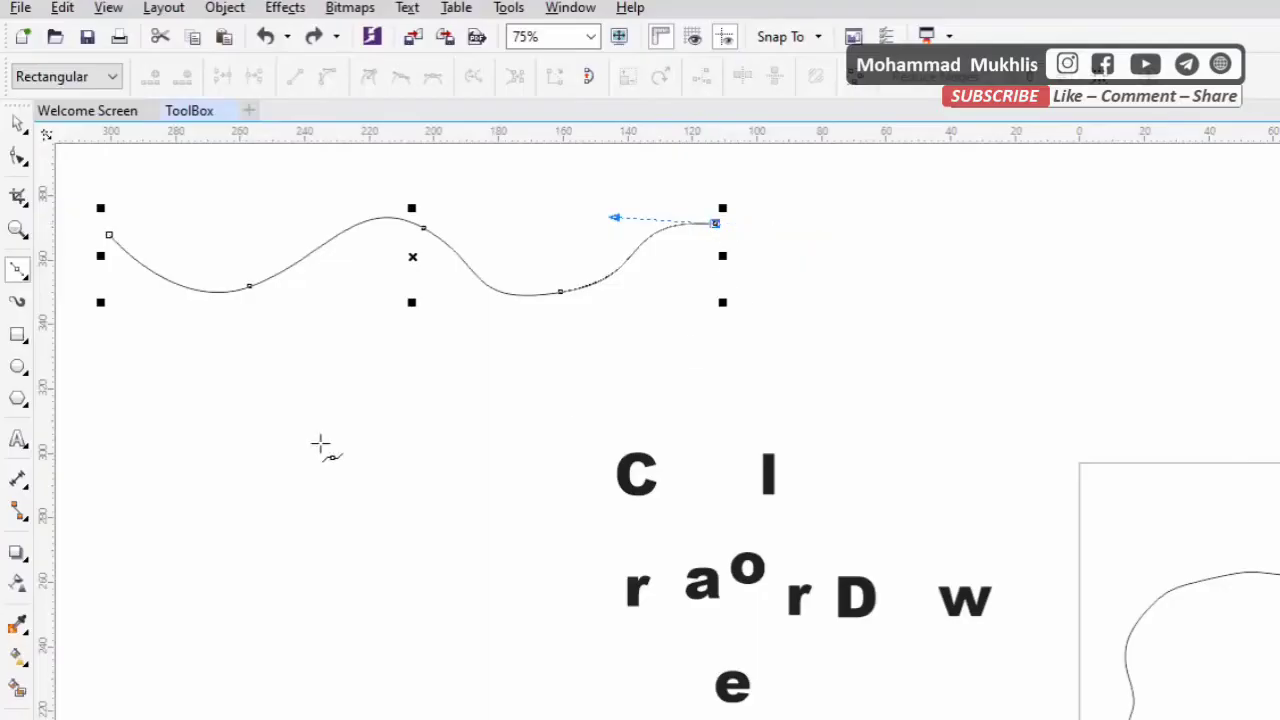
pyautogui.click(110, 400)
pyautogui.hotkey('ctrl', 'z')
# Draw a separate, nearly horizontal Bézier line about 186 mm long below the wavy curve and move it up closer to the curve
pyautogui.click(17, 122)
pyautogui.click(17, 268)
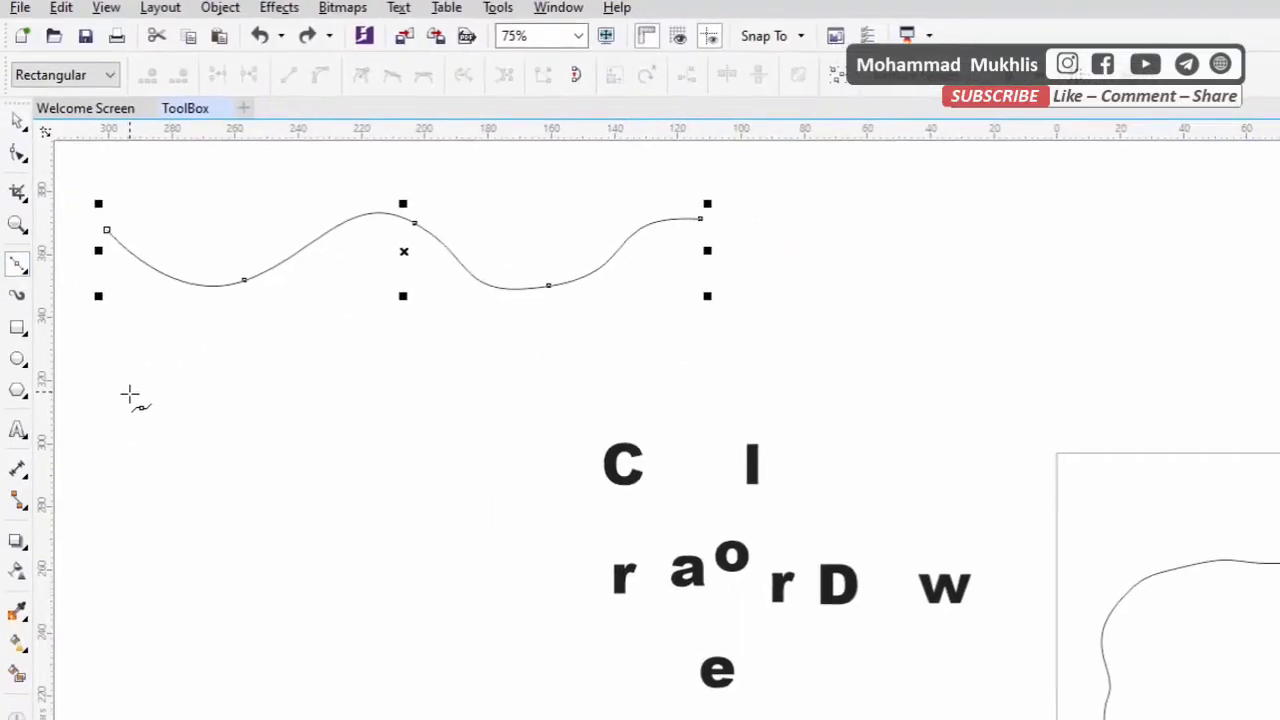
pyautogui.click(125, 394)
pyautogui.click(719, 390)
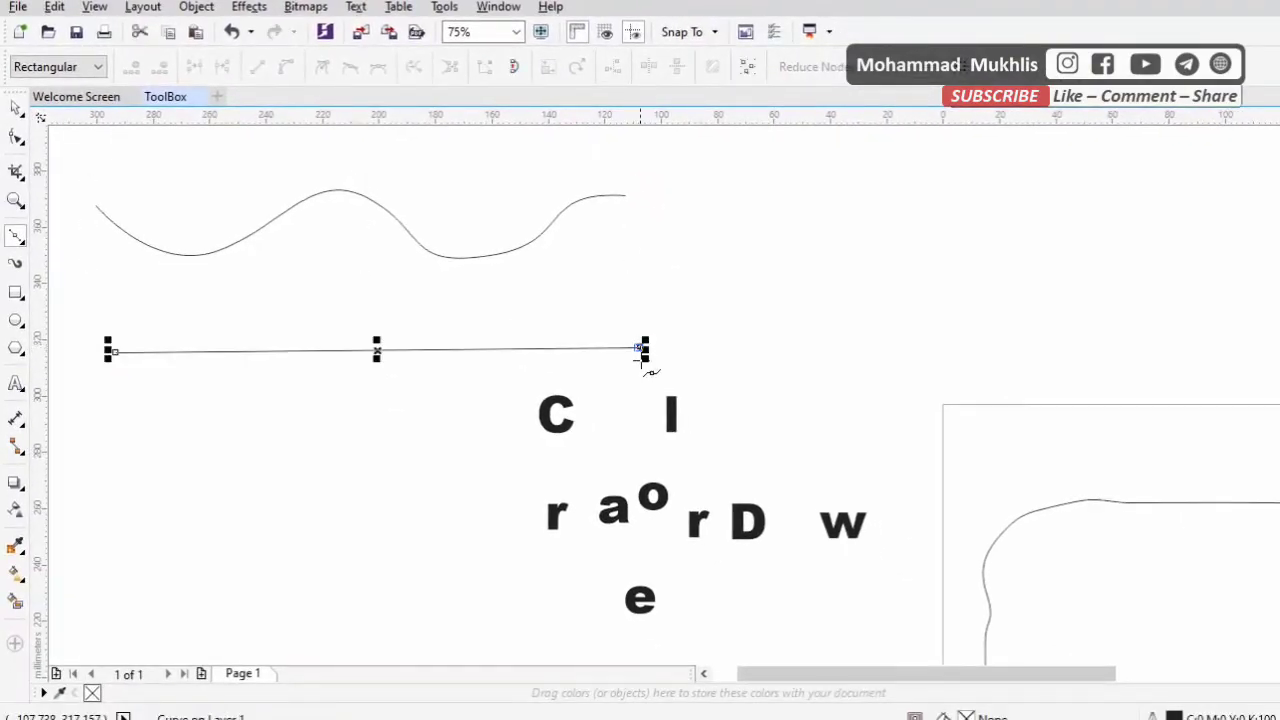
pyautogui.click(17, 110)
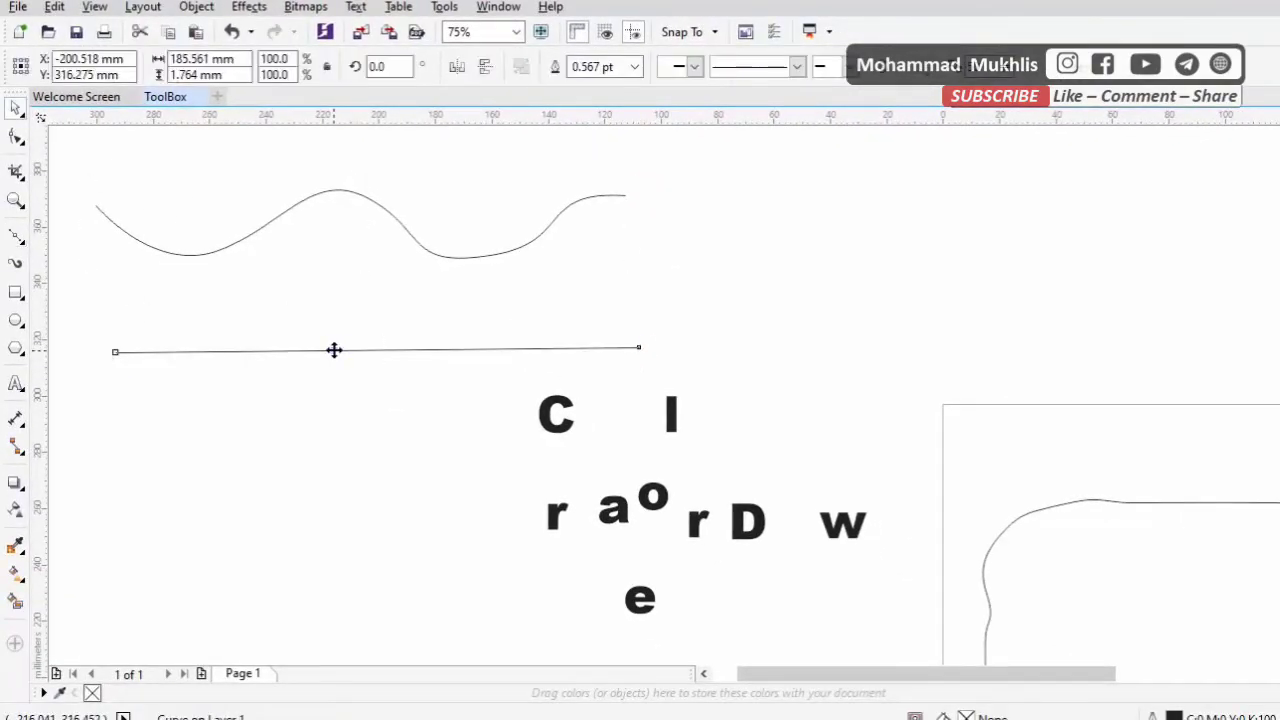
pyautogui.moveTo(334, 349); pyautogui.dragTo(313, 312)
# Set the outline width of both the wavy curve and the straight line to 4.0 pt
pyautogui.keyDown('shift'); pyautogui.click(440, 256); pyautogui.keyUp('shift')
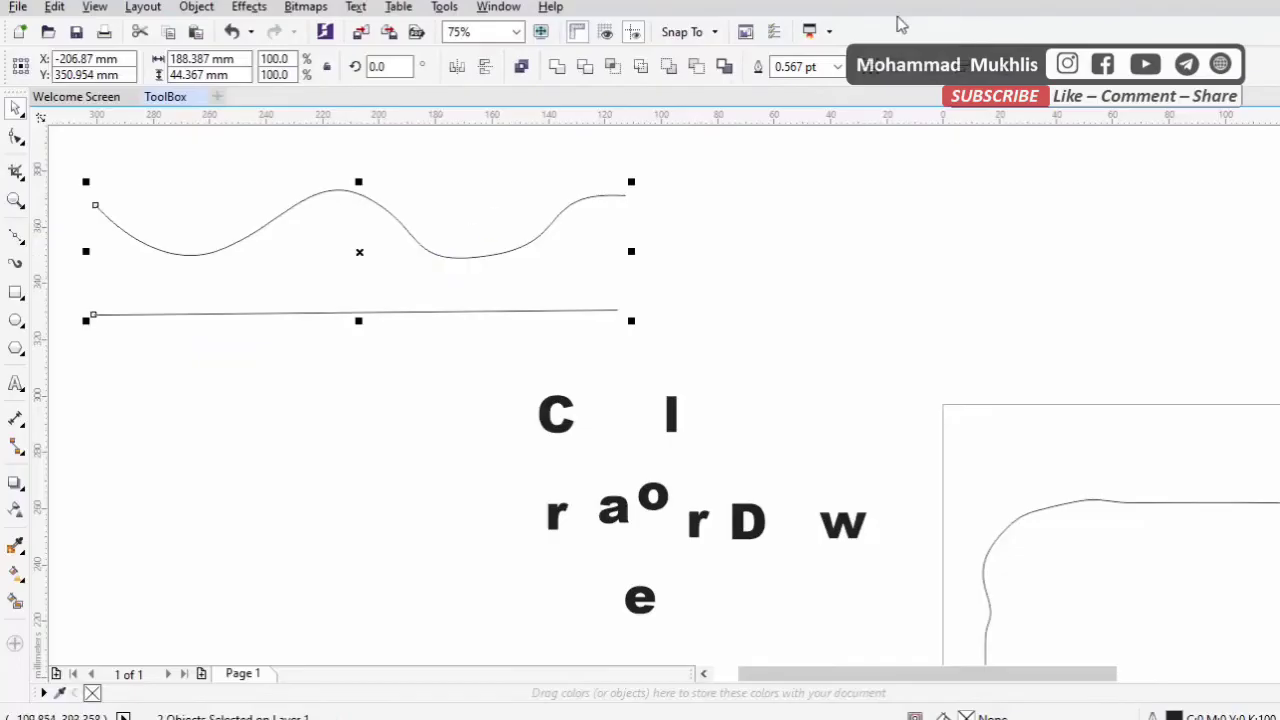
pyautogui.click(837, 67)
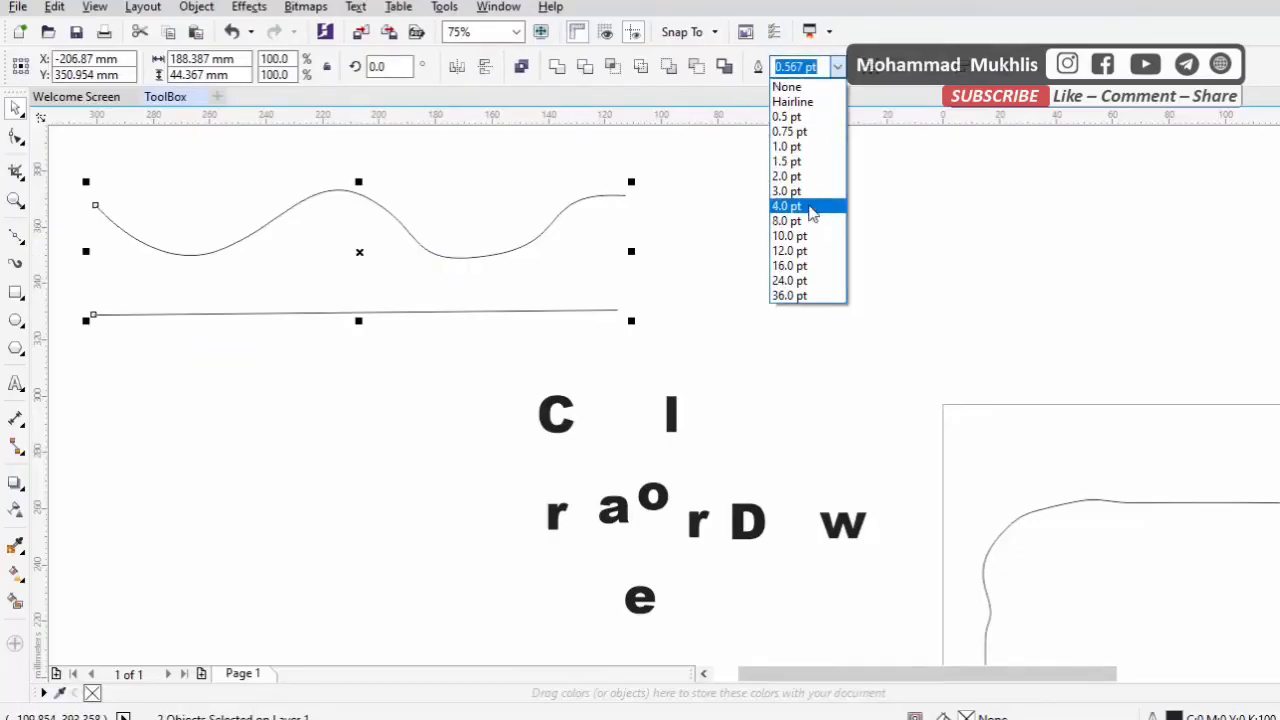
pyautogui.click(808, 208)
pyautogui.click(784, 224)
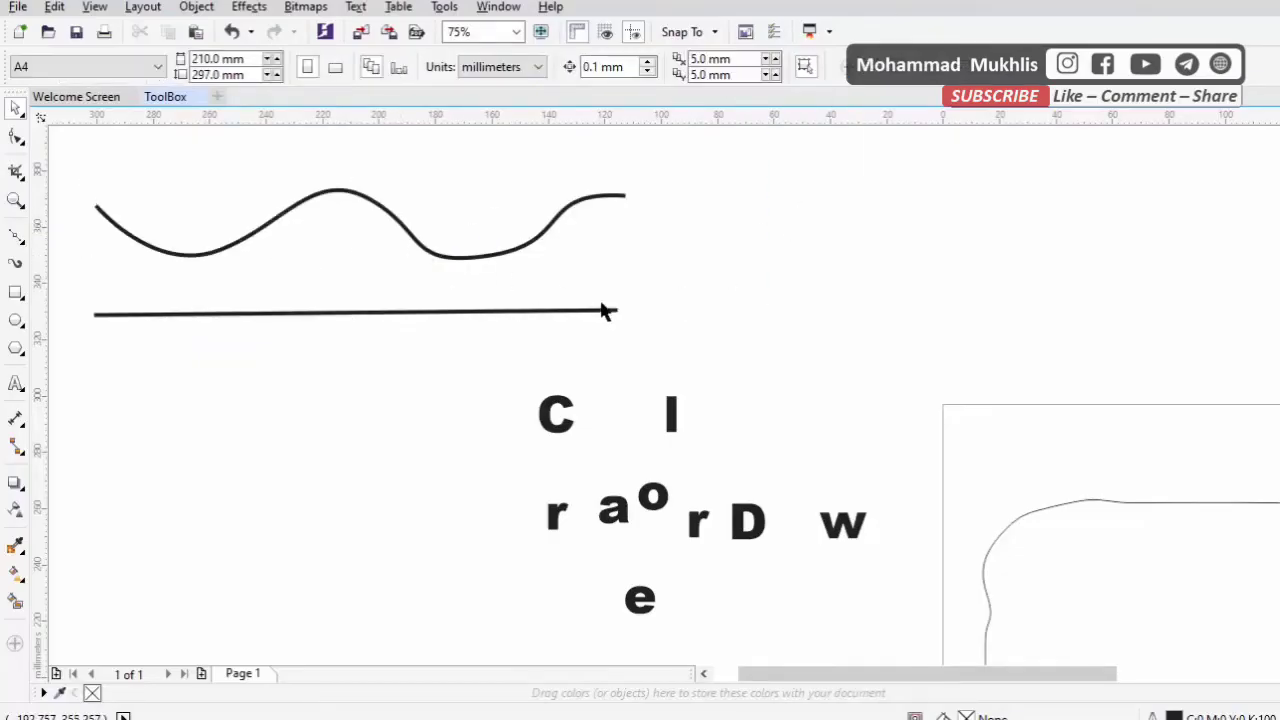
# Draw a closed parallelogram about 165 mm wide and 44 mm high above the page with the Pen tool
pyautogui.click(19, 240)
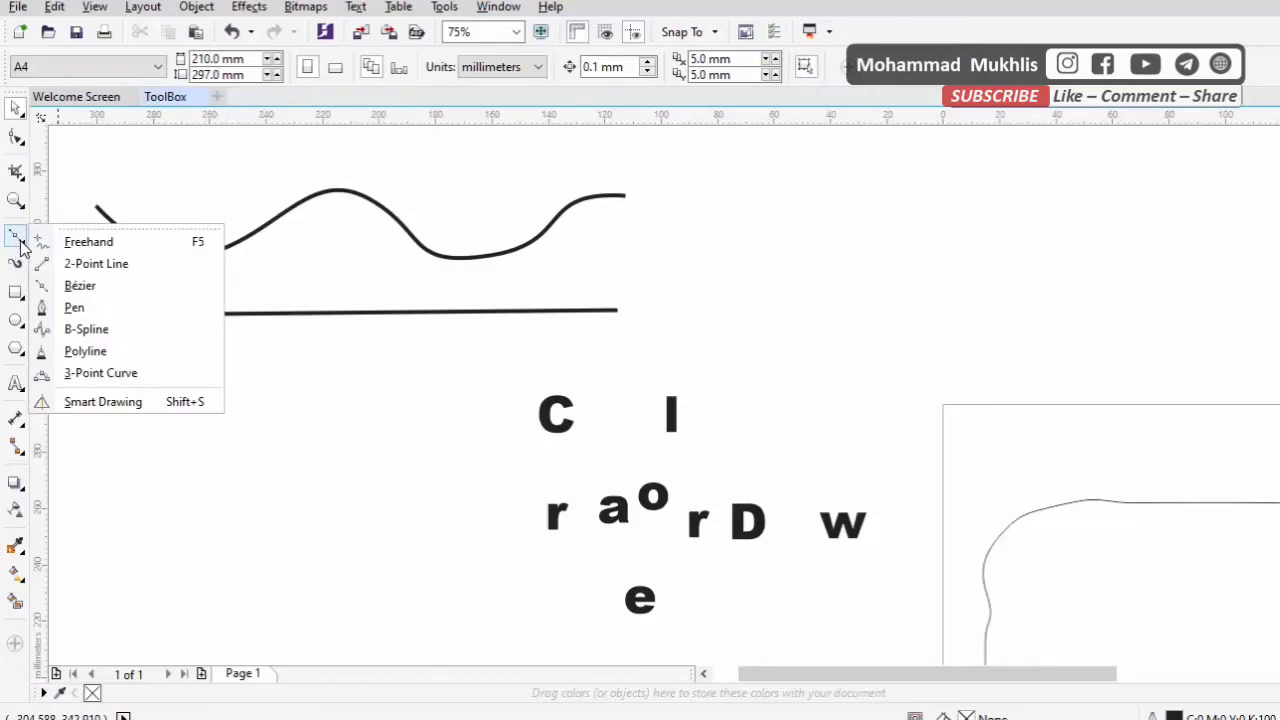
pyautogui.click(80, 307)
pyautogui.click(722, 321)
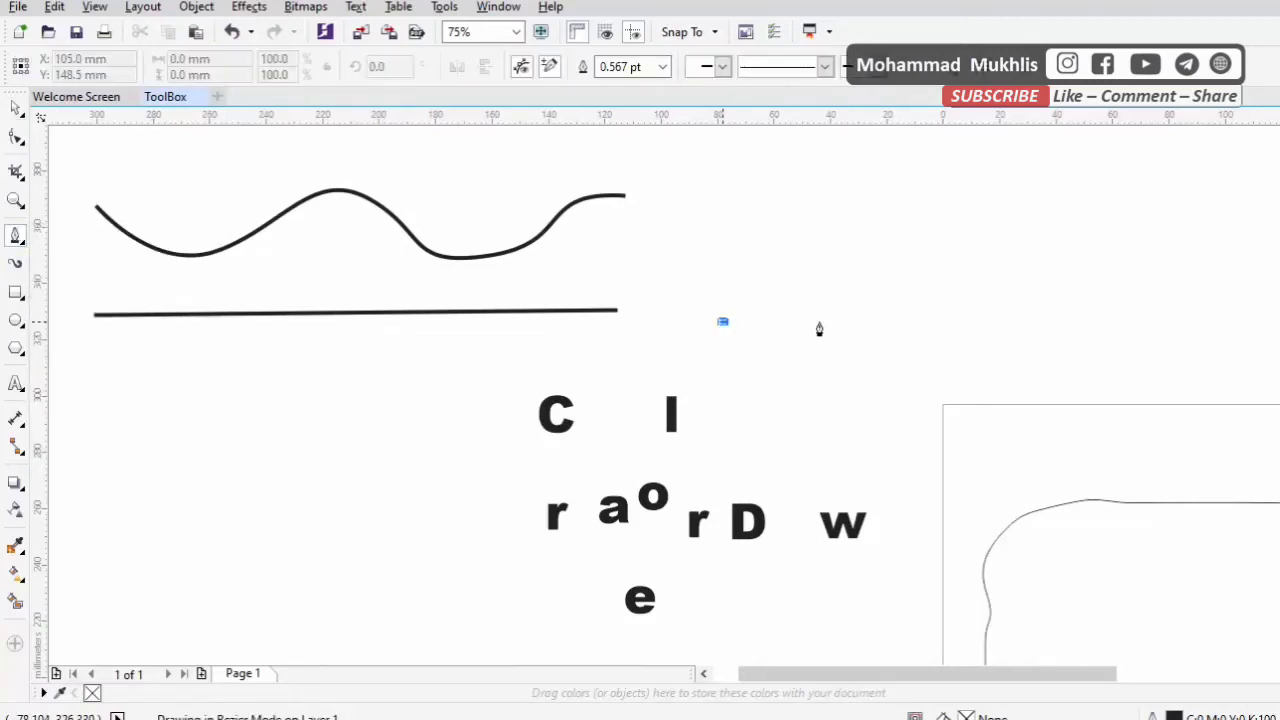
pyautogui.click(1124, 322)
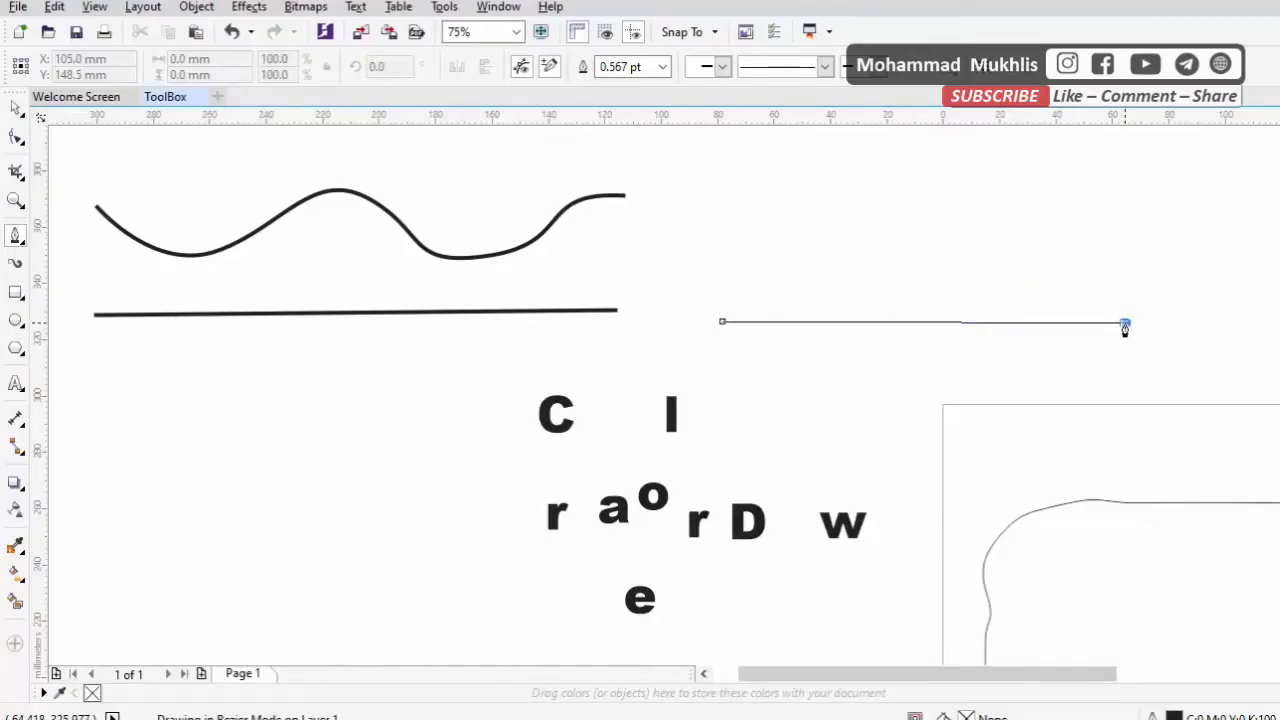
pyautogui.click(1187, 197)
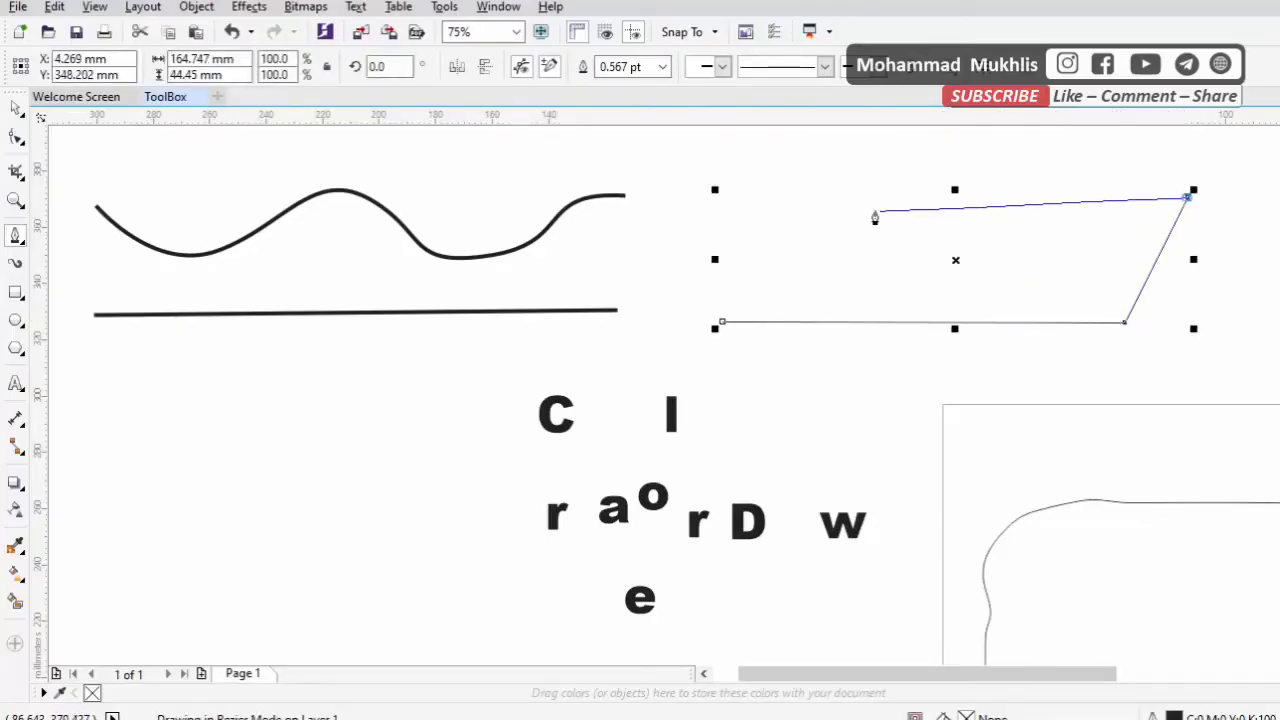
pyautogui.click(782, 206)
pyautogui.click(722, 321)
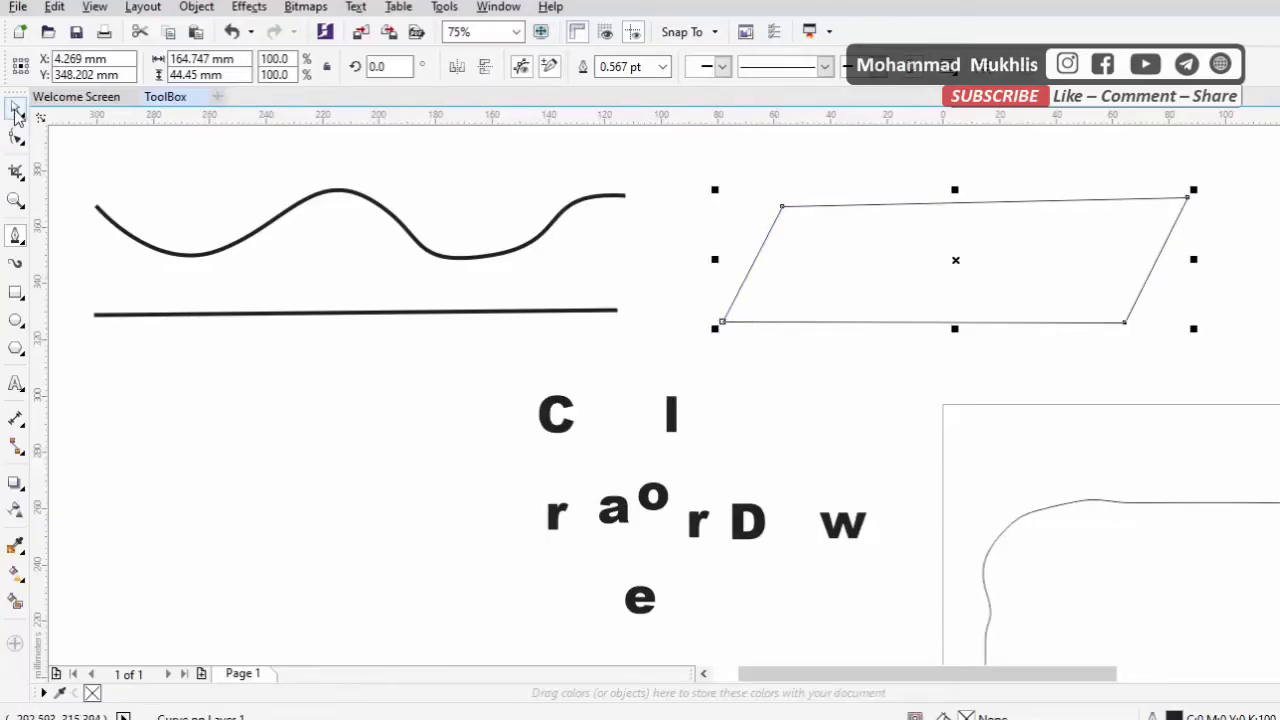
pyautogui.press('space')
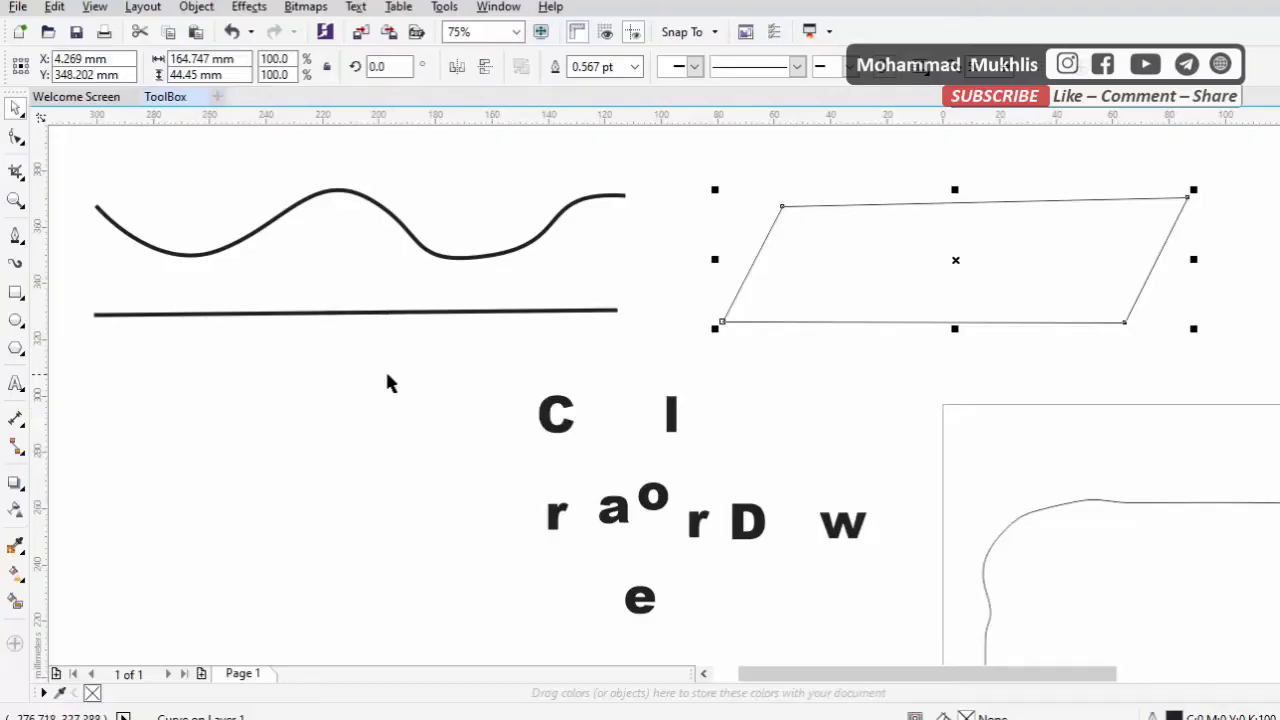
# Draw several freehand calligraphic strokes around the letters and over the parallelogram with the Artistic Media tool
pyautogui.click(16, 246)
pyautogui.click(15, 243)
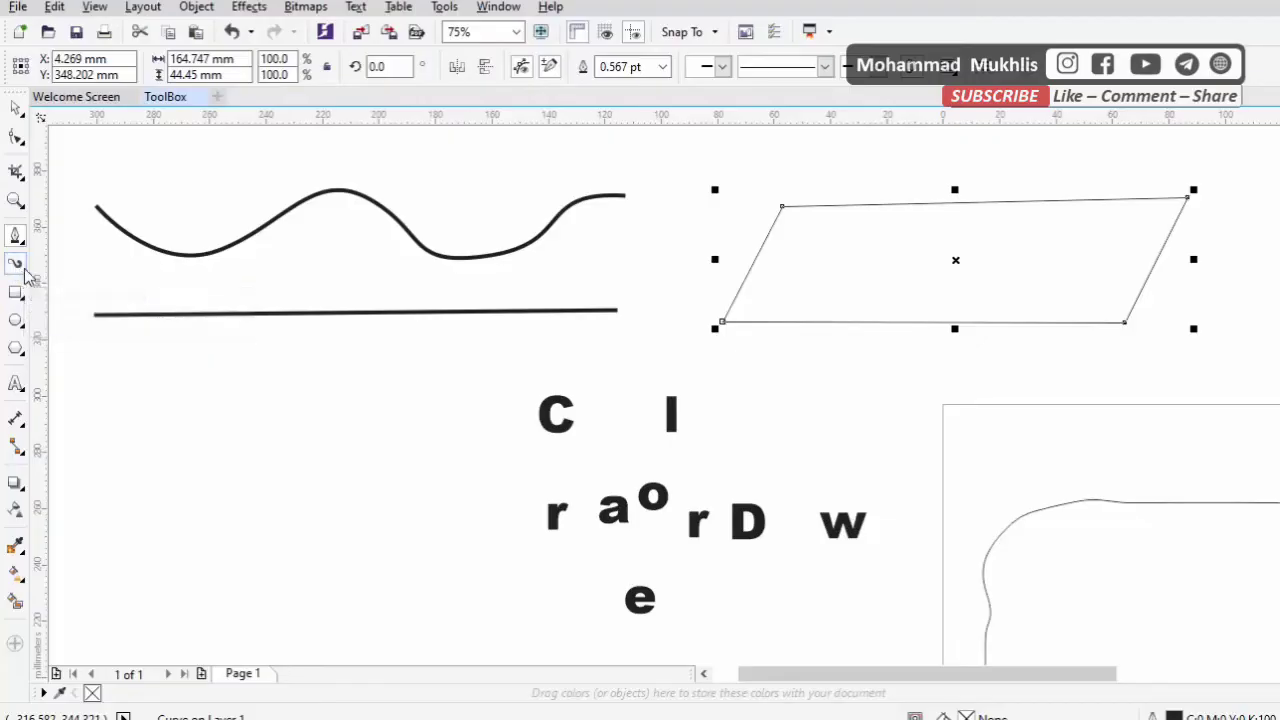
pyautogui.moveTo(330, 386)
pyautogui.mouseDown()
pyautogui.moveTo(316, 530)
pyautogui.moveTo(508, 515)
pyautogui.mouseUp()
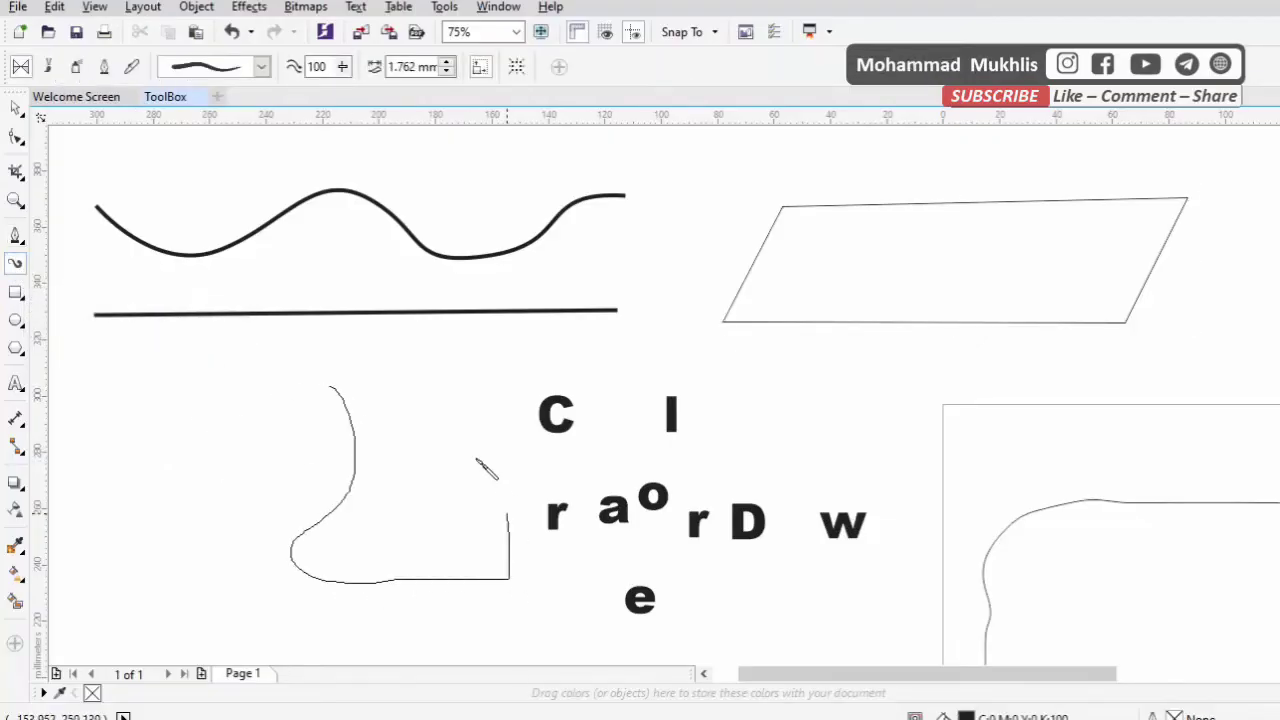
pyautogui.moveTo(430, 394); pyautogui.dragTo(448, 378)
pyautogui.moveTo(231, 383)
pyautogui.mouseDown()
pyautogui.moveTo(97, 522)
pyautogui.moveTo(209, 409)
pyautogui.moveTo(219, 512)
pyautogui.moveTo(288, 505)
pyautogui.mouseUp()
pyautogui.moveTo(680, 397); pyautogui.dragTo(853, 570)
pyautogui.moveTo(800, 395)
pyautogui.mouseDown()
pyautogui.moveTo(996, 329)
pyautogui.moveTo(978, 500)
pyautogui.mouseUp()
pyautogui.moveTo(932, 417); pyautogui.dragTo(1166, 360)
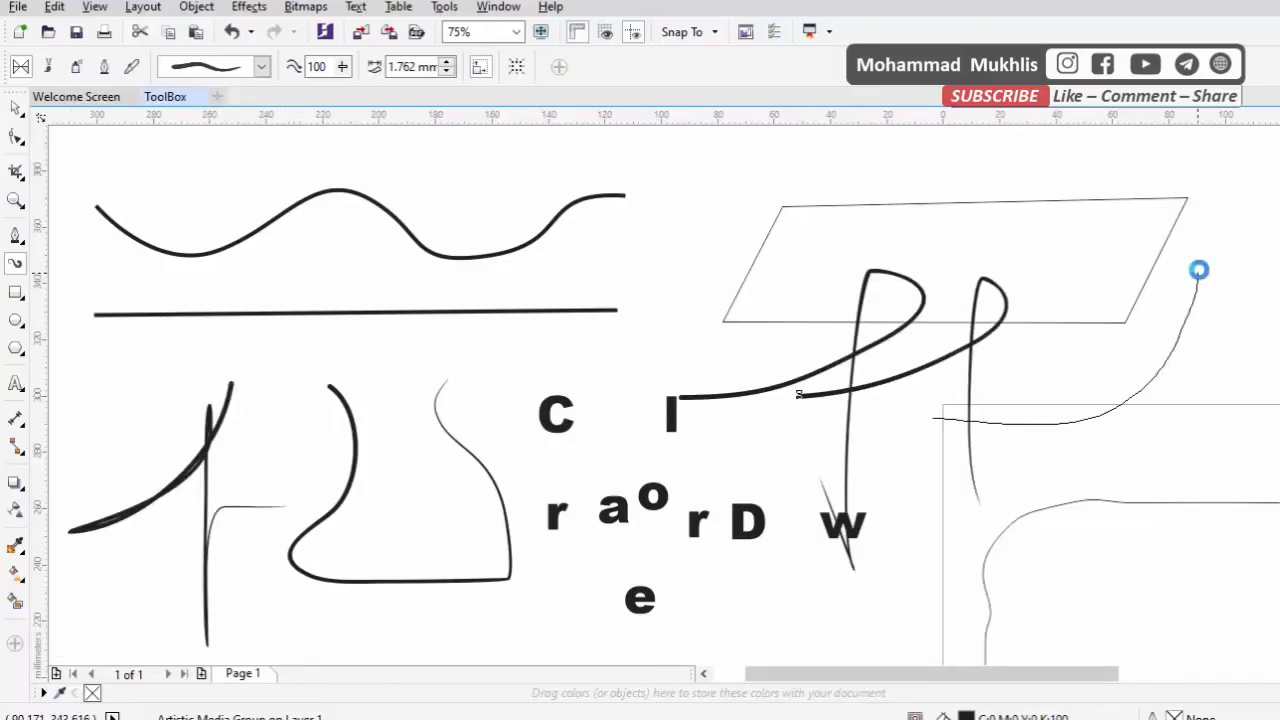
pyautogui.moveTo(1199, 270); pyautogui.dragTo(1200, 268)
# Select all the lines, strokes, letters and the twirled rectangle and delete them
pyautogui.scroll(-3, 490, 395)
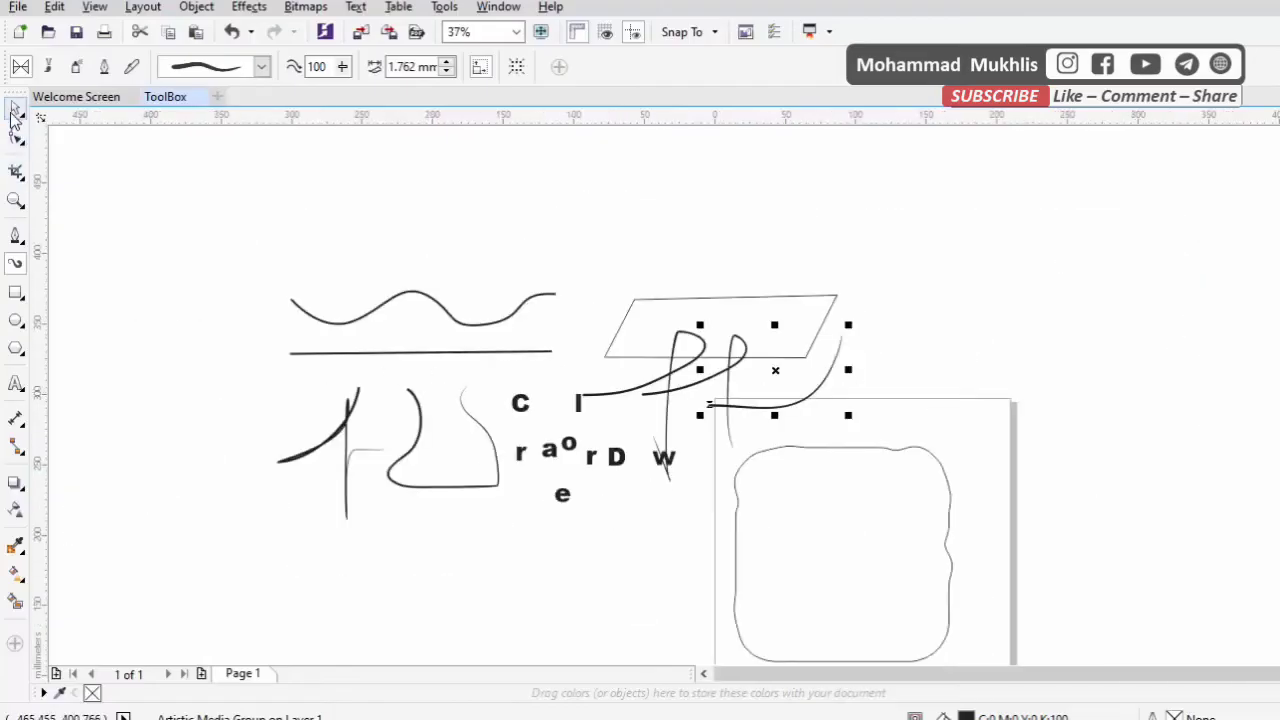
pyautogui.moveTo(186, 229); pyautogui.dragTo(1007, 582)
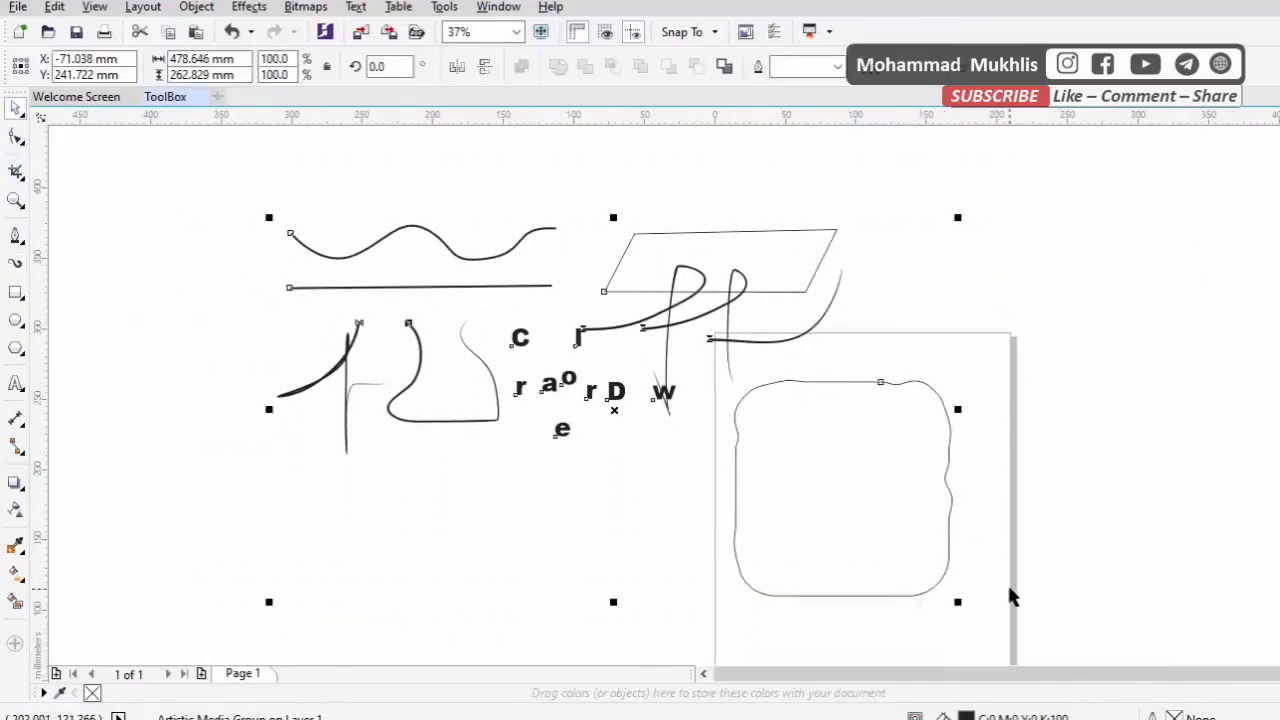
pyautogui.press('Delete')
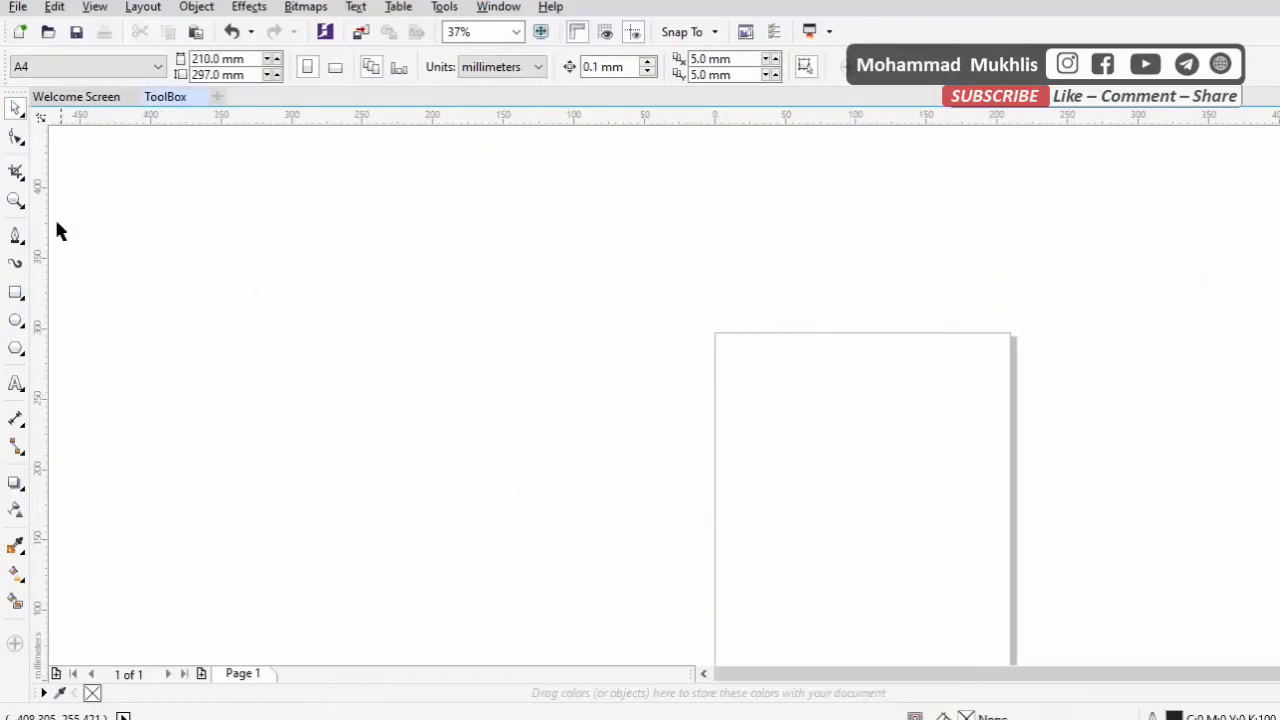
# Draw two looping Artistic Media strokes in the empty area beside the page
pyautogui.click(16, 264)
pyautogui.moveTo(310, 374)
pyautogui.mouseDown()
pyautogui.moveTo(606, 351)
pyautogui.moveTo(562, 478)
pyautogui.mouseUp()
pyautogui.moveTo(488, 418)
pyautogui.mouseDown()
pyautogui.moveTo(622, 388)
pyautogui.moveTo(628, 462)
pyautogui.mouseUp()
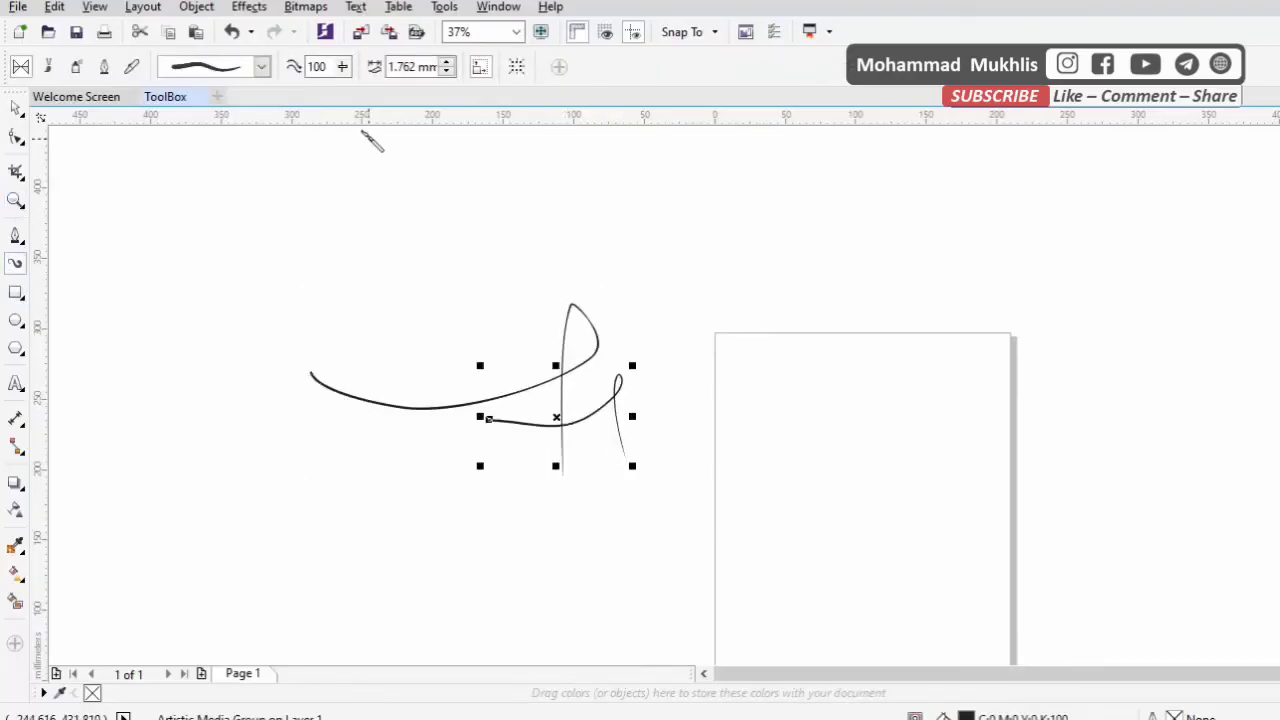
# Change the Artistic Media preset to a stroke tapered at both ends and draw three more looping strokes beside and across the page
pyautogui.click(263, 70)
pyautogui.click(243, 394)
pyautogui.moveTo(482, 245)
pyautogui.mouseDown()
pyautogui.moveTo(587, 266)
pyautogui.moveTo(760, 142)
pyautogui.moveTo(761, 403)
pyautogui.mouseUp()
pyautogui.moveTo(660, 543)
pyautogui.mouseDown()
pyautogui.moveTo(899, 318)
pyautogui.moveTo(906, 556)
pyautogui.mouseUp()
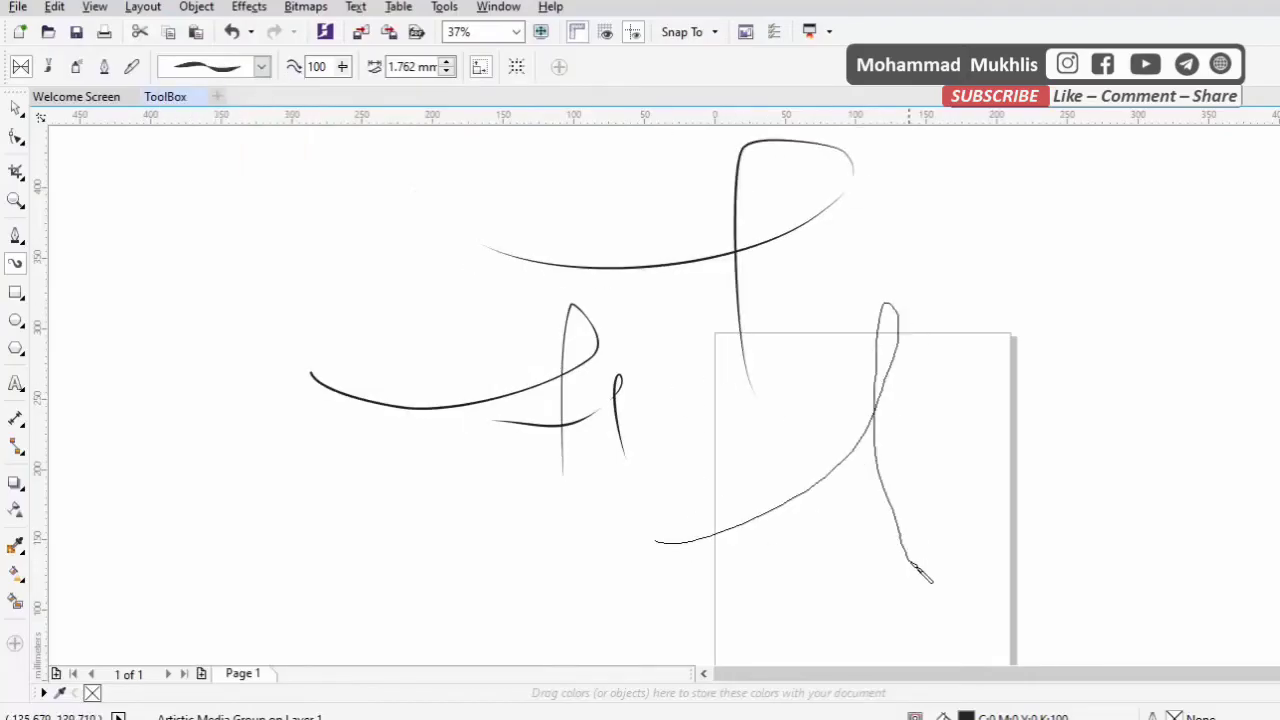
pyautogui.moveTo(237, 491)
pyautogui.mouseDown()
pyautogui.moveTo(487, 438)
pyautogui.moveTo(490, 578)
pyautogui.moveTo(521, 478)
pyautogui.moveTo(588, 468)
pyautogui.mouseUp()
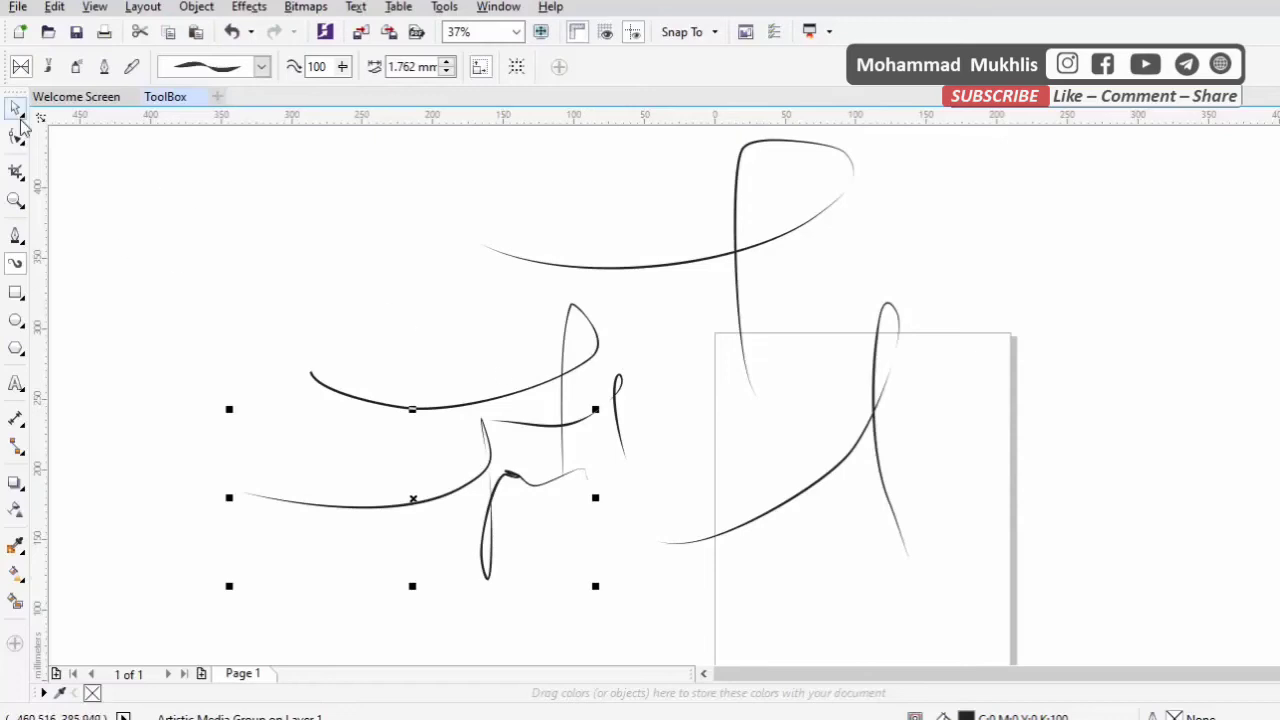
# Select all the Artistic Media strokes and delete them
pyautogui.press('space')
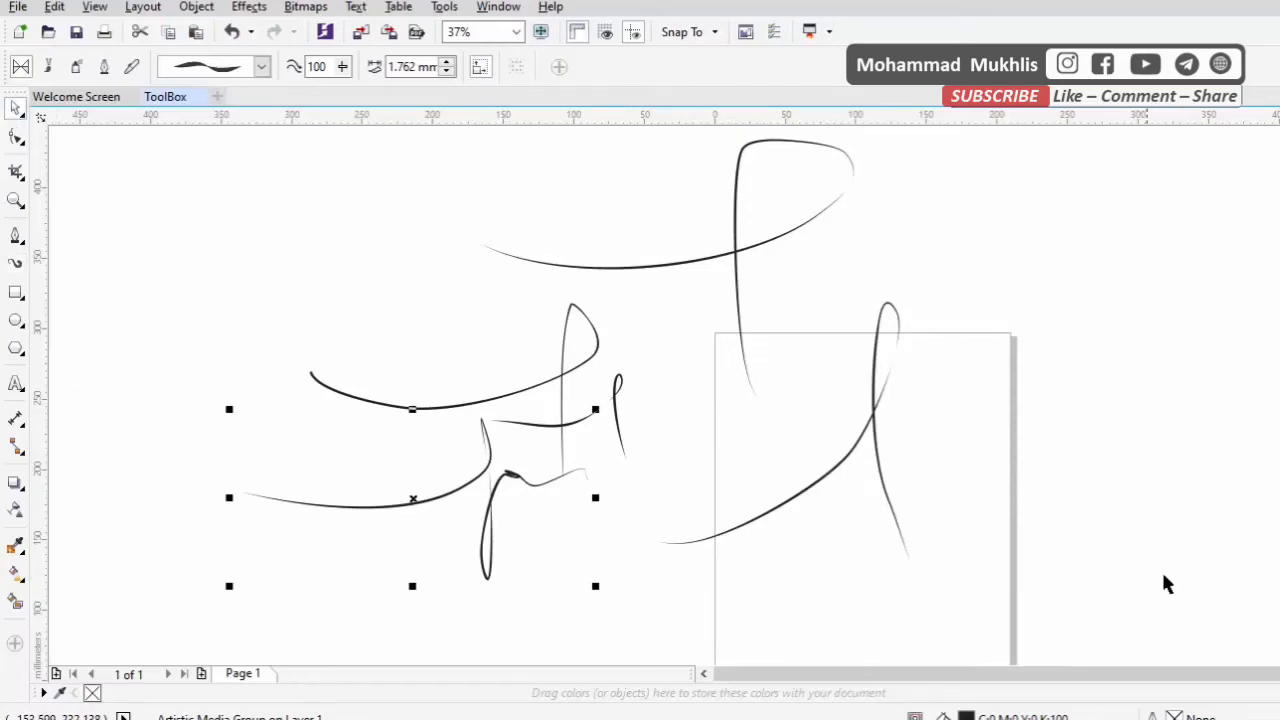
pyautogui.moveTo(1129, 627); pyautogui.dragTo(217, 116)
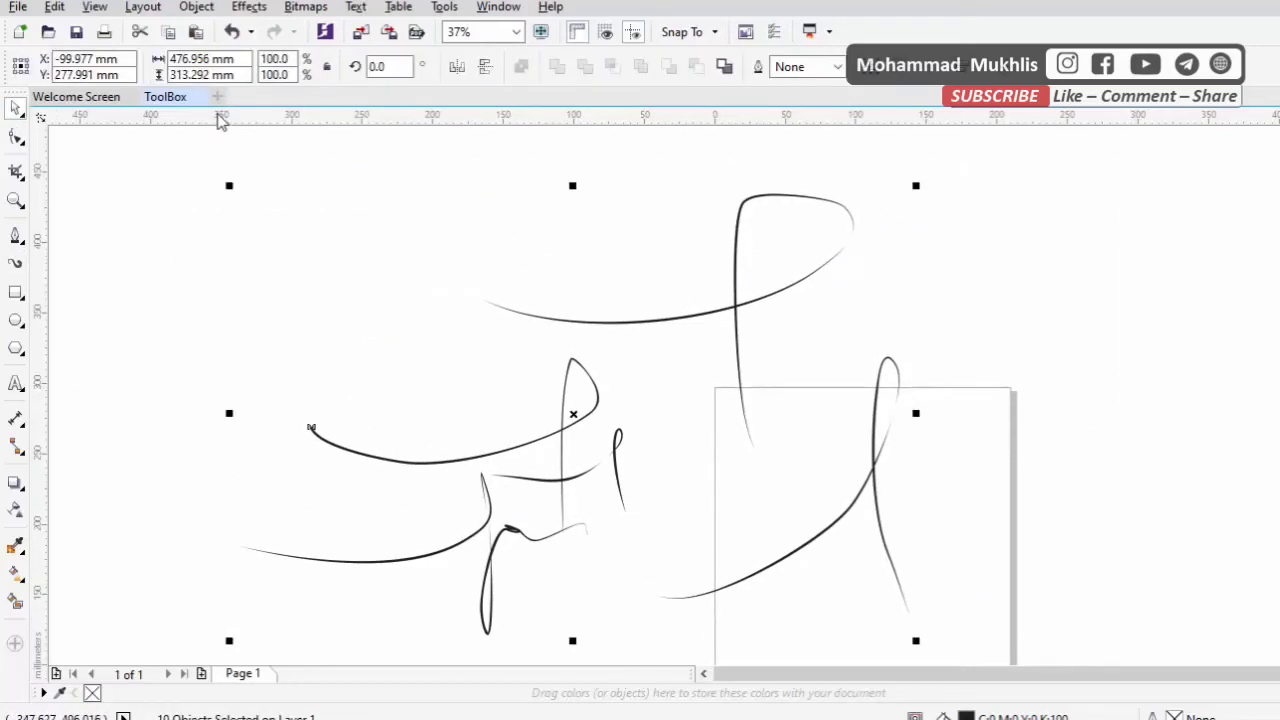
pyautogui.press('Delete')
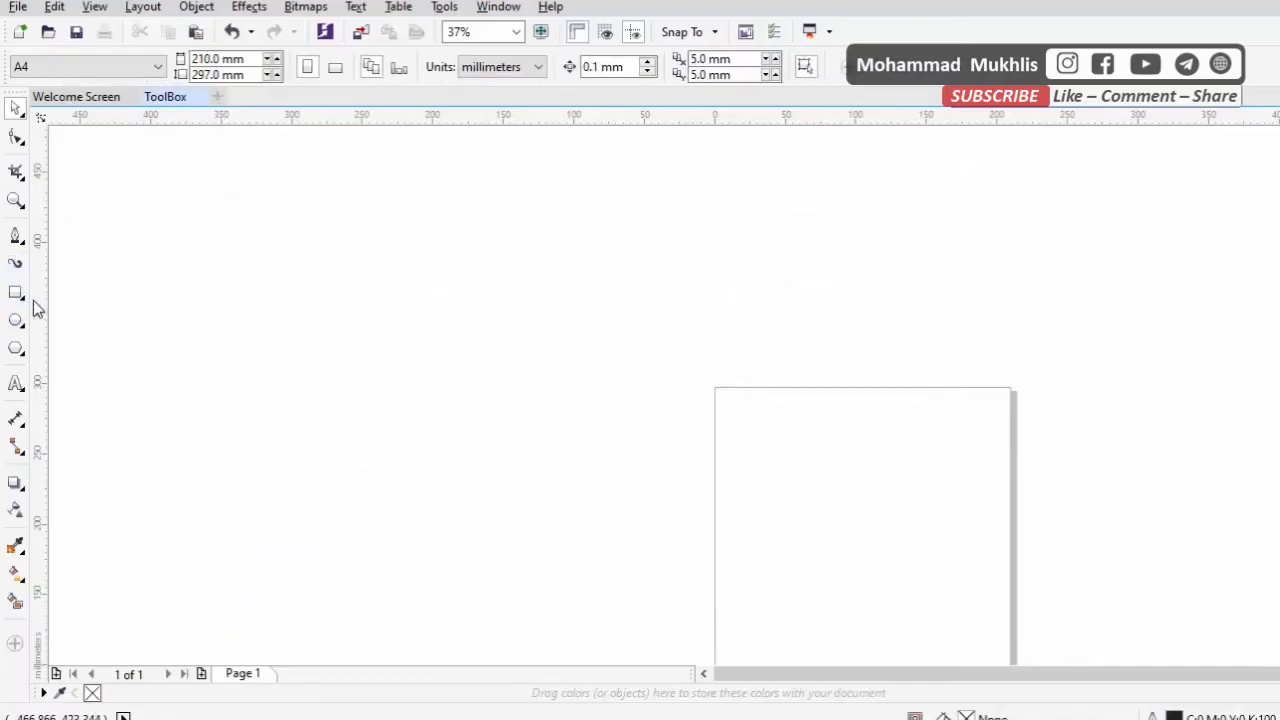
# Draw a rectangle about 291 × 202 mm in the empty area beside the page, move it lower and further from the page, and deselect it
pyautogui.click(19, 297)
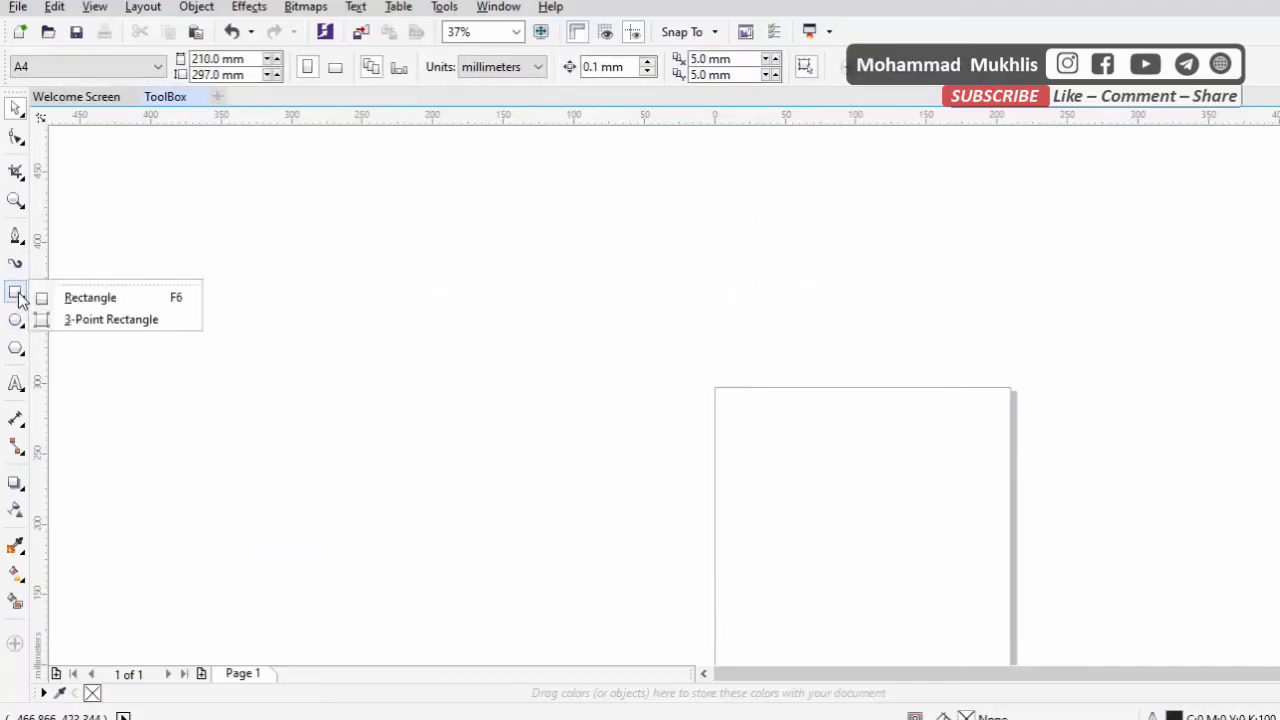
pyautogui.click(42, 300)
pyautogui.moveTo(315, 237); pyautogui.dragTo(725, 528)
pyautogui.press('space')
pyautogui.moveTo(451, 305); pyautogui.dragTo(350, 371)
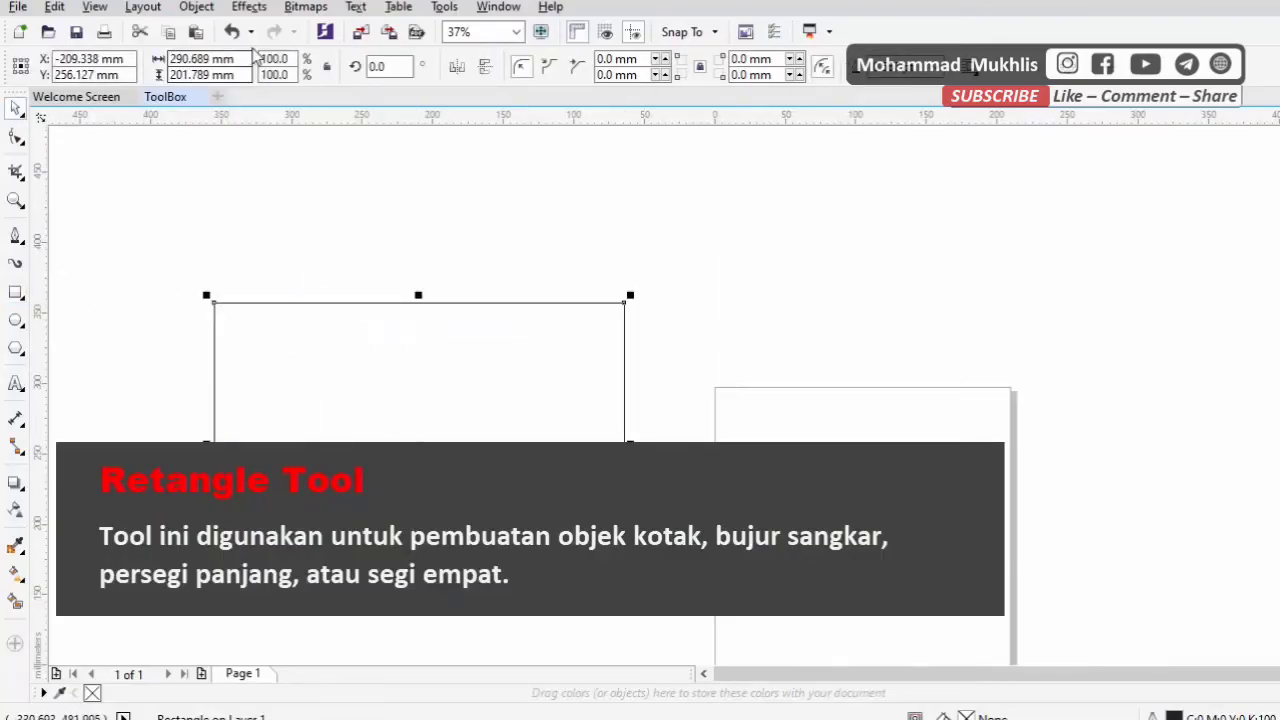
pyautogui.moveTo(237, 59); pyautogui.dragTo(130, 57)
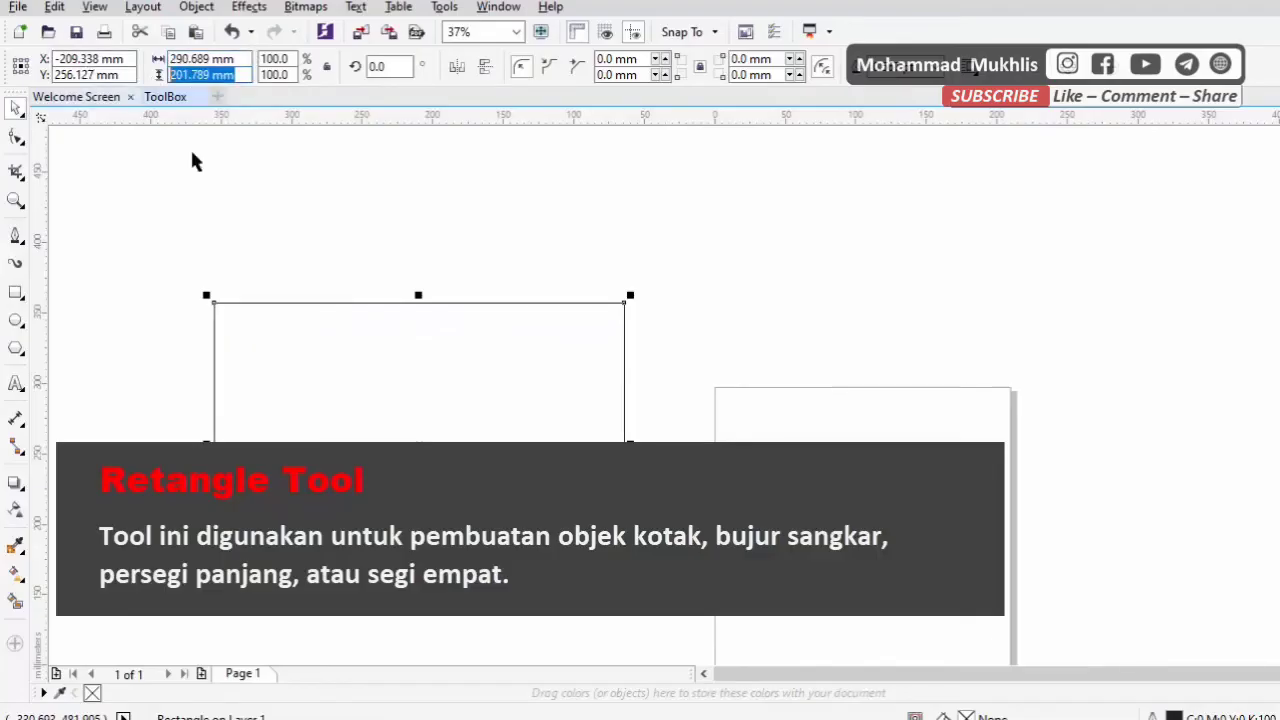
pyautogui.click(222, 312)
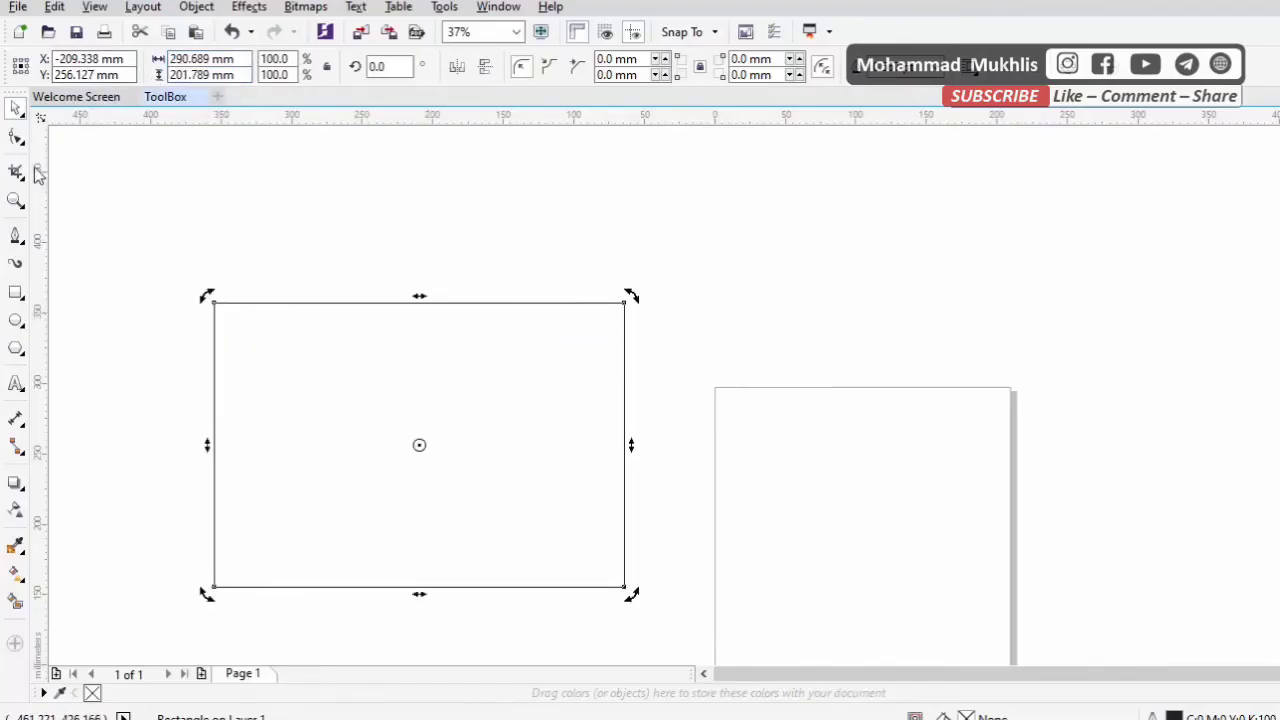
pyautogui.click(70, 318)
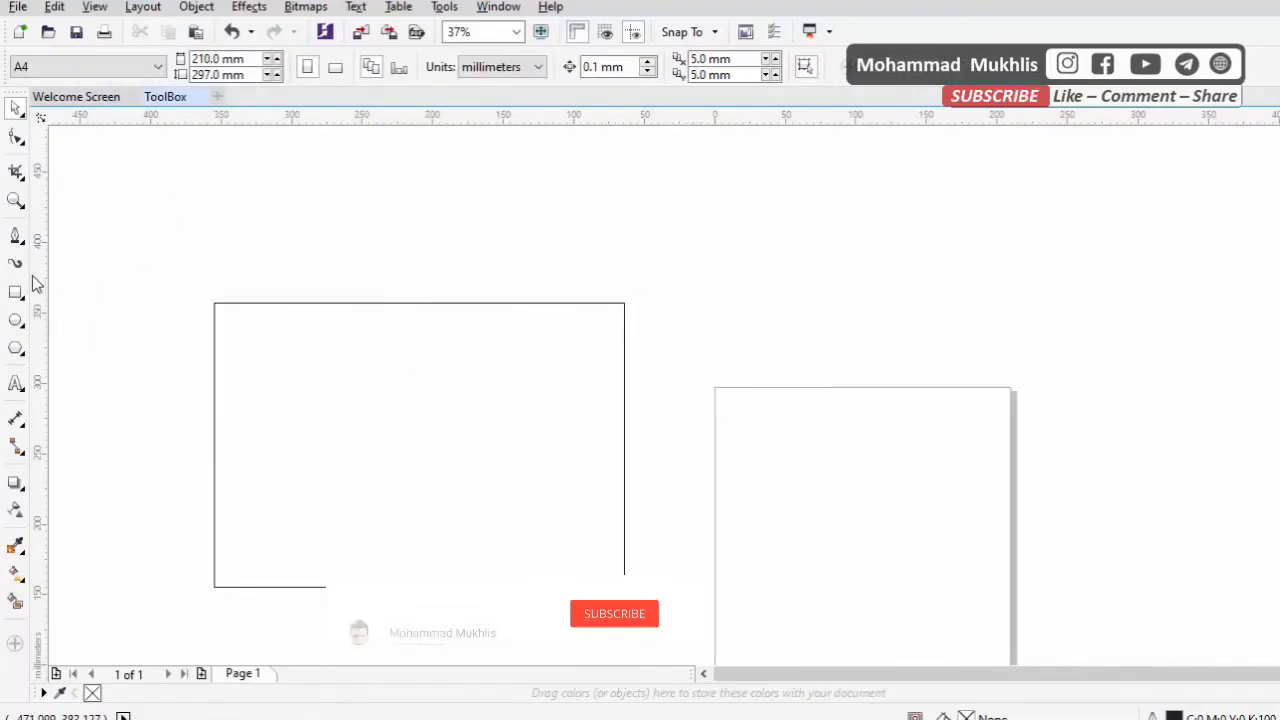
# Draw a smaller second rectangle across the page's upper edge and undo it
pyautogui.press('F6')
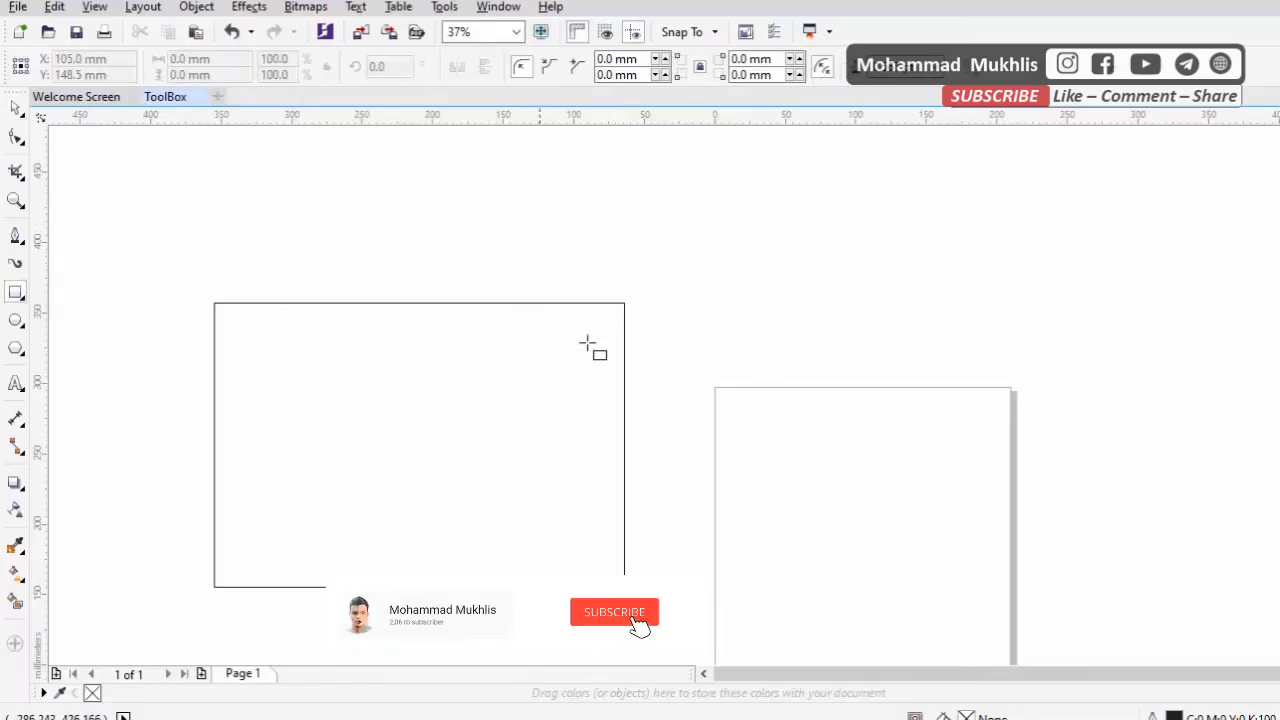
pyautogui.moveTo(739, 266); pyautogui.dragTo(866, 426)
pyautogui.hotkey('ctrl', 'z')
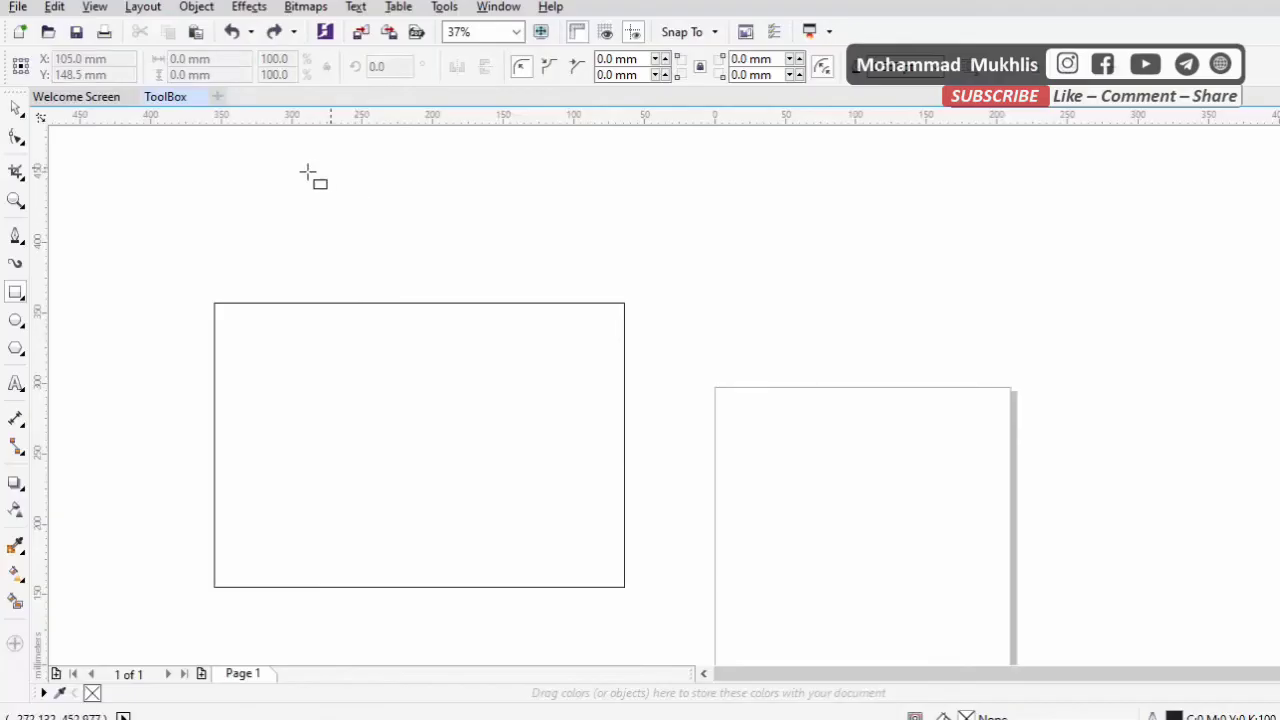
# Draw a square about 359 mm wide across the rectangle and the page edge, and undo both shapes
pyautogui.moveTo(270, 173); pyautogui.dragTo(777, 488)
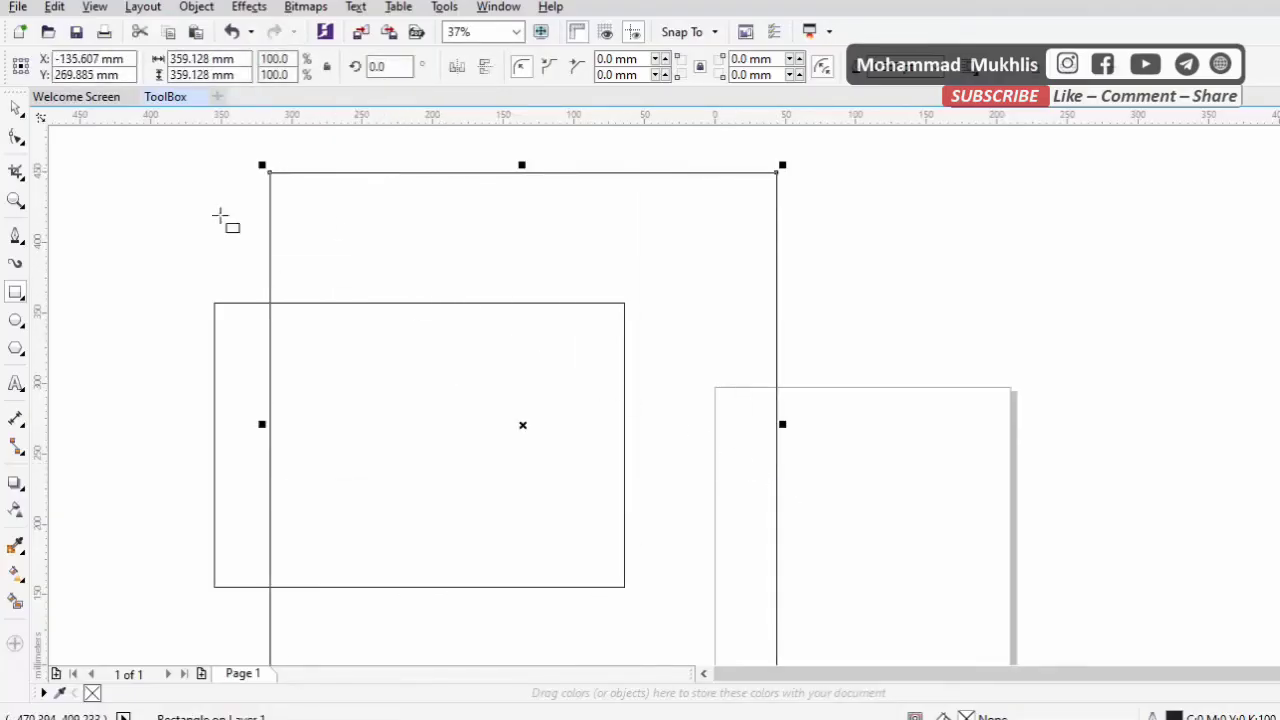
pyautogui.press('space')
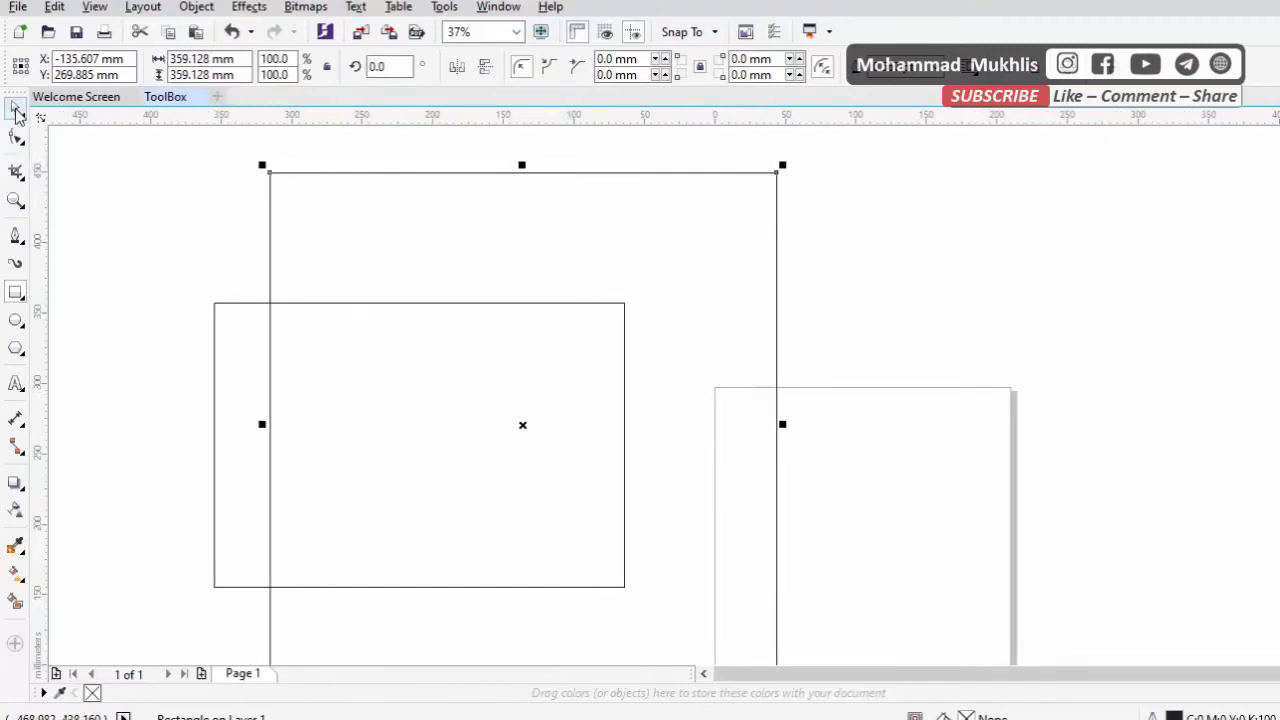
pyautogui.hotkey('ctrl', 'z')
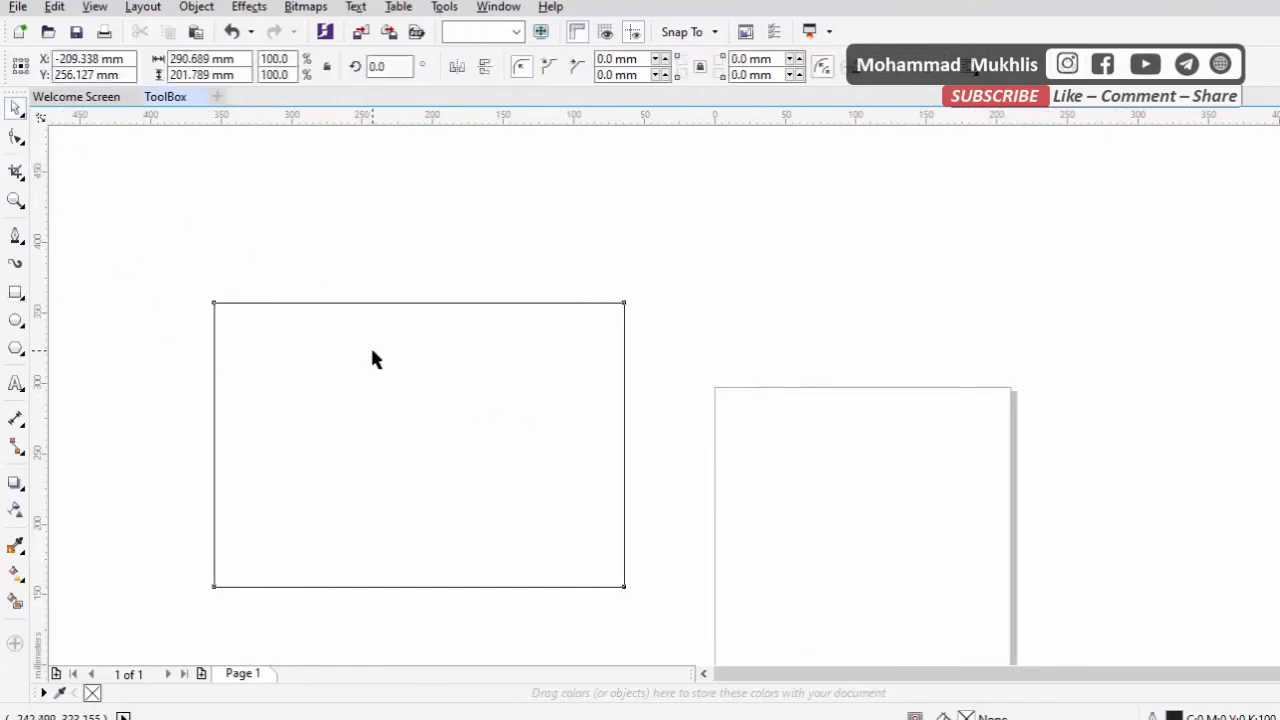
pyautogui.hotkey('ctrl', 'z')
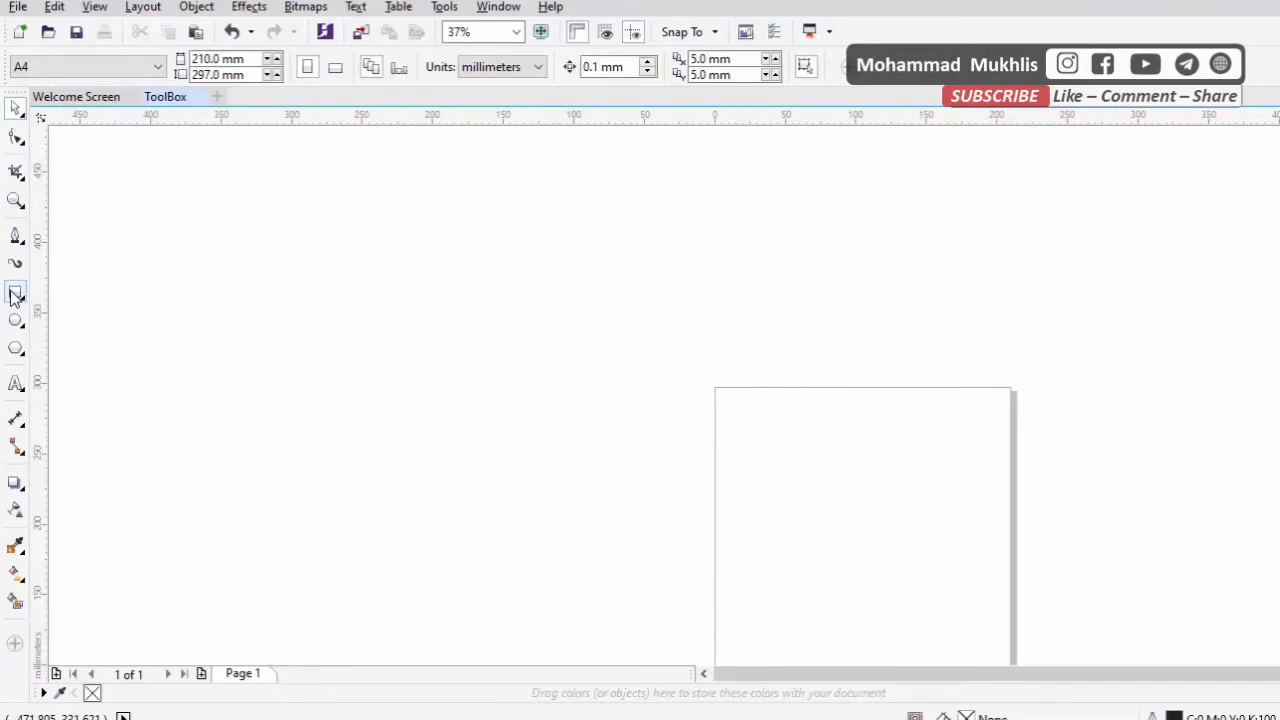
# Draw an ellipse about 268 × 225 mm in the empty area beside the page
pyautogui.click(23, 327)
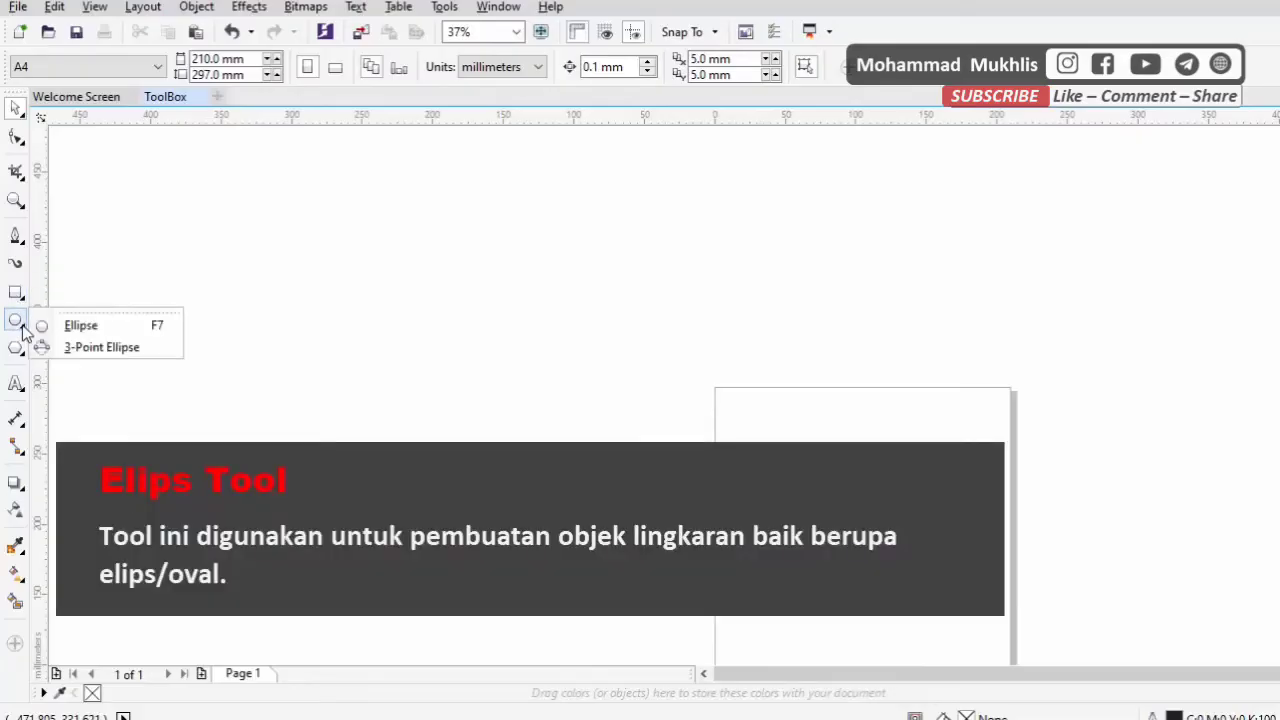
pyautogui.click(74, 329)
pyautogui.moveTo(298, 258); pyautogui.dragTo(676, 575)
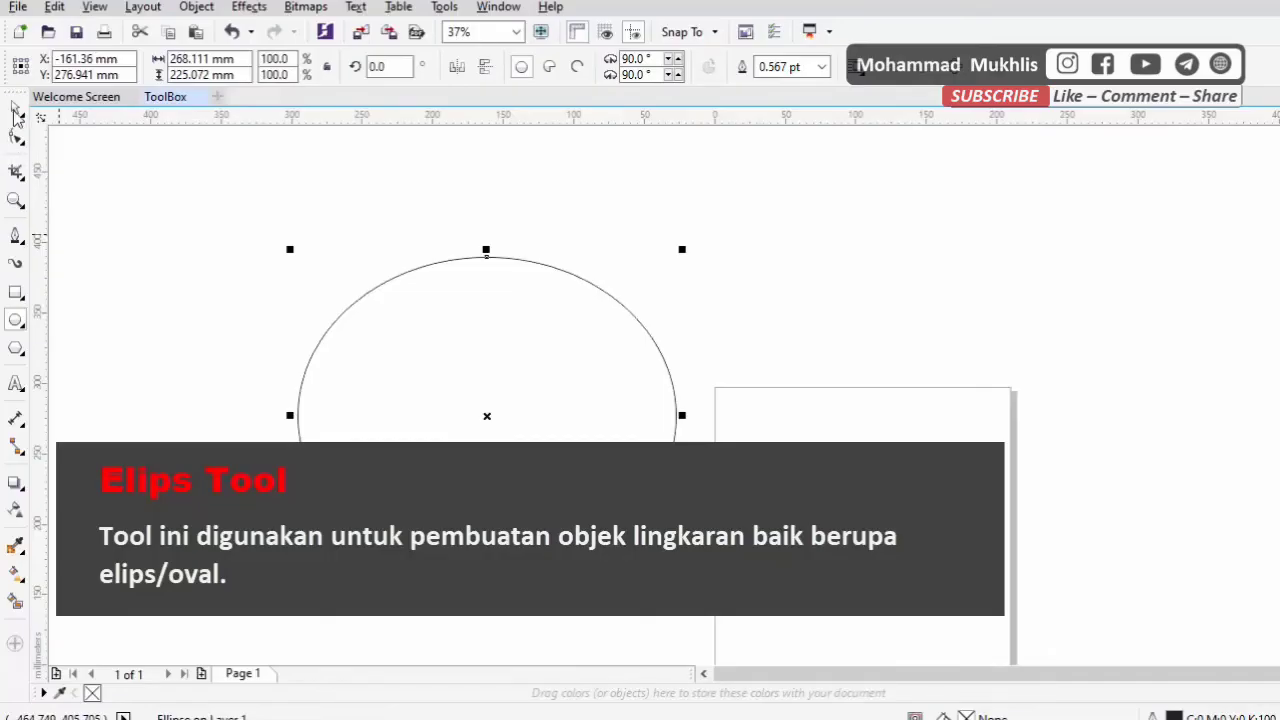
pyautogui.click(15, 108)
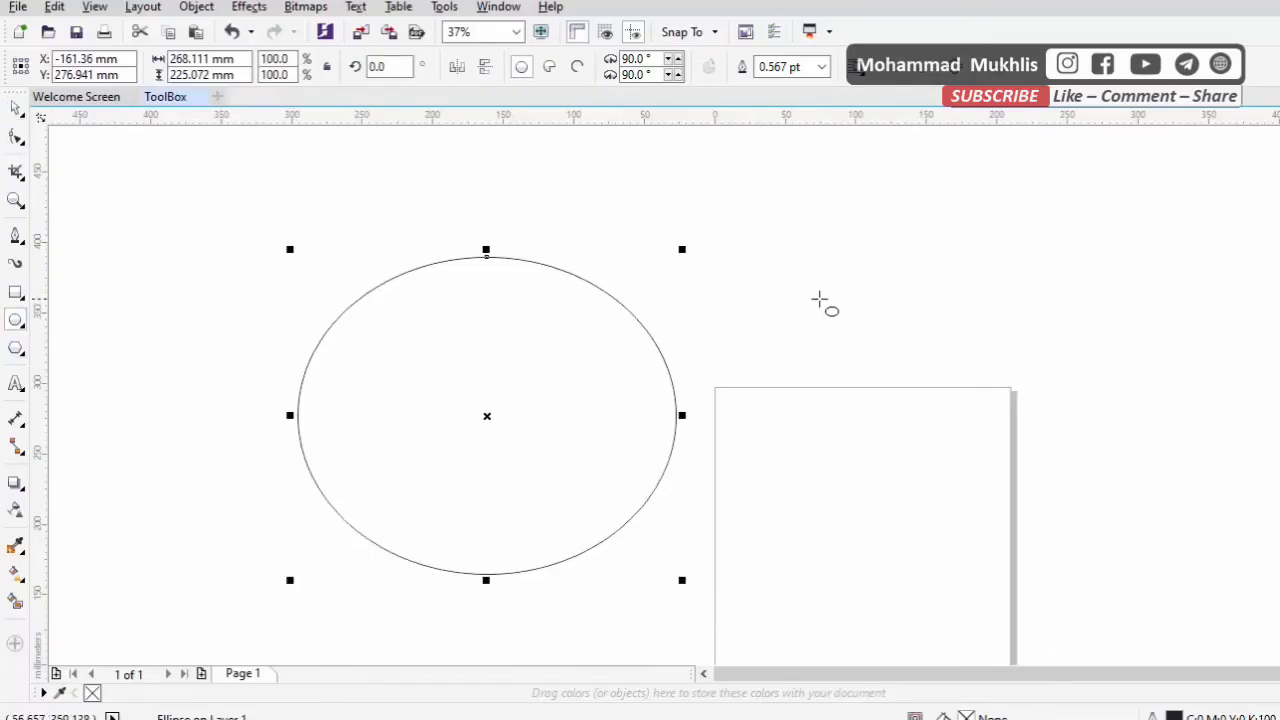
# Draw a perfect circle about 221 mm in diameter over the page and an ellipse about 282 × 186 mm overlapping the first ellipse
pyautogui.moveTo(789, 268); pyautogui.dragTo(1108, 530)
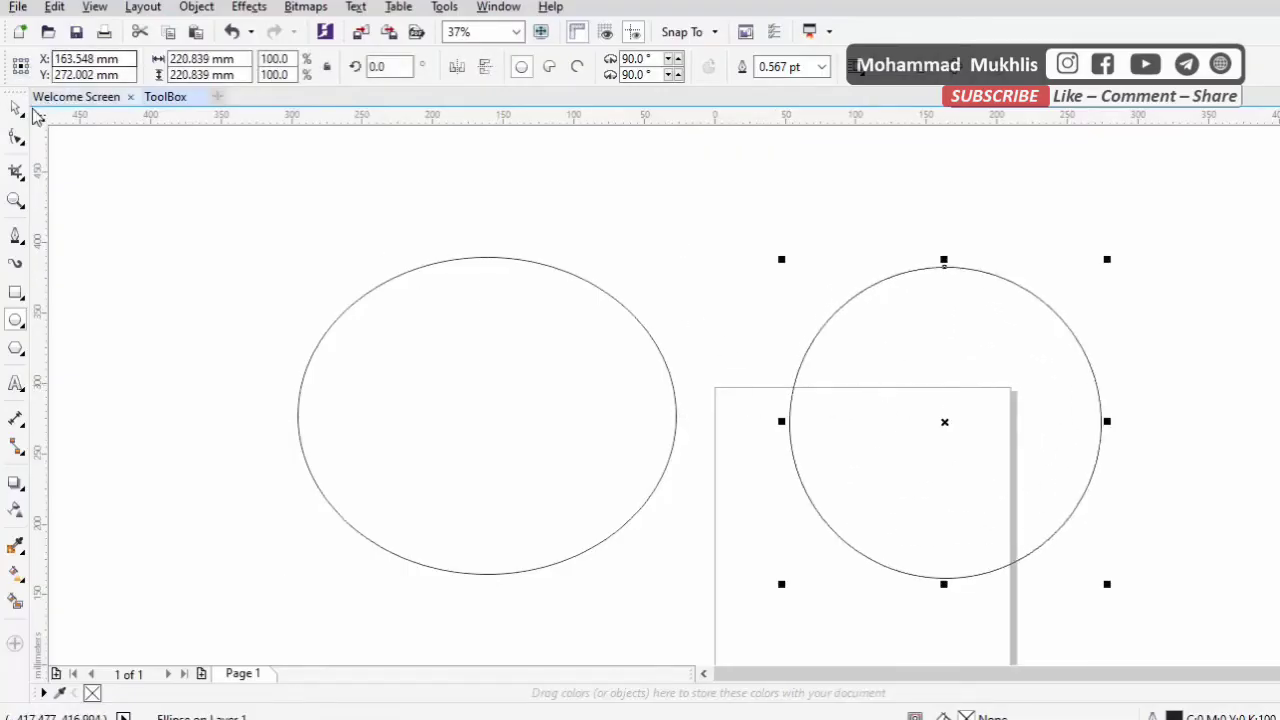
pyautogui.press('space')
pyautogui.click(15, 320)
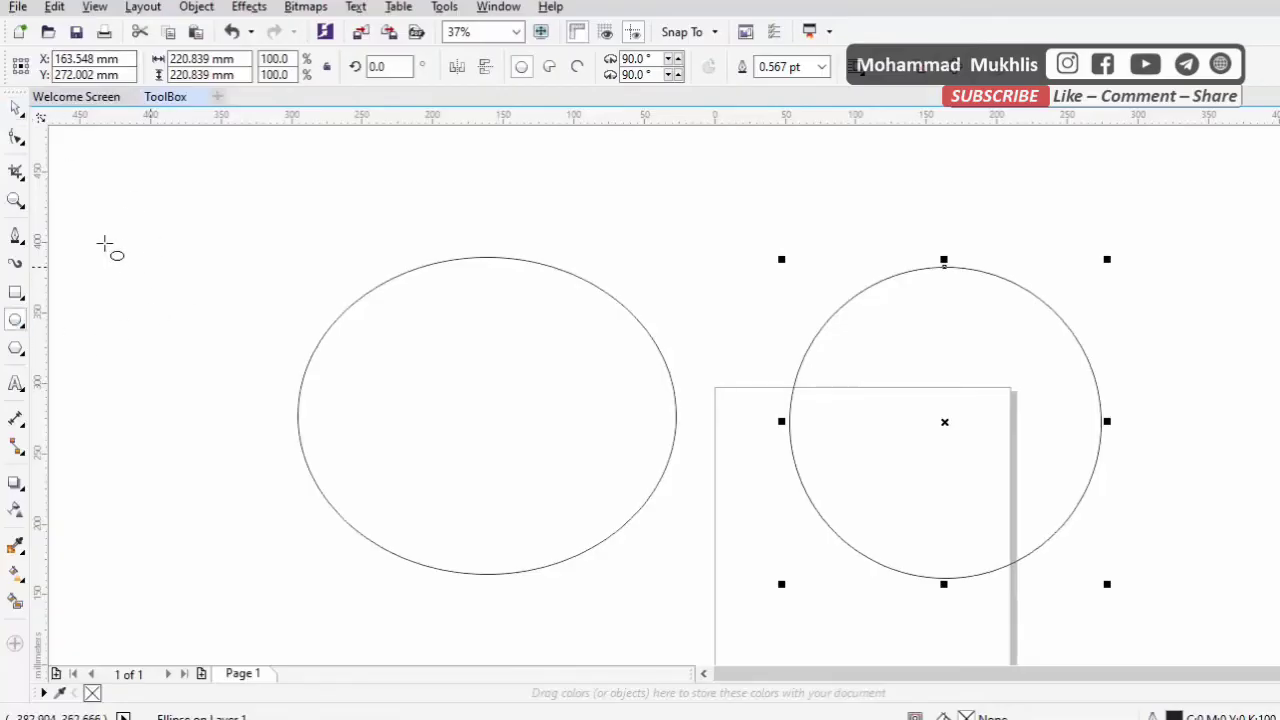
pyautogui.moveTo(100, 243); pyautogui.dragTo(502, 552)
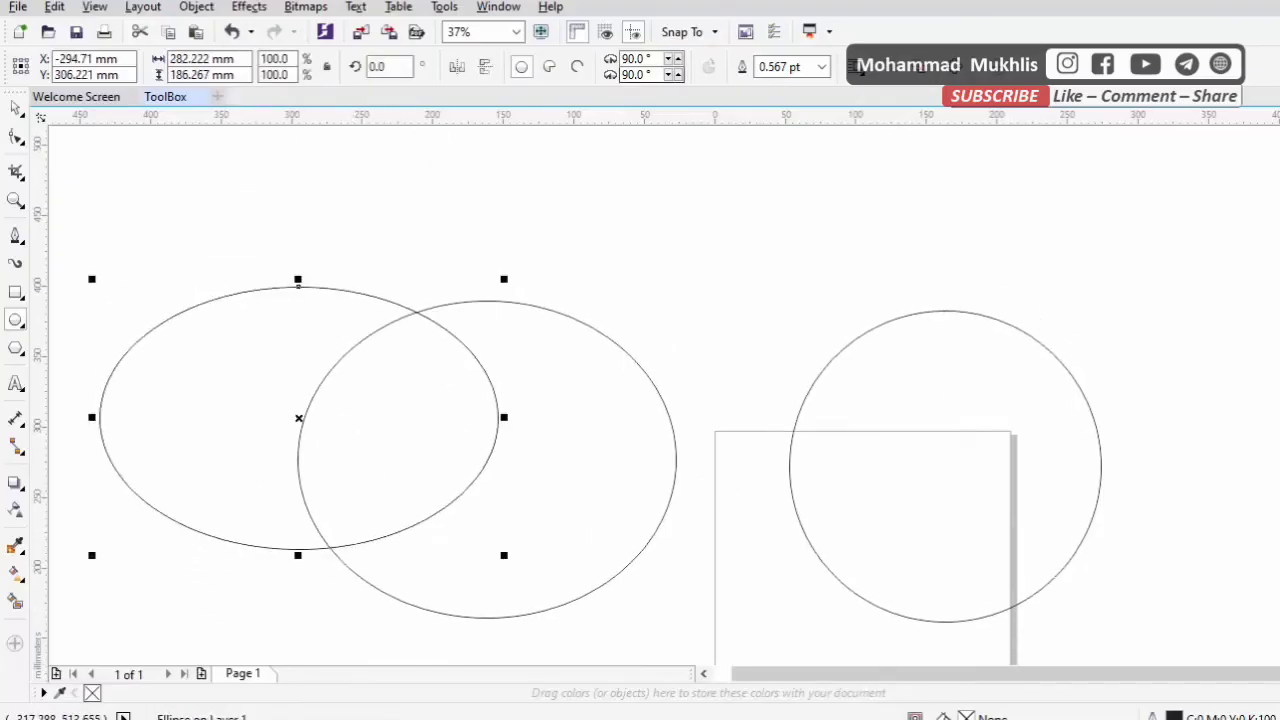
# Move the circle up and toward the ellipses so that it mostly sits above the page's top edge
pyautogui.click(15, 109)
pyautogui.click(999, 399)
pyautogui.moveTo(1014, 431); pyautogui.dragTo(958, 356)
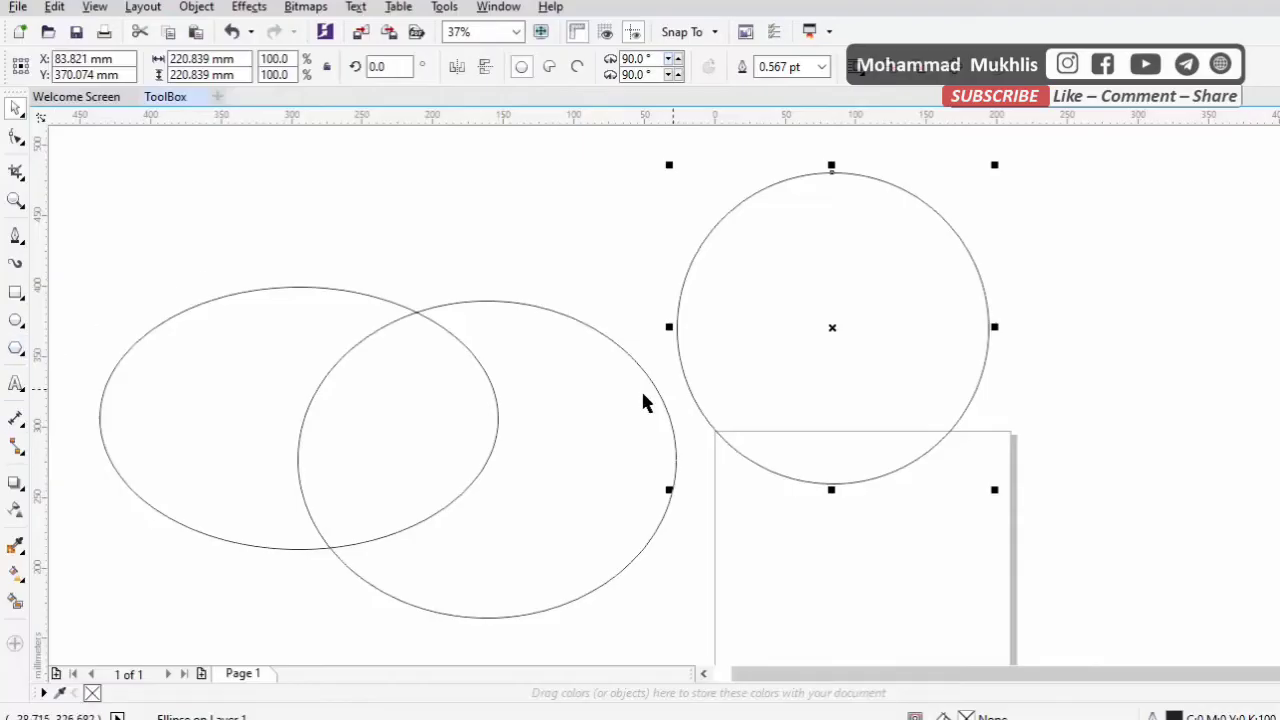
# Draw a five-sided polygon about 164 × 82 mm above the two overlapping ellipses
pyautogui.click(16, 352)
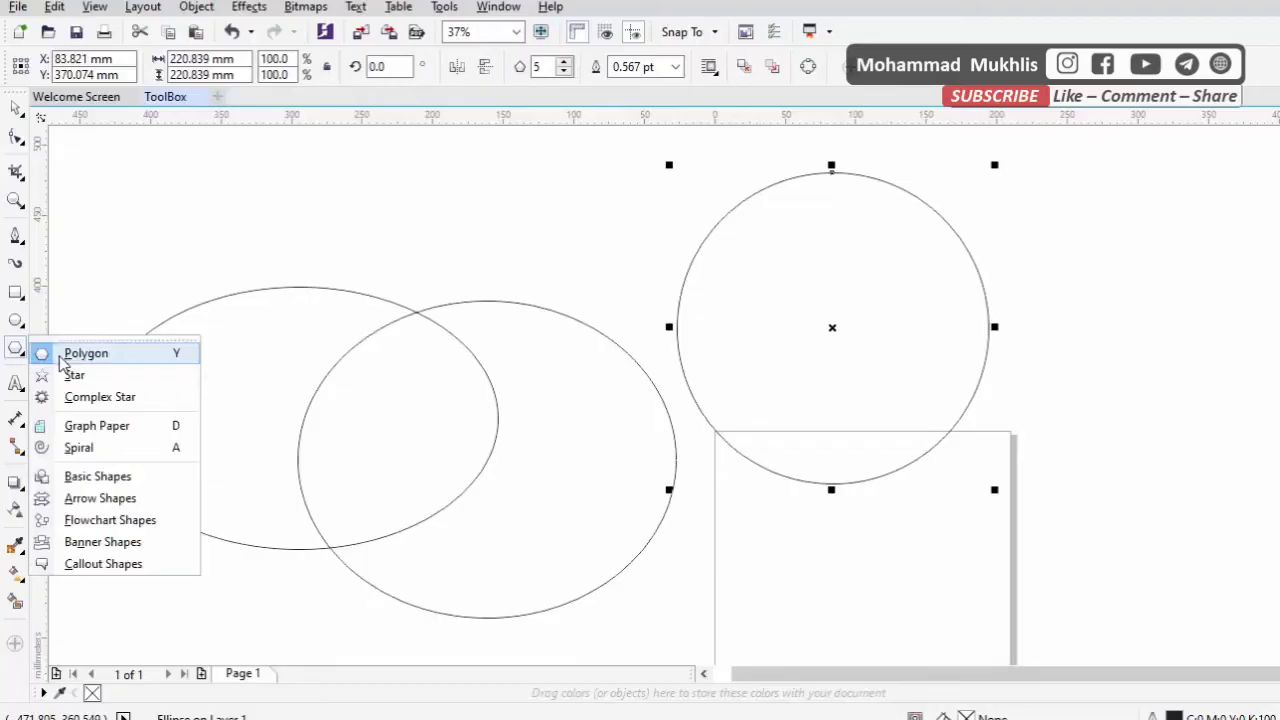
pyautogui.moveTo(15, 324)
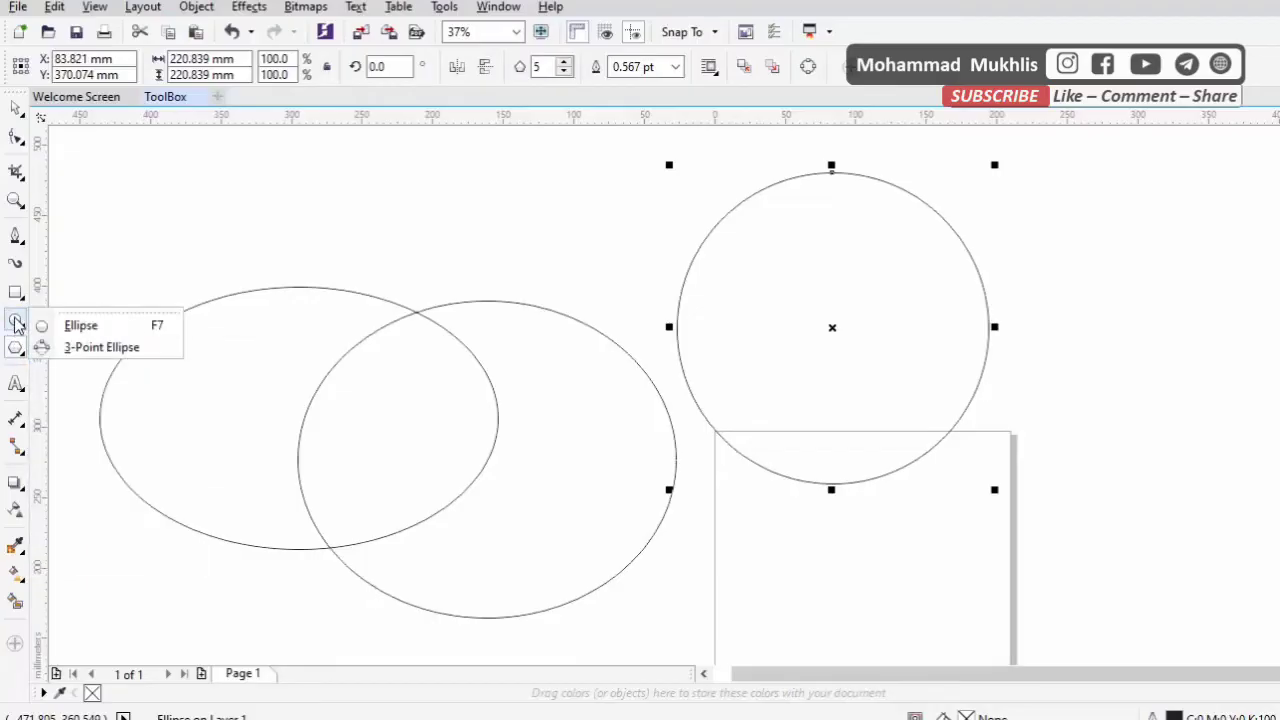
pyautogui.moveTo(377, 171); pyautogui.dragTo(622, 300)
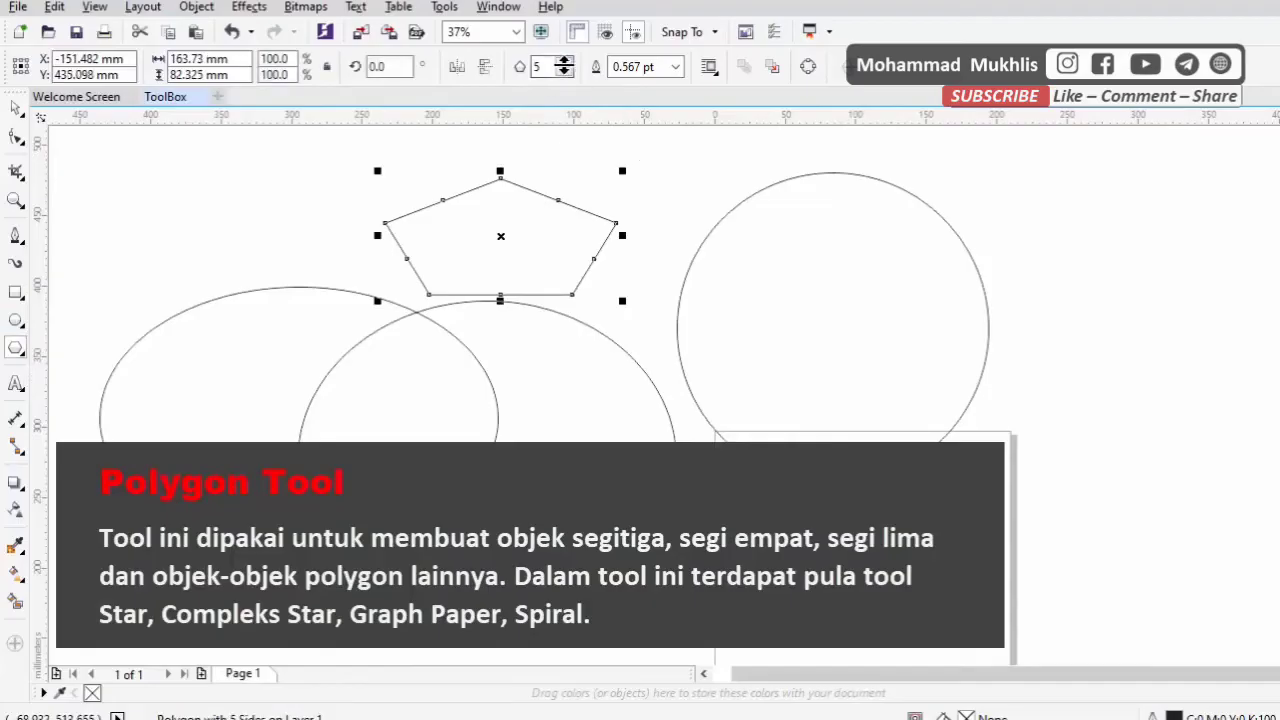
# Increase the polygon's number of sides to 18
pyautogui.click(564, 62)
pyautogui.click(564, 62)
pyautogui.click(564, 62)
pyautogui.click(564, 62)
pyautogui.click(564, 62)
pyautogui.click(564, 62)
pyautogui.click(564, 62)
pyautogui.click(564, 62)
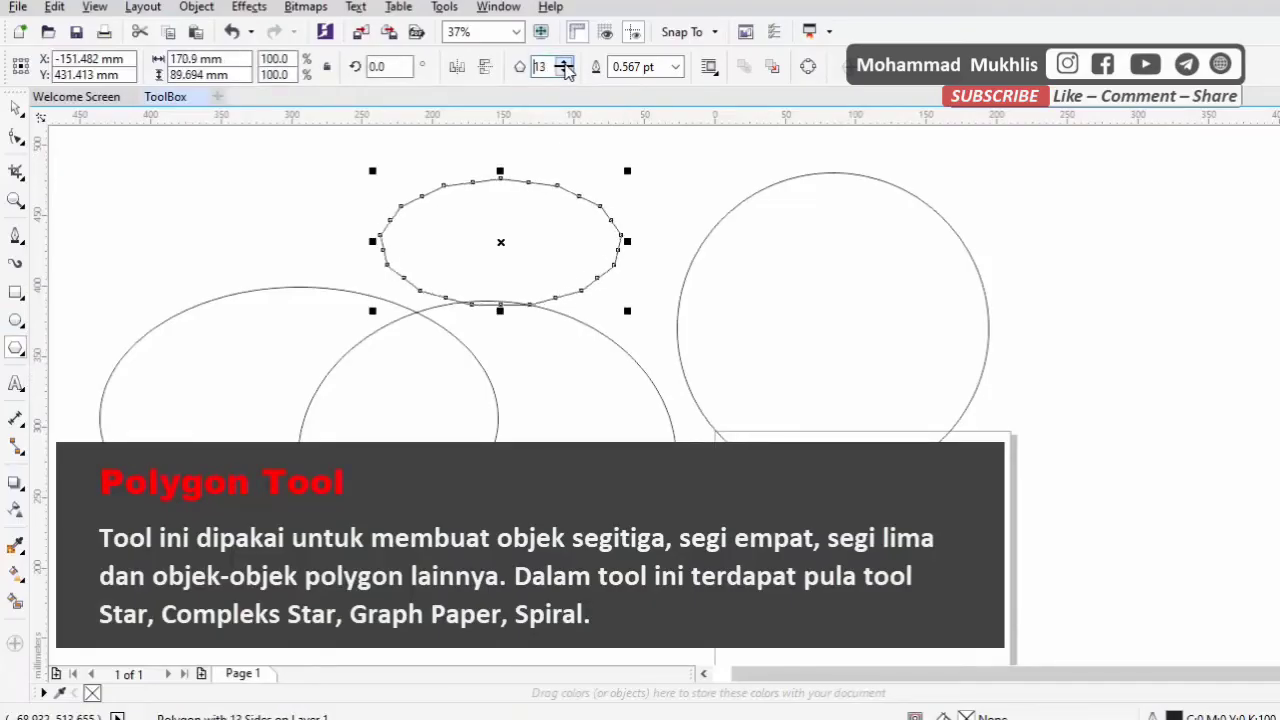
pyautogui.click(564, 62)
pyautogui.click(564, 62)
pyautogui.click(564, 62)
pyautogui.click(564, 62)
pyautogui.click(564, 62)
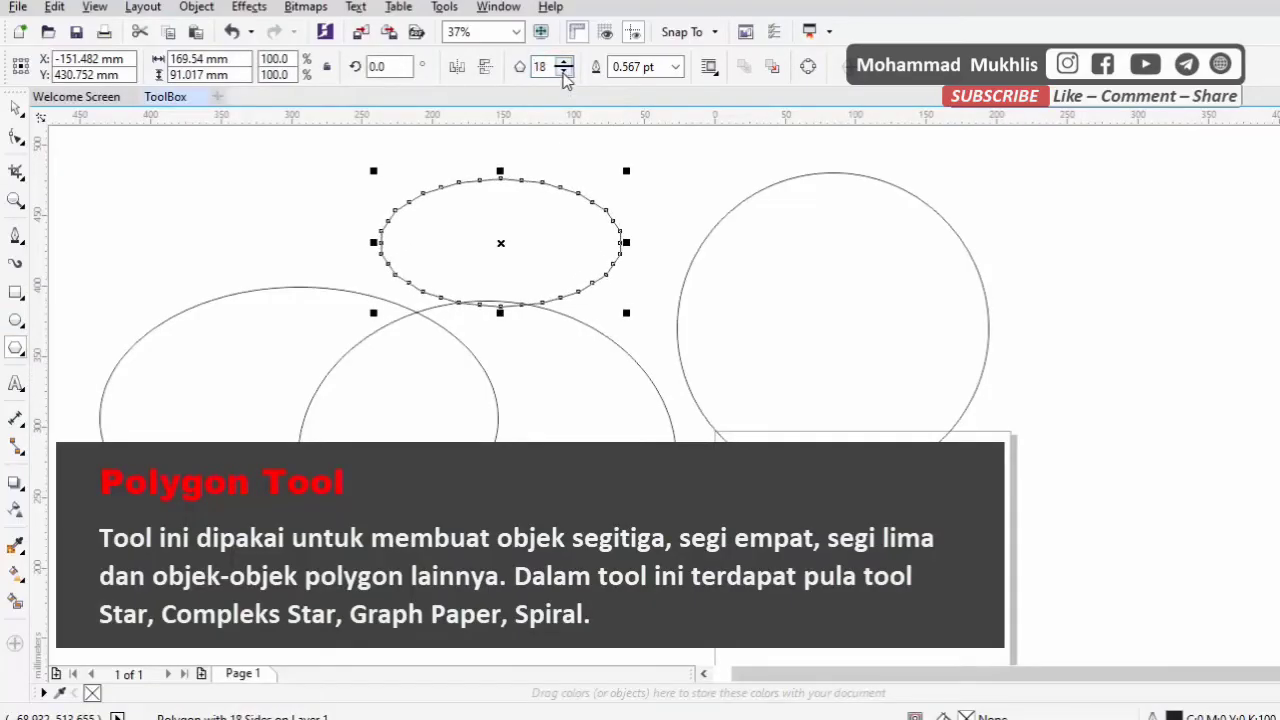
# Reduce the polygon's number of sides to 3 so it becomes a triangle
pyautogui.click(564, 72)
pyautogui.click(564, 72)
pyautogui.click(564, 72)
pyautogui.click(564, 72)
pyautogui.click(564, 72)
pyautogui.click(564, 72)
pyautogui.click(564, 72)
pyautogui.click(564, 72)
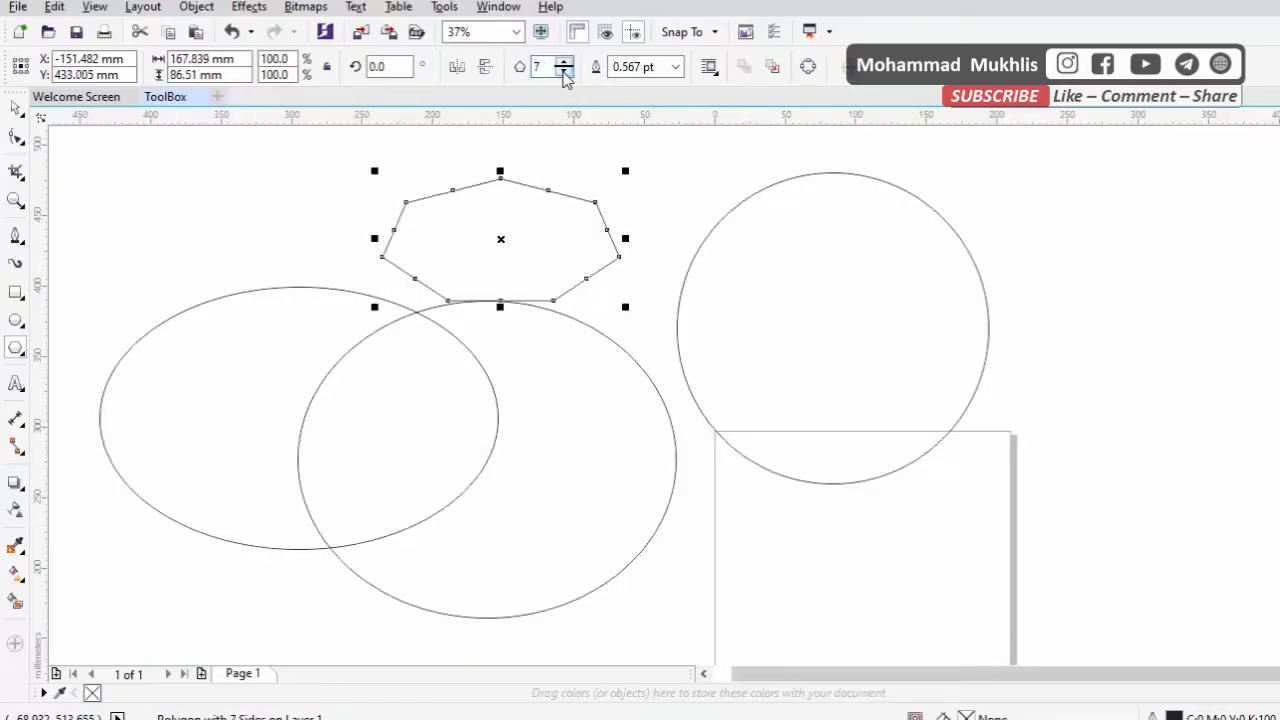
pyautogui.click(564, 72)
pyautogui.click(564, 72)
pyautogui.click(564, 72)
pyautogui.click(564, 72)
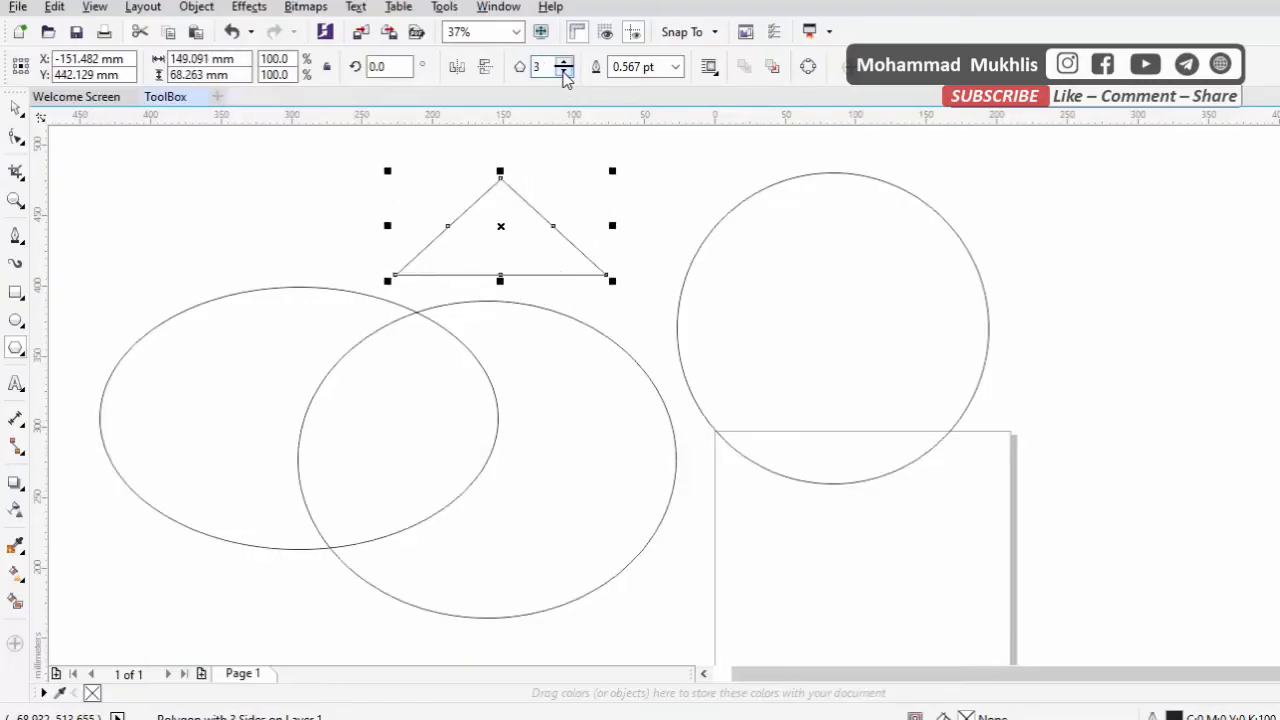
pyautogui.click(15, 107)
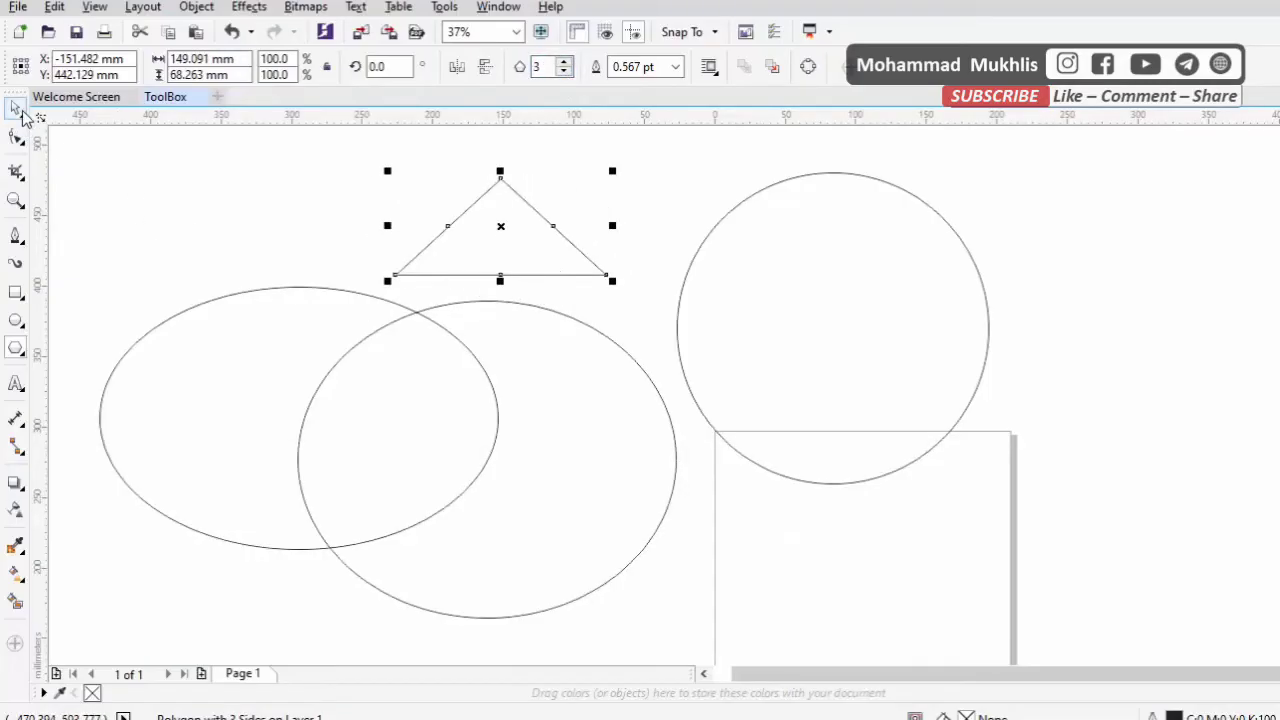
# Draw a five-pointed star about 134 × 133 mm over the circle's lower part and a nine-pointed complex star about 164 × 160 mm over the ellipses
pyautogui.click(19, 352)
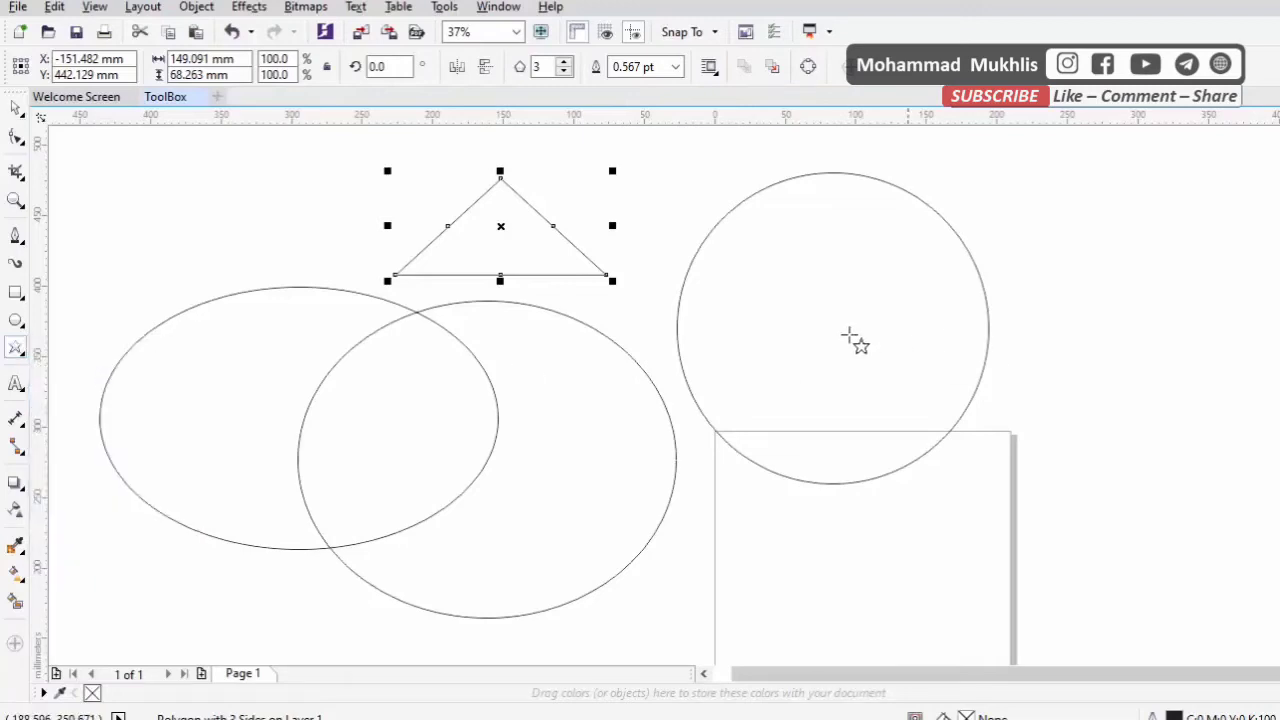
pyautogui.moveTo(788, 312)
pyautogui.mouseDown()
pyautogui.moveTo(930, 473)
pyautogui.moveTo(980, 503)
pyautogui.mouseUp()
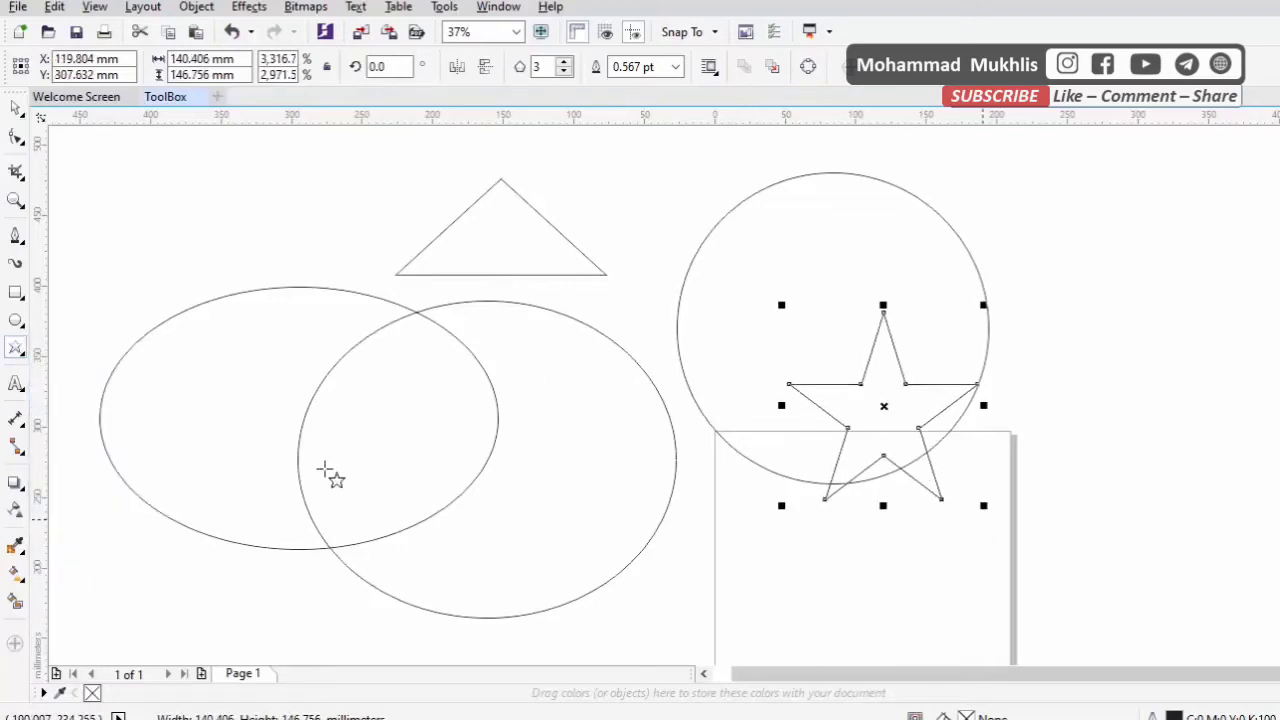
pyautogui.click(27, 358)
pyautogui.click(112, 394)
pyautogui.moveTo(240, 223); pyautogui.dragTo(360, 337)
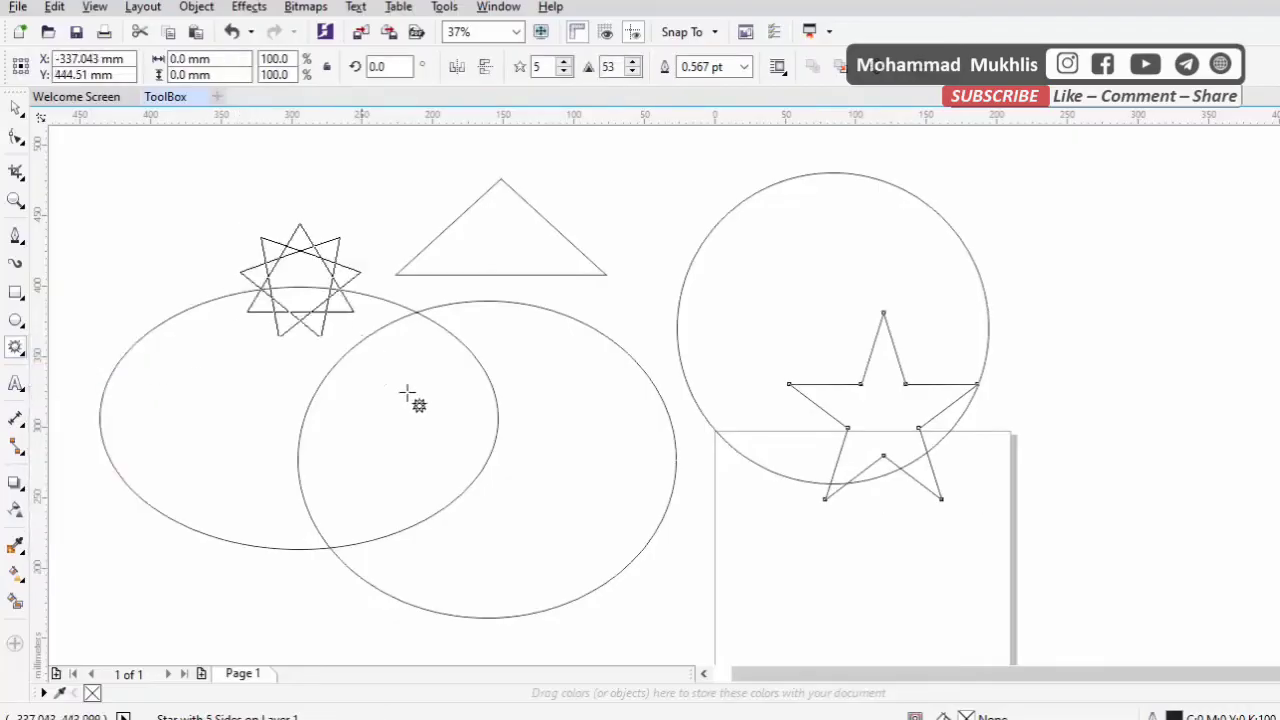
pyautogui.moveTo(407, 392); pyautogui.dragTo(476, 454)
# Draw a four-revolution spiral about 156 × 195 mm centred near the page's upper corner
pyautogui.click(27, 352)
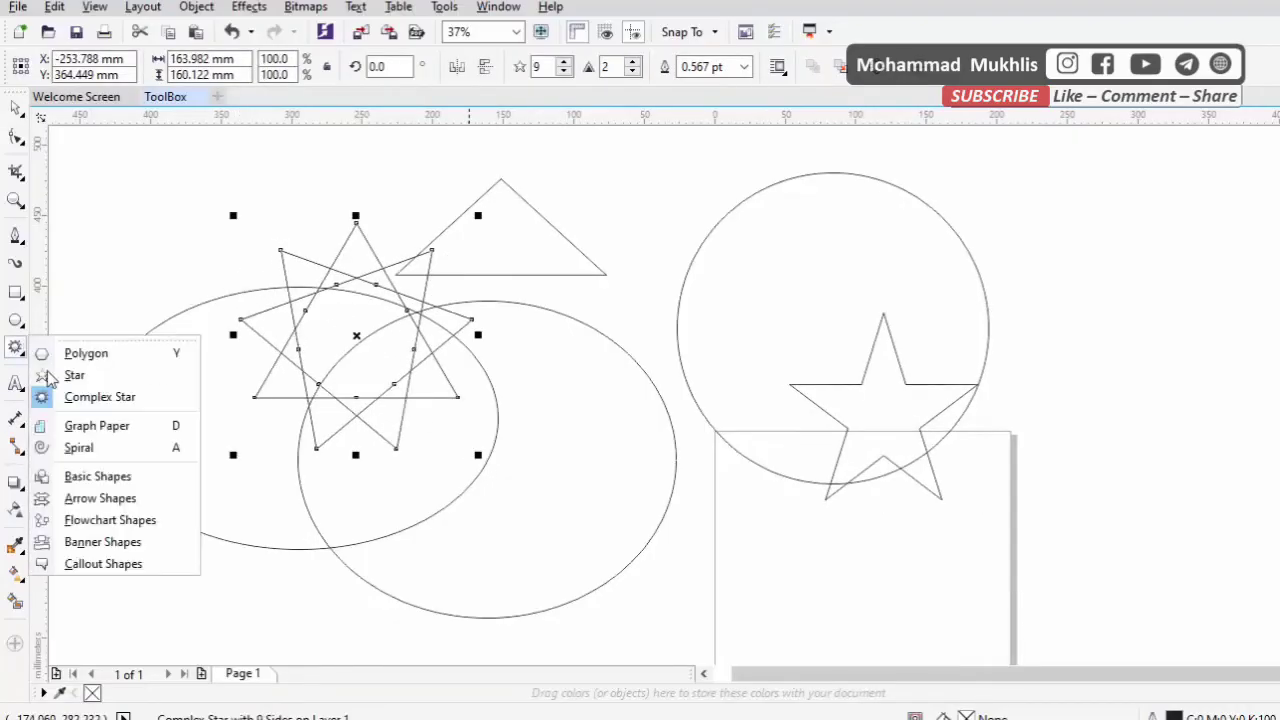
pyautogui.click(79, 448)
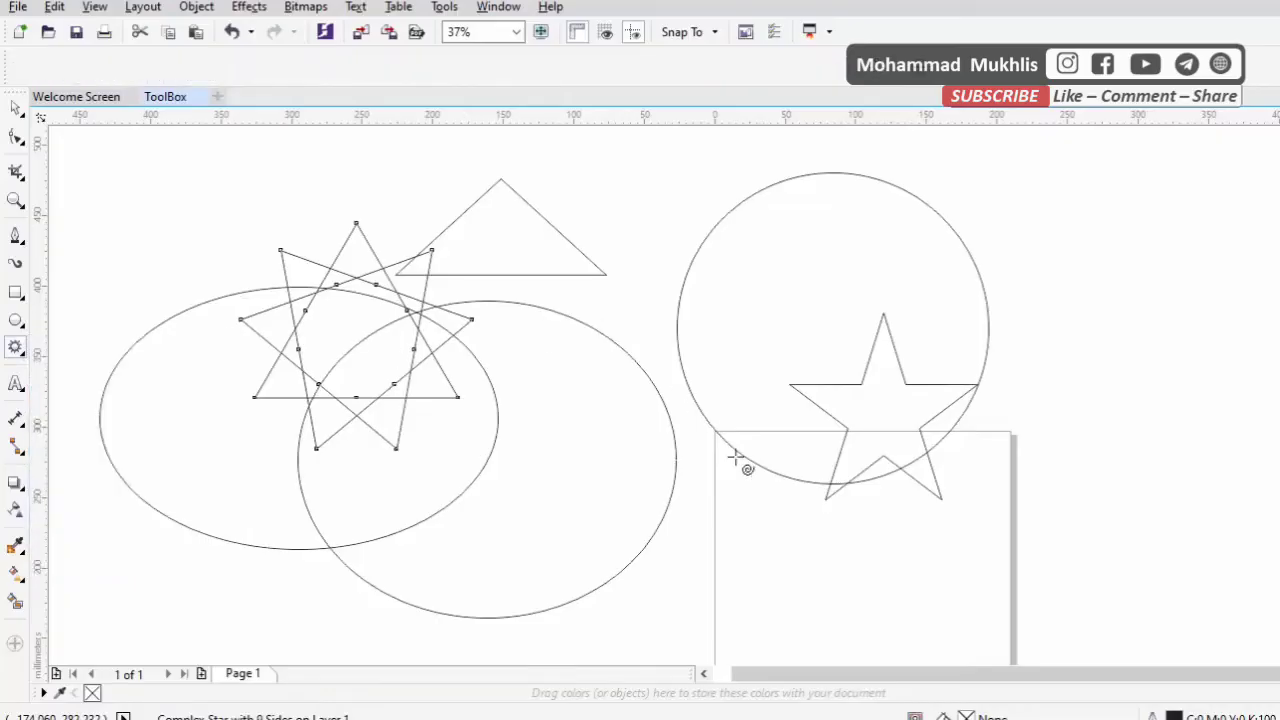
pyautogui.moveTo(741, 445); pyautogui.dragTo(858, 590)
# Draw a cylinder from the Basic Shapes, about 181 × 354 mm, over the ellipses and the complex star
pyautogui.click(17, 348)
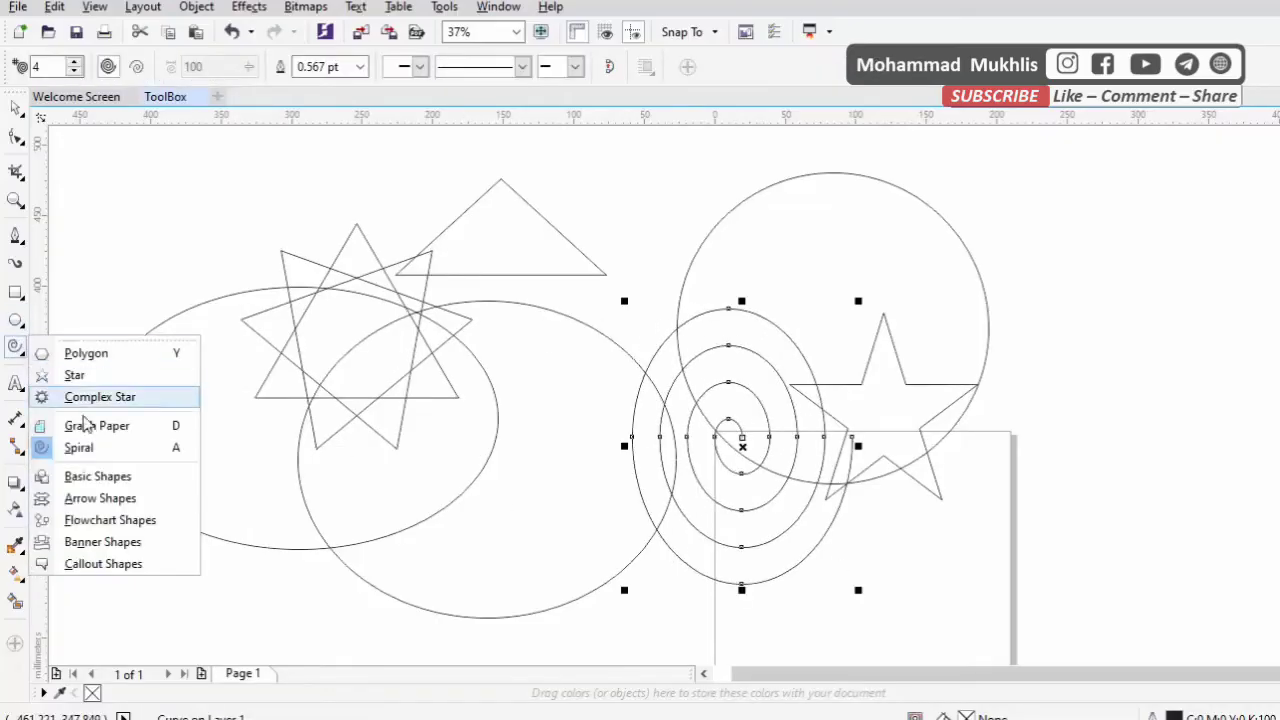
pyautogui.click(143, 474)
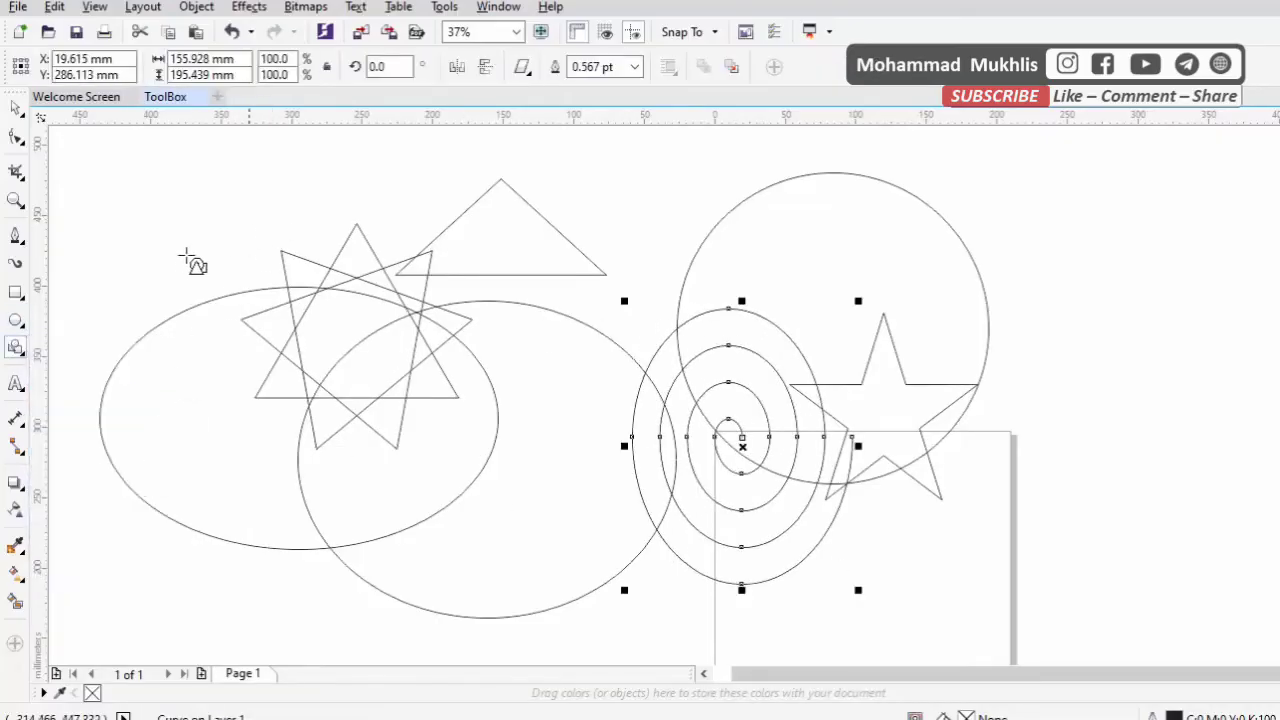
pyautogui.click(530, 74)
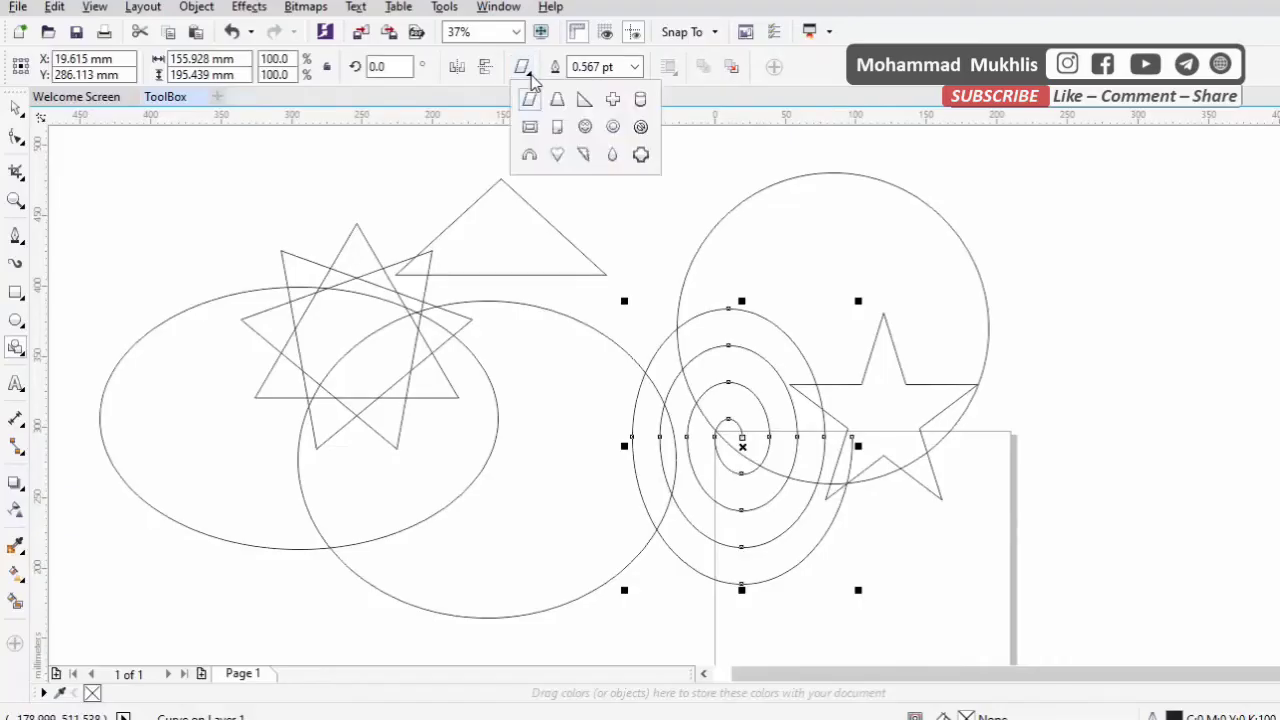
pyautogui.click(641, 99)
pyautogui.moveTo(103, 217); pyautogui.dragTo(359, 636)
# Draw a right-pointing arrow from the Arrow Shapes, about 230 × 147 mm, below the triangle and reaching into the spiral
pyautogui.click(21, 352)
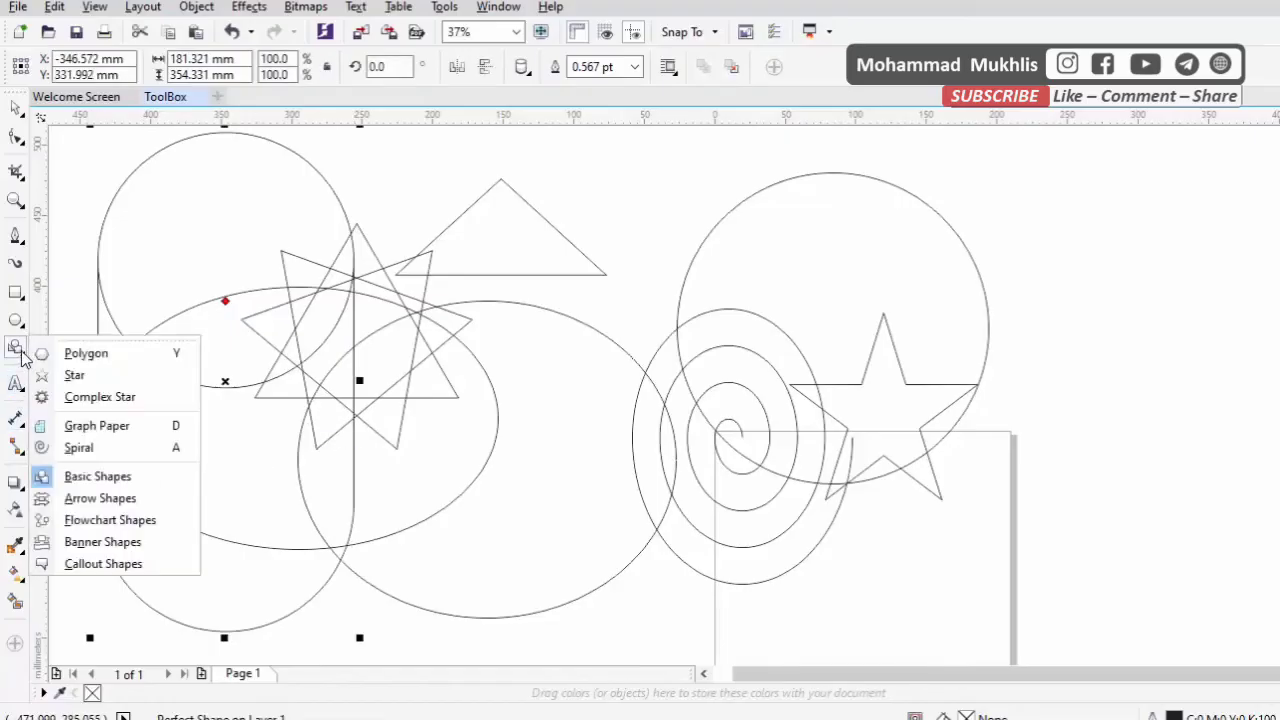
pyautogui.click(98, 498)
pyautogui.moveTo(447, 259); pyautogui.dragTo(785, 480)
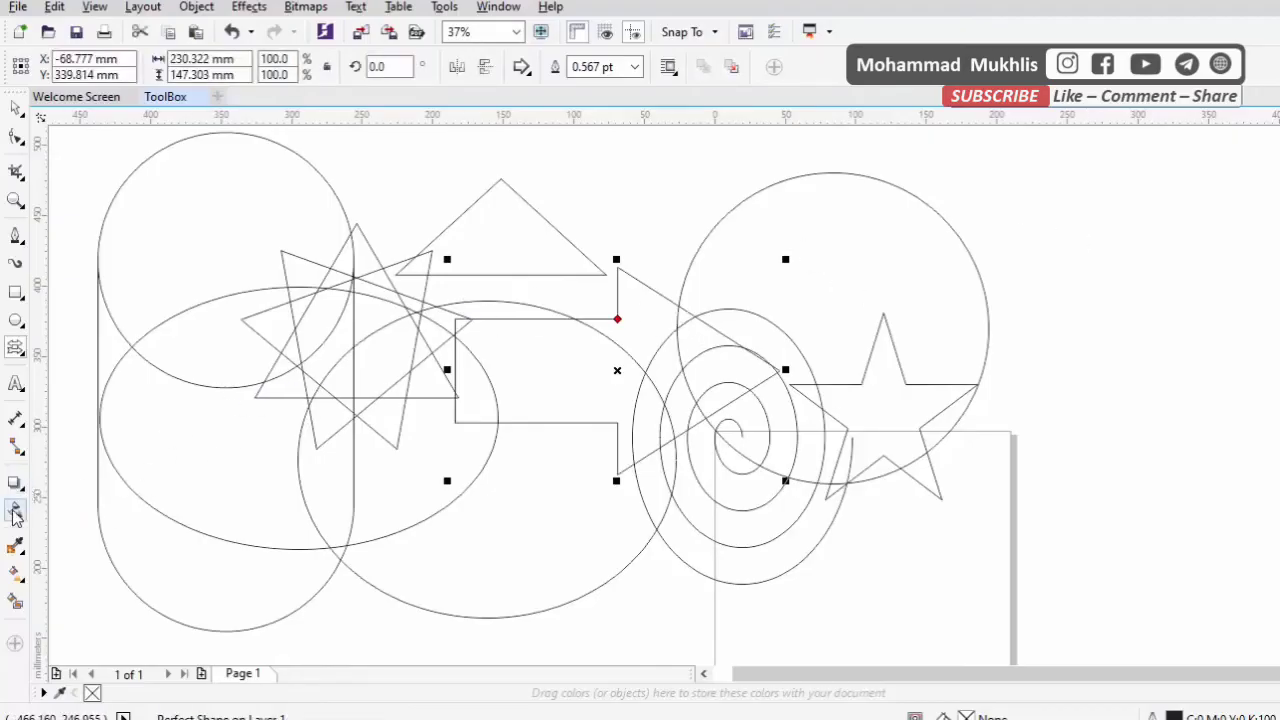
# Draw a parallelogram with the Flowchart Shapes tool, about 137 × 185 mm, in the empty area beyond the large circle, and open the flowchart shape choices
pyautogui.click(28, 358)
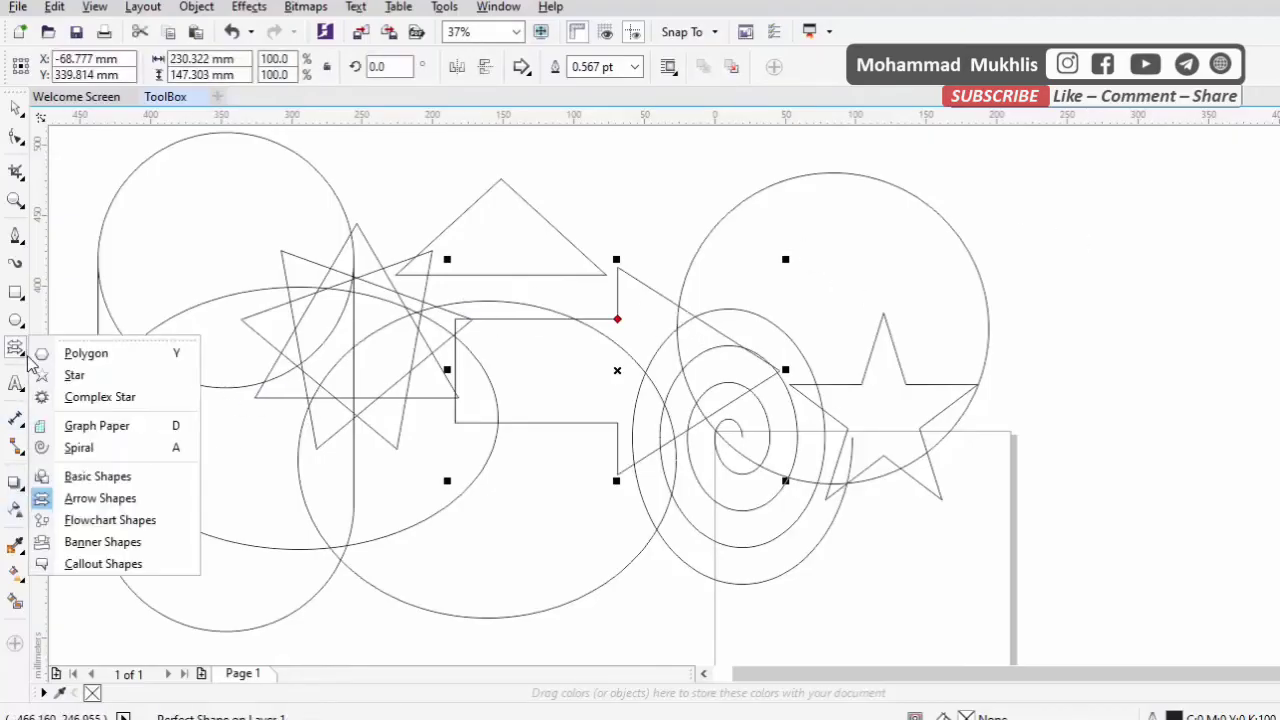
pyautogui.click(132, 522)
pyautogui.moveTo(1064, 194)
pyautogui.mouseDown()
pyautogui.moveTo(1188, 418)
pyautogui.moveTo(1258, 455)
pyautogui.mouseUp()
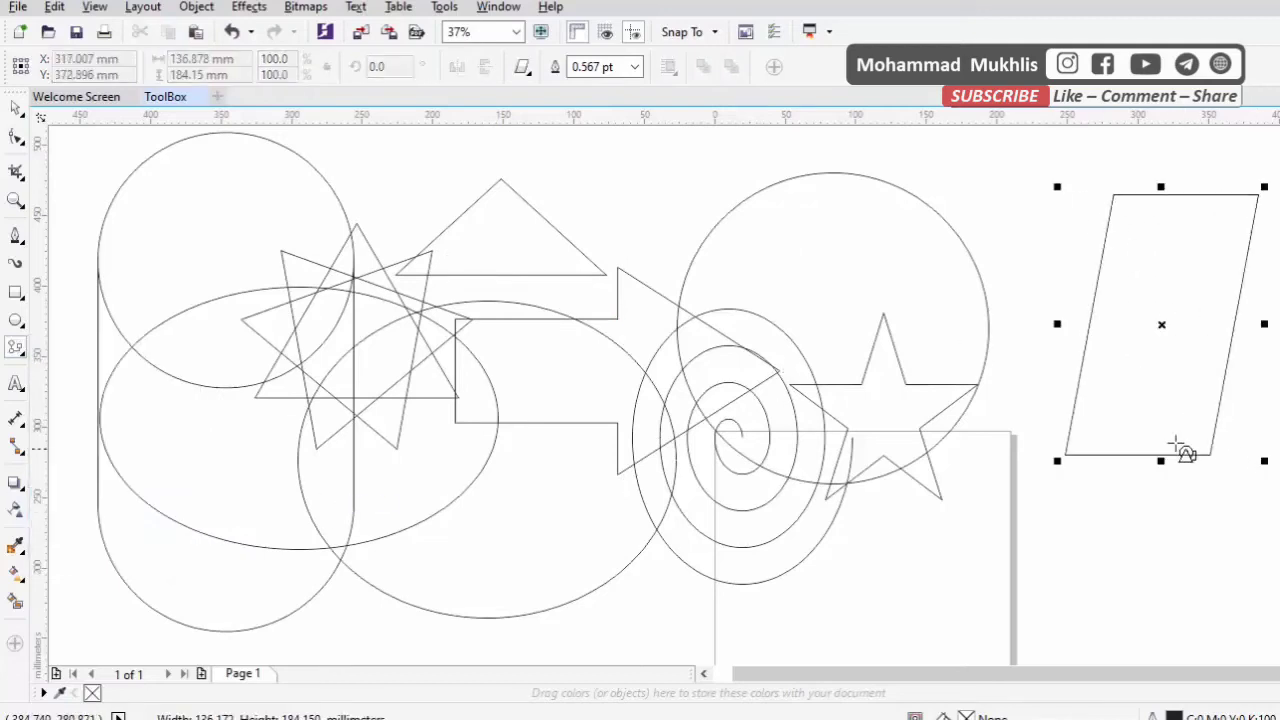
pyautogui.click(523, 68)
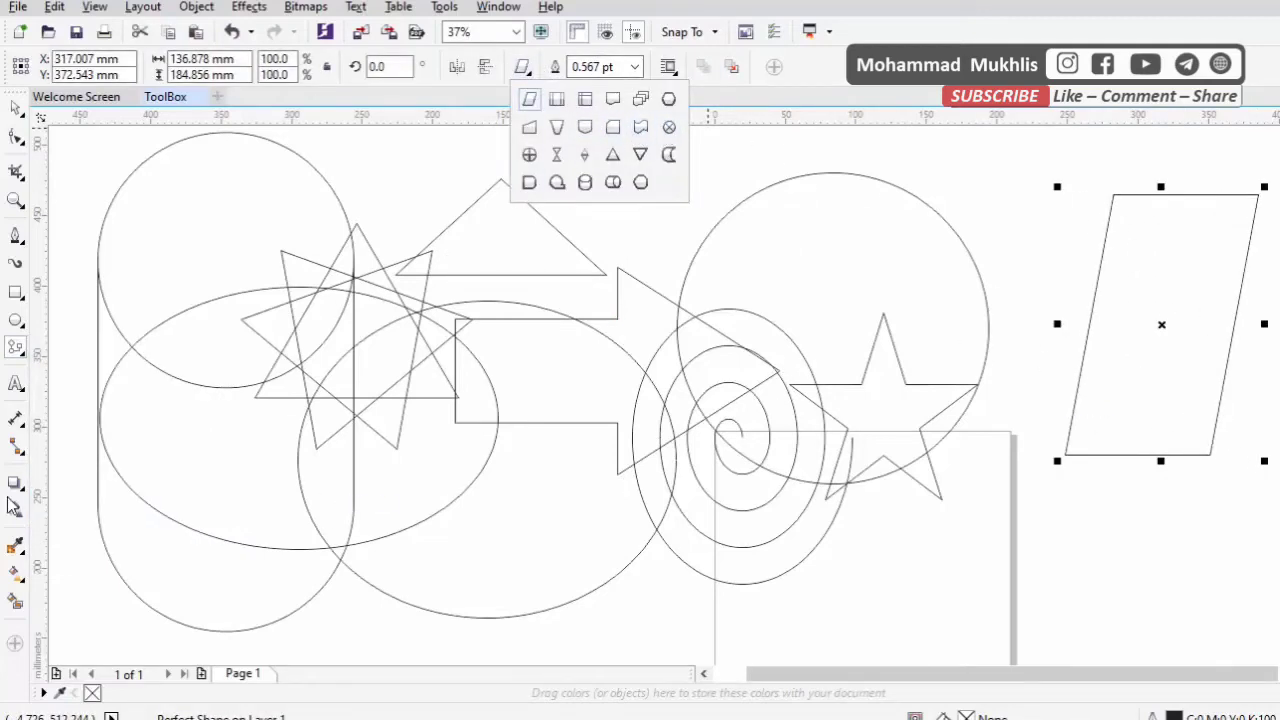
# Draw a folded ribbon with the Banner Shapes tool, about 403 × 231 mm, across the arrow, spiral and star, using the second banner style
pyautogui.click(22, 356)
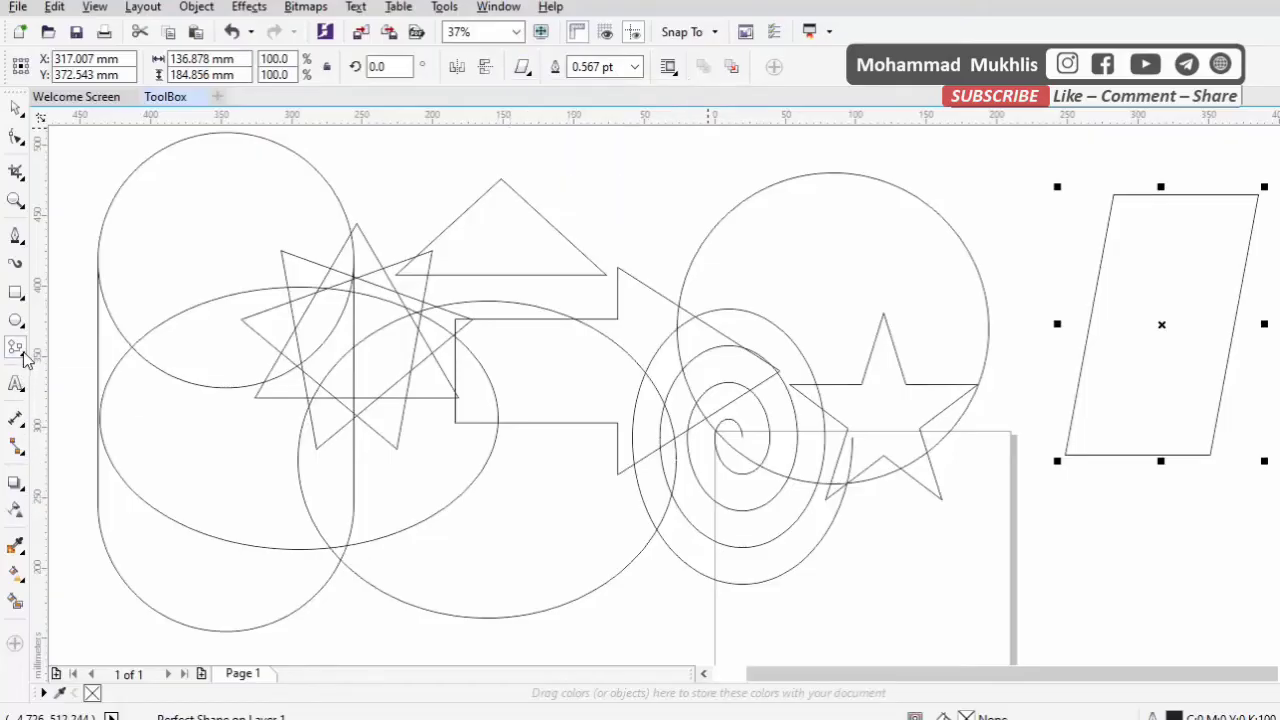
pyautogui.click(22, 356)
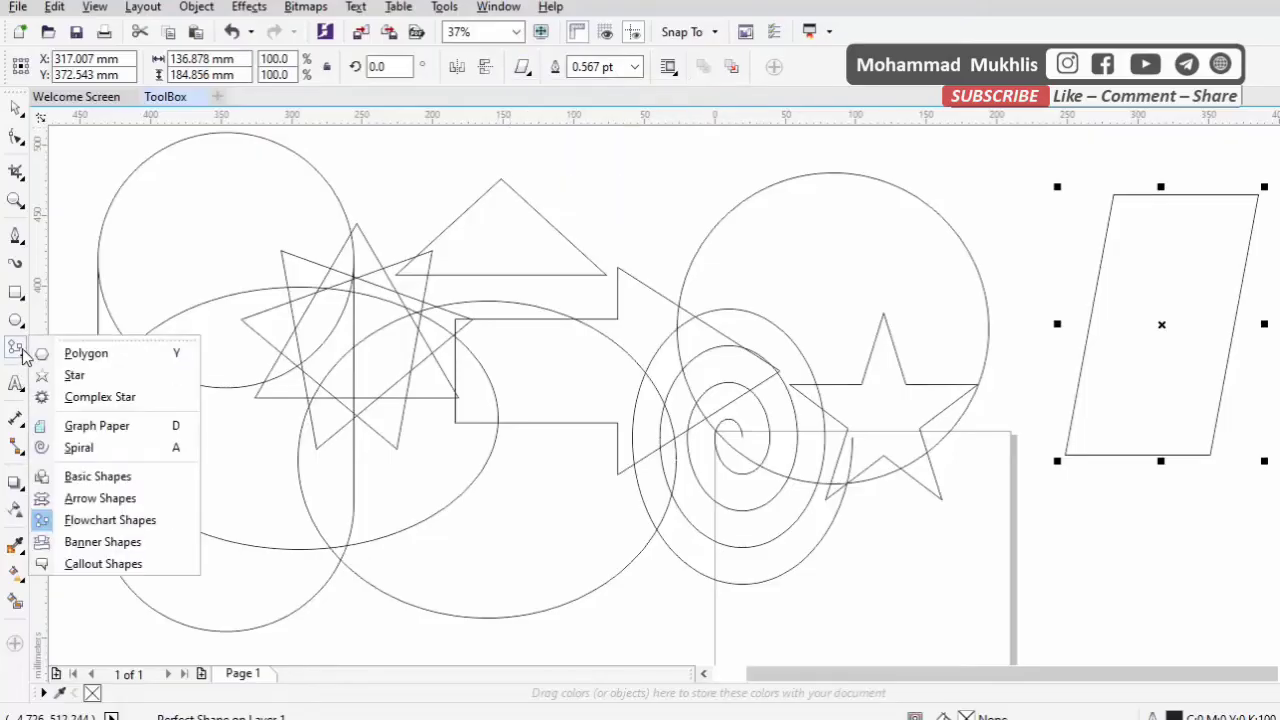
pyautogui.click(102, 542)
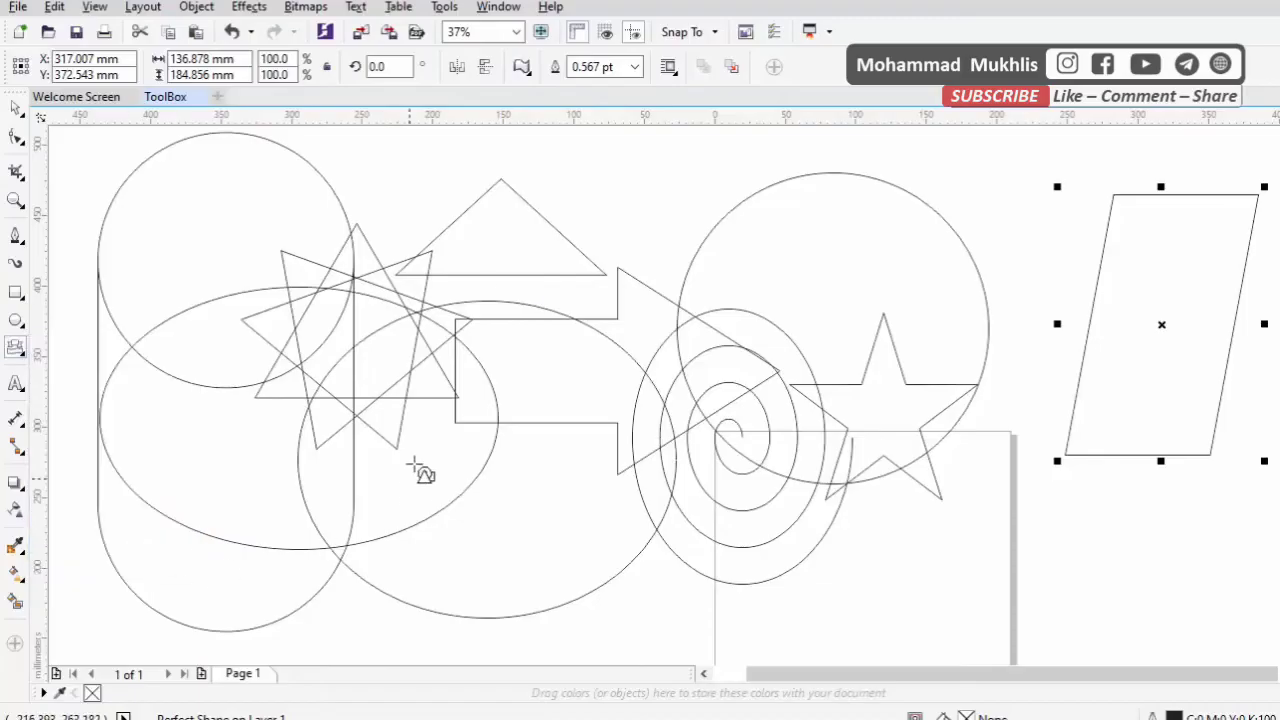
pyautogui.click(522, 67)
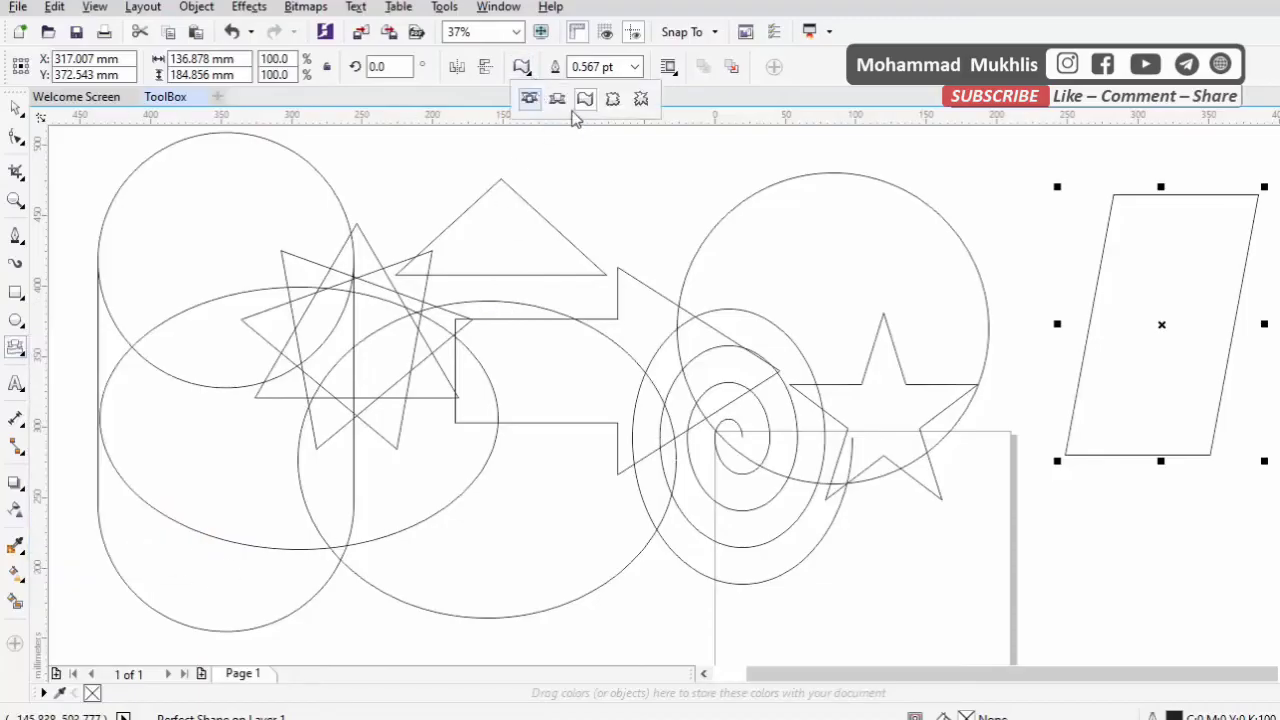
pyautogui.click(557, 98)
pyautogui.moveTo(352, 303); pyautogui.dragTo(934, 642)
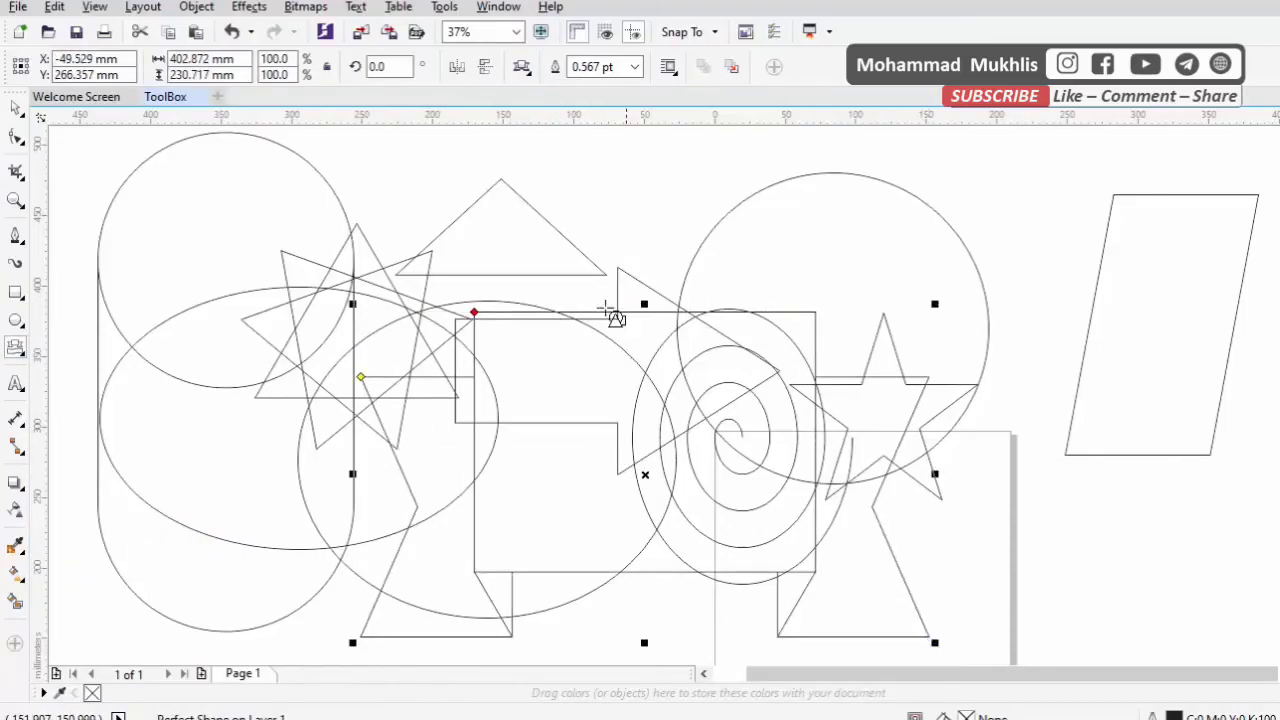
# Select all the drawn shapes together and delete them, leaving the page empty
pyautogui.click(15, 107)
pyautogui.scroll(-2, 440, 286)
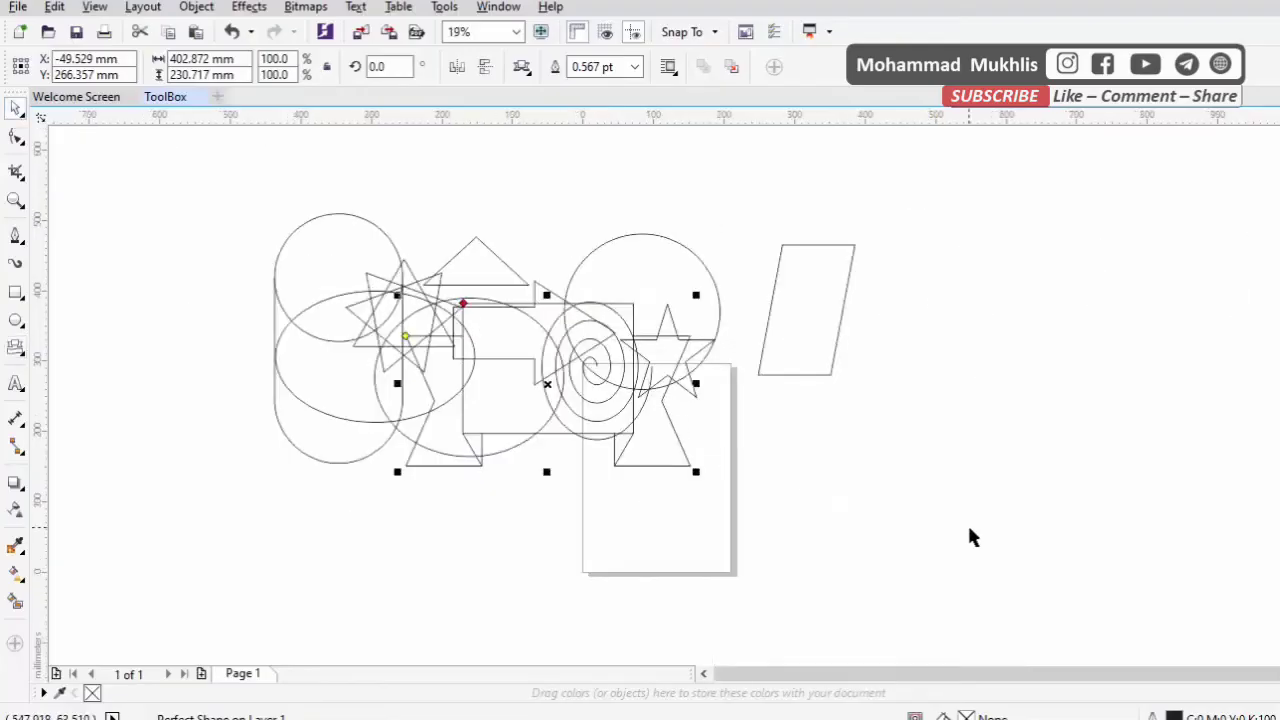
pyautogui.moveTo(970, 537)
pyautogui.mouseDown()
pyautogui.moveTo(120, 94)
pyautogui.moveTo(196, 188)
pyautogui.mouseUp()
pyautogui.press('Delete')
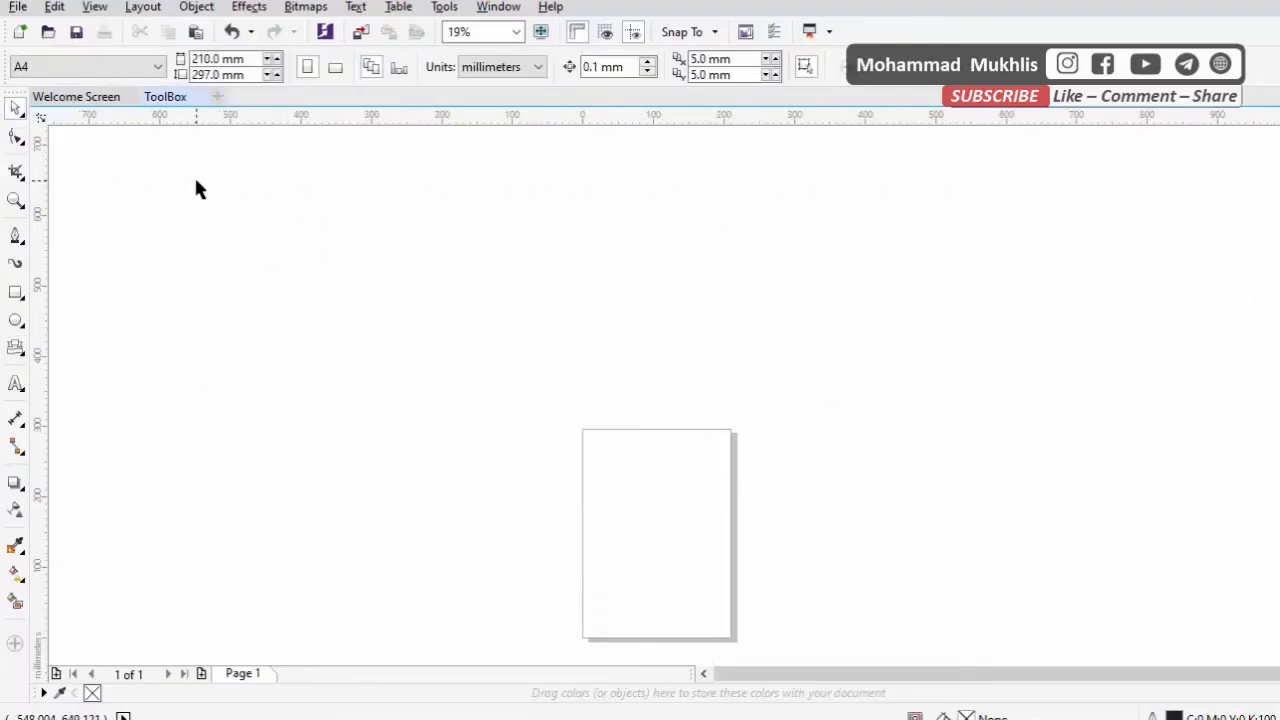
# Add the artistic text "CorelDraw" to the page with the Text tool, correcting typing errors along the way
pyautogui.click(21, 355)
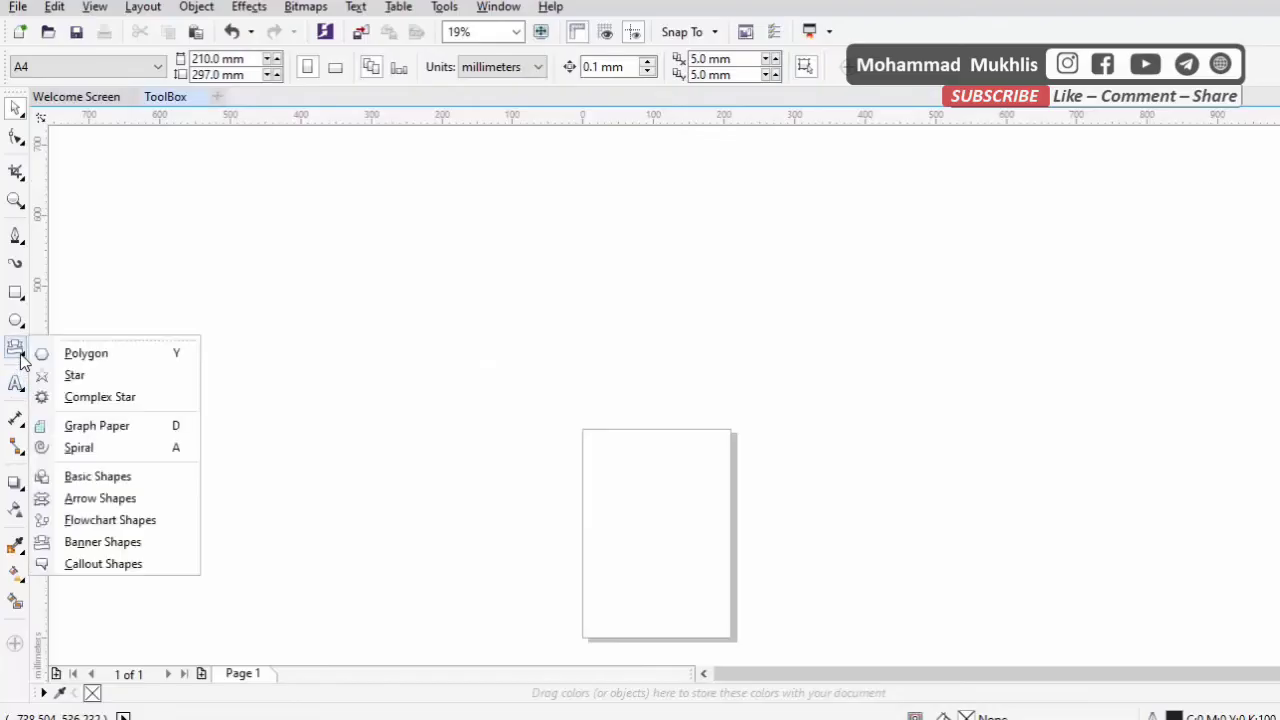
pyautogui.click(15, 384)
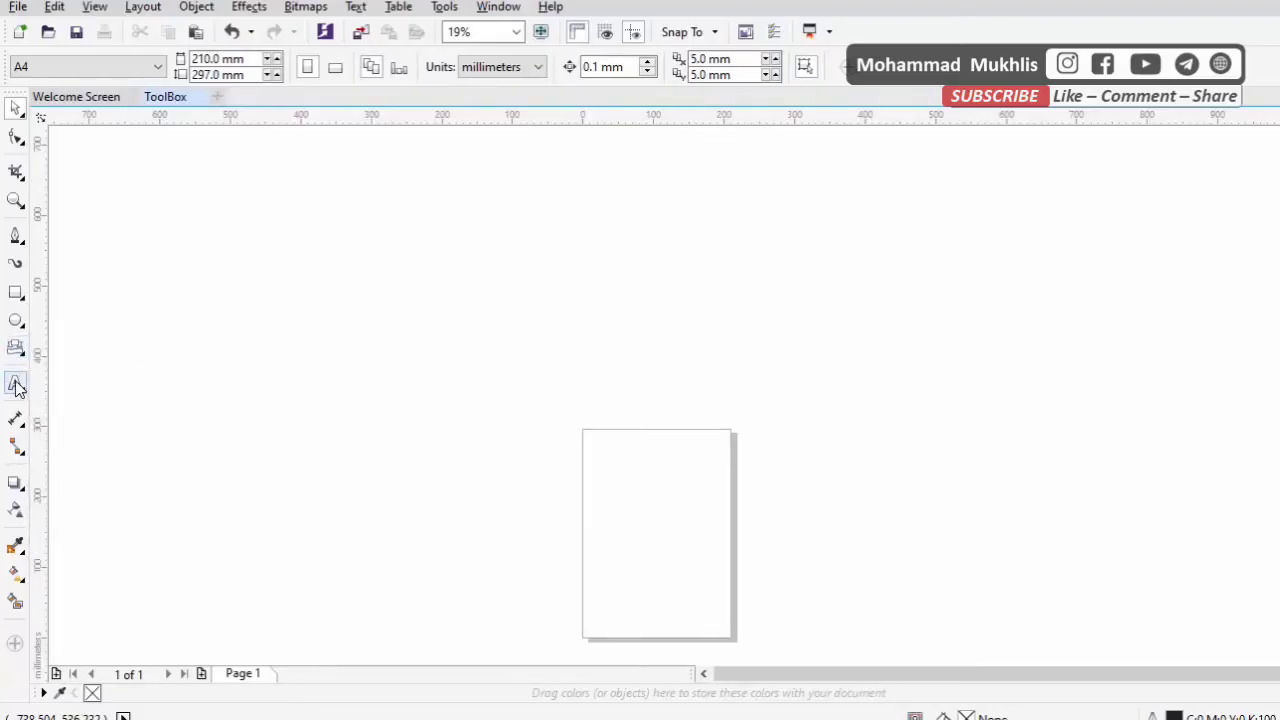
pyautogui.scroll(3, 575, 520)
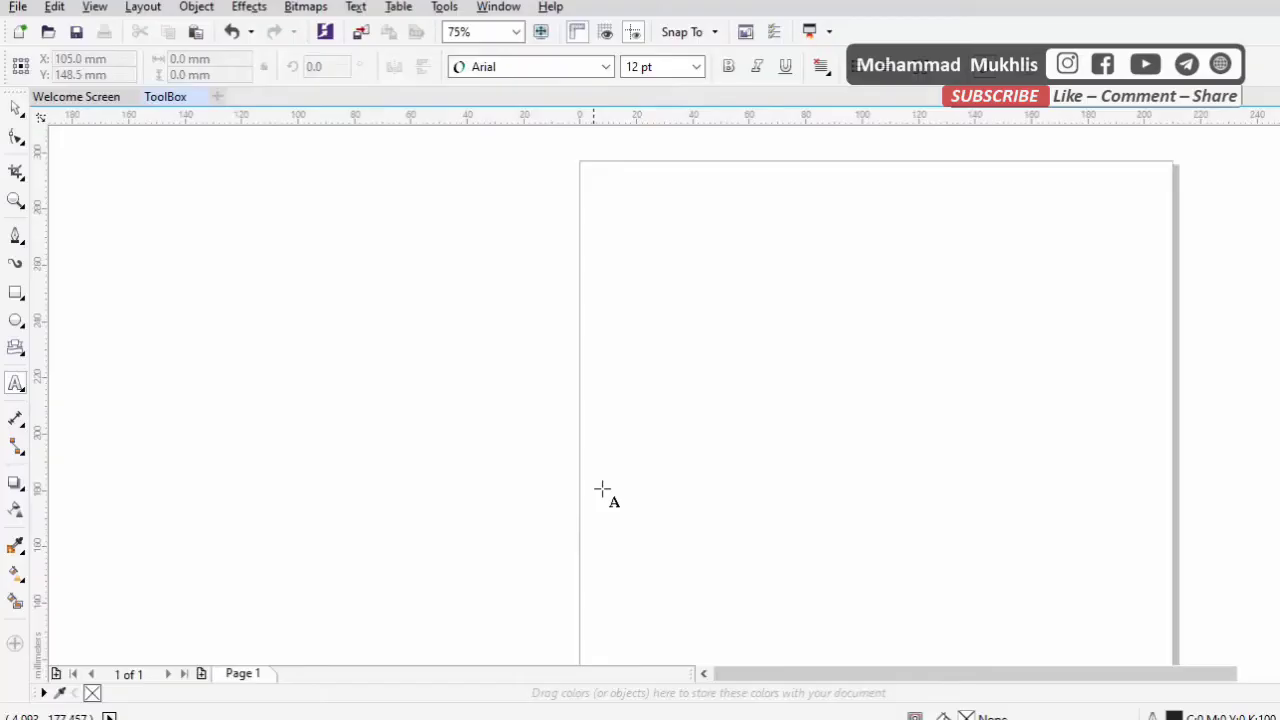
pyautogui.click(673, 404)
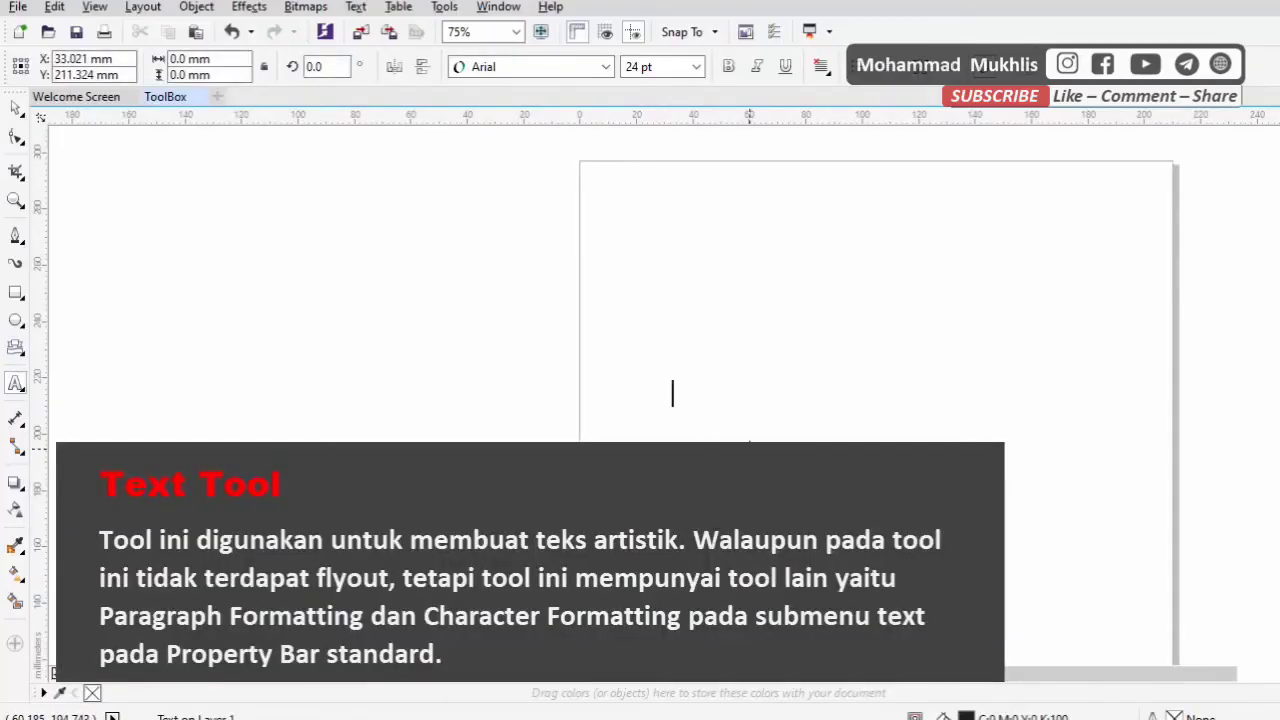
pyautogui.write('hdjh')
pyautogui.press('BackSpace')
pyautogui.press('BackSpace')
pyautogui.press('BackSpace')
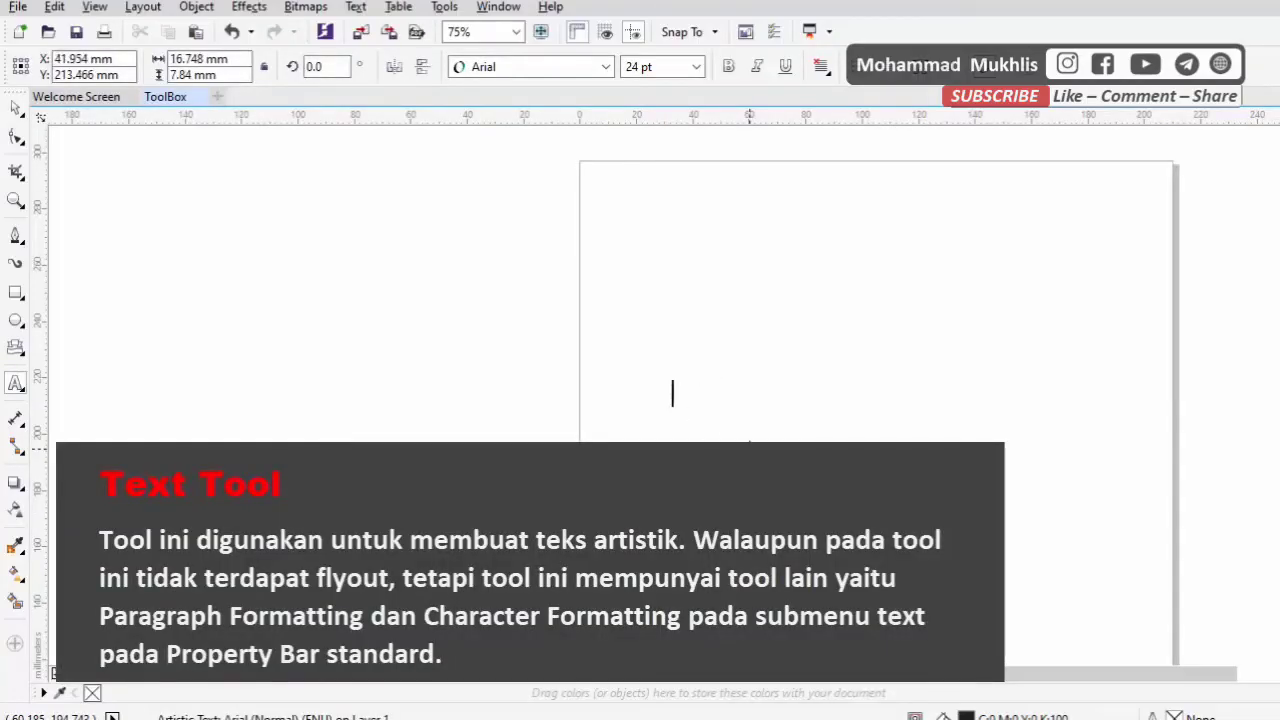
pyautogui.write('Corel')
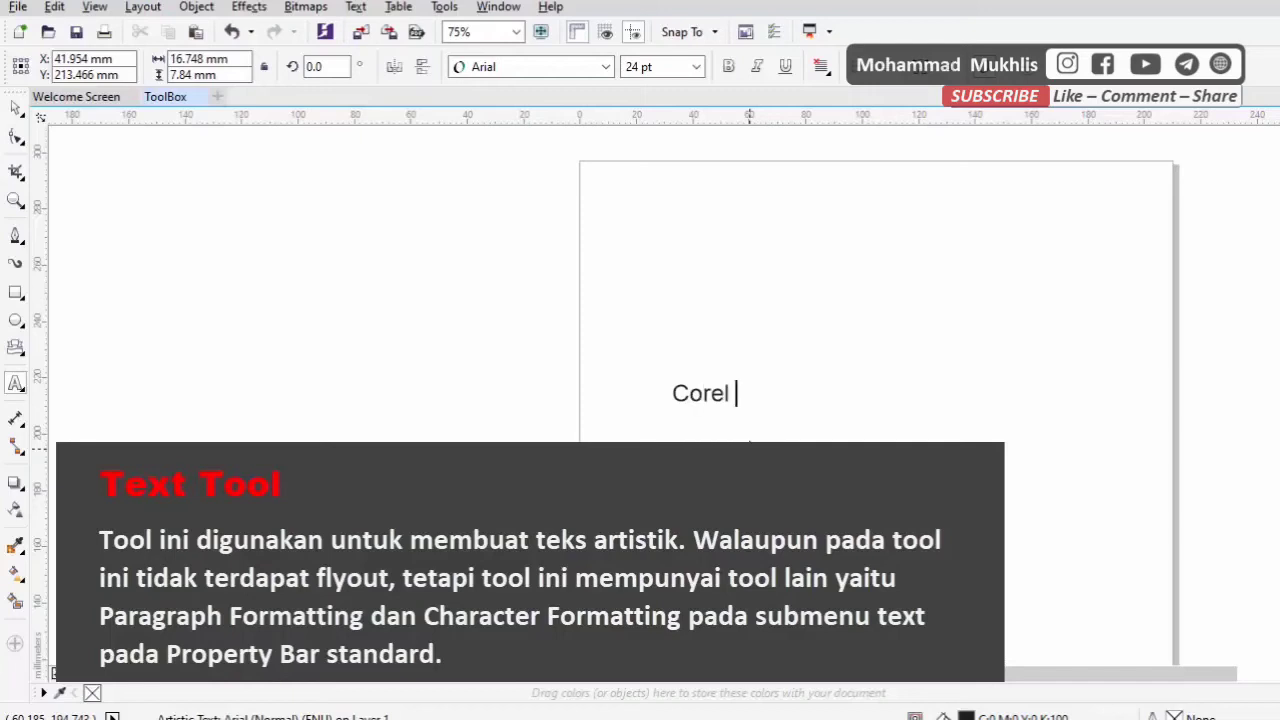
pyautogui.press('BackSpace')
pyautogui.write('Draw')
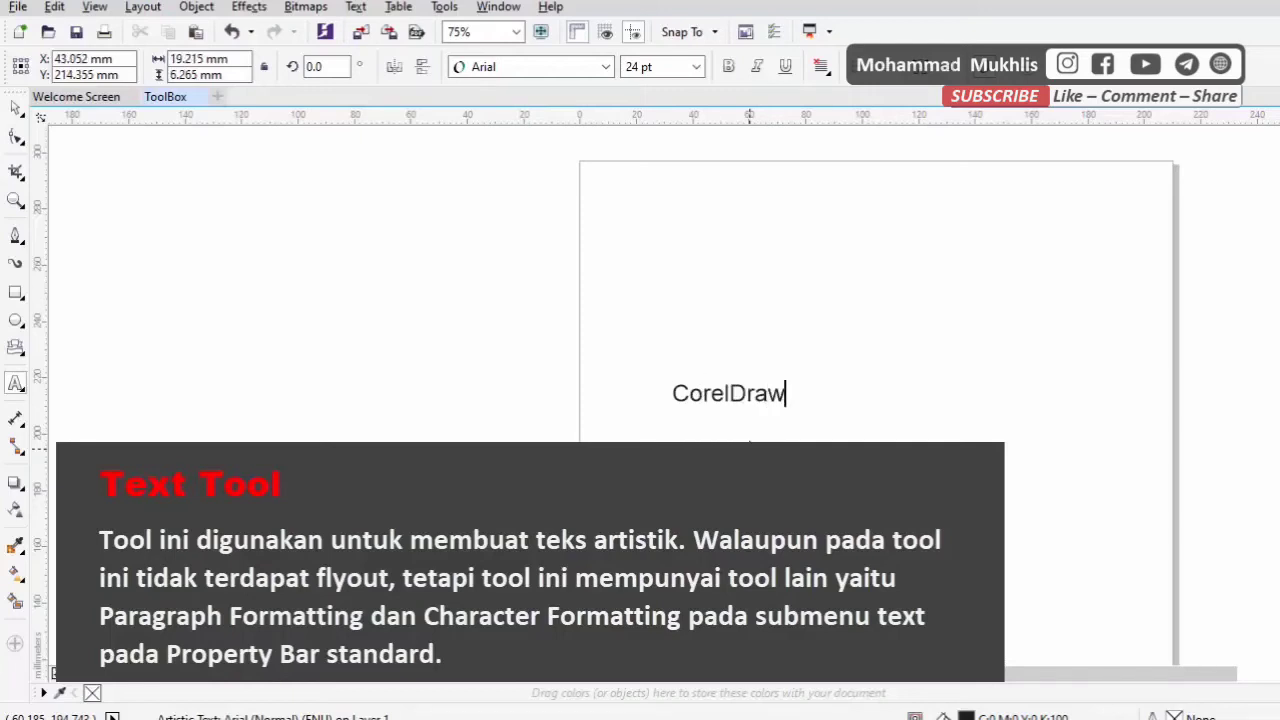
pyautogui.press('Escape')
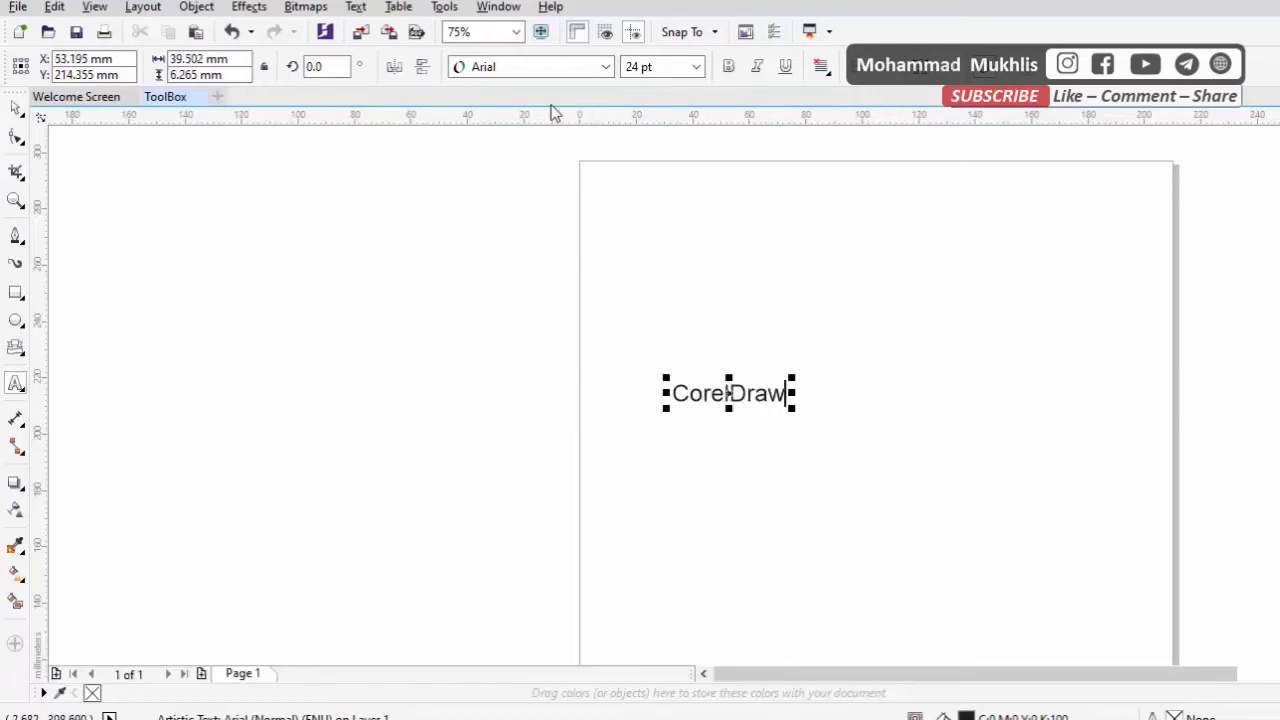
# Try to set the CorelDraw text to the PT Banana Split font at 72 pt
pyautogui.click(605, 66)
pyautogui.click(563, 196)
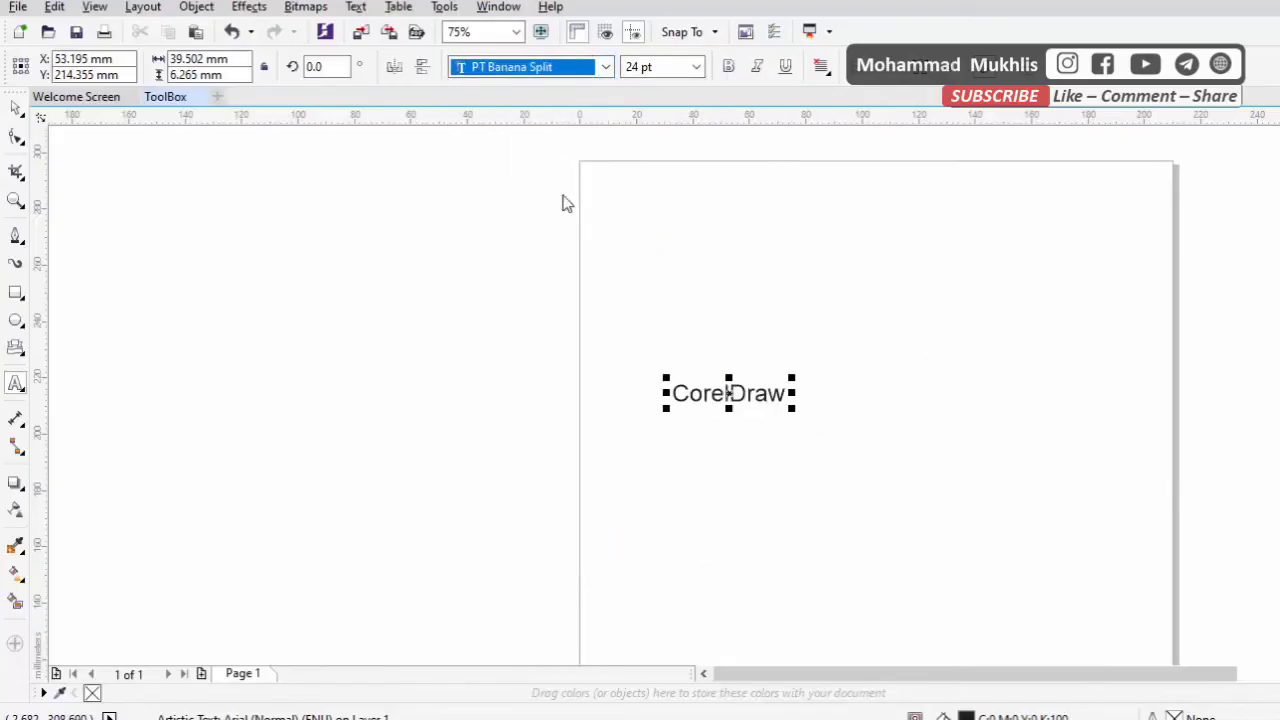
pyautogui.click(696, 66)
pyautogui.click(665, 305)
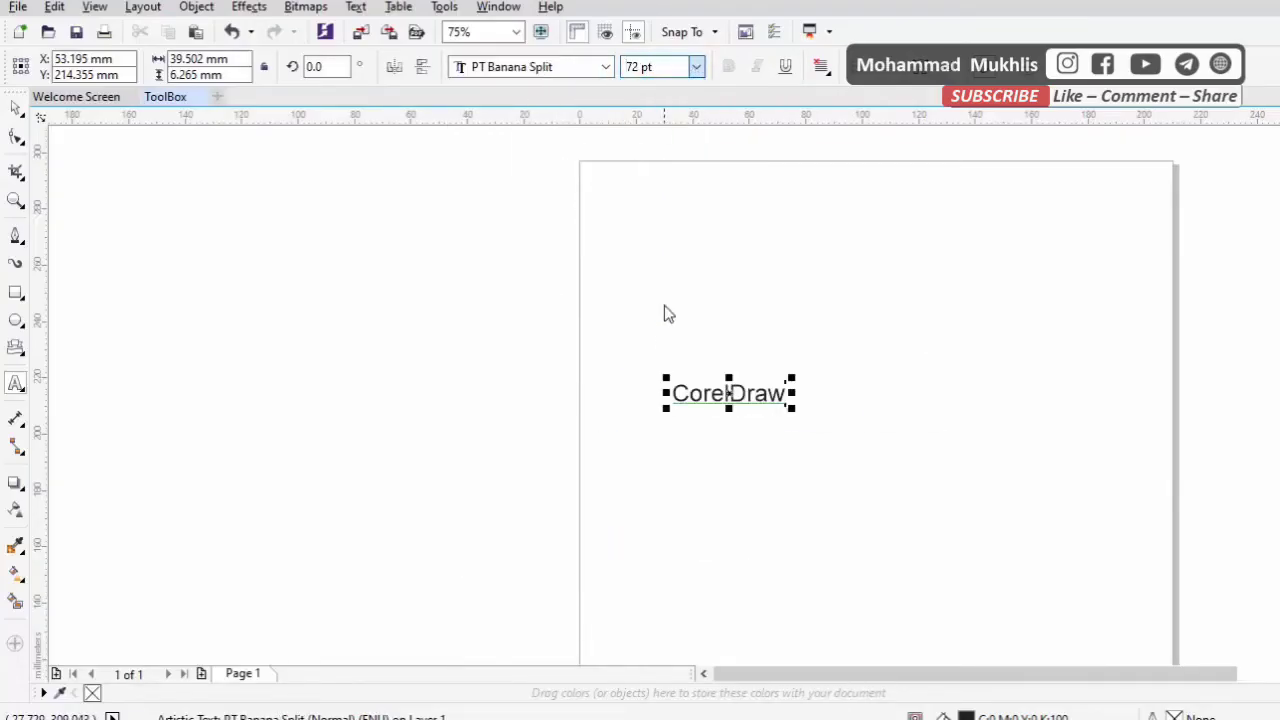
# Format all characters of the CorelDraw text in the PT Banana Split font at 48 pt
pyautogui.hotkey('ctrl', 'a')
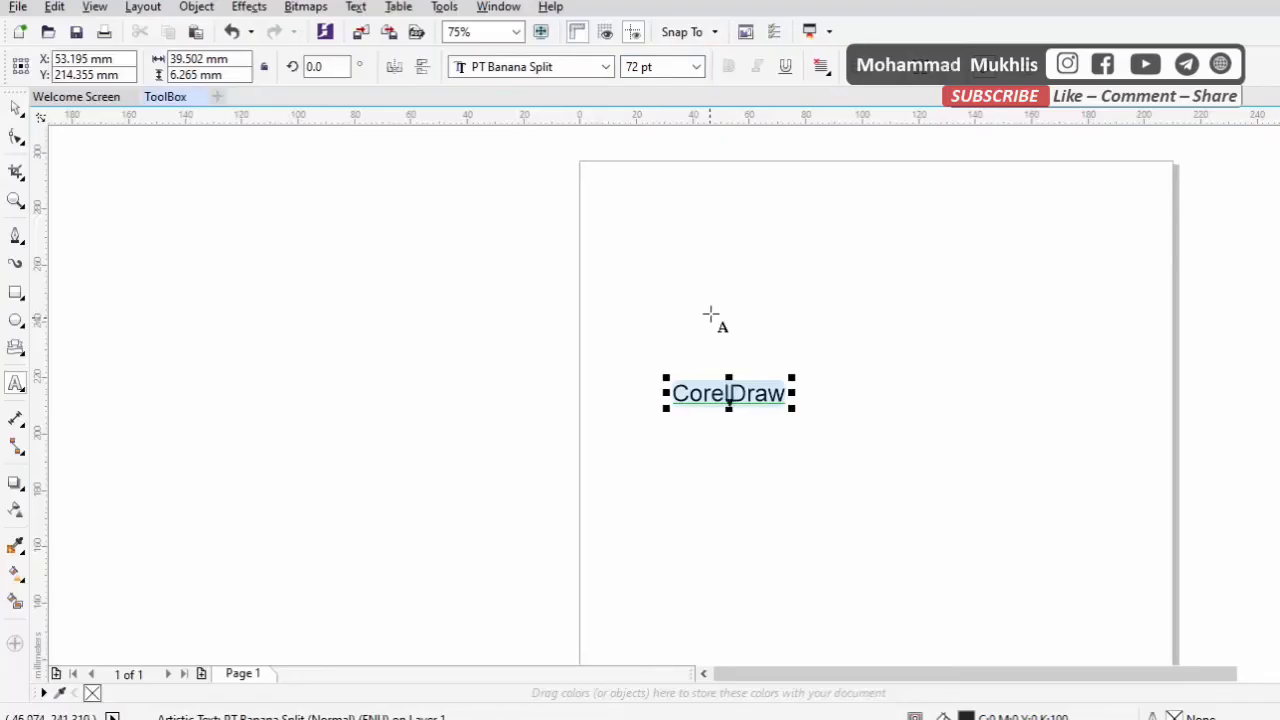
pyautogui.click(696, 66)
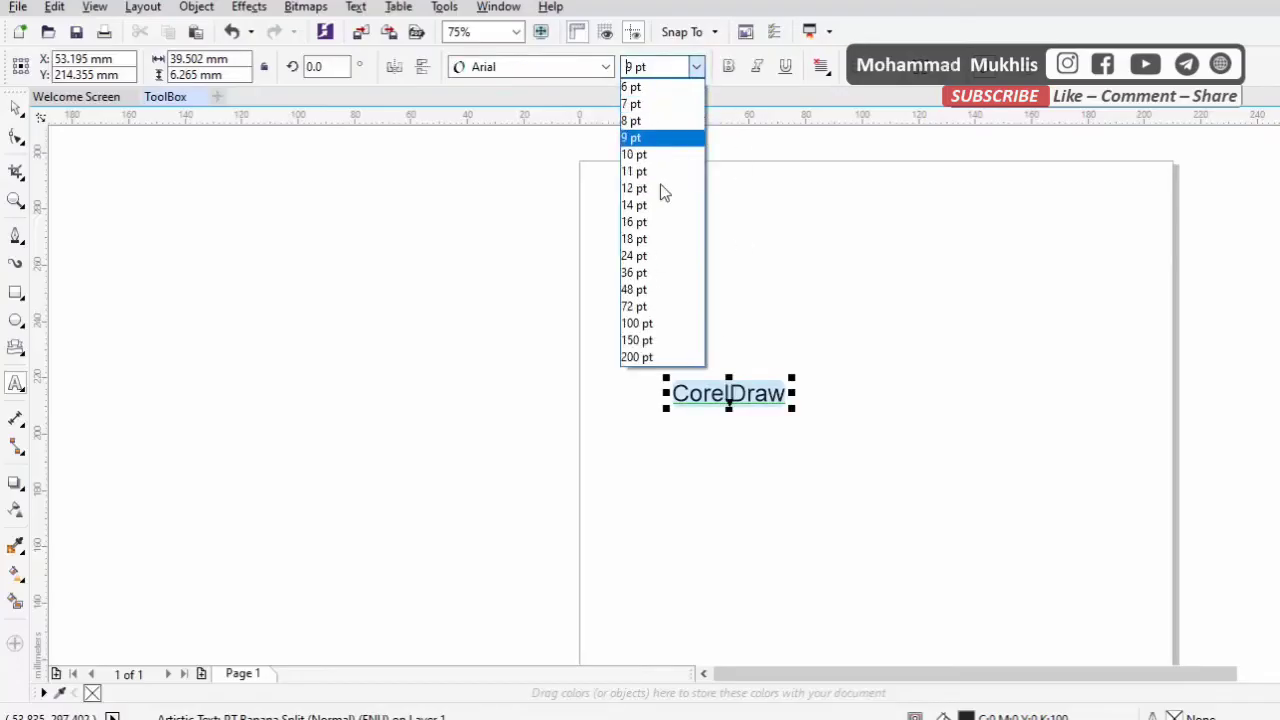
pyautogui.click(660, 289)
pyautogui.click(606, 67)
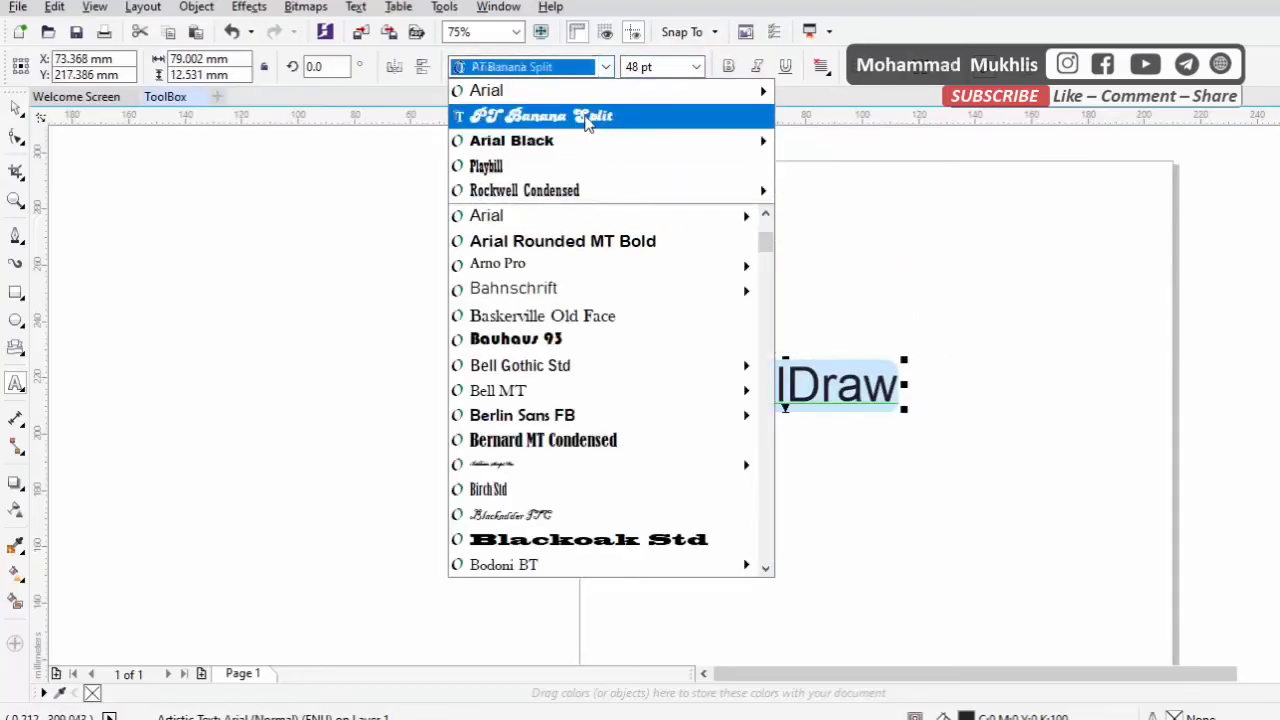
pyautogui.click(600, 115)
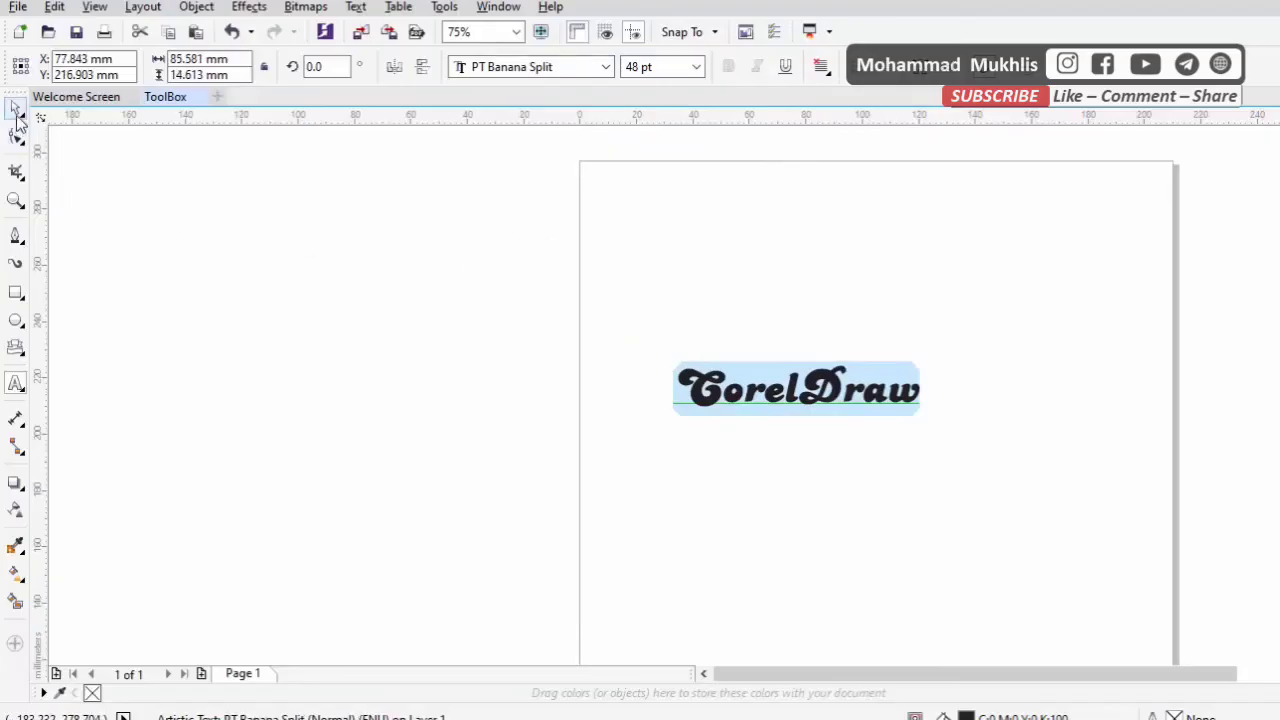
pyautogui.click(15, 107)
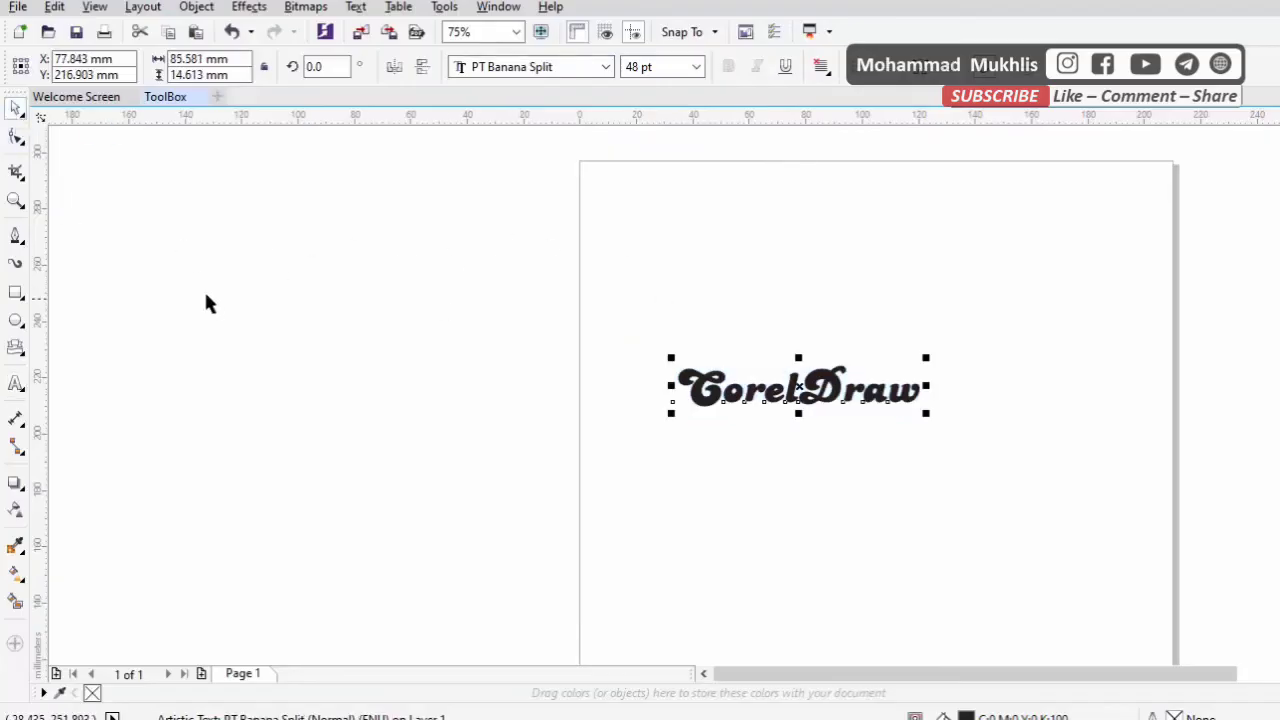
# Draw a slanted parallel dimension about 30 mm long from beside the end of the CorelDraw text, with its dimension line above the text
pyautogui.click(27, 419)
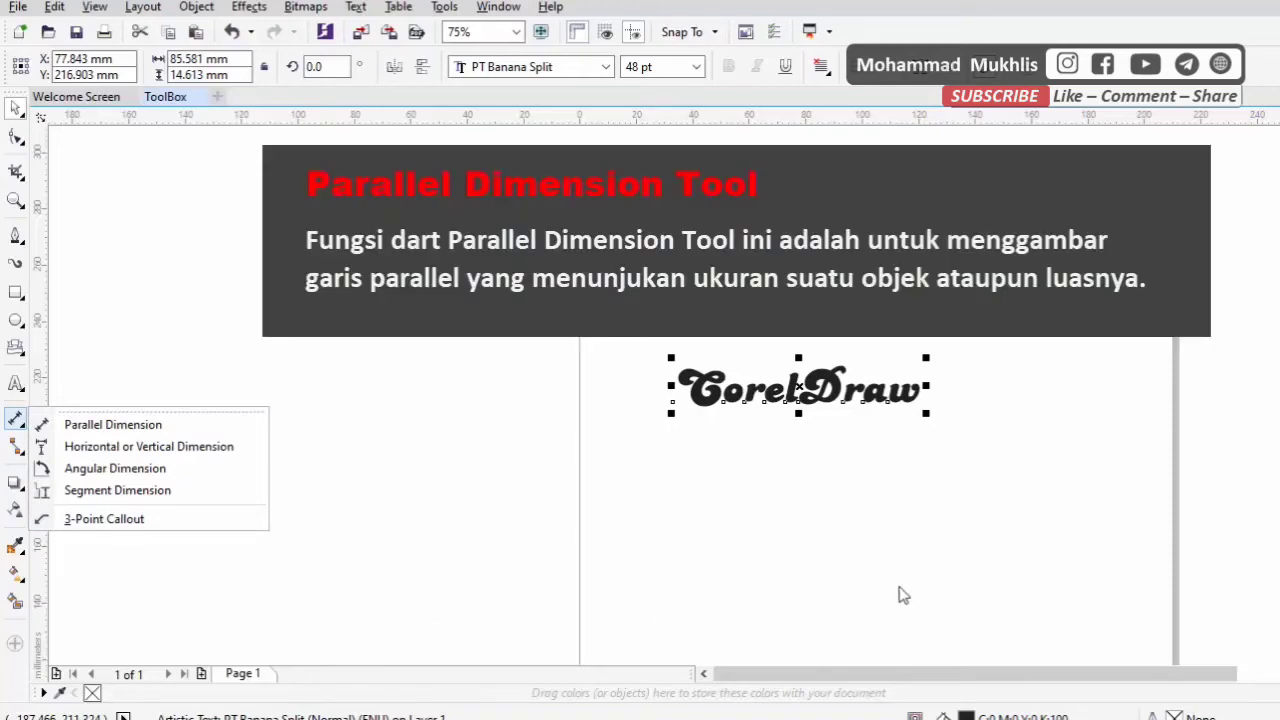
pyautogui.click(676, 450)
pyautogui.click(16, 419)
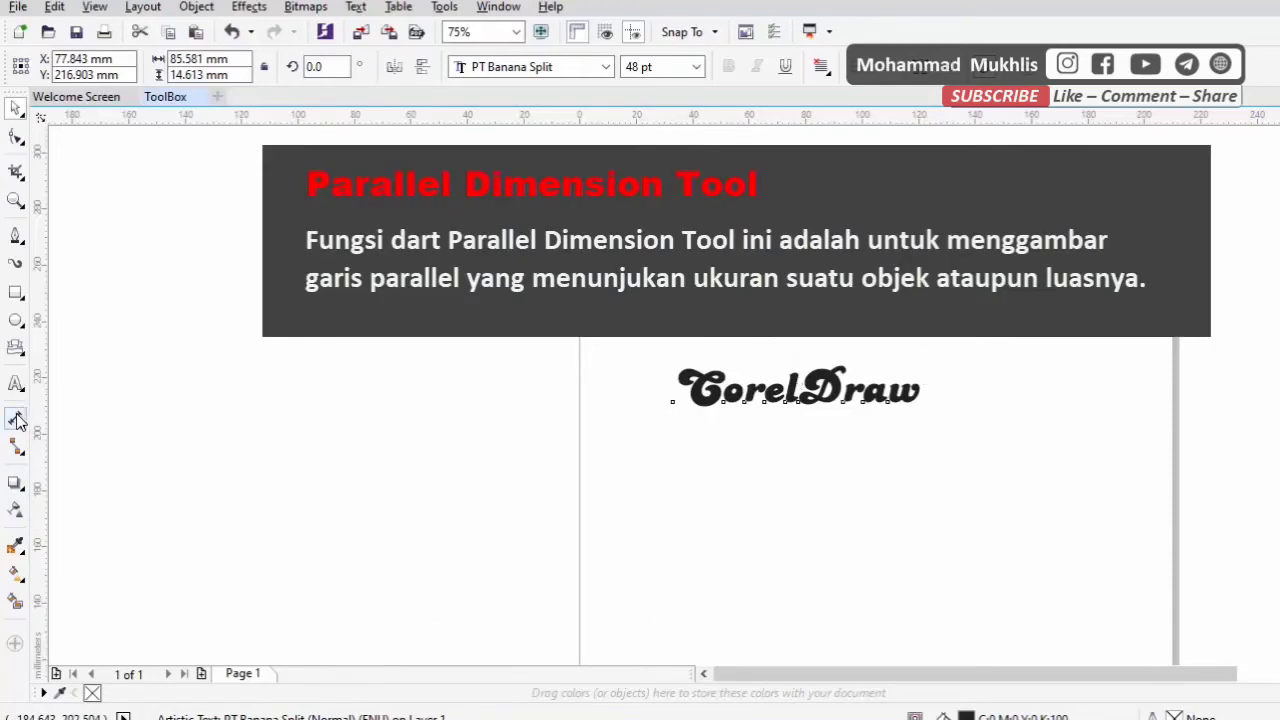
pyautogui.moveTo(930, 437); pyautogui.dragTo(975, 364)
pyautogui.click(660, 253)
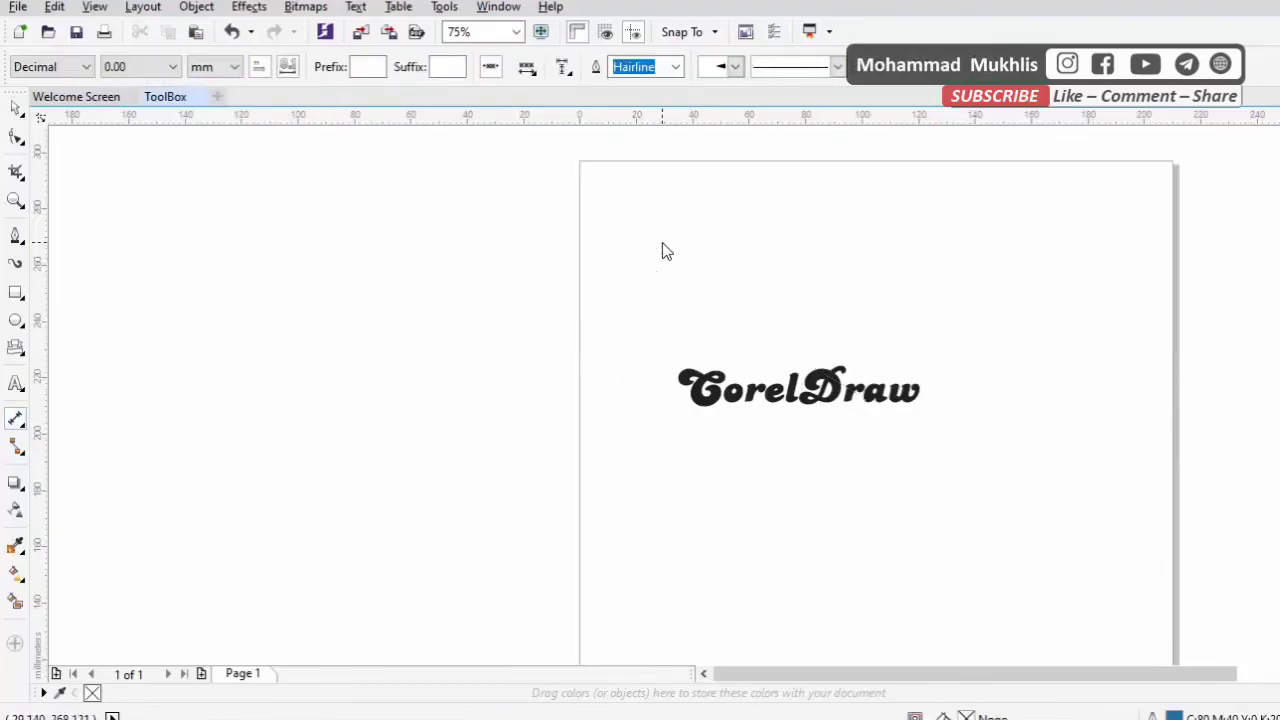
# Draw two nearly horizontal parallel dimensions below the CorelDraw text, one about 211 mm and one about 54 mm long
pyautogui.moveTo(386, 349)
pyautogui.mouseDown()
pyautogui.moveTo(694, 363)
pyautogui.moveTo(866, 516)
pyautogui.moveTo(966, 322)
pyautogui.moveTo(980, 346)
pyautogui.mouseUp()
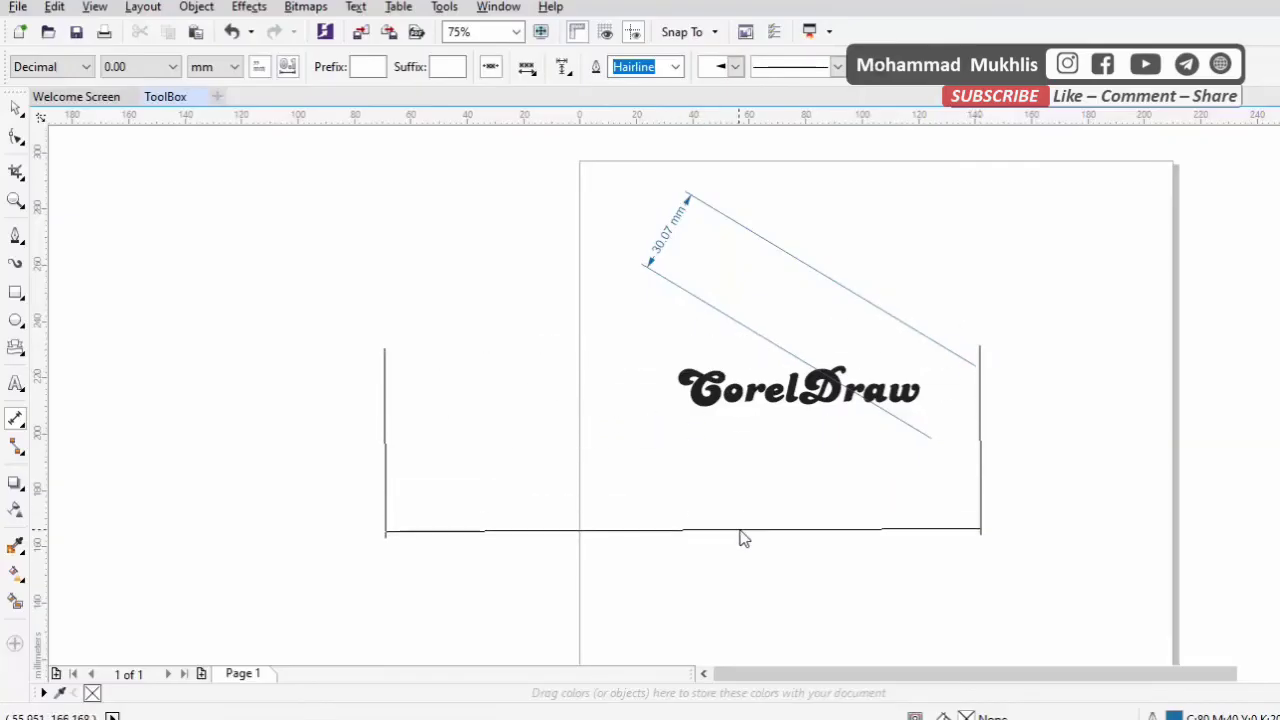
pyautogui.click(755, 506)
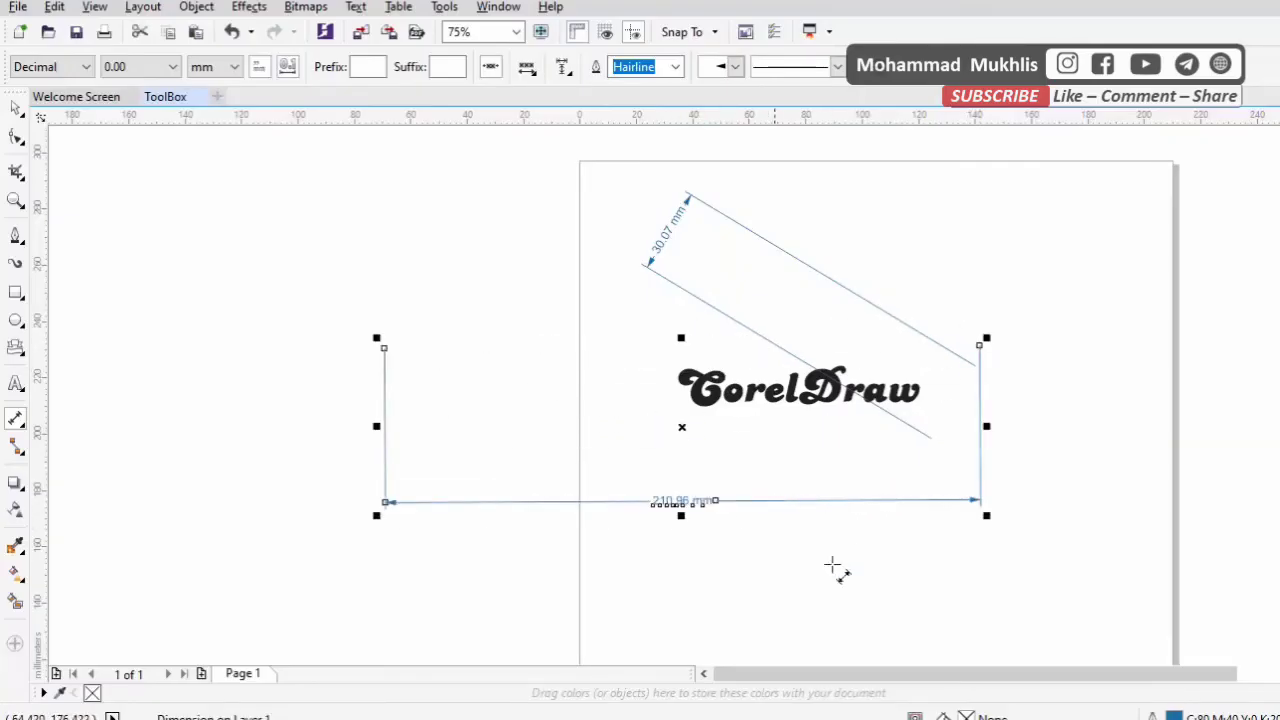
pyautogui.scroll(4, 700, 497)
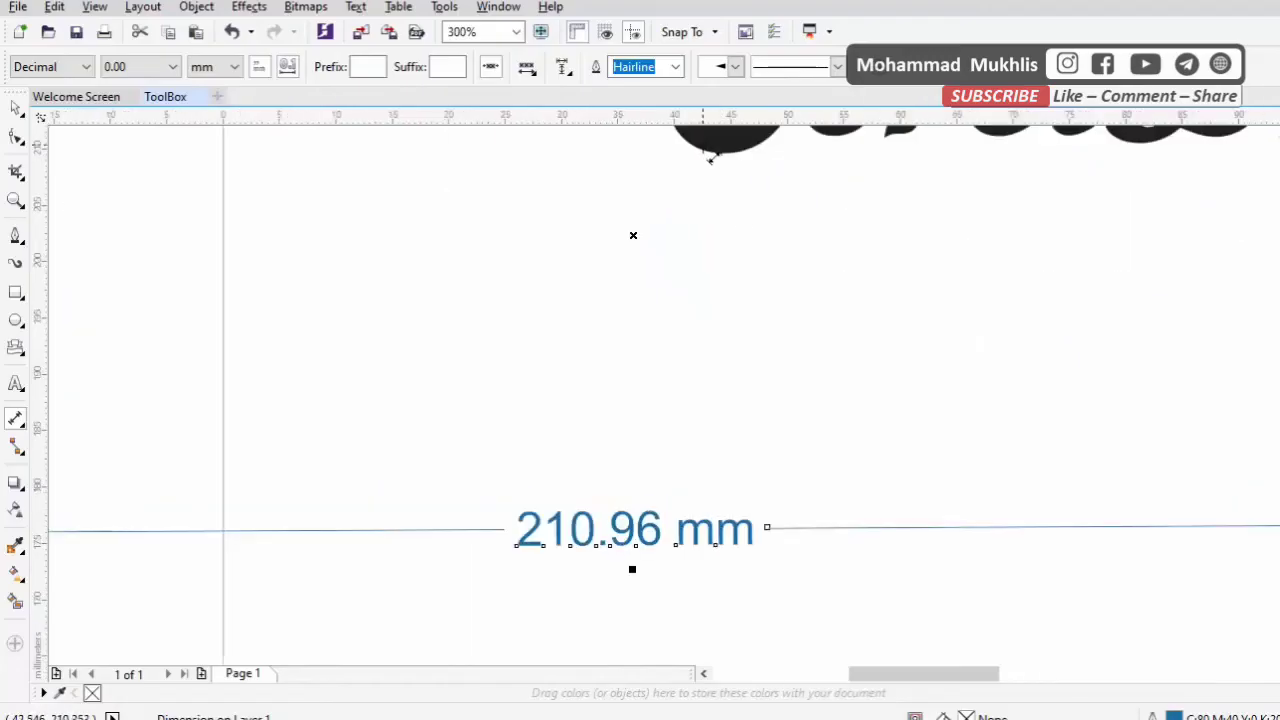
pyautogui.moveTo(338, 175); pyautogui.dragTo(950, 186)
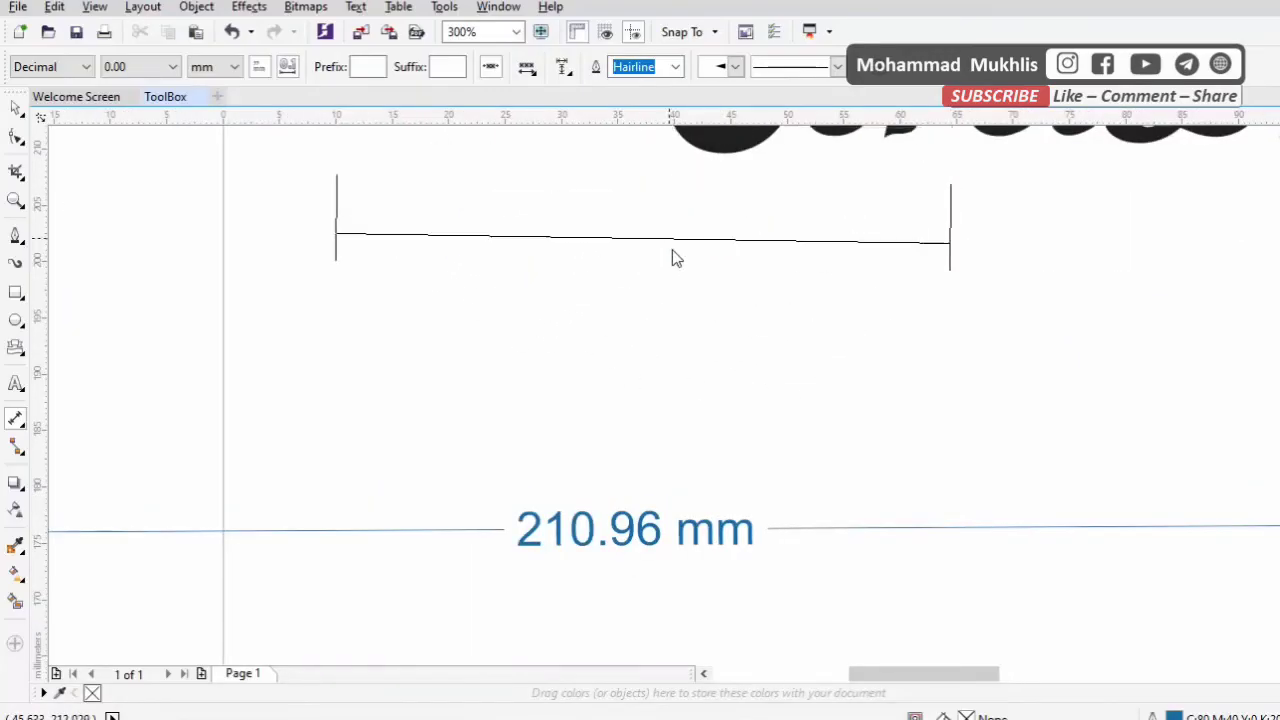
pyautogui.click(675, 290)
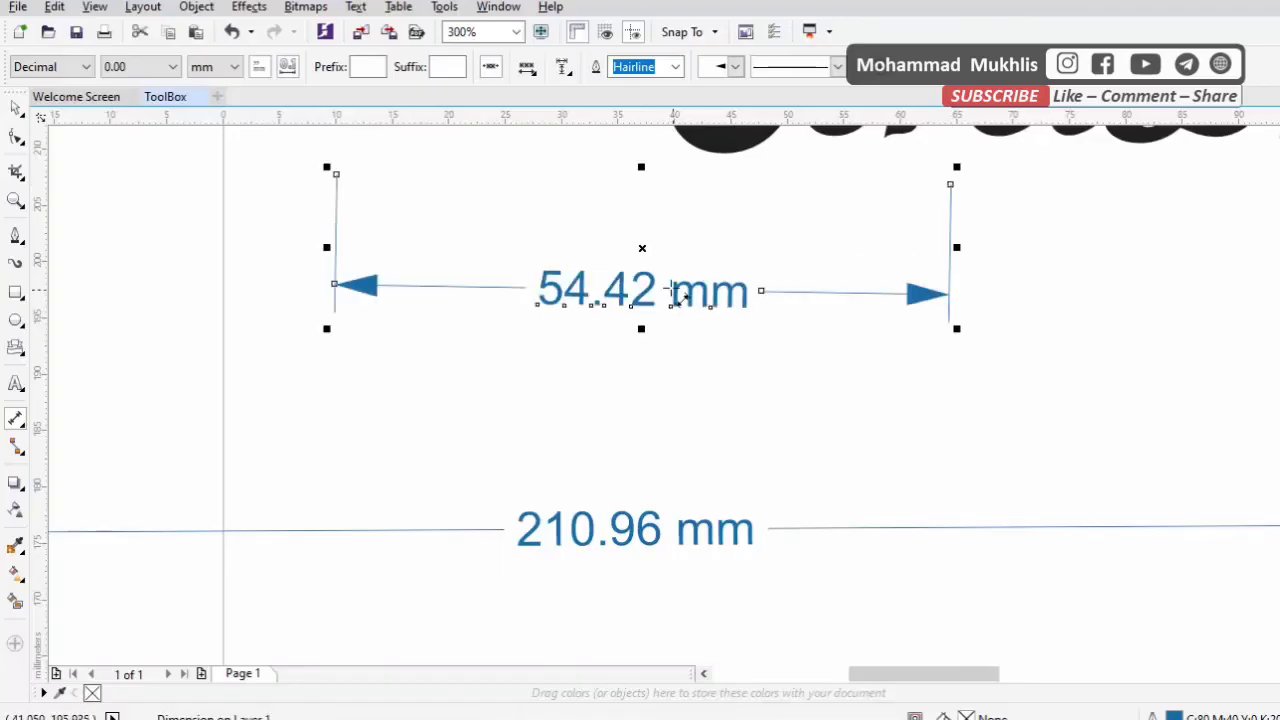
# Delete the CorelDraw text together with all the parallel dimensions around it
pyautogui.press('Escape')
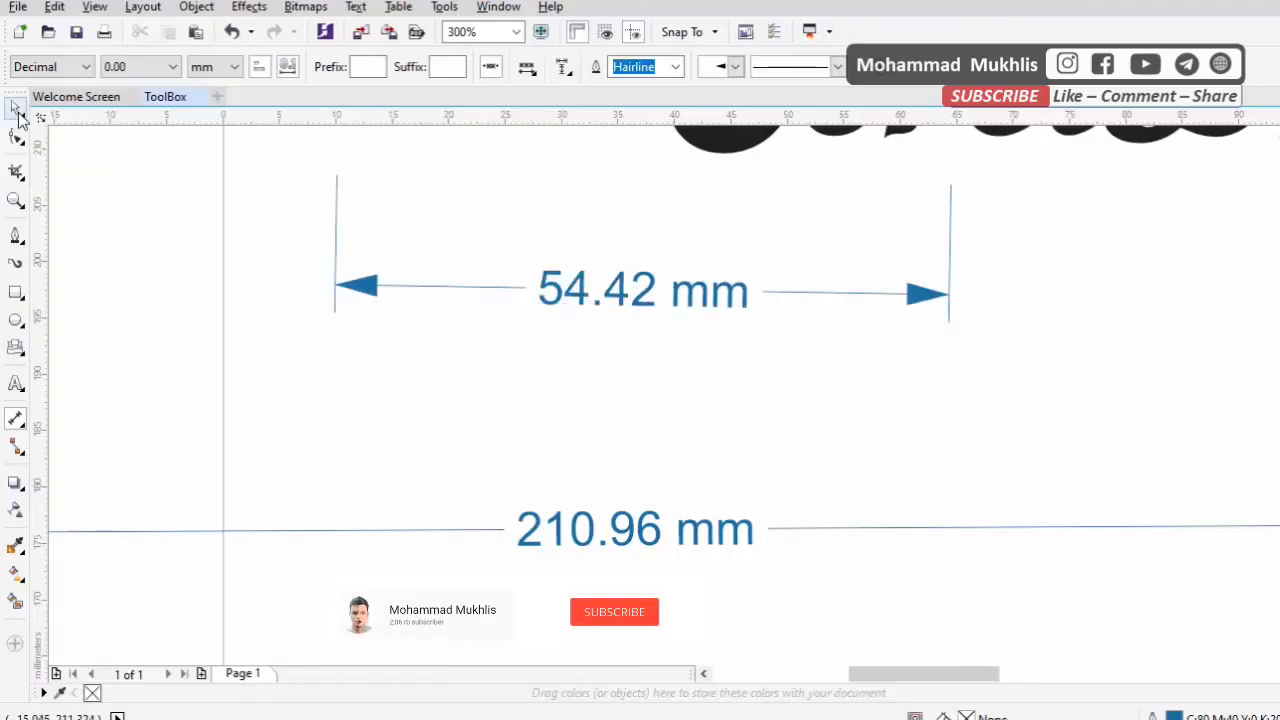
pyautogui.click(628, 292)
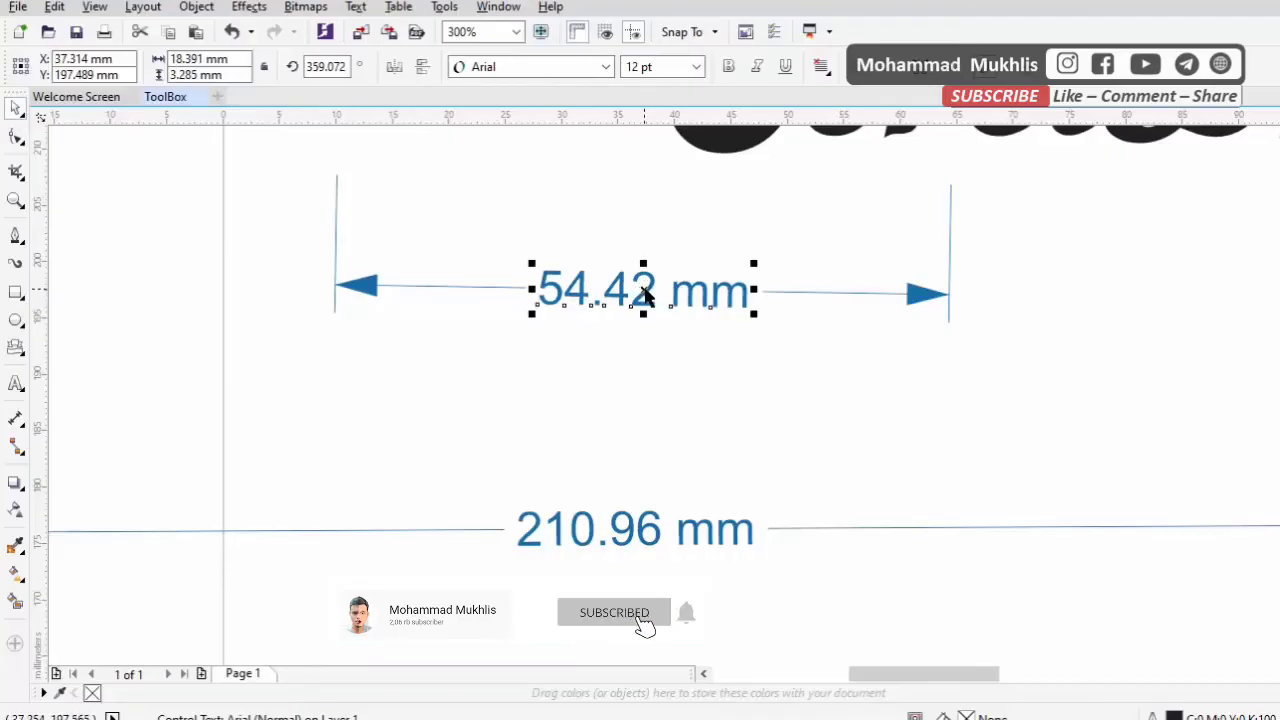
pyautogui.press('Escape')
pyautogui.click(700, 297)
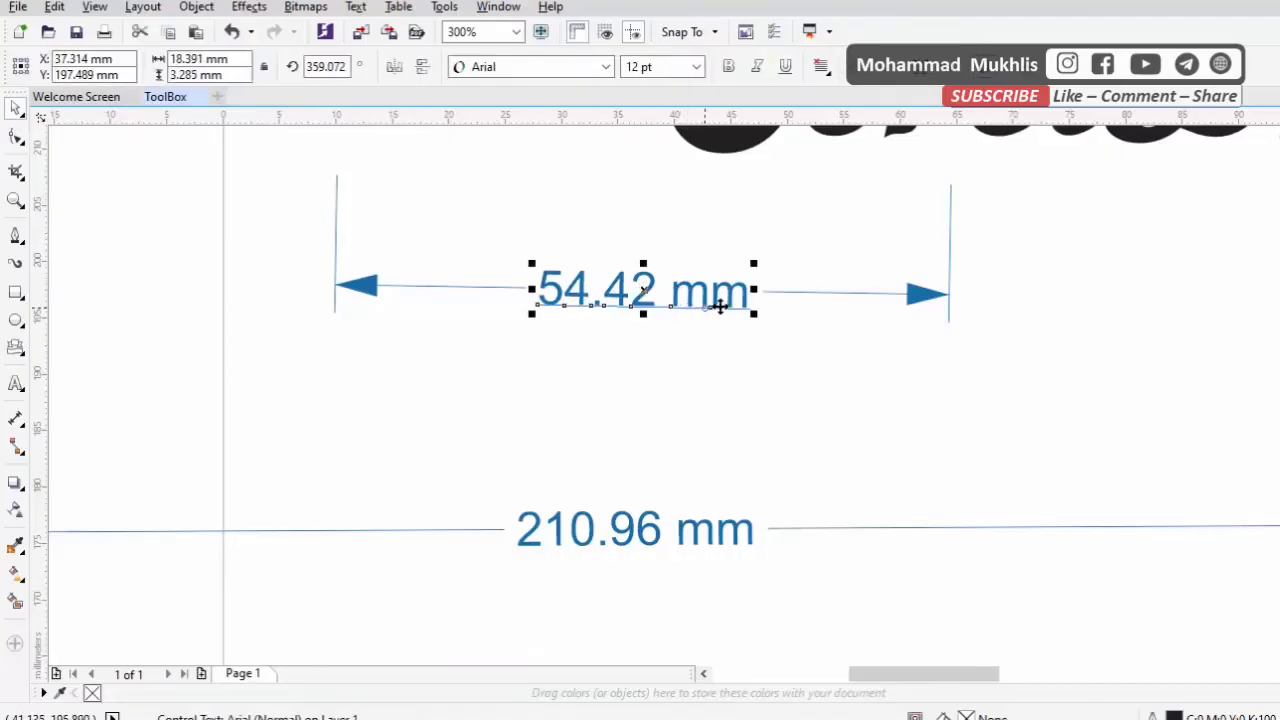
pyautogui.scroll(-2, 700, 297)
pyautogui.scroll(-3, 745, 312)
pyautogui.moveTo(980, 426); pyautogui.dragTo(538, 172)
pyautogui.press('Delete')
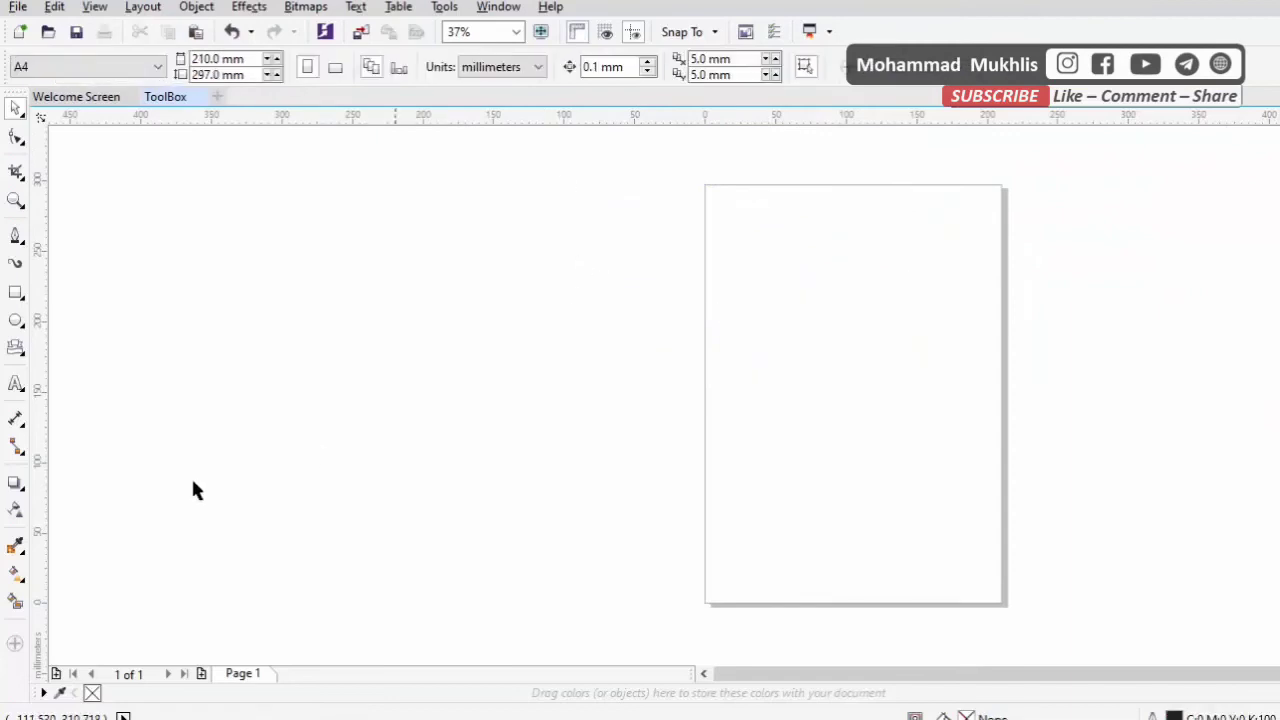
# Draw eight separate slanted lines around the page's left edge with the Straight-Line Connector tool
pyautogui.scroll(2, 649, 403)
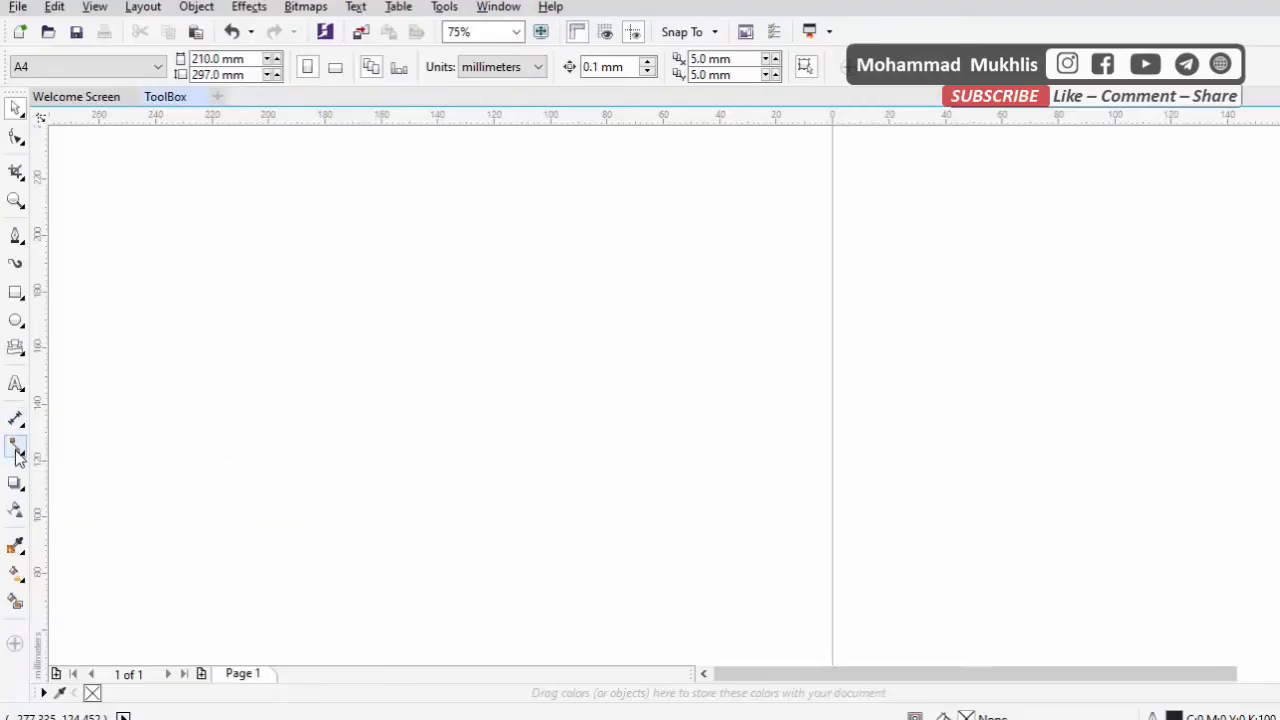
pyautogui.click(17, 453)
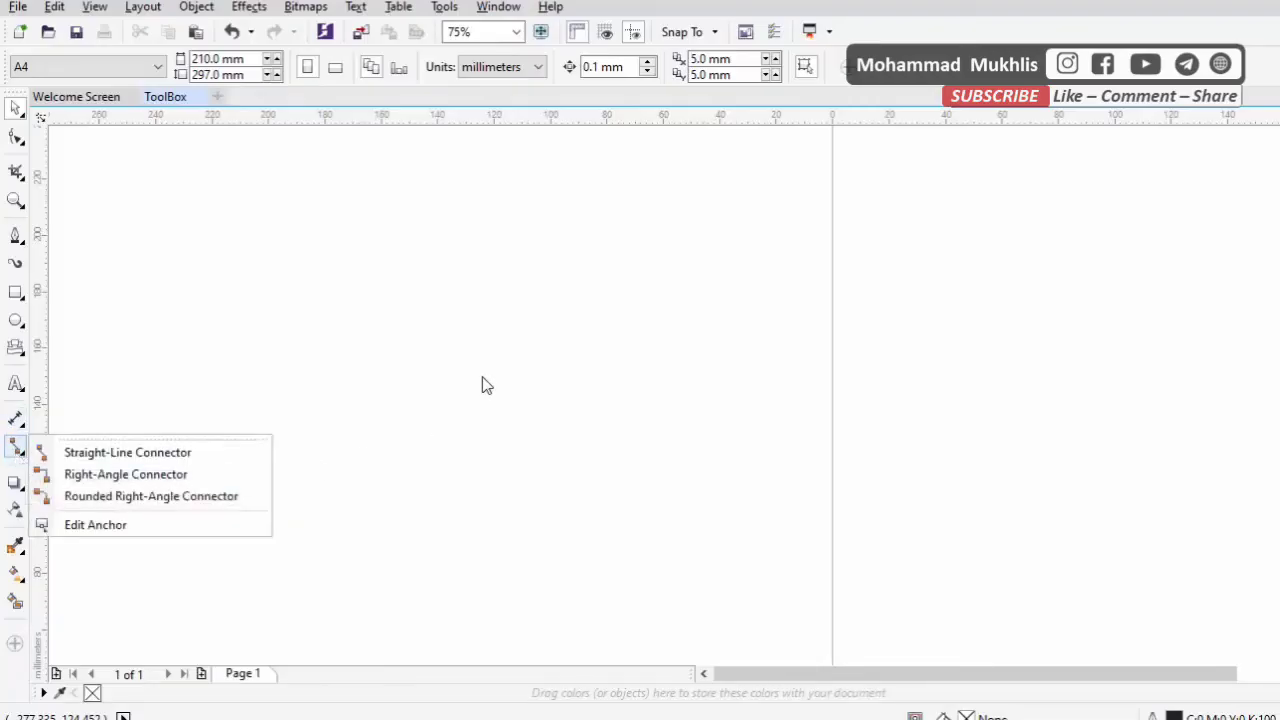
pyautogui.click(135, 455)
pyautogui.moveTo(464, 379); pyautogui.dragTo(567, 445)
pyautogui.moveTo(658, 373)
pyautogui.mouseDown()
pyautogui.moveTo(814, 234)
pyautogui.moveTo(860, 215)
pyautogui.mouseUp()
pyautogui.moveTo(674, 242); pyautogui.dragTo(516, 259)
pyautogui.moveTo(476, 334); pyautogui.dragTo(578, 416)
pyautogui.moveTo(656, 447)
pyautogui.mouseDown()
pyautogui.moveTo(726, 443)
pyautogui.moveTo(789, 395)
pyautogui.mouseUp()
pyautogui.moveTo(800, 343); pyautogui.dragTo(900, 322)
pyautogui.moveTo(918, 293); pyautogui.dragTo(1062, 183)
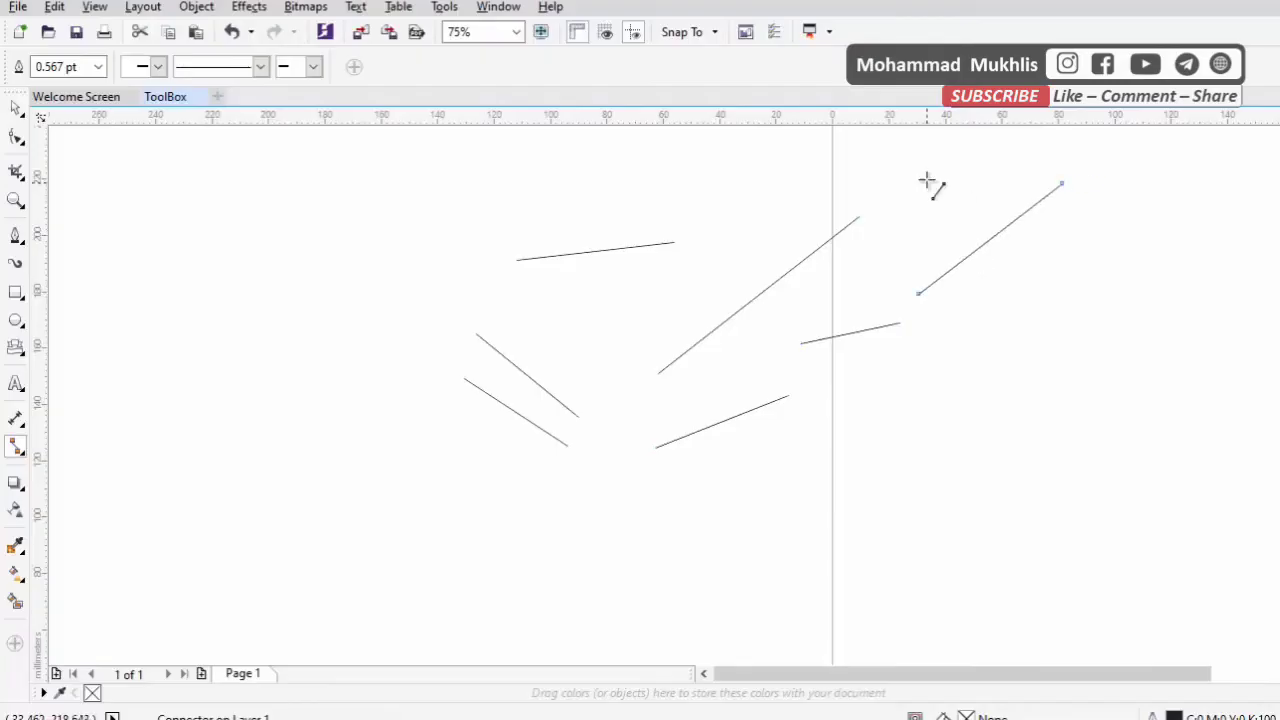
pyautogui.moveTo(928, 180); pyautogui.dragTo(851, 140)
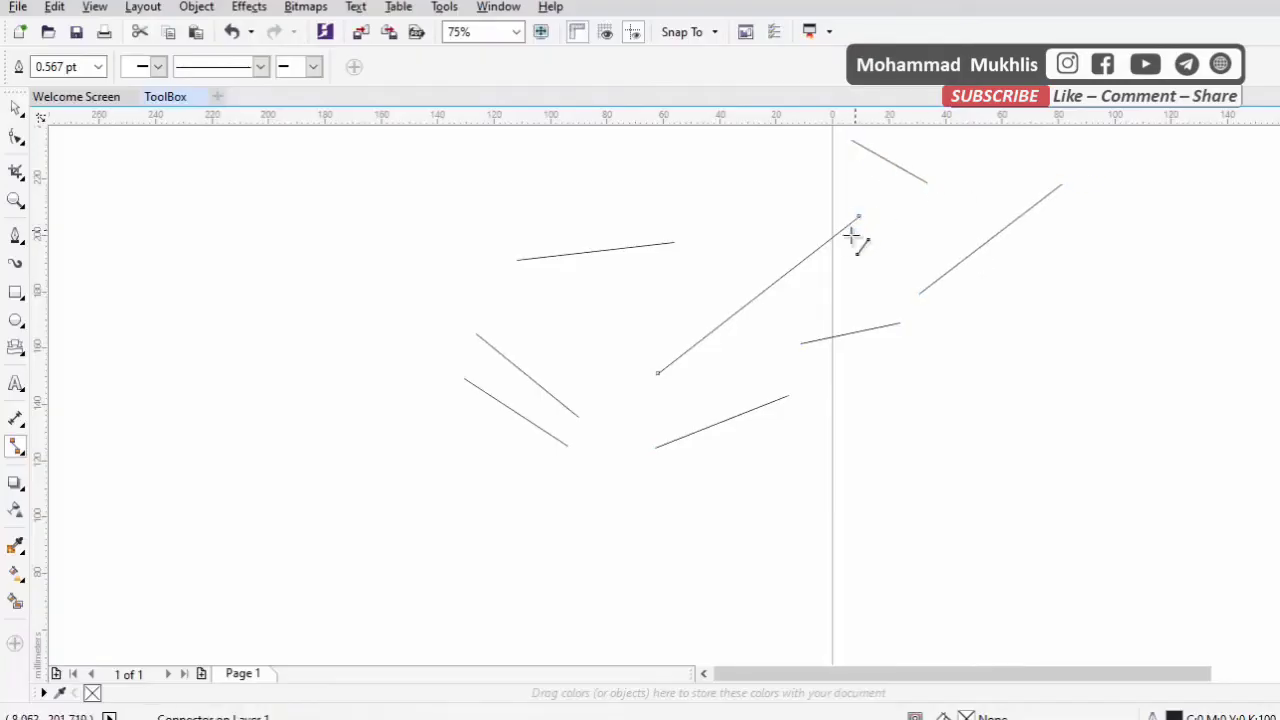
# Join the end nodes of the five rightmost connector lines with five more straight-line connectors to close an irregular outline
pyautogui.moveTo(851, 140); pyautogui.dragTo(859, 220)
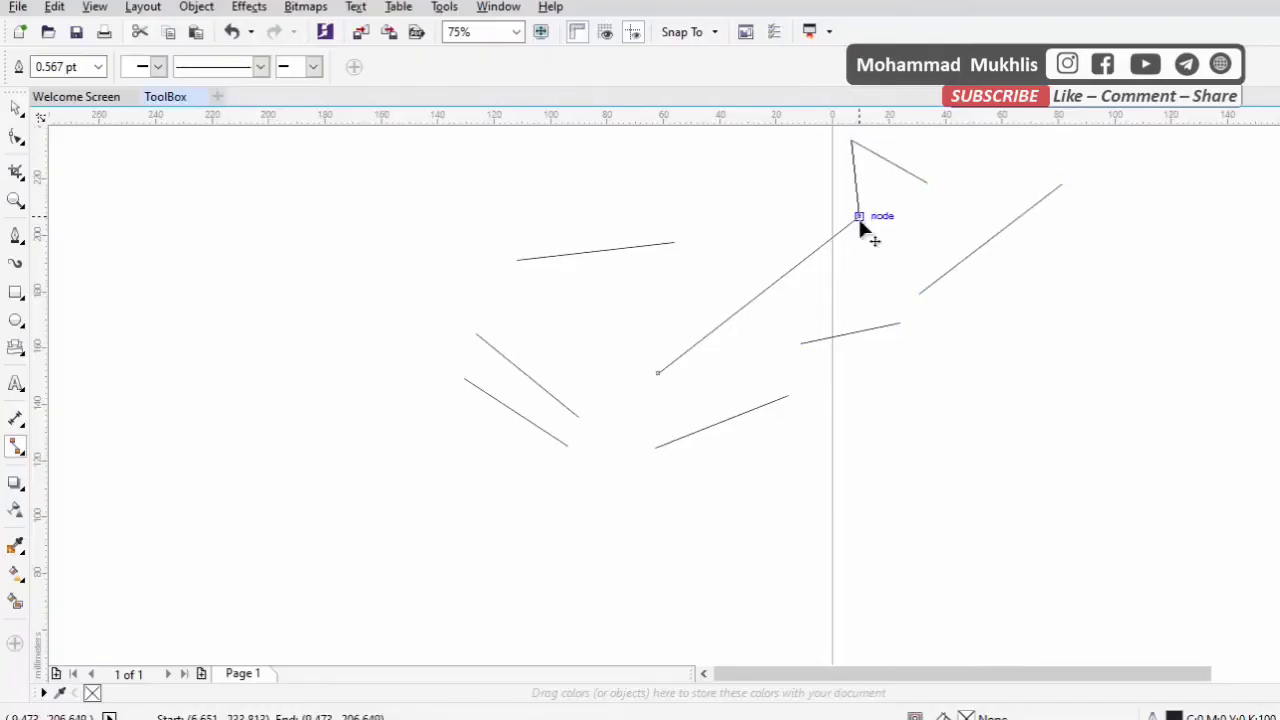
pyautogui.moveTo(928, 181)
pyautogui.mouseDown()
pyautogui.moveTo(1074, 189)
pyautogui.moveTo(1054, 192)
pyautogui.mouseUp()
pyautogui.moveTo(925, 302); pyautogui.dragTo(900, 323)
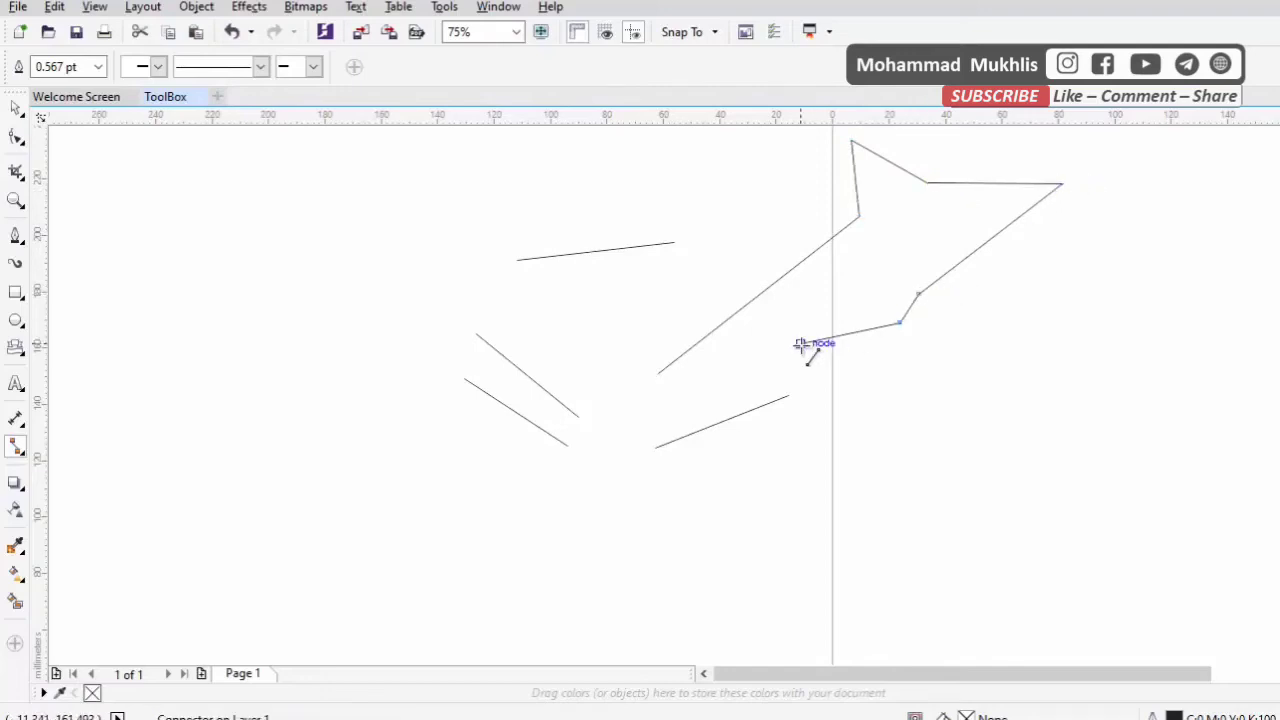
pyautogui.moveTo(800, 343); pyautogui.dragTo(791, 398)
pyautogui.moveTo(655, 447); pyautogui.dragTo(657, 374)
pyautogui.click(16, 108)
pyautogui.click(893, 291)
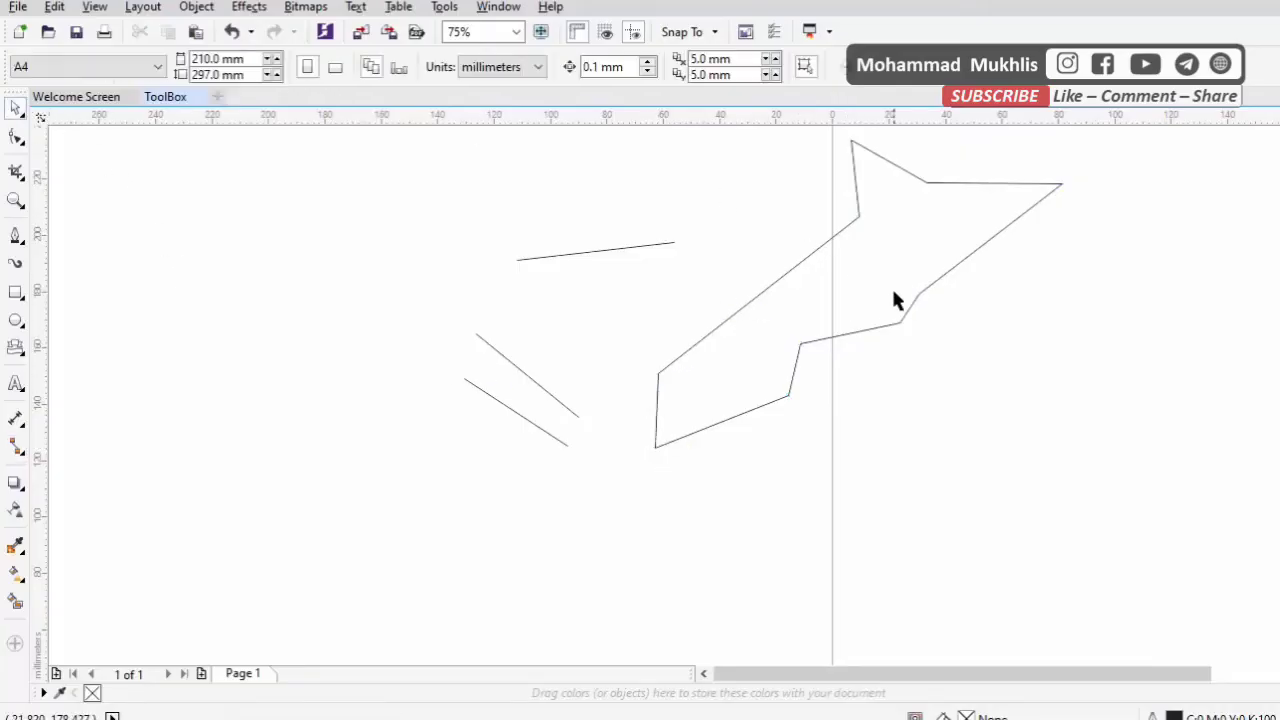
# Select the closed outline and the three loose connector lines and delete them all
pyautogui.moveTo(1122, 525); pyautogui.dragTo(608, 86)
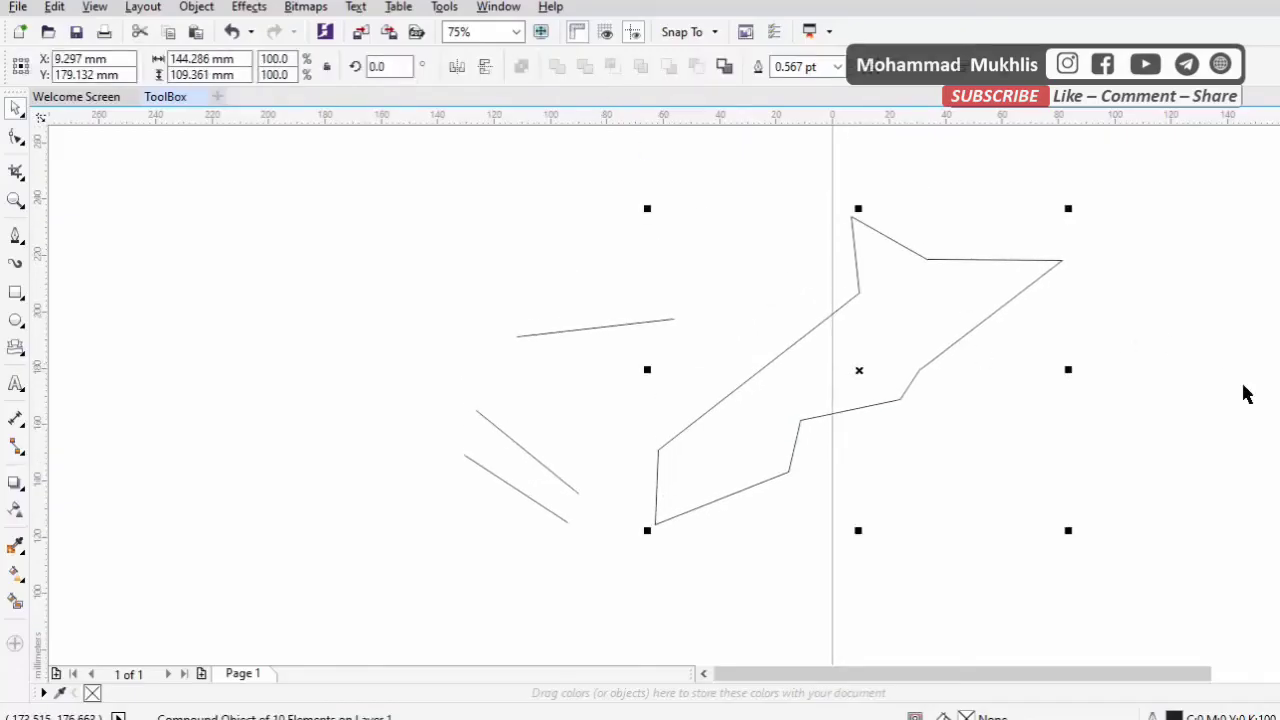
pyautogui.click(887, 392)
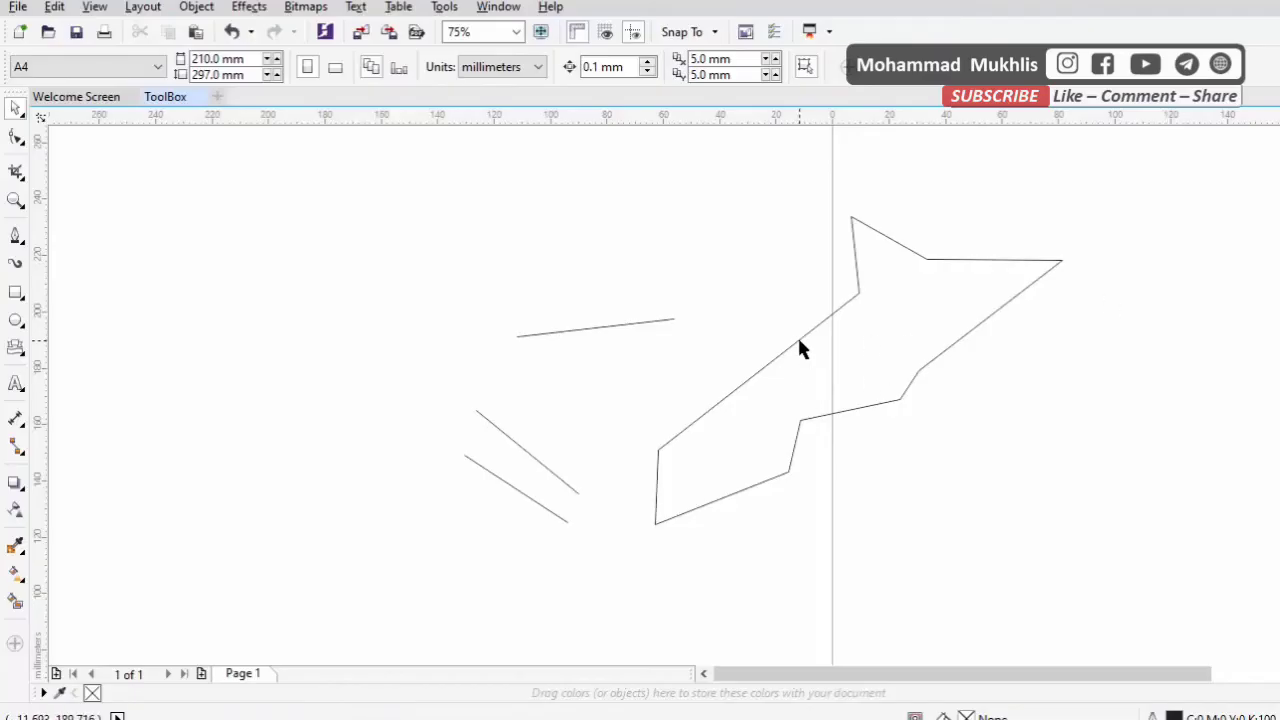
pyautogui.scroll(-2, 794, 423)
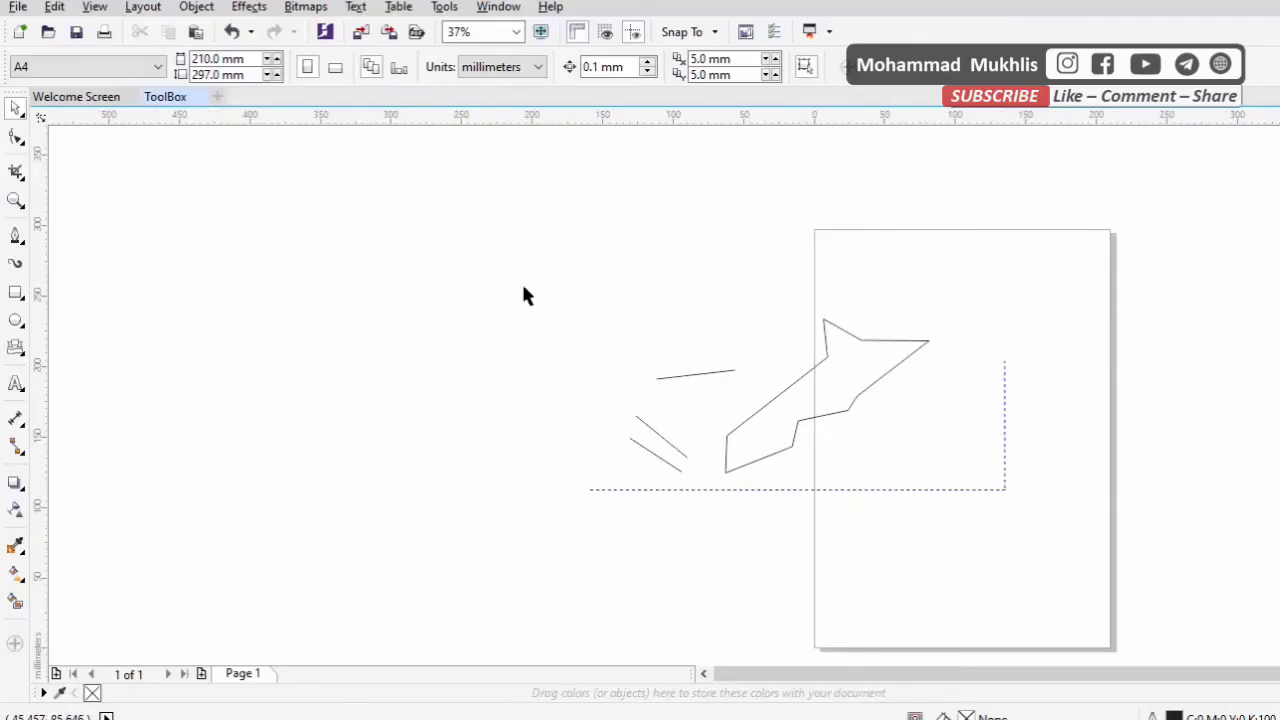
pyautogui.moveTo(527, 296); pyautogui.dragTo(511, 243)
pyautogui.press('Delete')
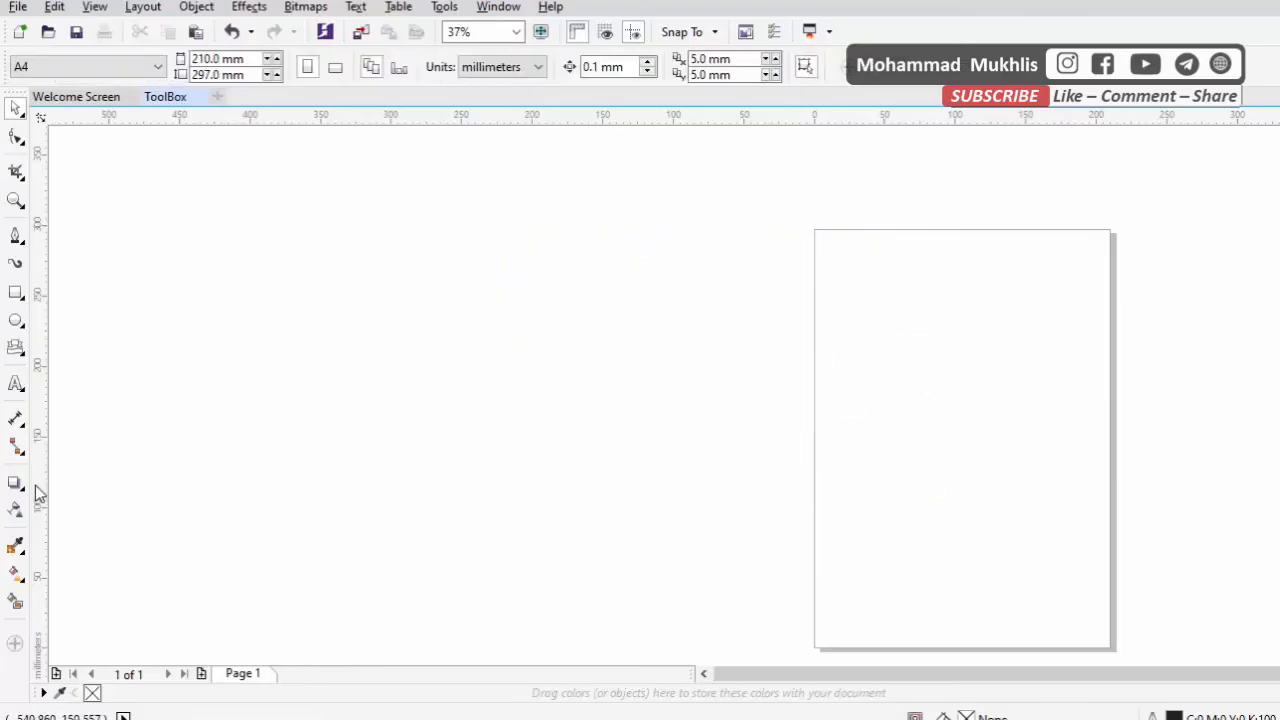
# Draw a rectangle about 38 by 29 mm just inside the page's left edge and fill it red
pyautogui.click(16, 484)
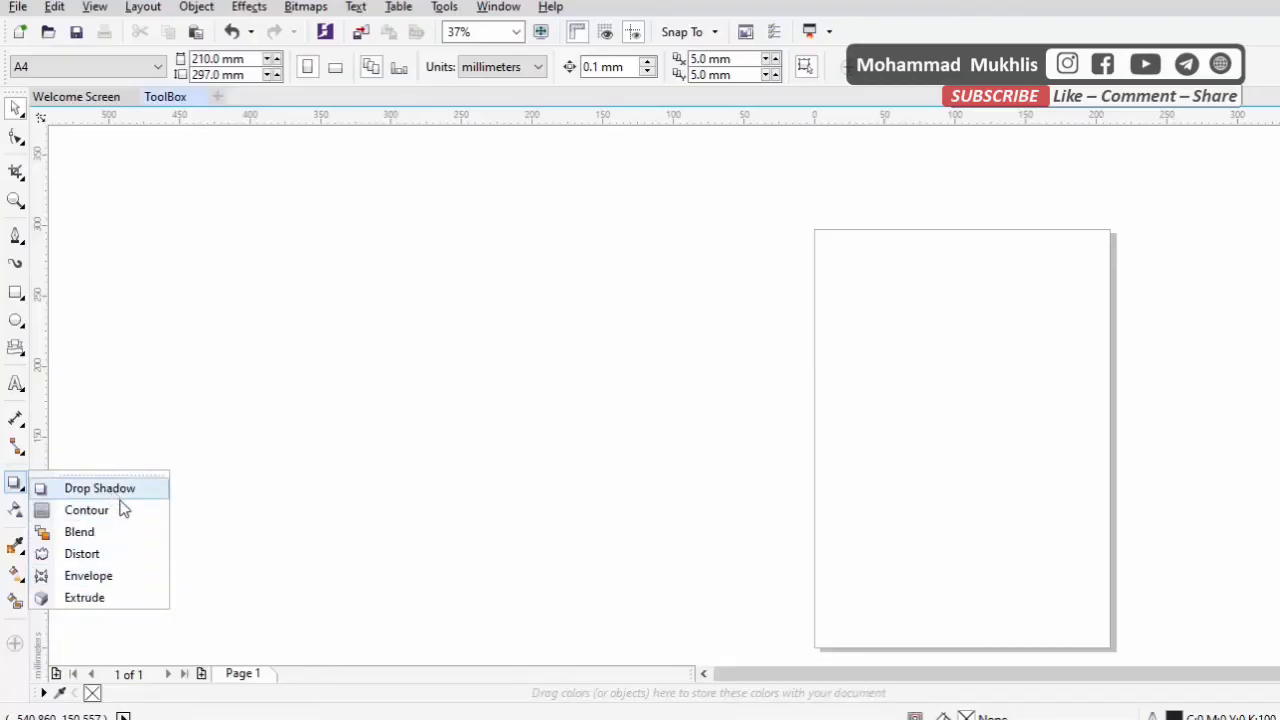
pyautogui.click(163, 393)
pyautogui.click(17, 295)
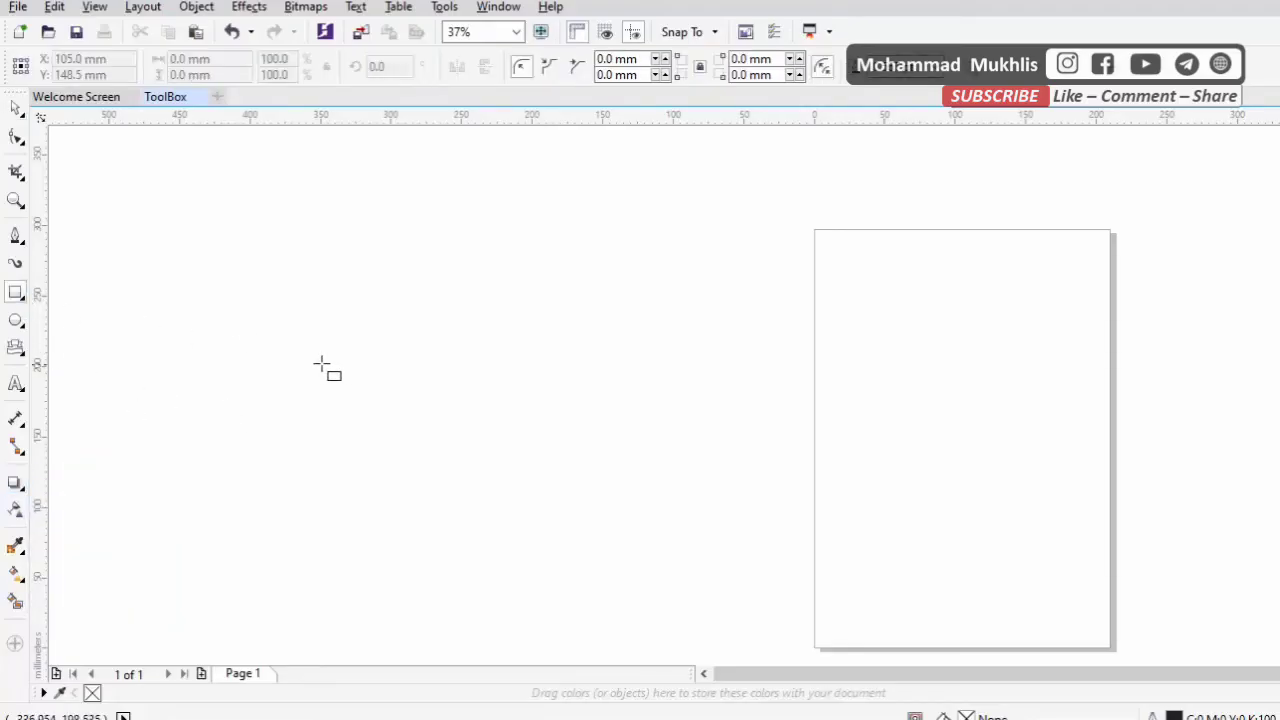
pyautogui.scroll(5, 871, 654)
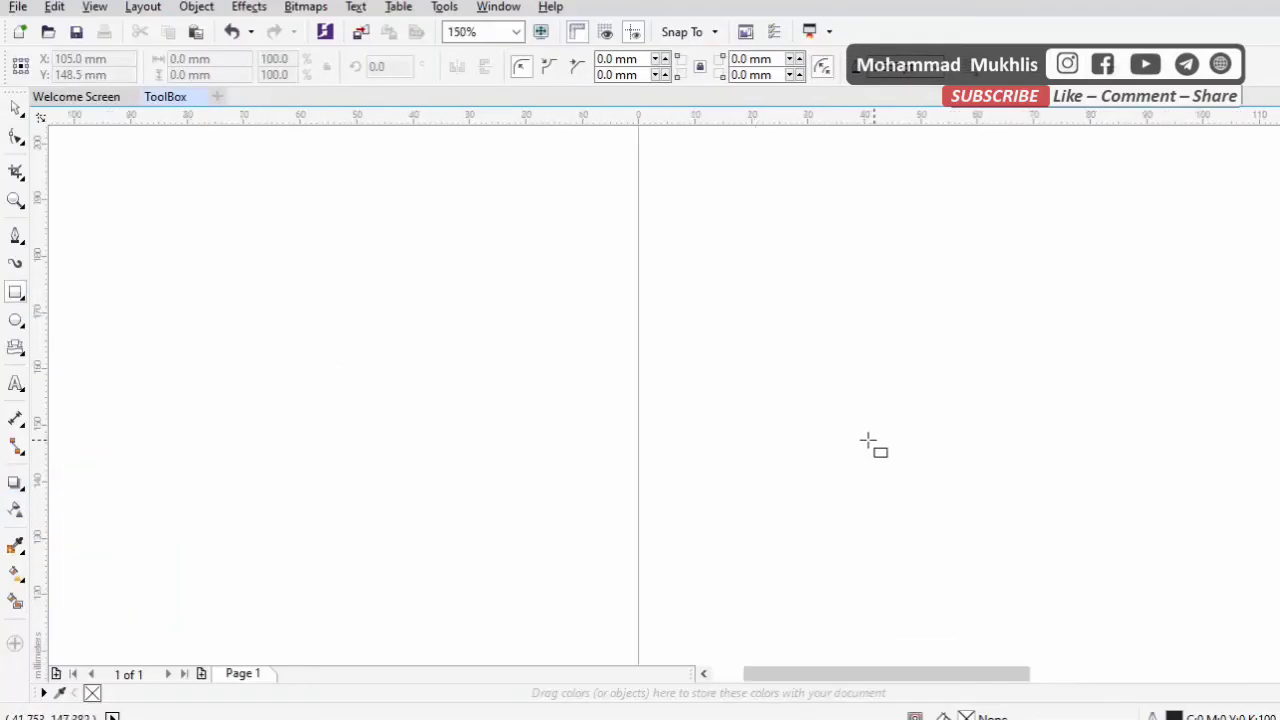
pyautogui.moveTo(843, 678); pyautogui.dragTo(955, 680)
pyautogui.moveTo(221, 306)
pyautogui.mouseDown()
pyautogui.moveTo(334, 357)
pyautogui.moveTo(414, 414)
pyautogui.moveTo(437, 467)
pyautogui.mouseUp()
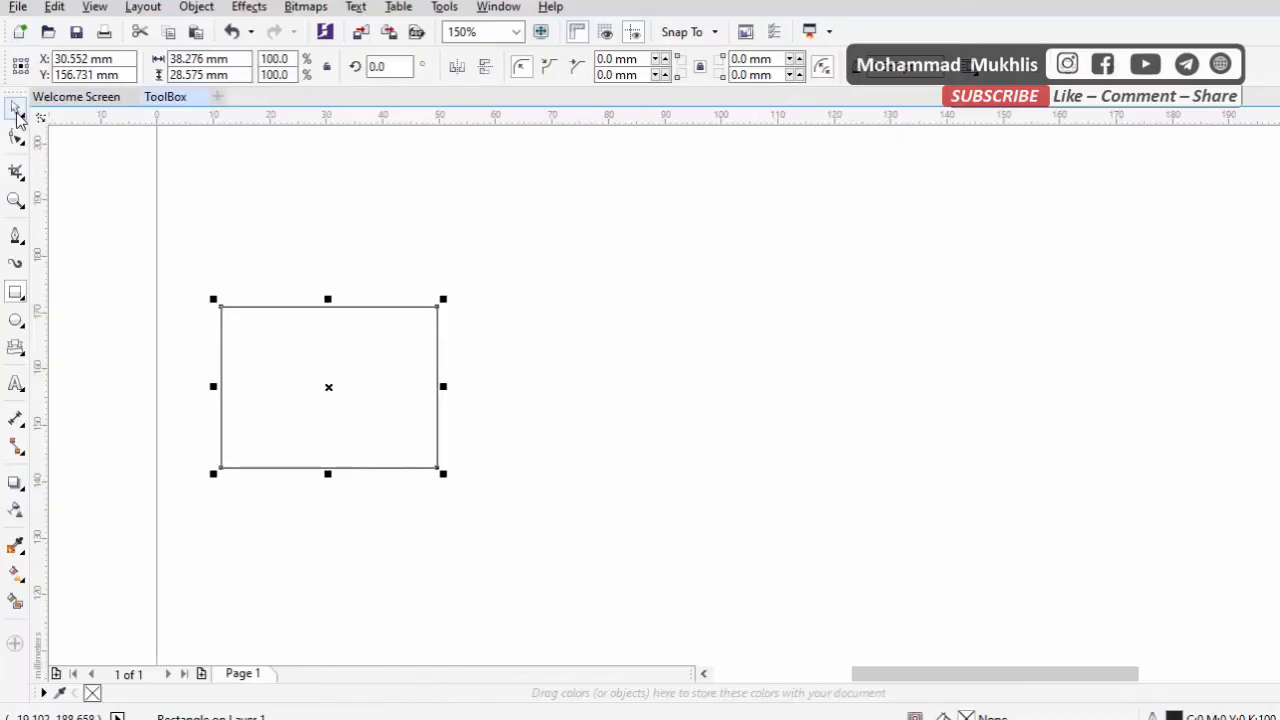
pyautogui.click(16, 110)
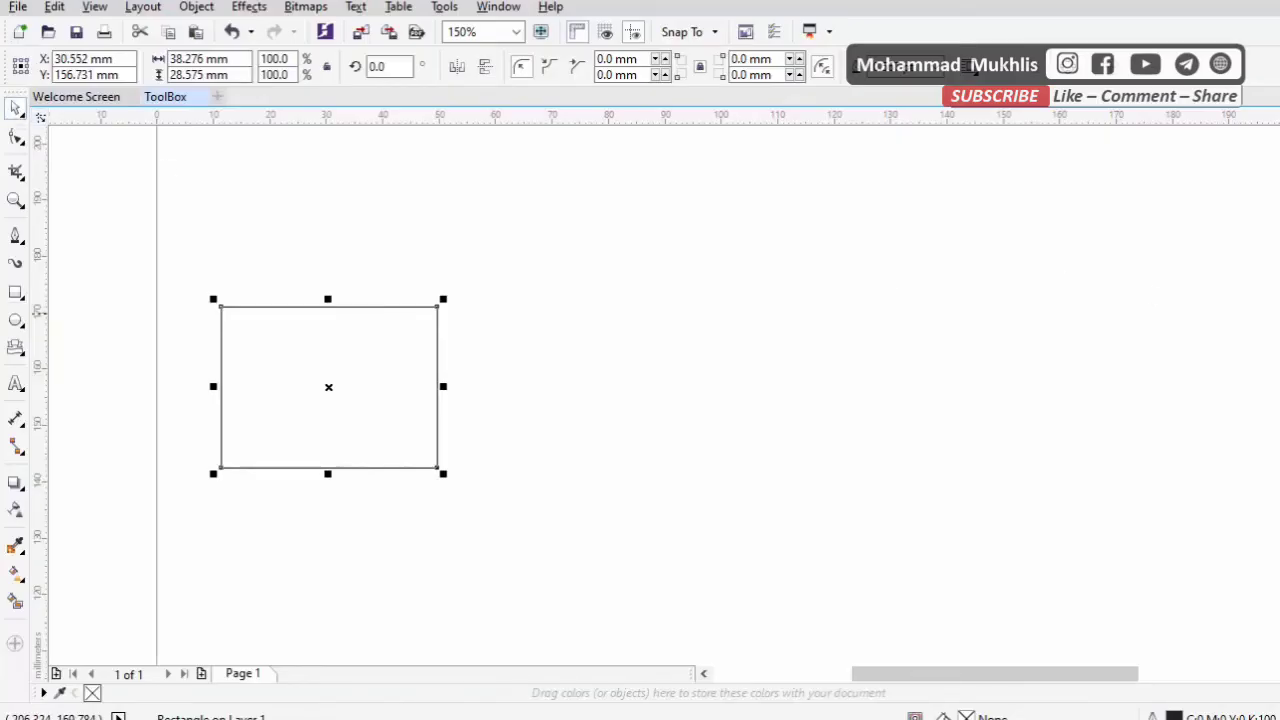
pyautogui.click(1279, 325)
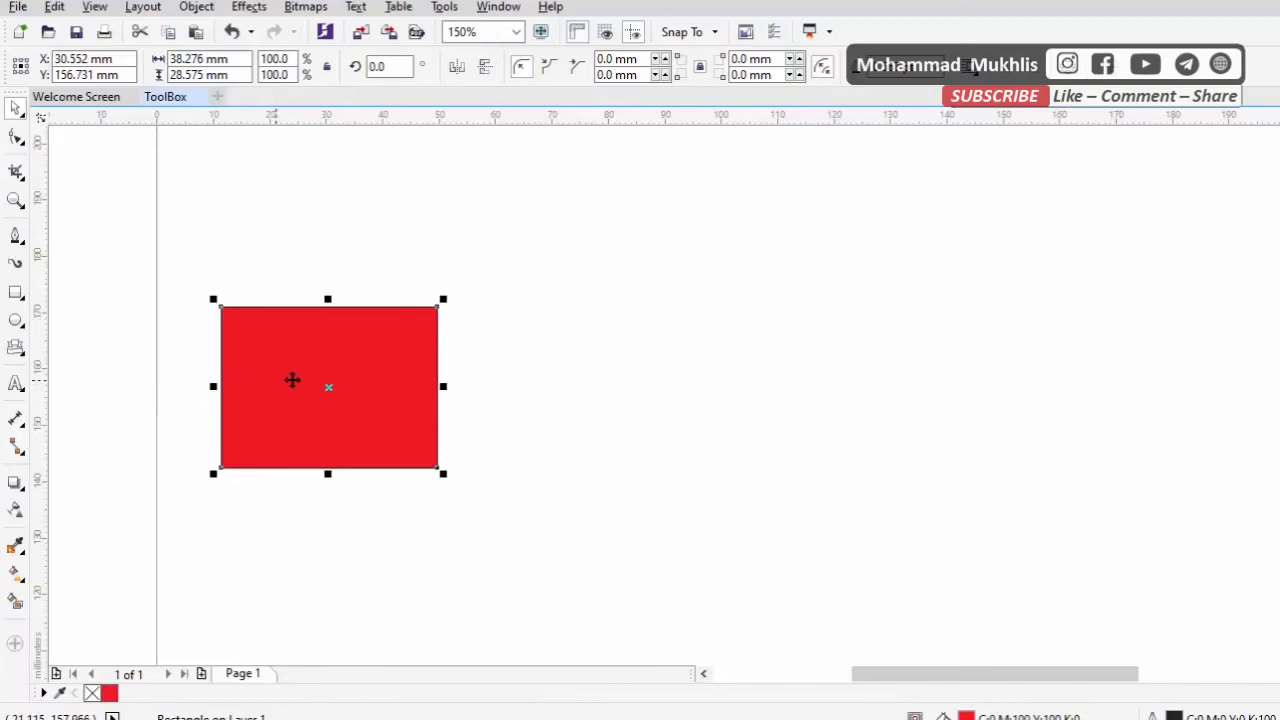
# Place a copy of the red rectangle about 45 mm to its right and fill the copy yellow
pyautogui.moveTo(288, 379); pyautogui.dragTo(531, 381)
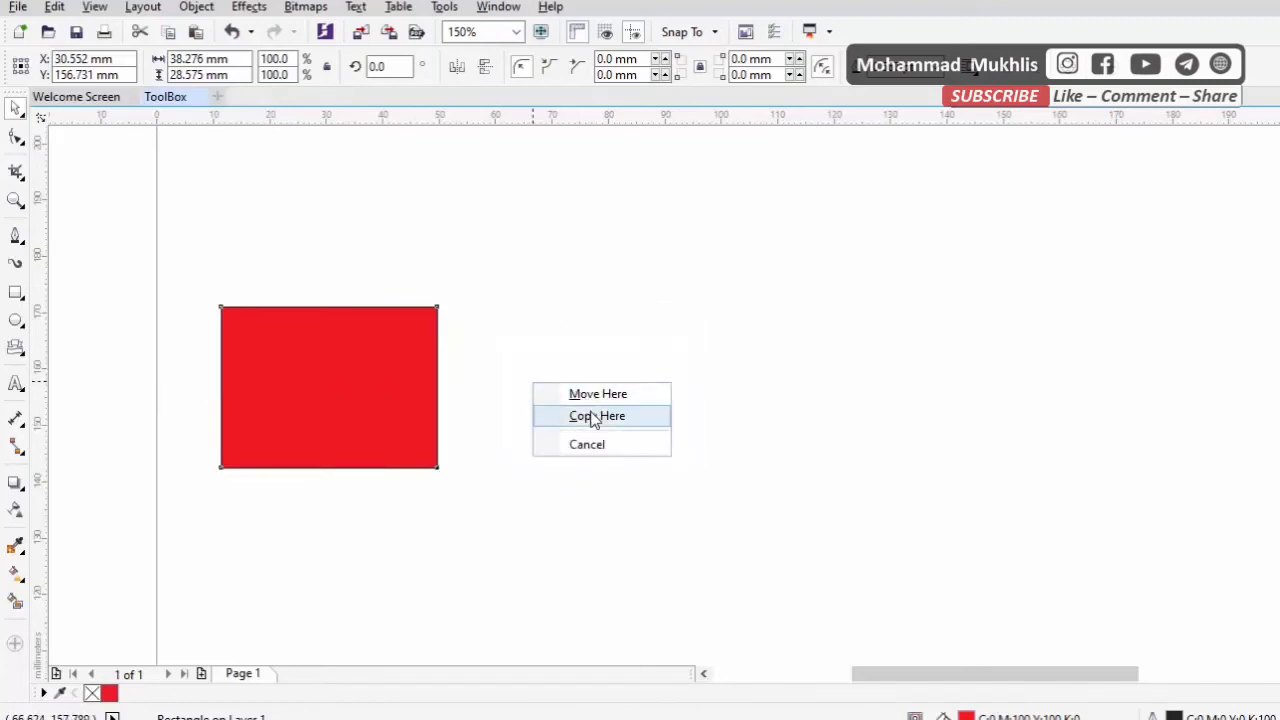
pyautogui.click(591, 417)
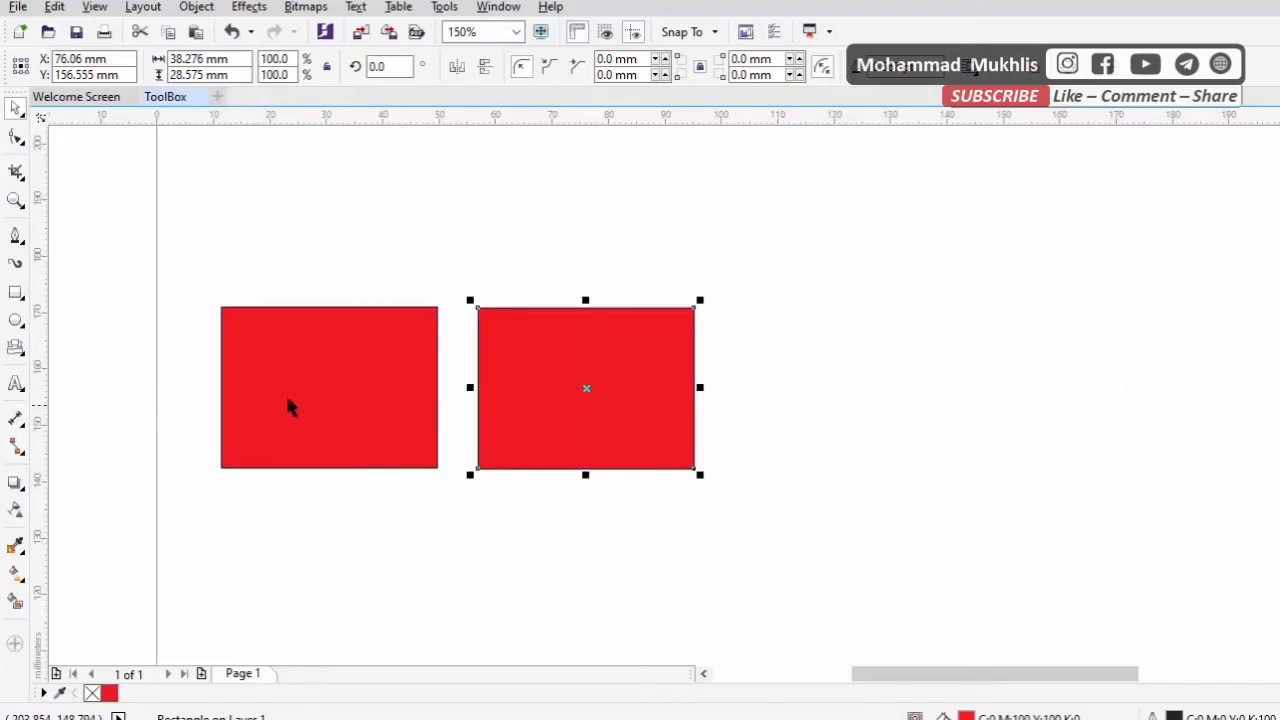
# Add a drop shadow to the red rectangle, offset about 4.6 mm to the right and 4.7 mm upward
pyautogui.click(18, 484)
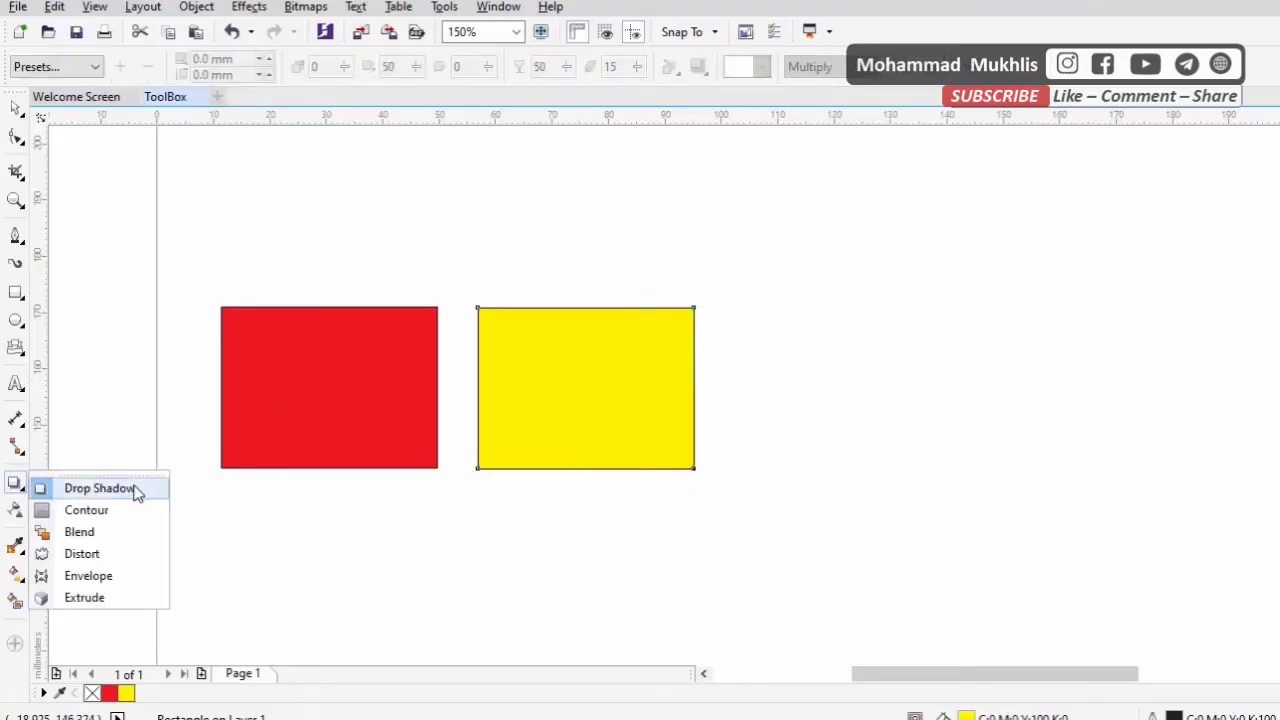
pyautogui.click(135, 488)
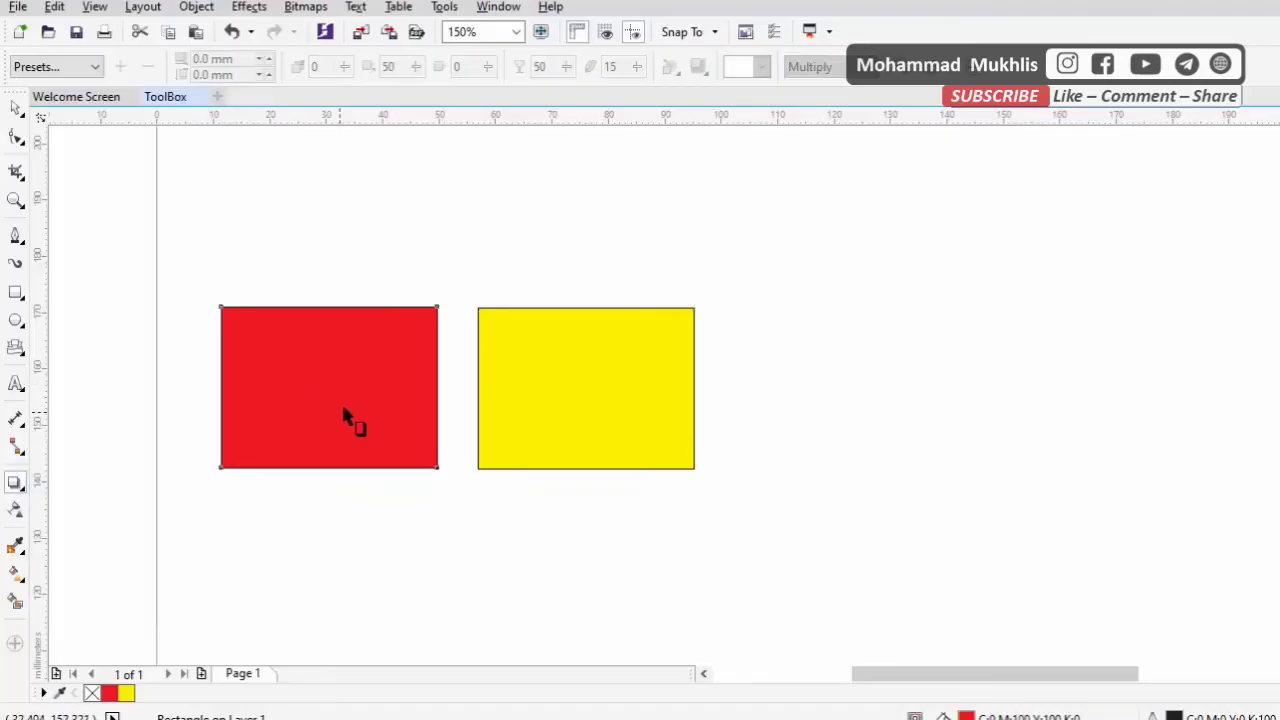
pyautogui.moveTo(330, 388); pyautogui.dragTo(434, 278)
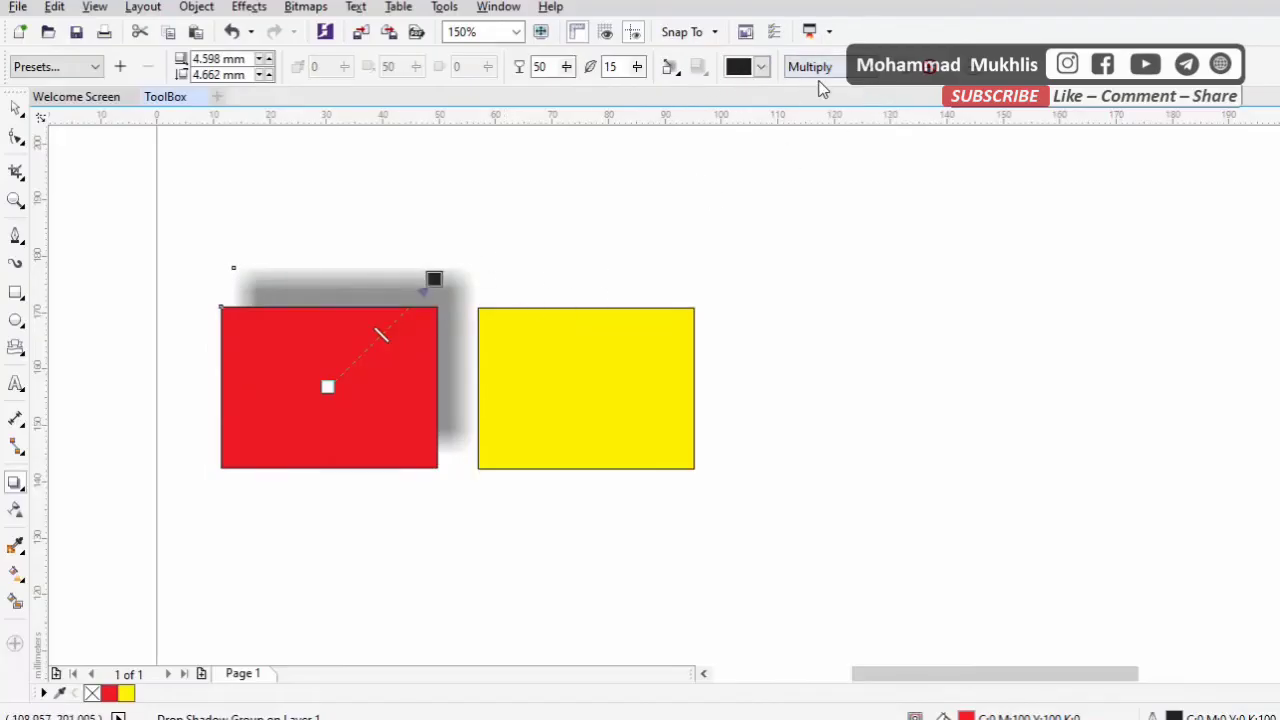
# Try the Normal, Divide and Subtract merge modes on the drop shadow and return it to Multiply
pyautogui.click(868, 77)
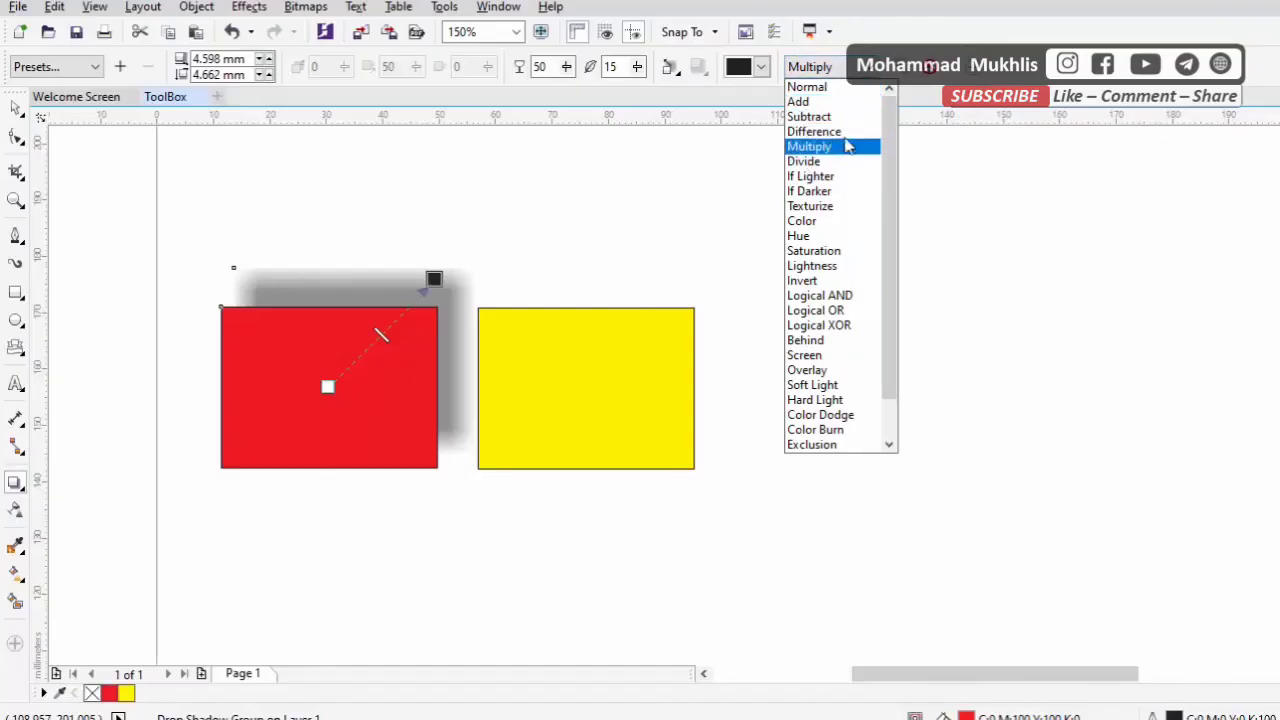
pyautogui.click(843, 88)
pyautogui.click(836, 70)
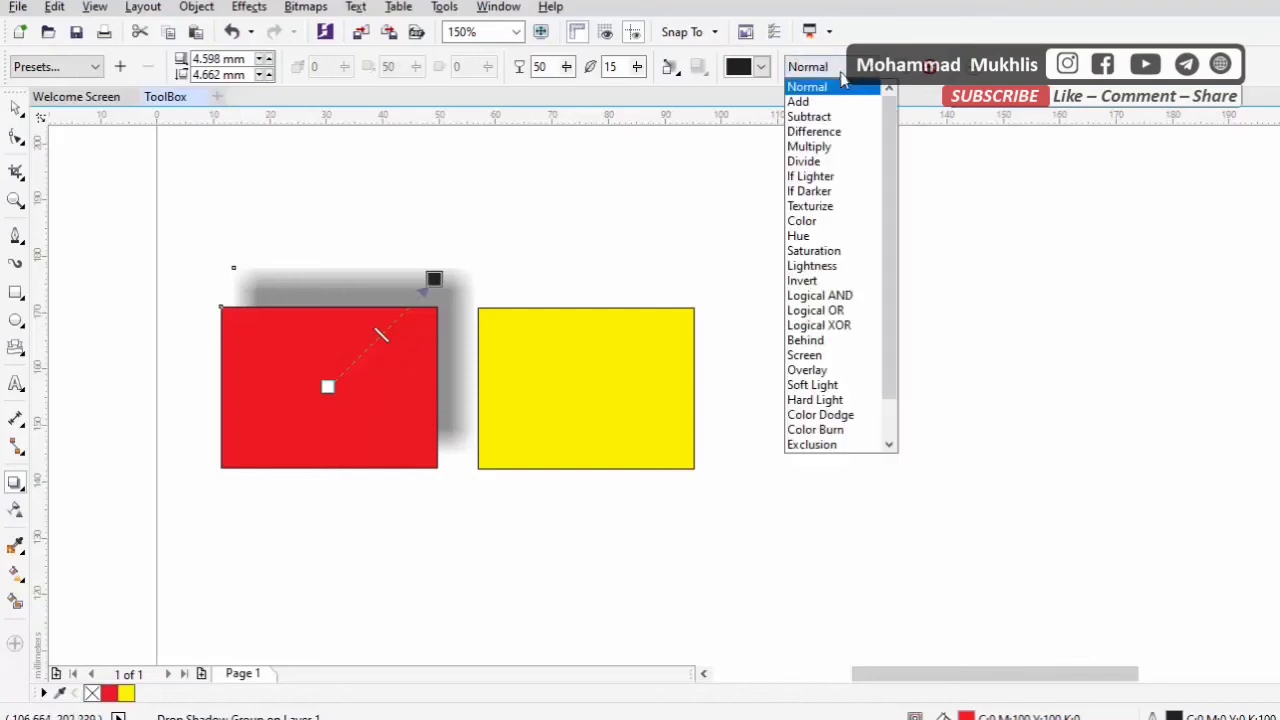
pyautogui.click(840, 161)
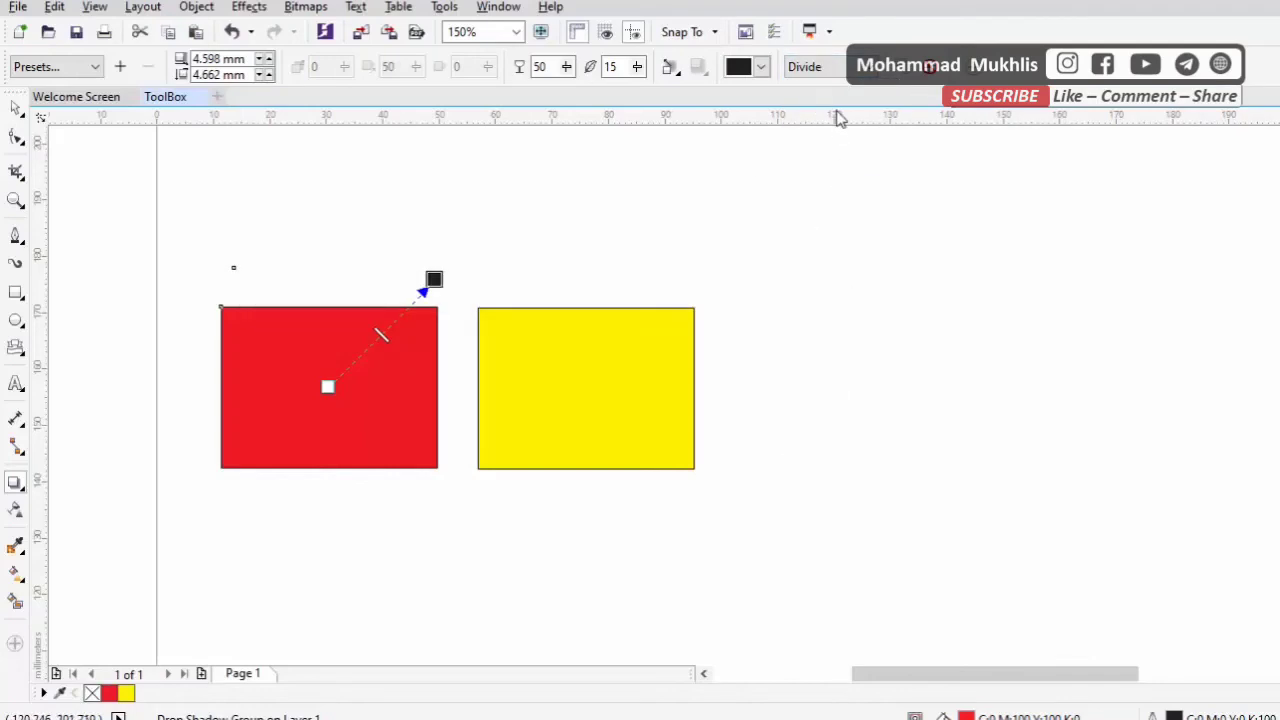
pyautogui.click(840, 72)
pyautogui.click(841, 120)
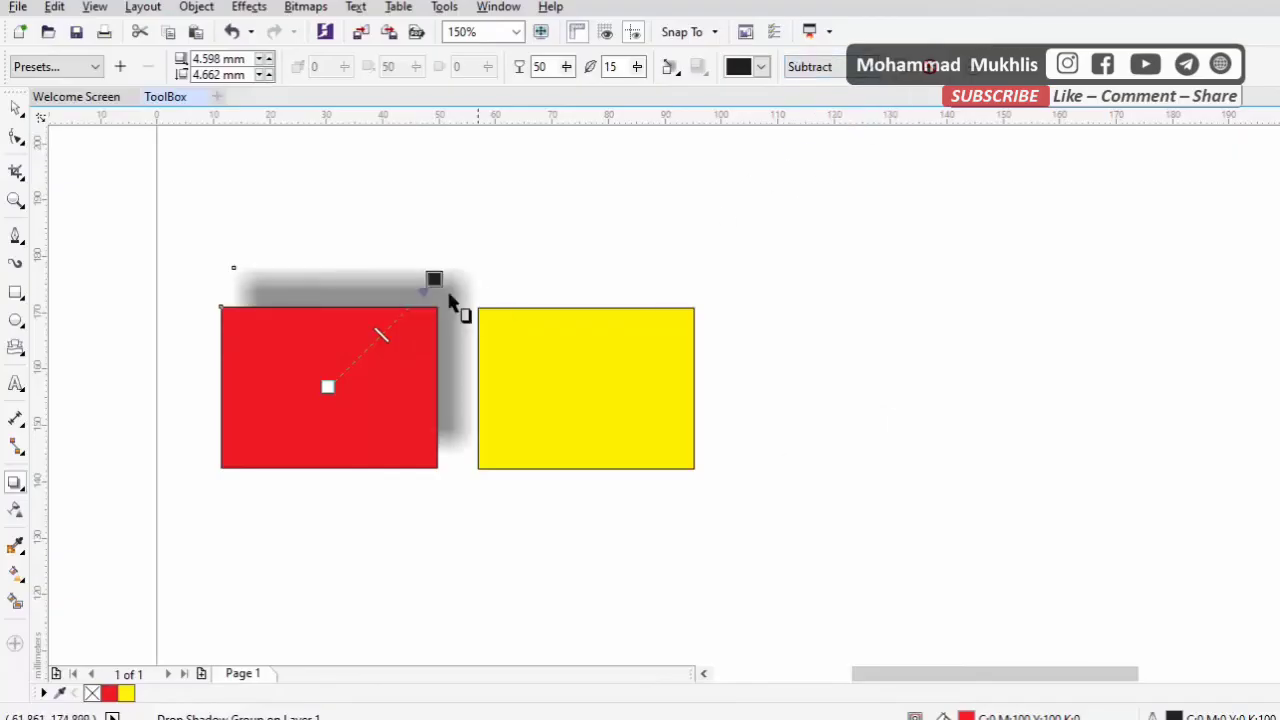
pyautogui.click(828, 72)
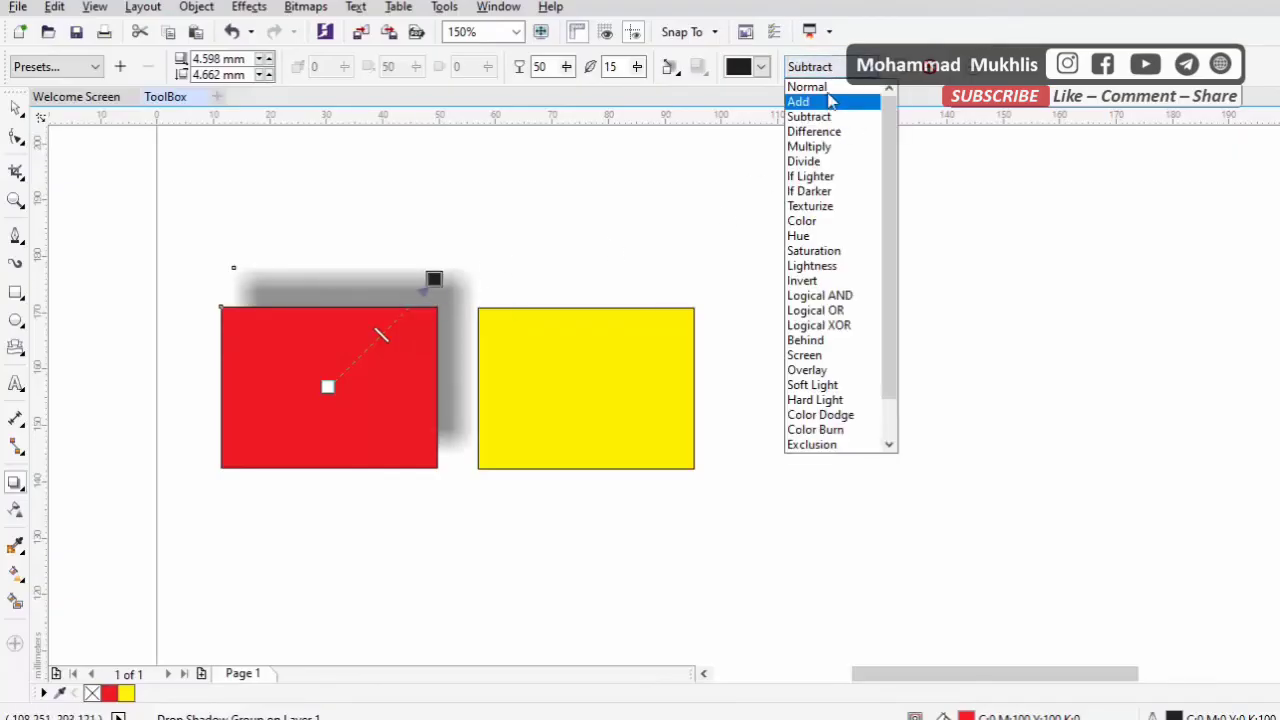
pyautogui.click(833, 89)
pyautogui.click(849, 70)
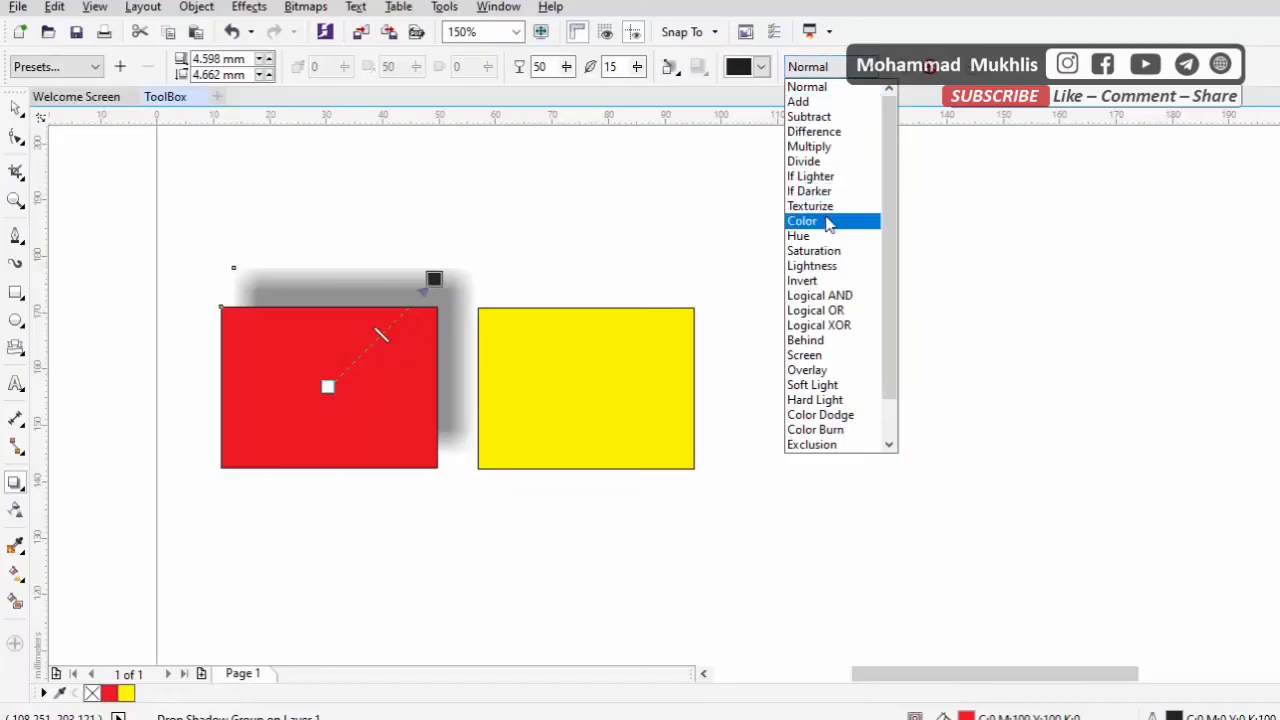
pyautogui.click(828, 150)
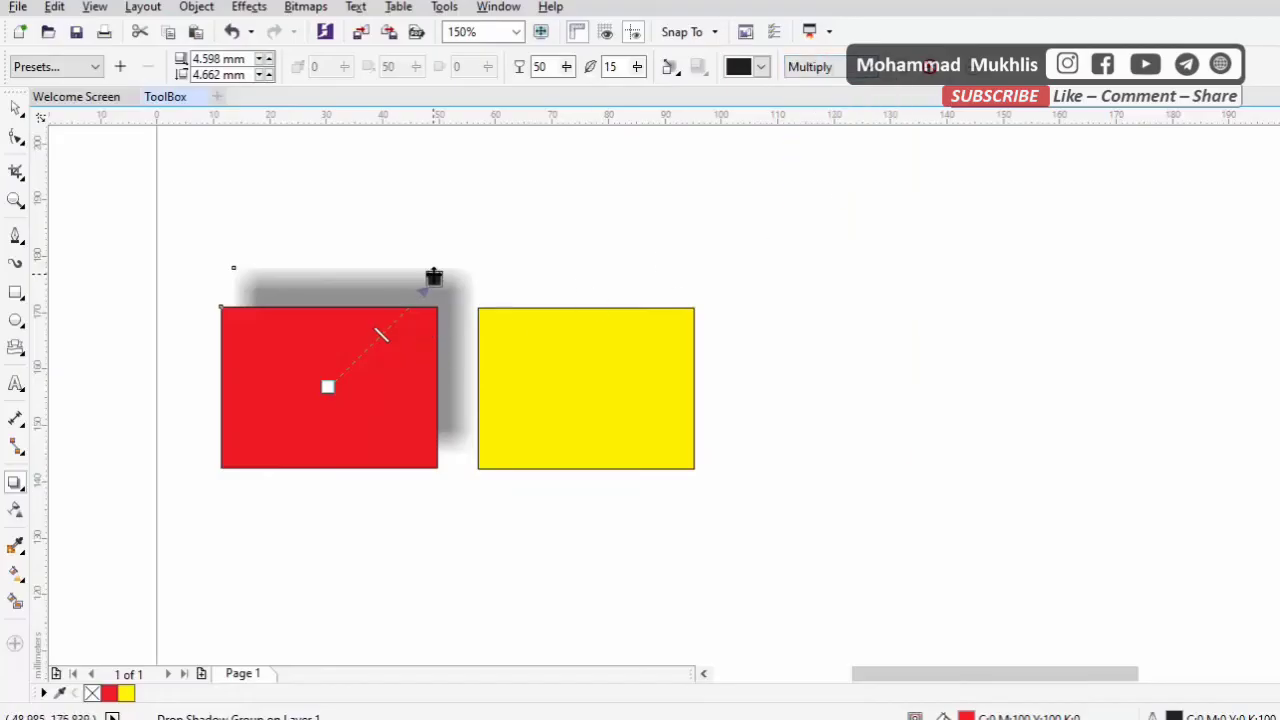
# Reposition the red rectangle's drop shadow to a 0 mm offset so that it surrounds all four sides evenly
pyautogui.moveTo(434, 279); pyautogui.dragTo(268, 466)
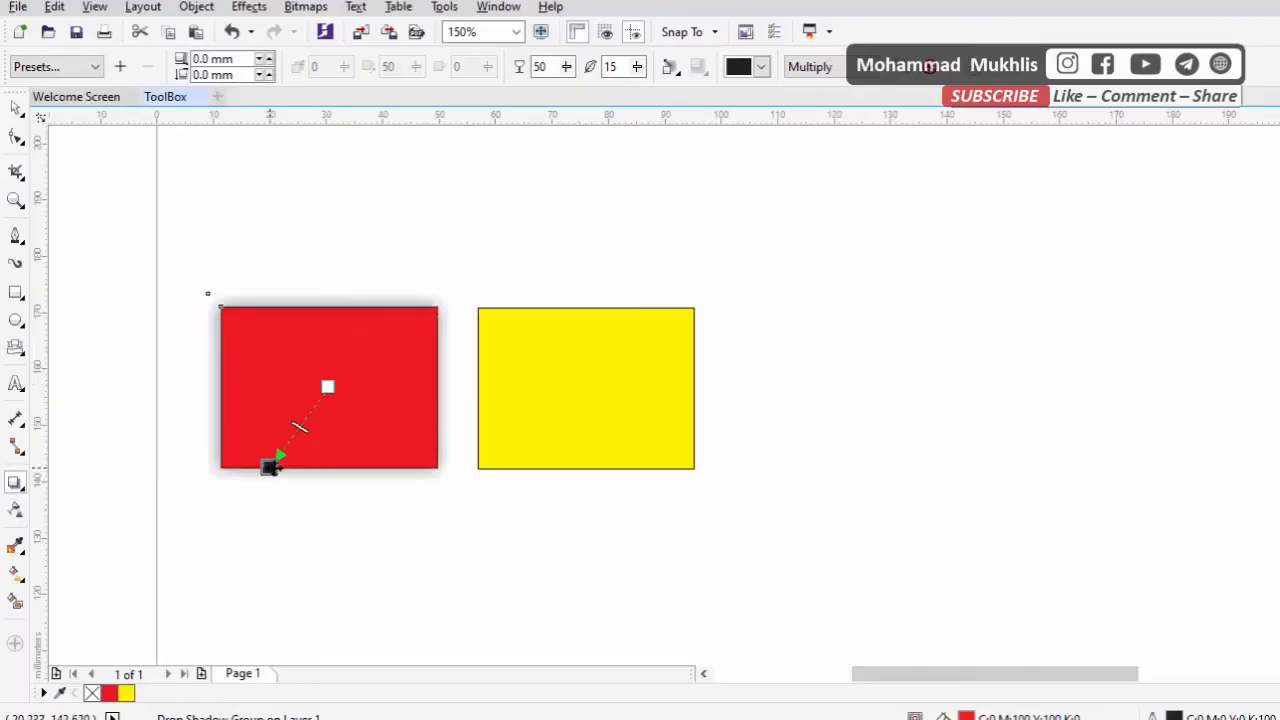
pyautogui.click(18, 110)
pyautogui.scroll(4, 194, 312)
pyautogui.scroll(-2, 711, 406)
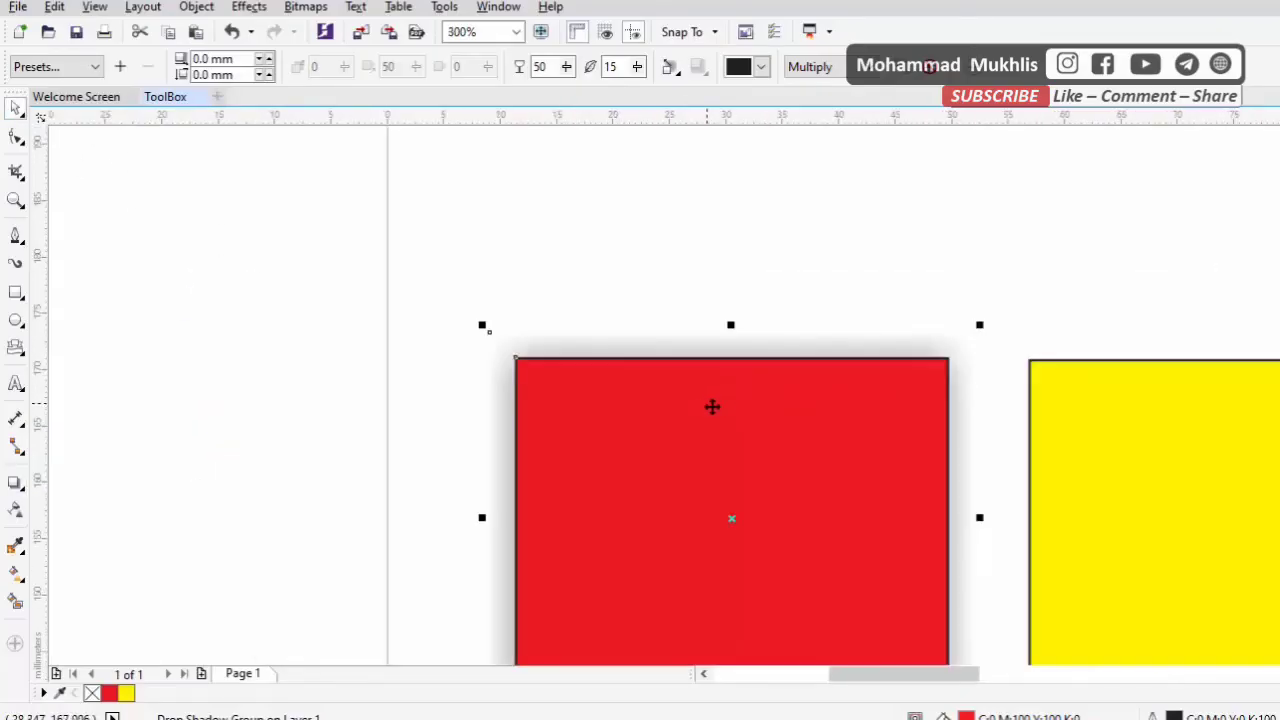
pyautogui.scroll(-2, 878, 597)
pyautogui.moveTo(958, 678); pyautogui.dragTo(996, 677)
pyautogui.moveTo(1279, 380); pyautogui.dragTo(1279, 409)
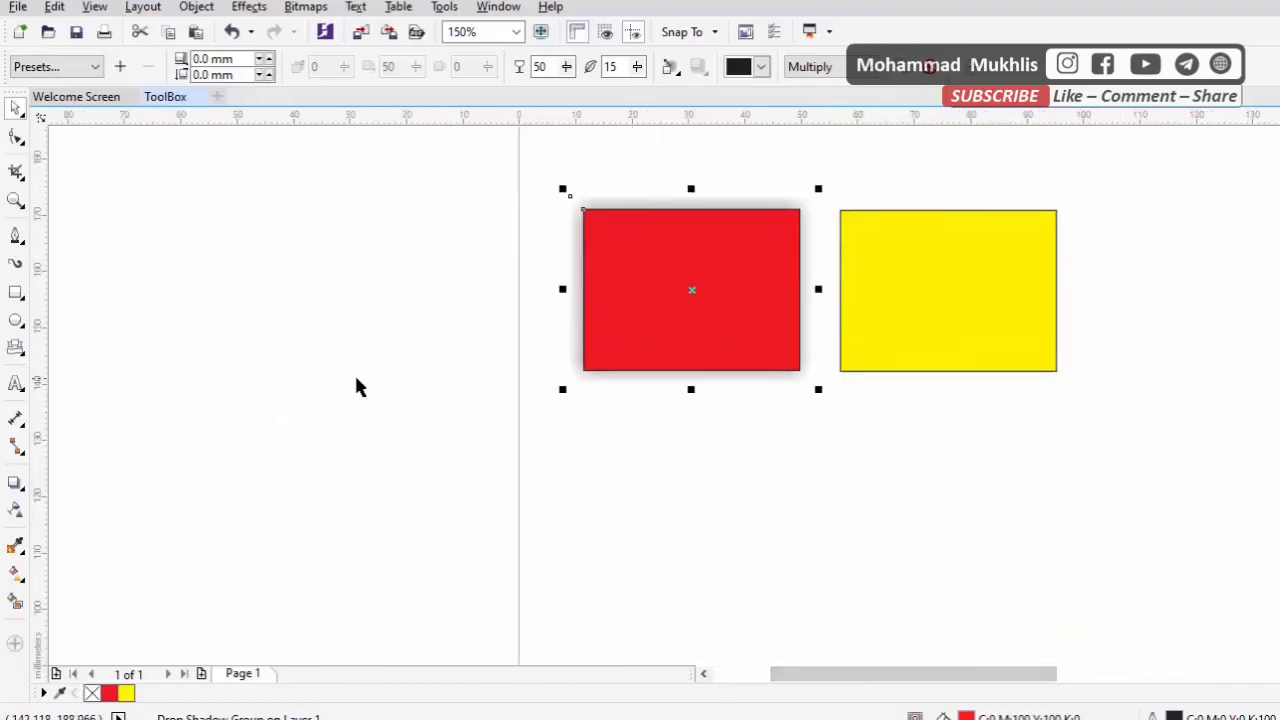
pyautogui.click(19, 483)
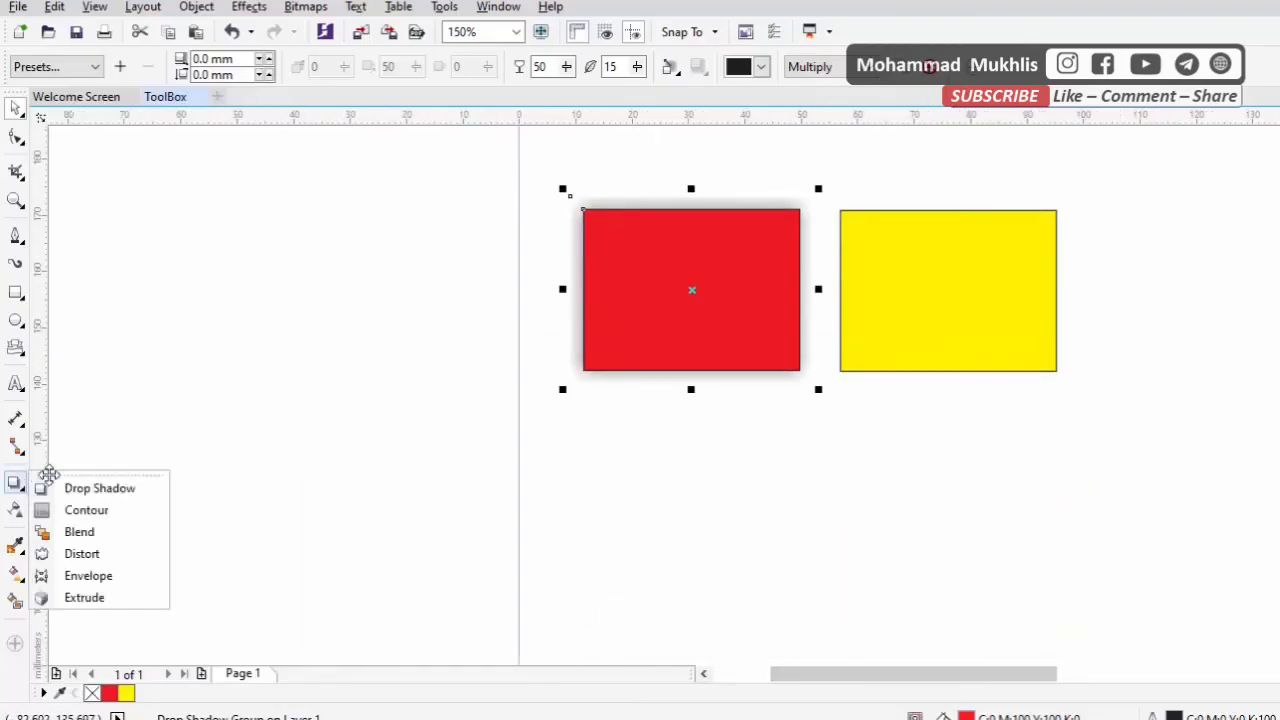
pyautogui.click(116, 515)
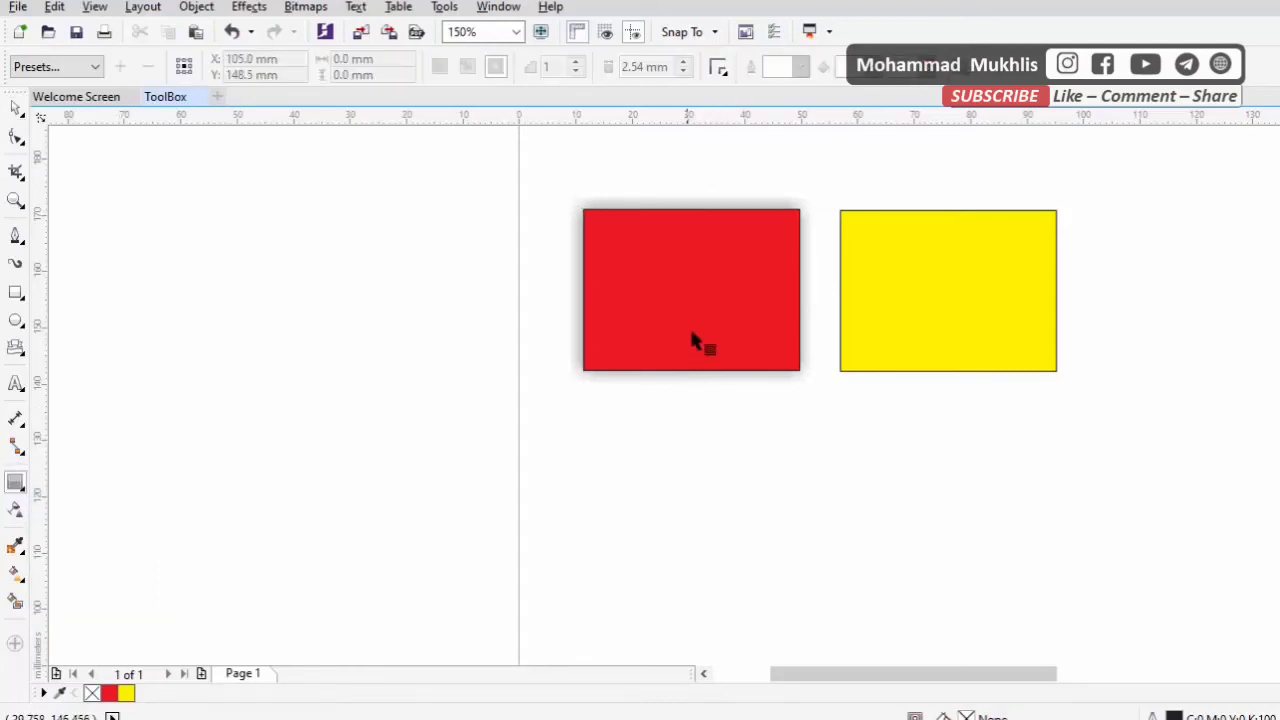
pyautogui.click(20, 483)
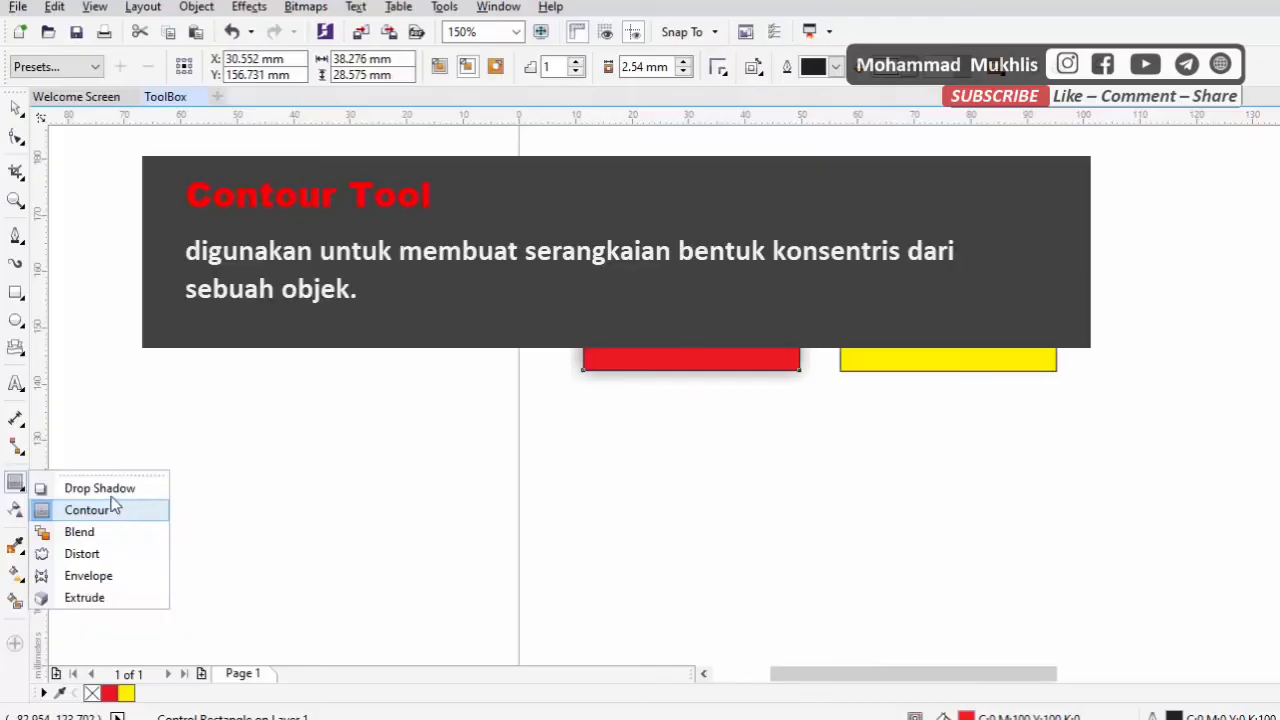
# Add the artistic text "CorelDraw" on the page below the red rectangle
pyautogui.click(15, 383)
pyautogui.click(621, 470)
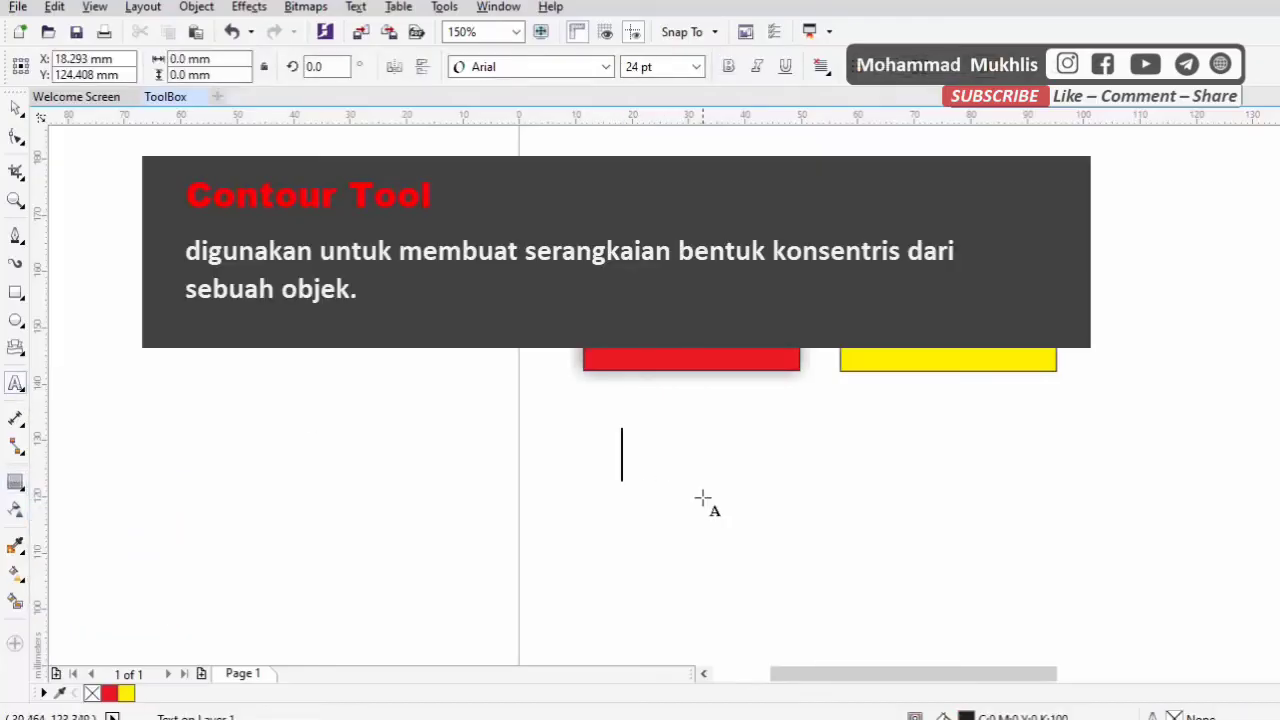
pyautogui.write('Cor')
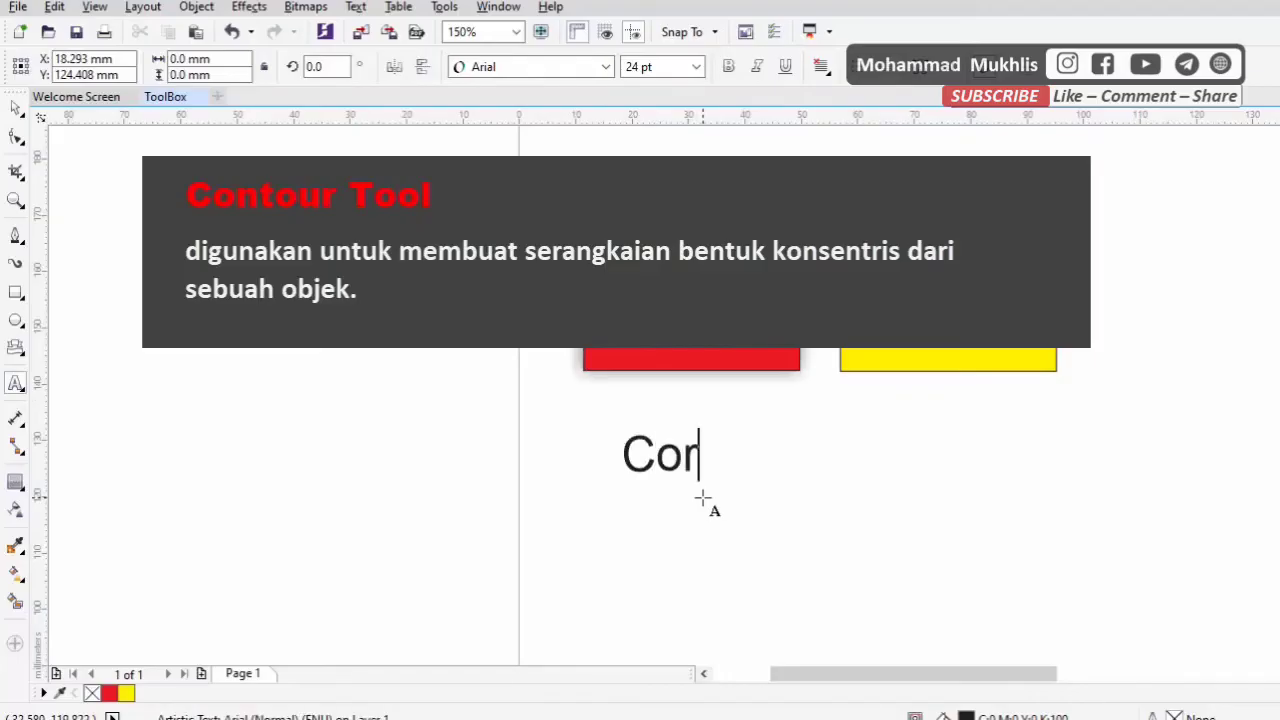
pyautogui.press('BackSpace')
pyautogui.write('t')
pyautogui.press('BackSpace')
pyautogui.write('rel')
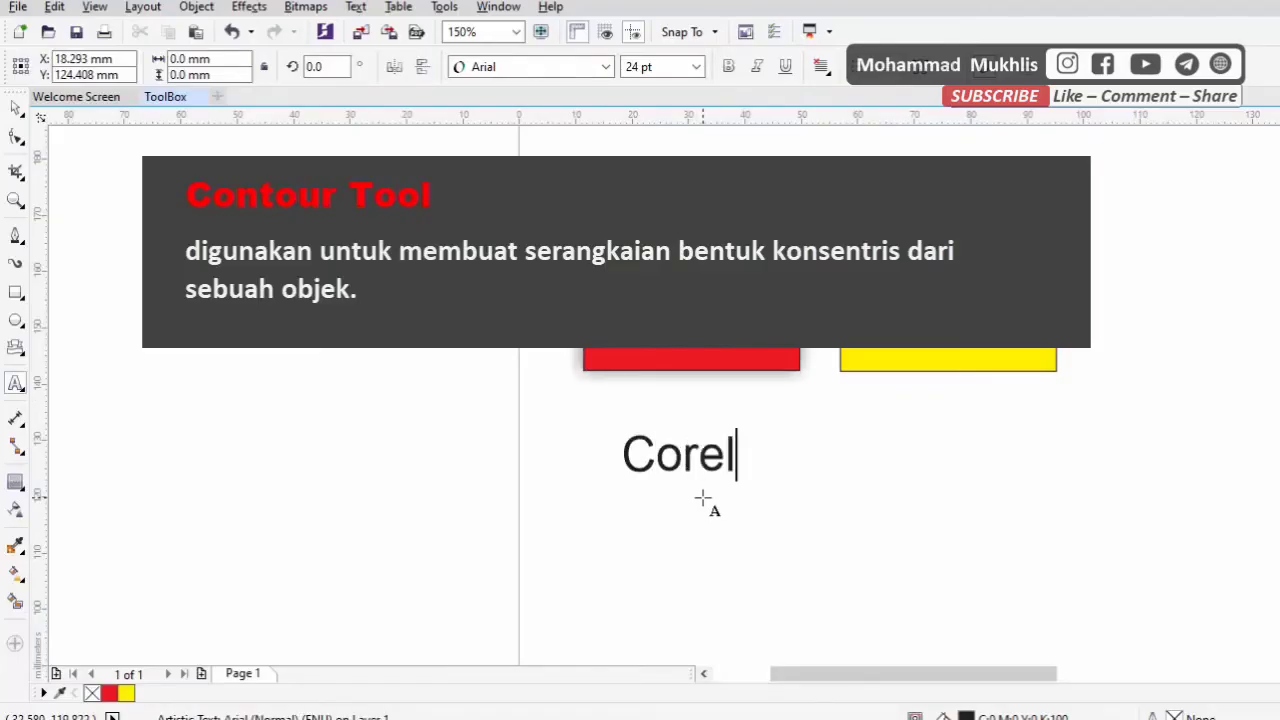
pyautogui.write('Draw')
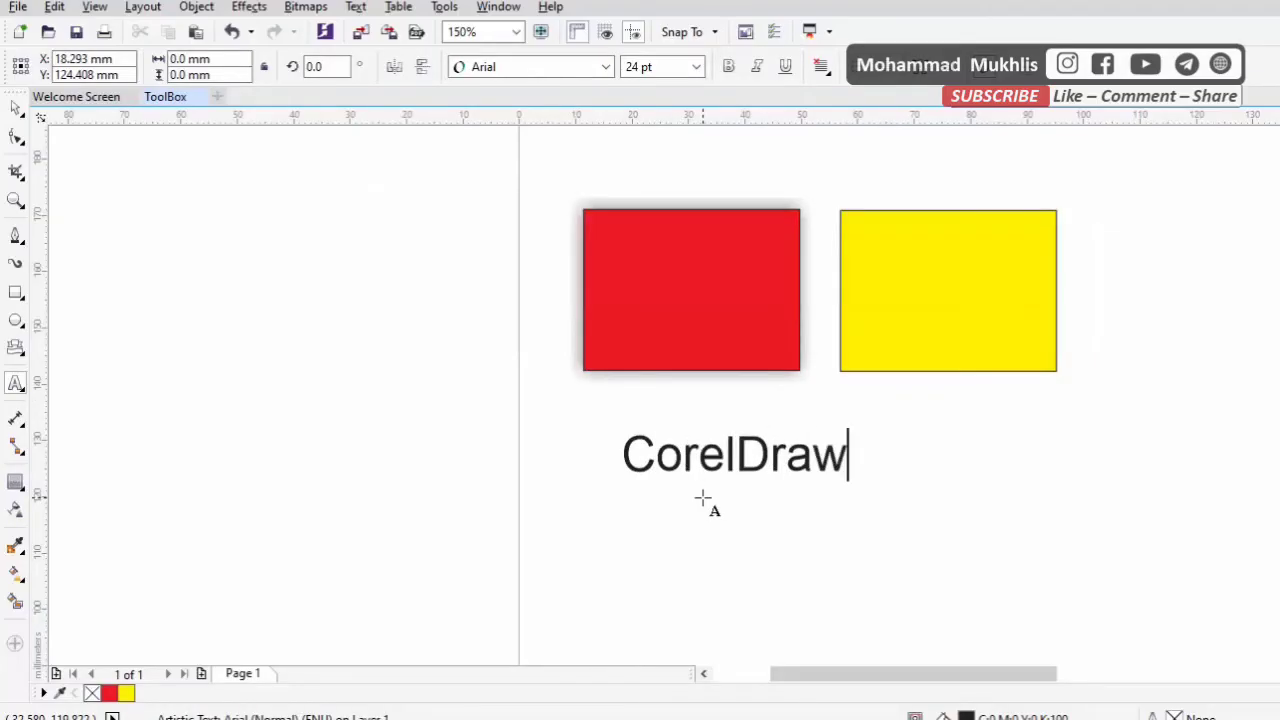
# Set the whole CorelDraw text in Arial Black and fill it green
pyautogui.hotkey('ctrl', 'a')
pyautogui.click(605, 66)
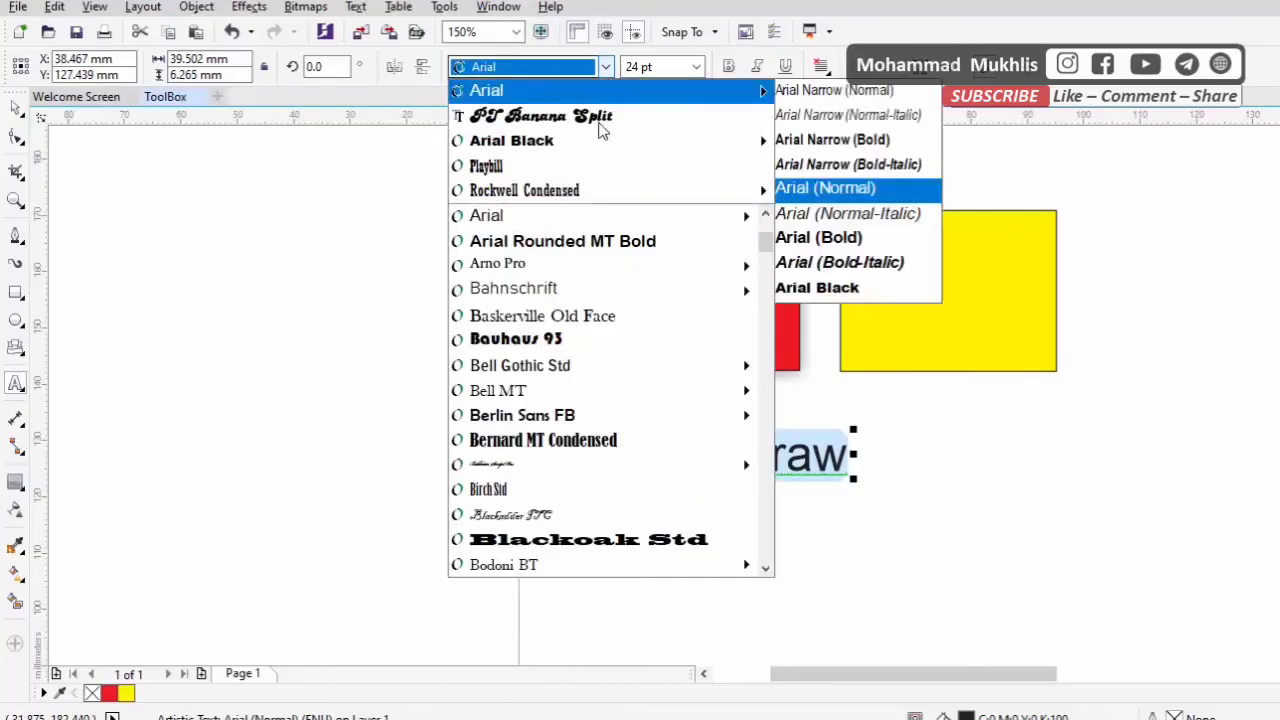
pyautogui.click(530, 137)
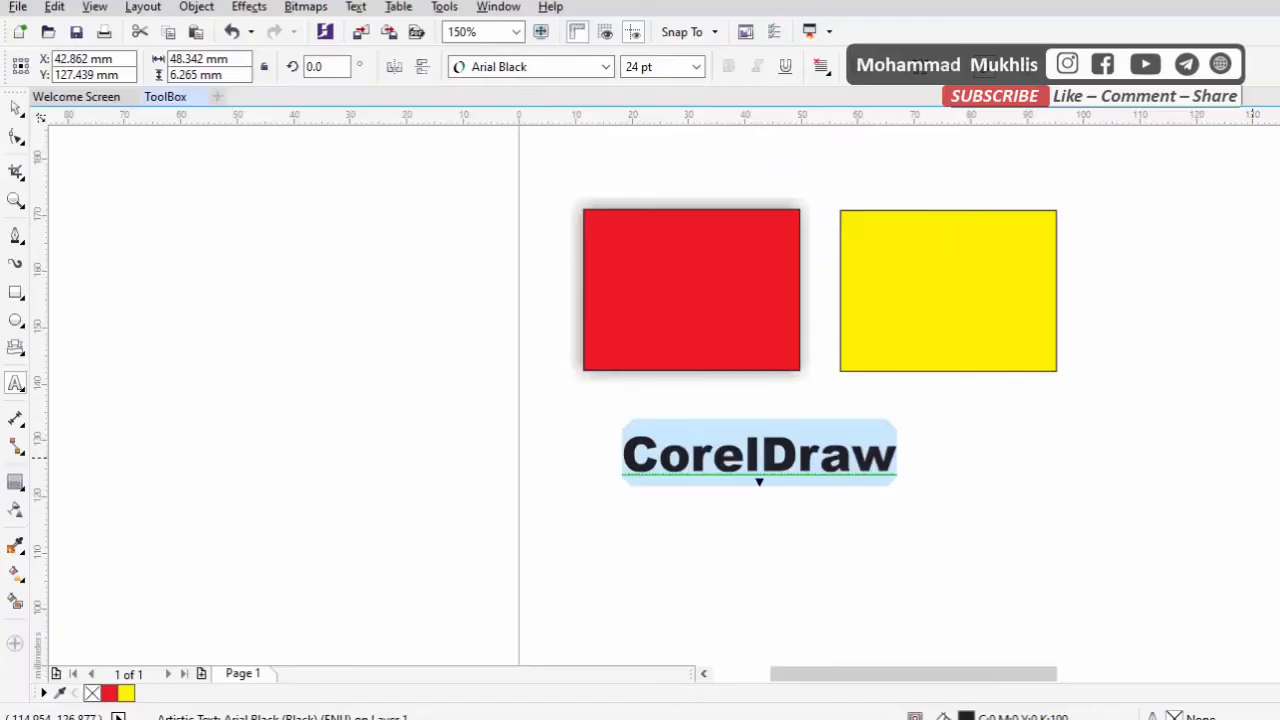
pyautogui.click(1277, 388)
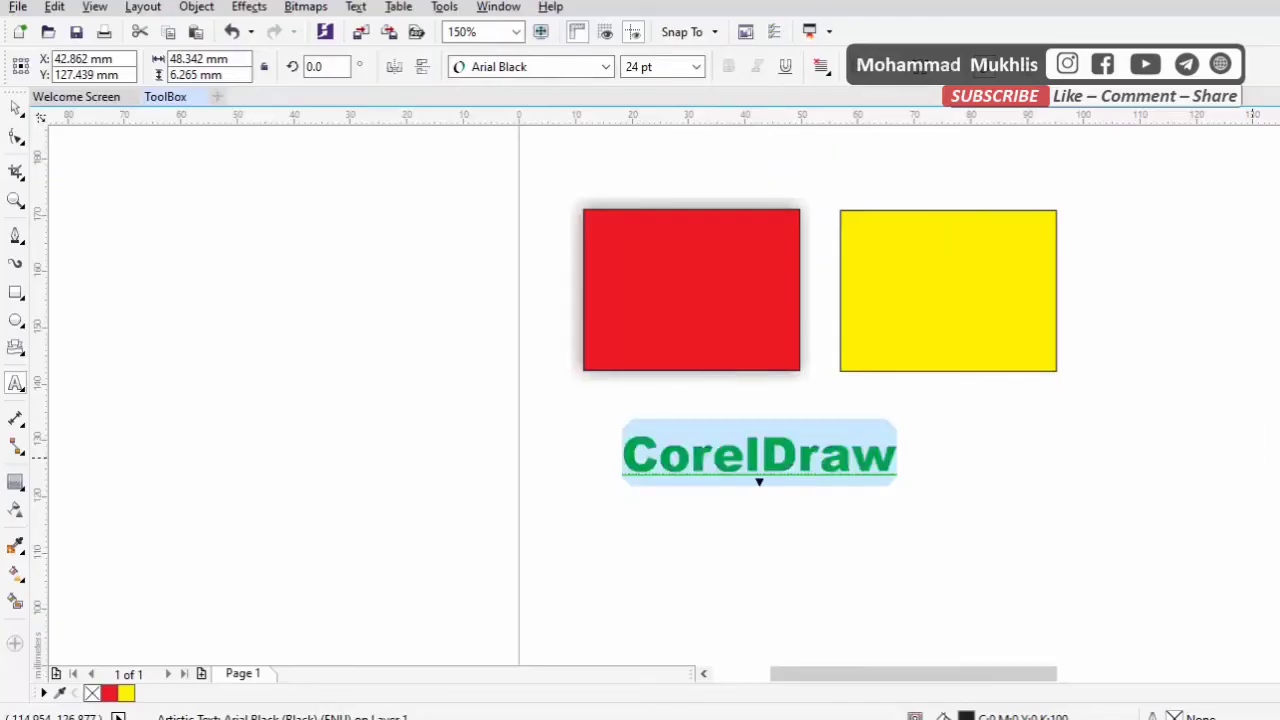
# Apply a one-step outward contour with an offset of about 0.5 mm to the green CorelDraw text
pyautogui.click(16, 482)
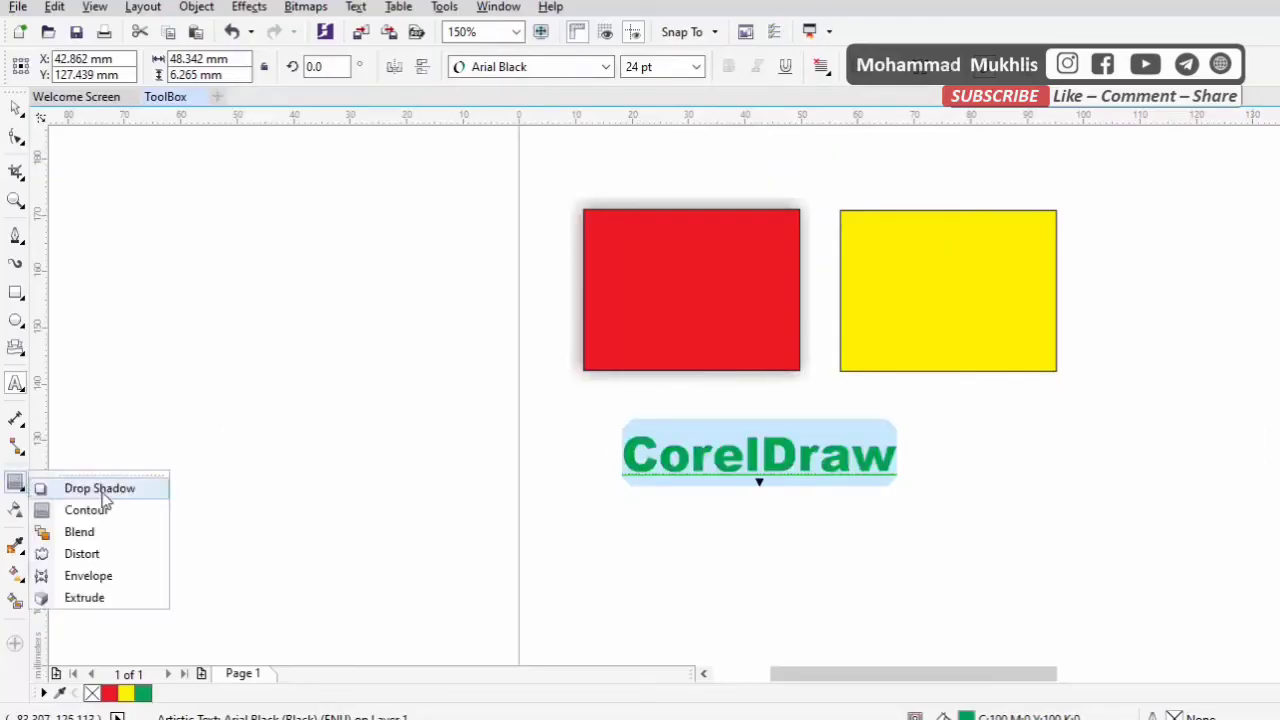
pyautogui.click(90, 508)
pyautogui.scroll(2, 700, 478)
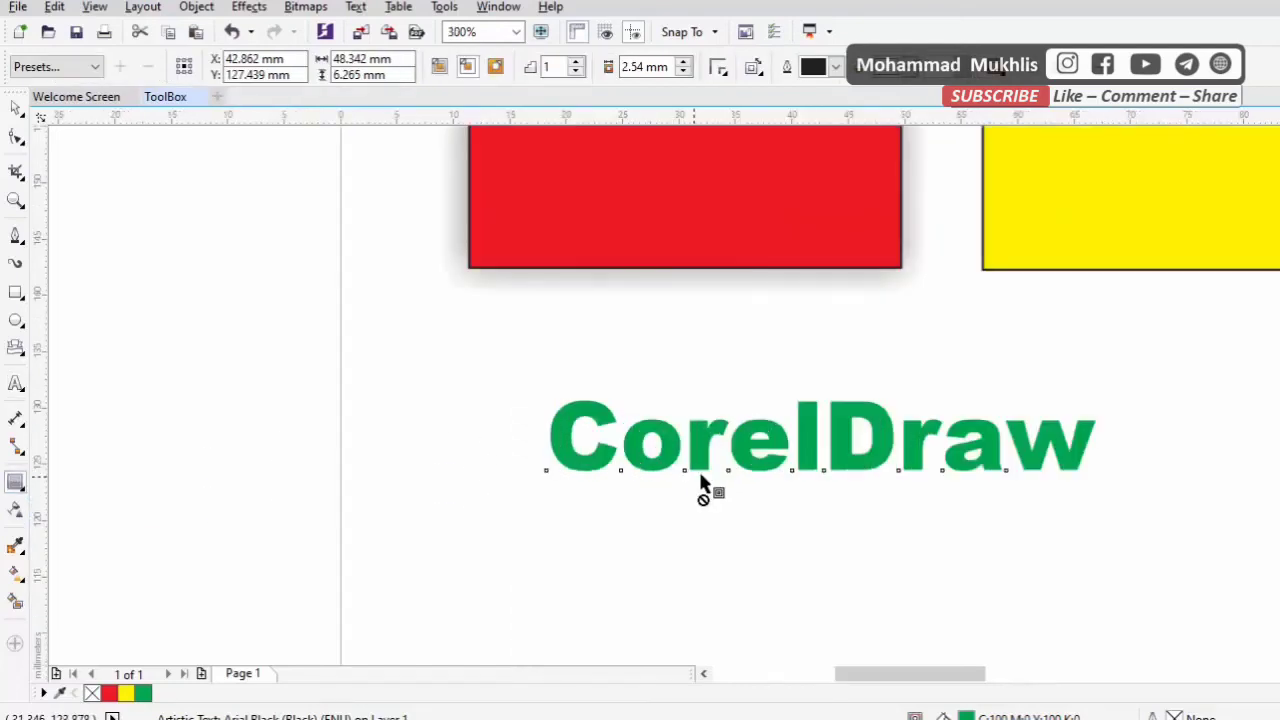
pyautogui.scroll(2, 728, 478)
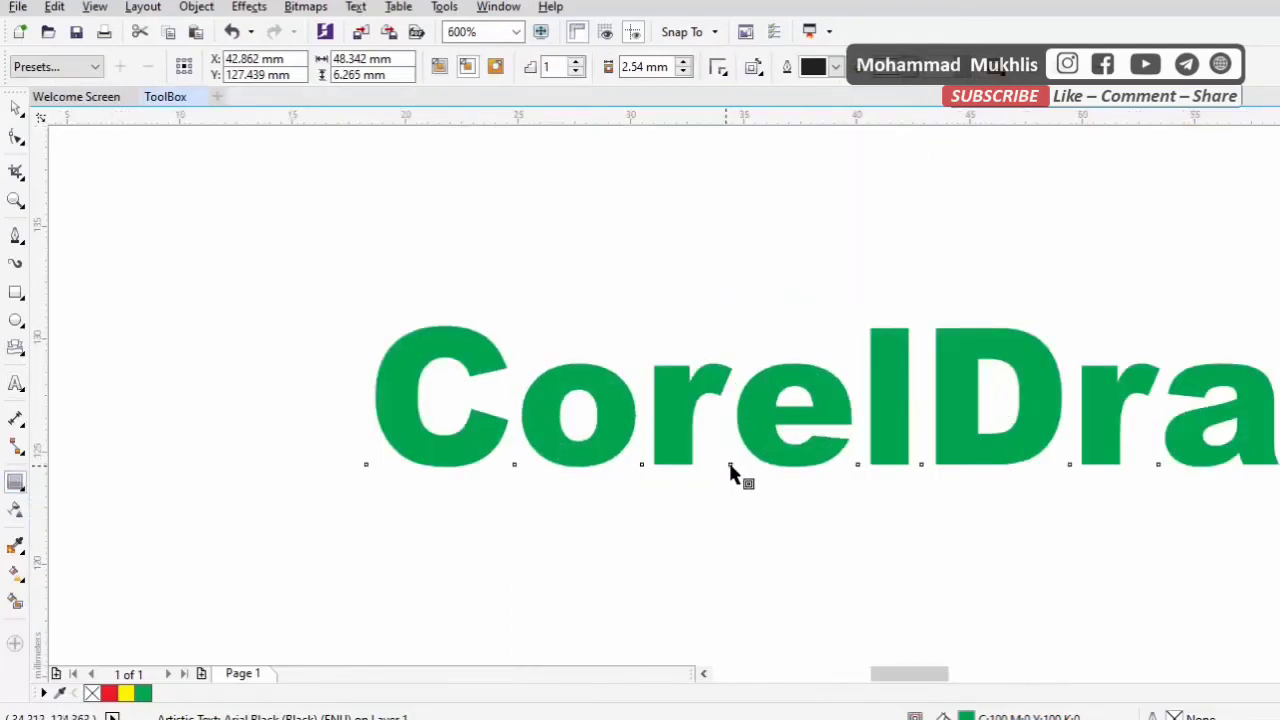
pyautogui.moveTo(723, 478); pyautogui.dragTo(754, 480)
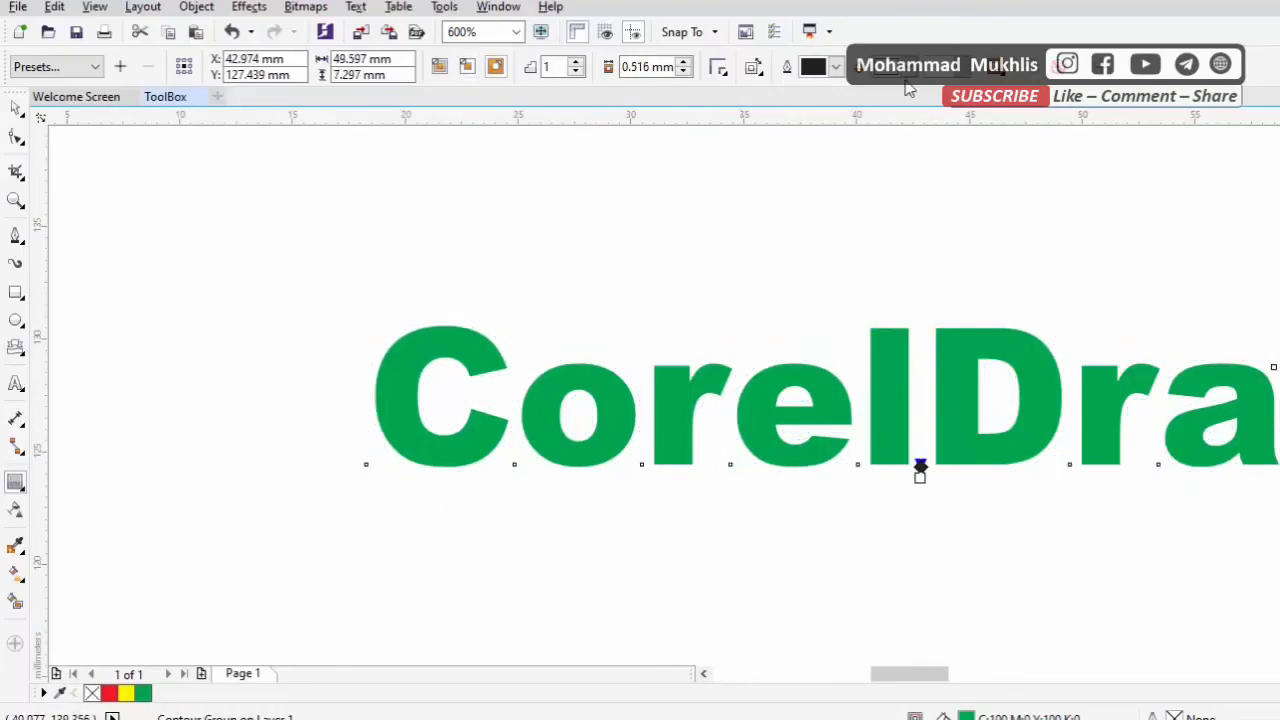
# Fill the text's contour yellow and widen its offset to about 1.5 mm
pyautogui.click(909, 72)
pyautogui.click(912, 104)
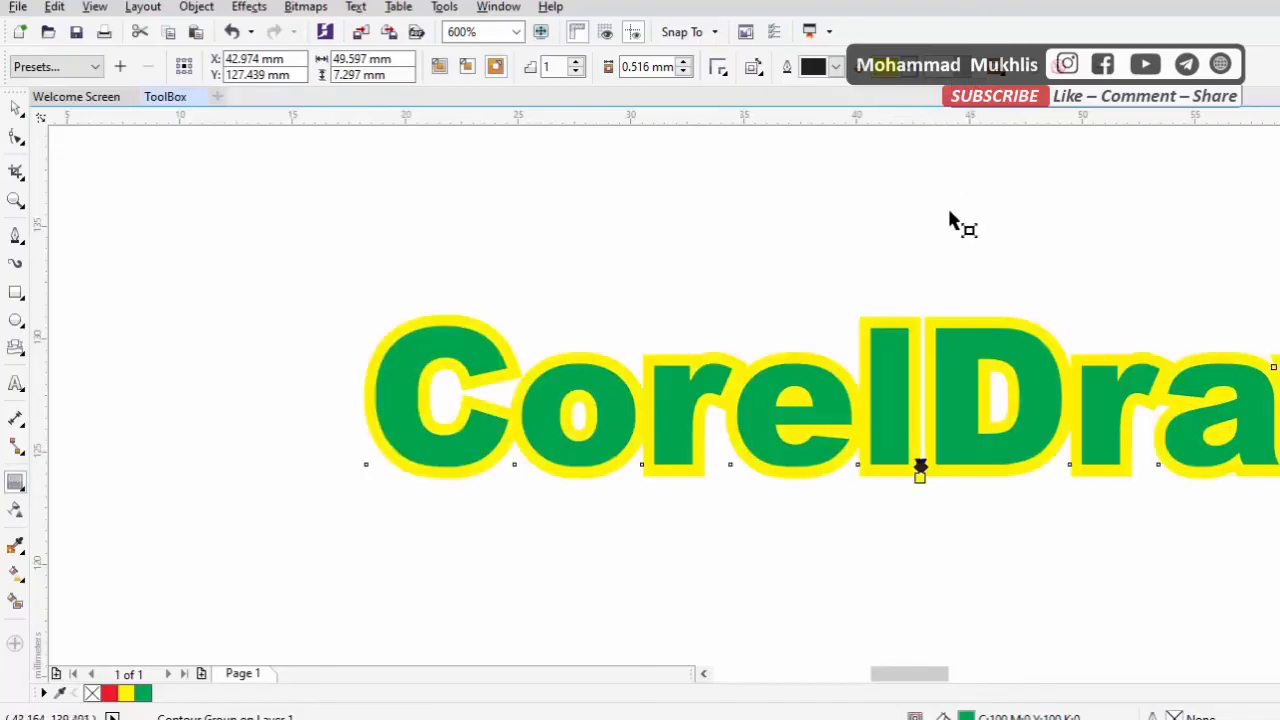
pyautogui.moveTo(731, 472); pyautogui.dragTo(734, 494)
pyautogui.scroll(-1, 772, 493)
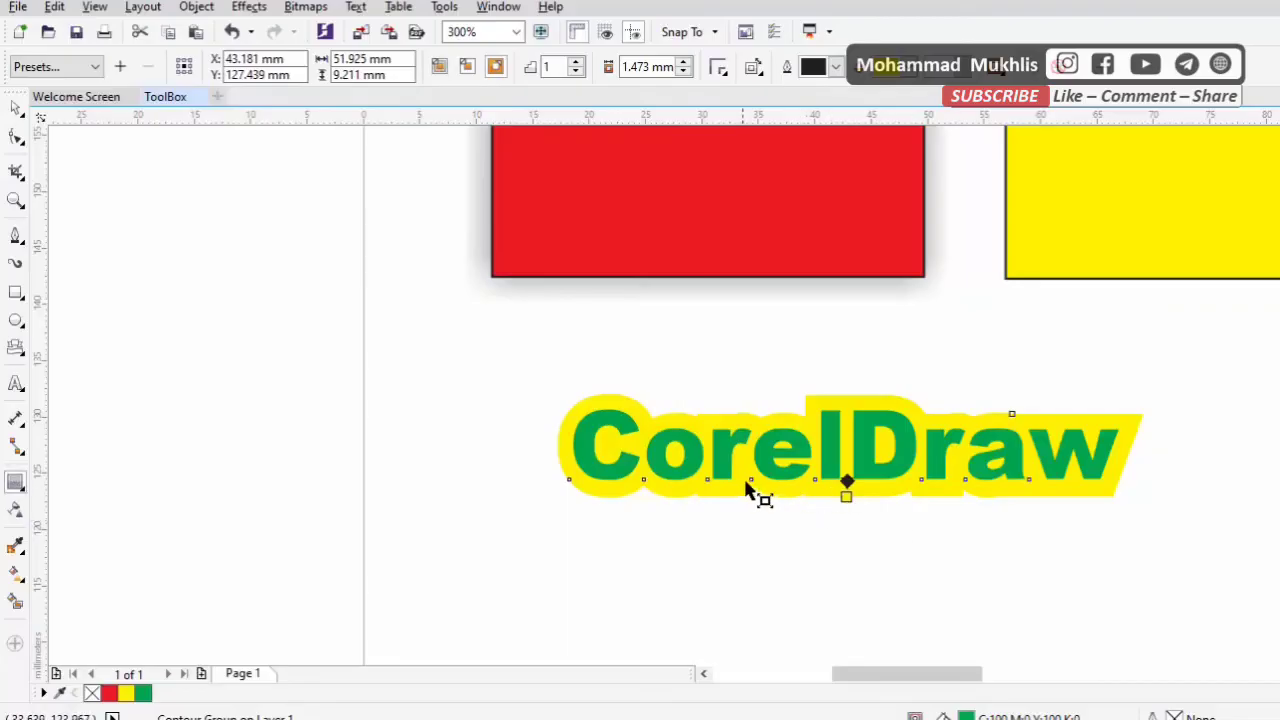
pyautogui.click(21, 488)
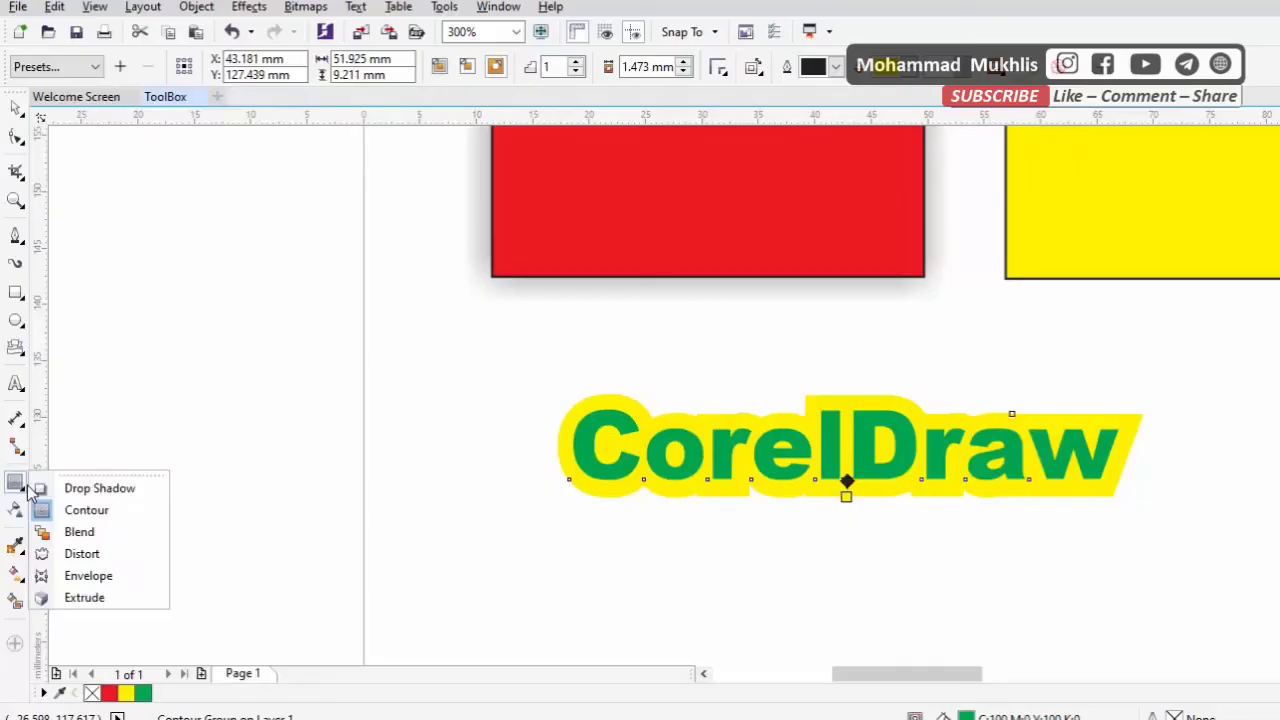
pyautogui.click(4, 501)
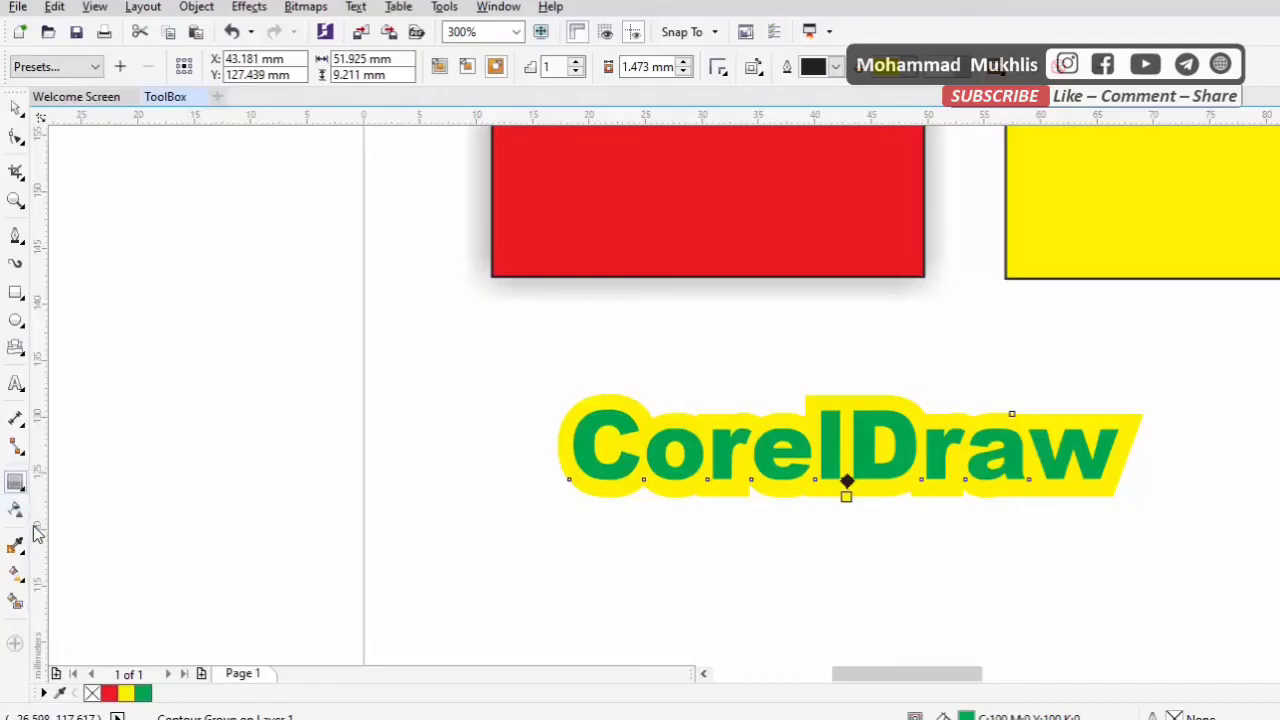
pyautogui.click(15, 485)
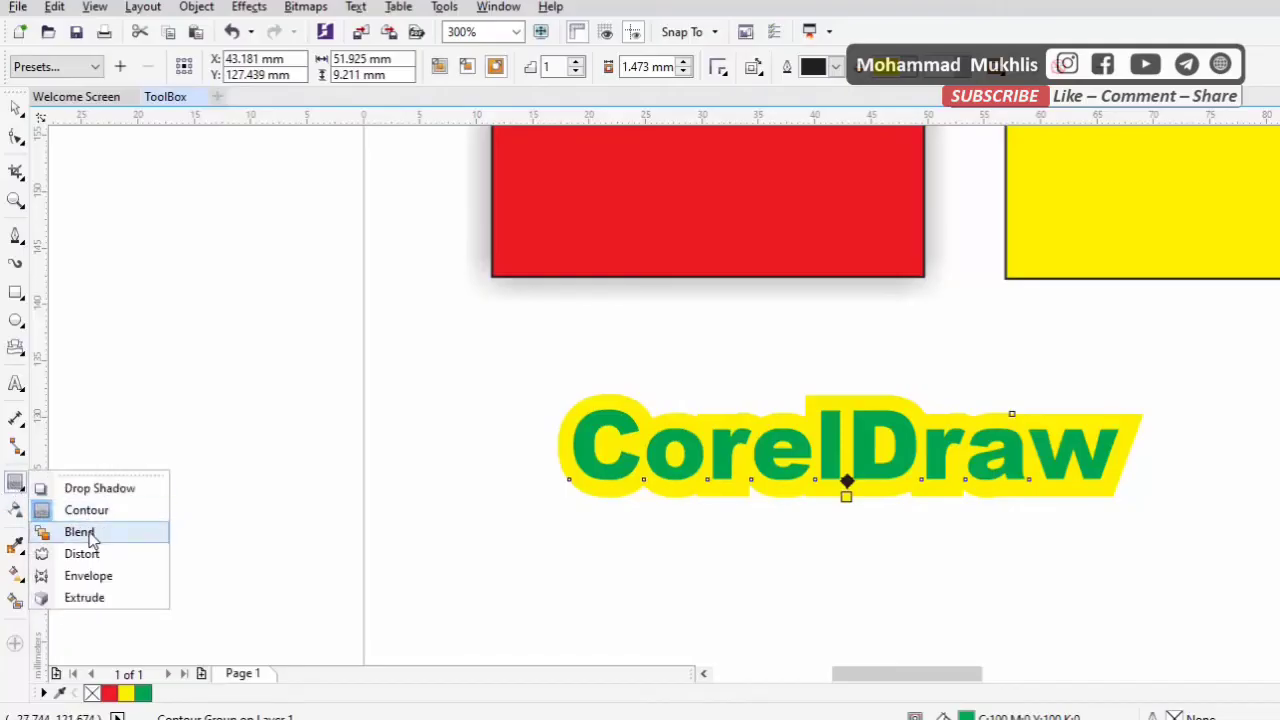
# Move the yellow rectangle about 2 mm closer to the red rectangle
pyautogui.click(20, 110)
pyautogui.click(41, 111)
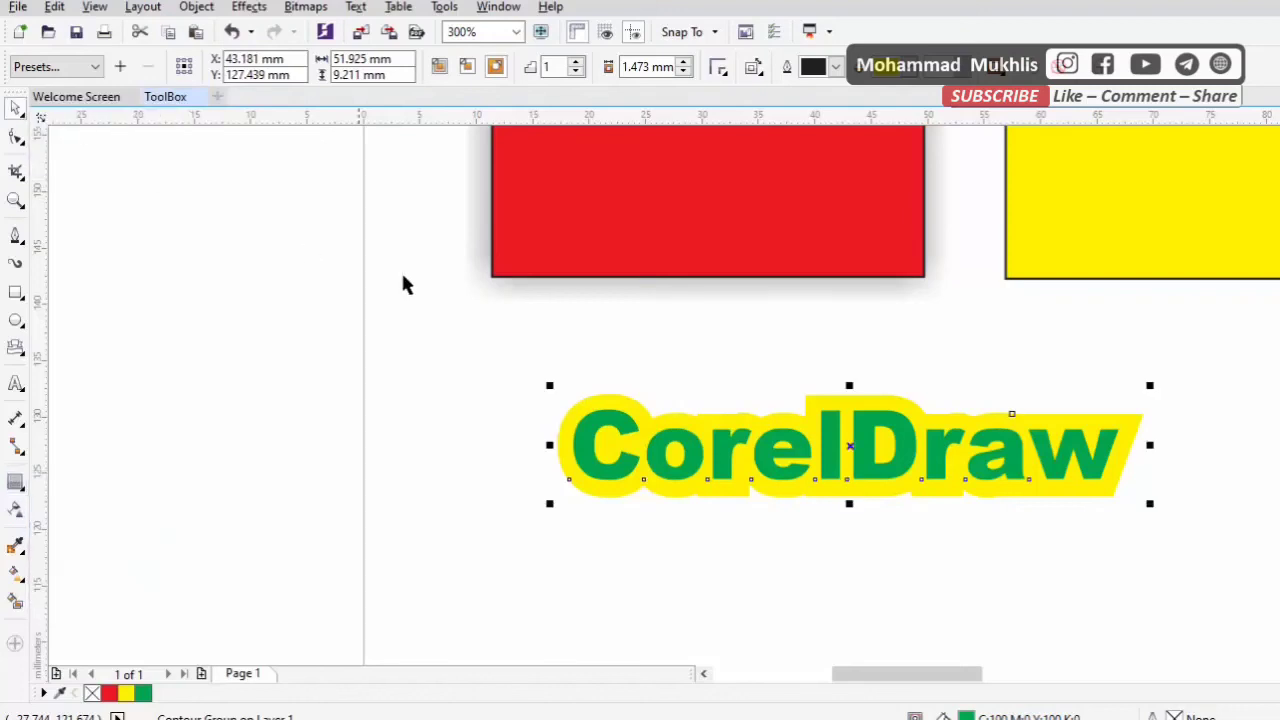
pyautogui.scroll(-1, 487, 297)
pyautogui.moveTo(812, 228); pyautogui.dragTo(799, 225)
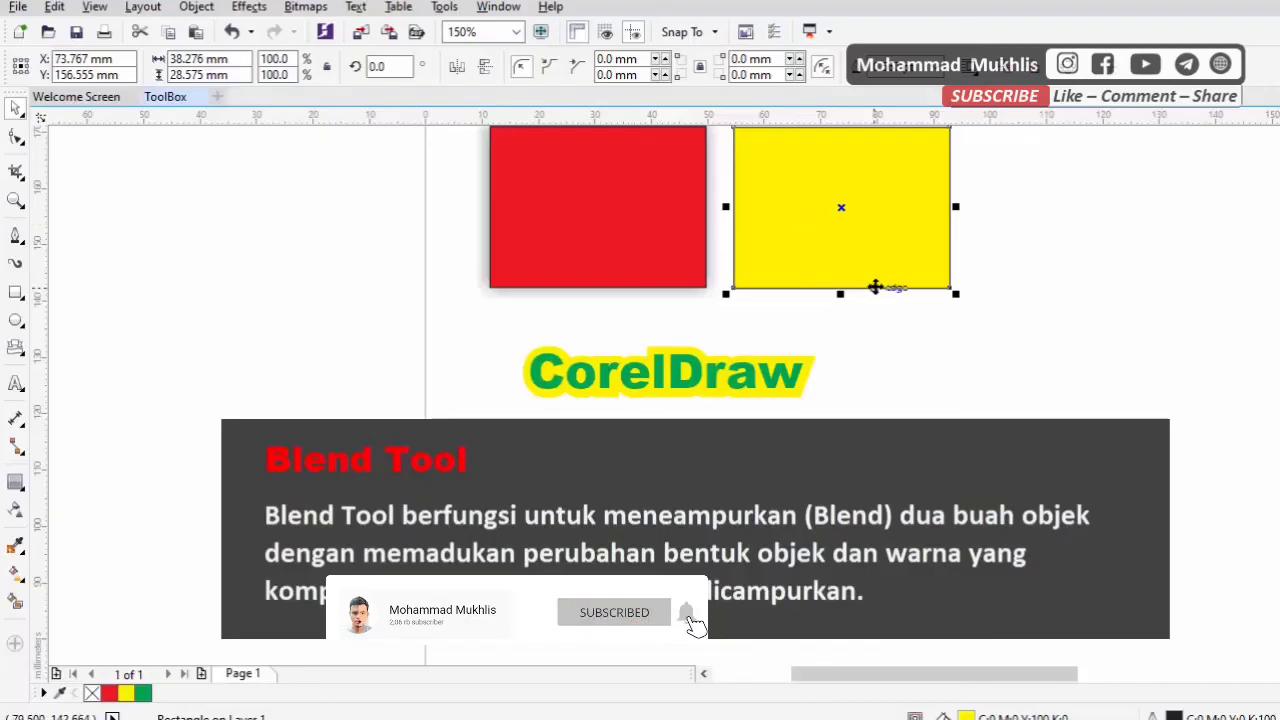
# Place a copy of the yellow rectangle about 42 mm to its right and fill the copy red
pyautogui.scroll(3, 826, 402)
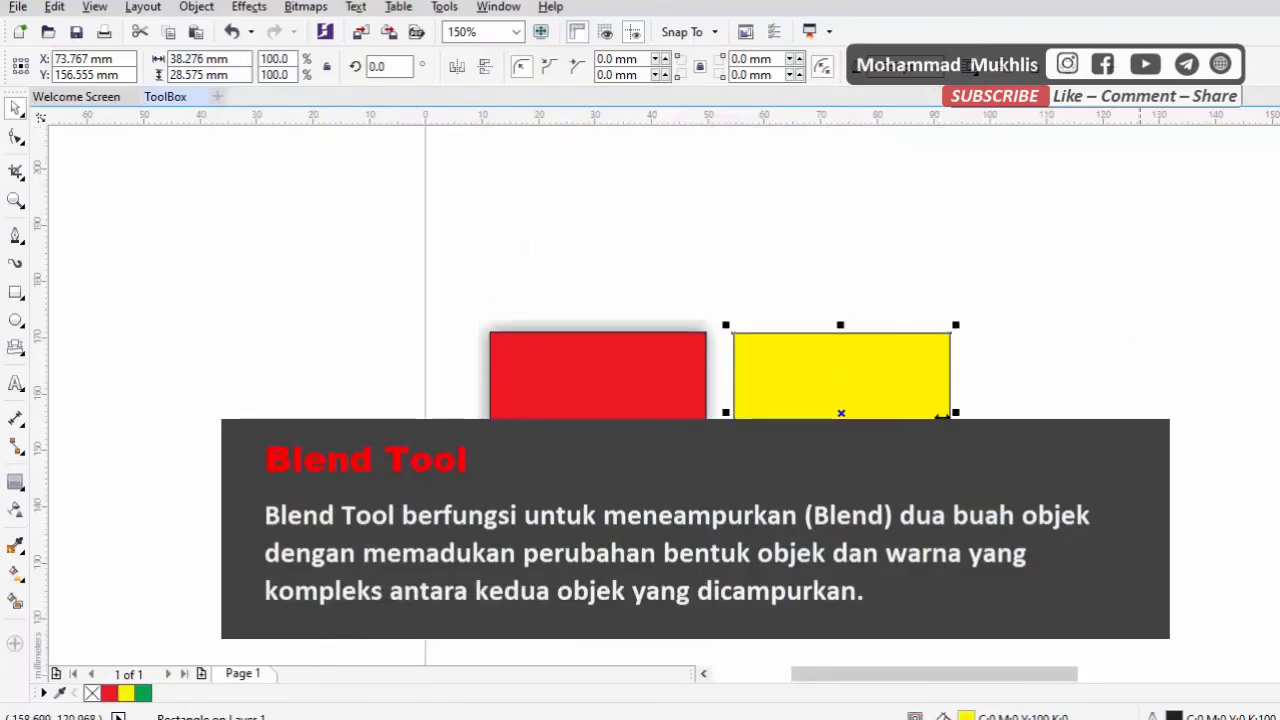
pyautogui.moveTo(826, 402); pyautogui.dragTo(1041, 384)
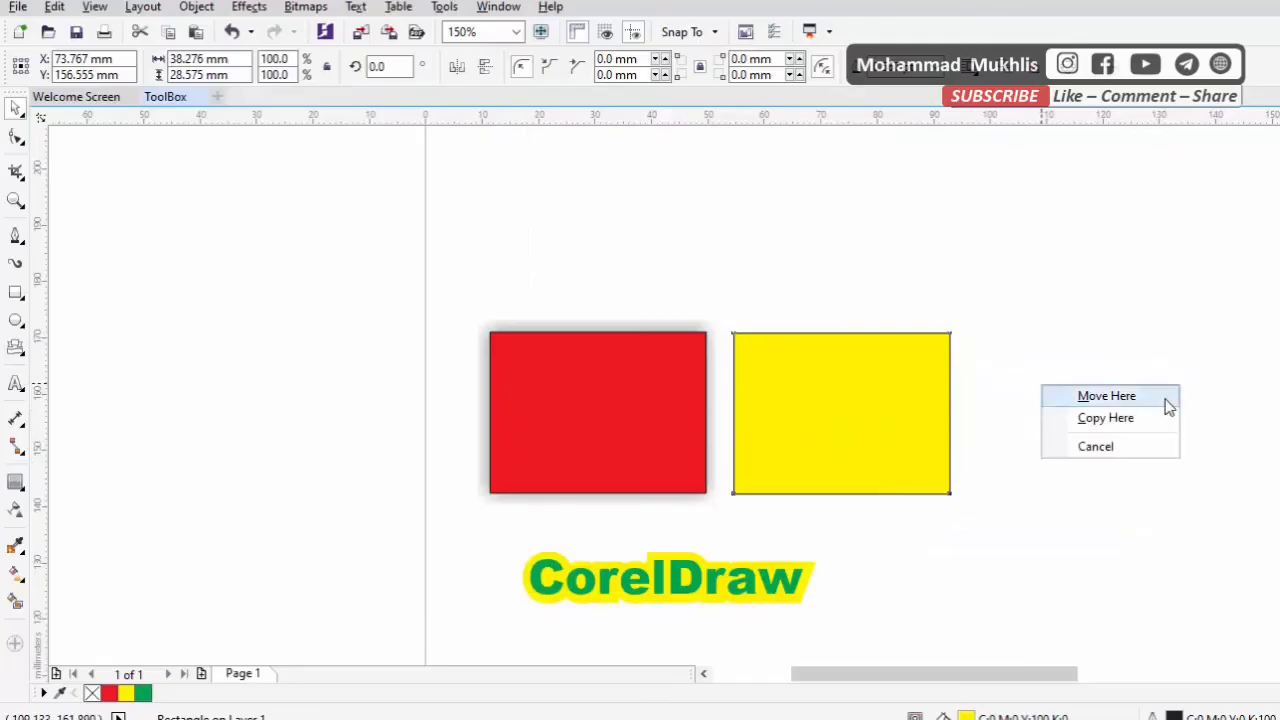
pyautogui.click(1105, 418)
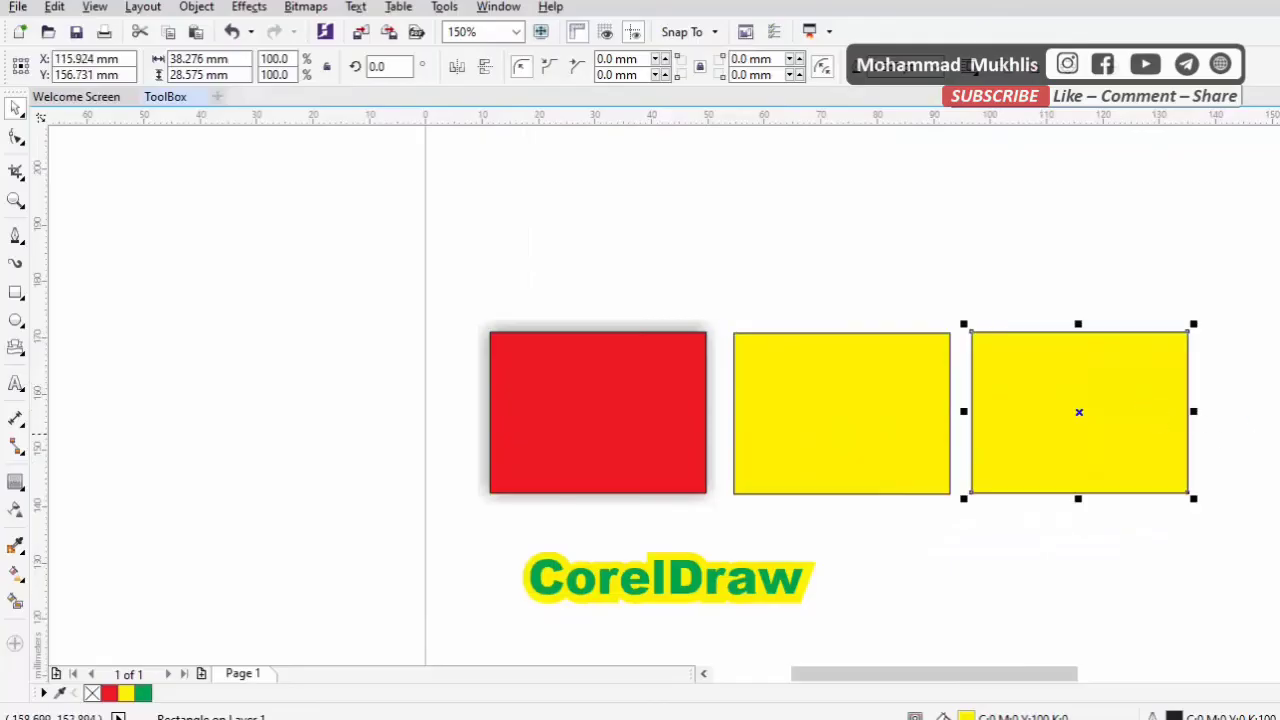
pyautogui.click(109, 693)
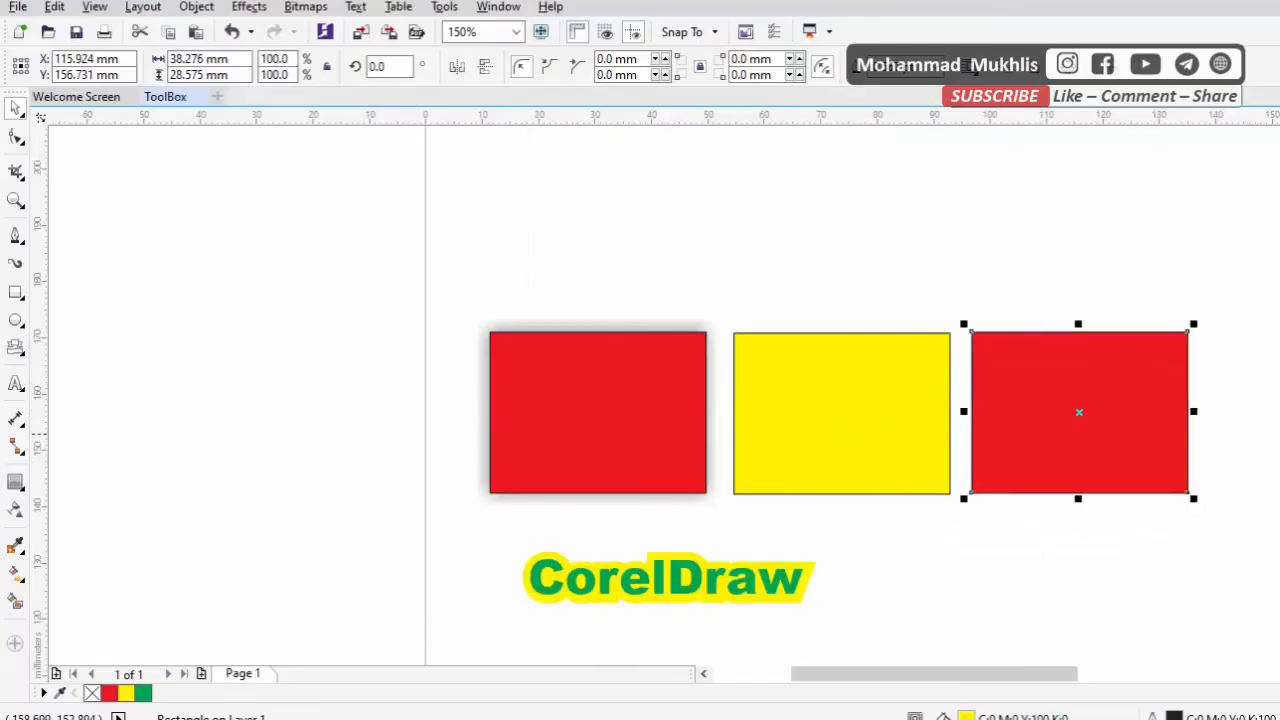
# Blend the yellow rectangle into the red rectangle on its right in 20 steps and remove the blend's outlines
pyautogui.click(22, 488)
pyautogui.click(92, 540)
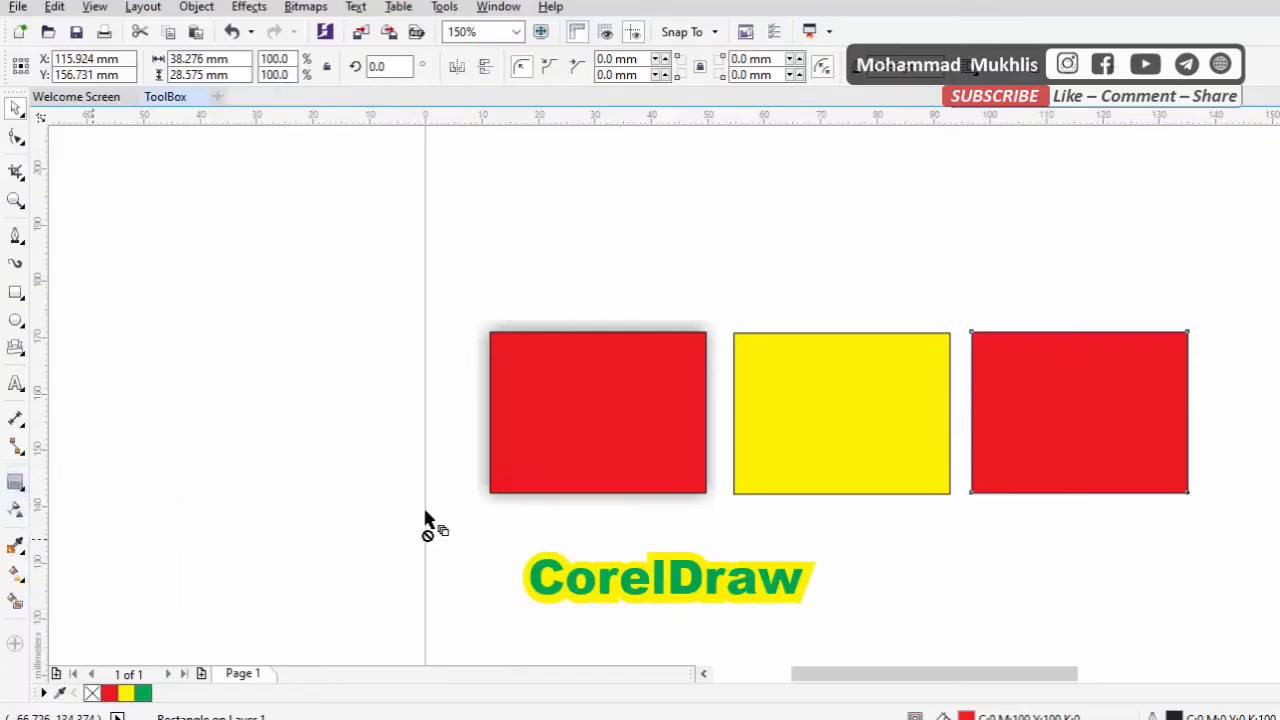
pyautogui.moveTo(912, 412); pyautogui.dragTo(1029, 430)
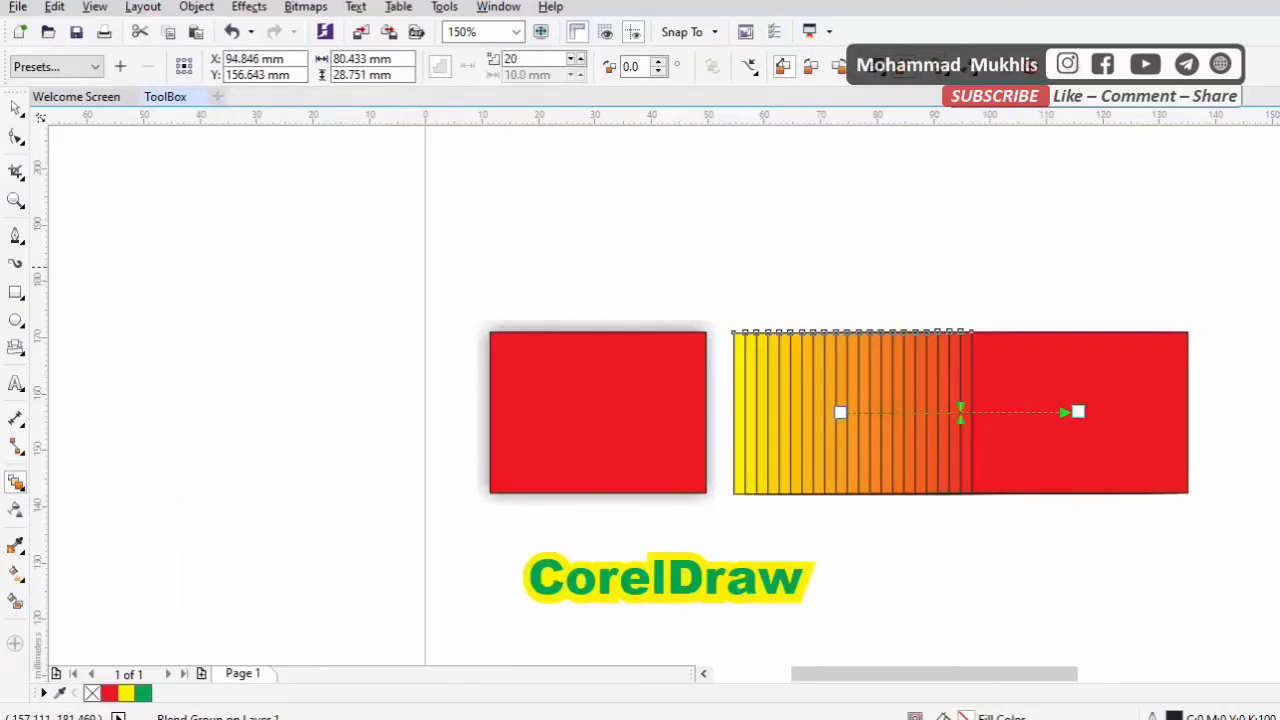
pyautogui.rightClick(1279, 130)
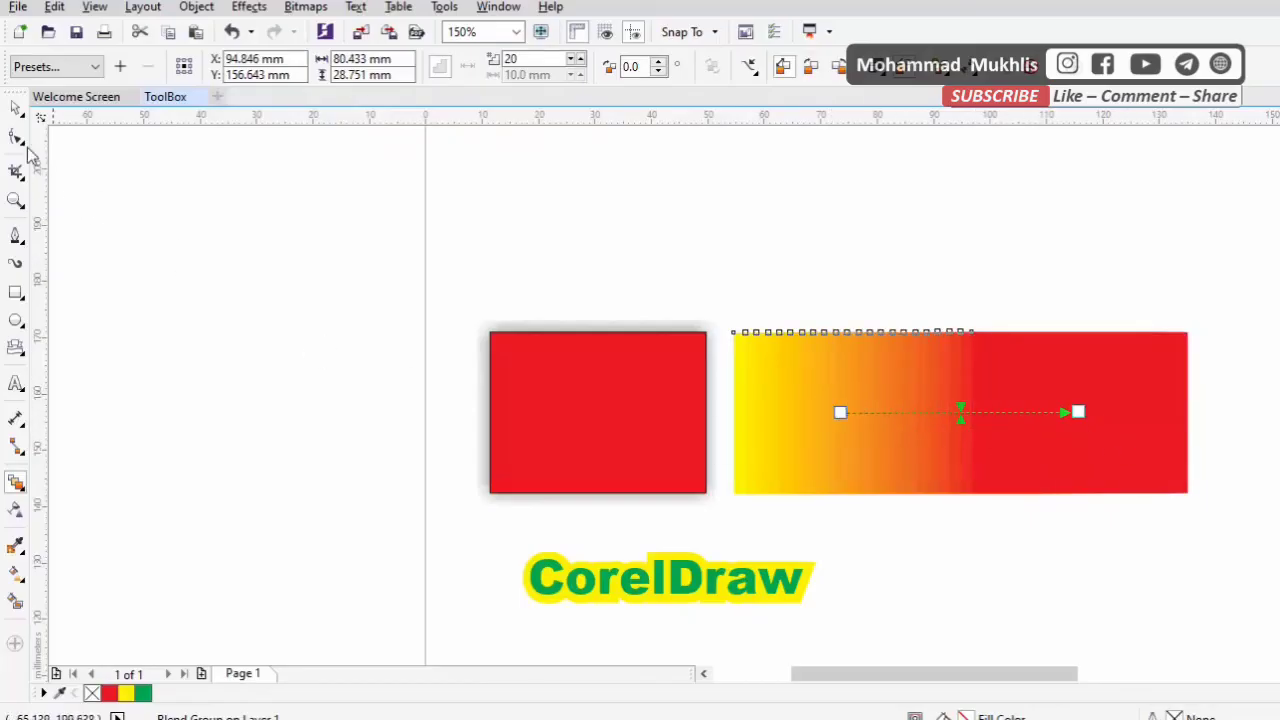
# Undo the outline removal and the blend between the yellow and red rectangles
pyautogui.click(16, 107)
pyautogui.hotkey('ctrl', 'z')
pyautogui.hotkey('ctrl', 'z')
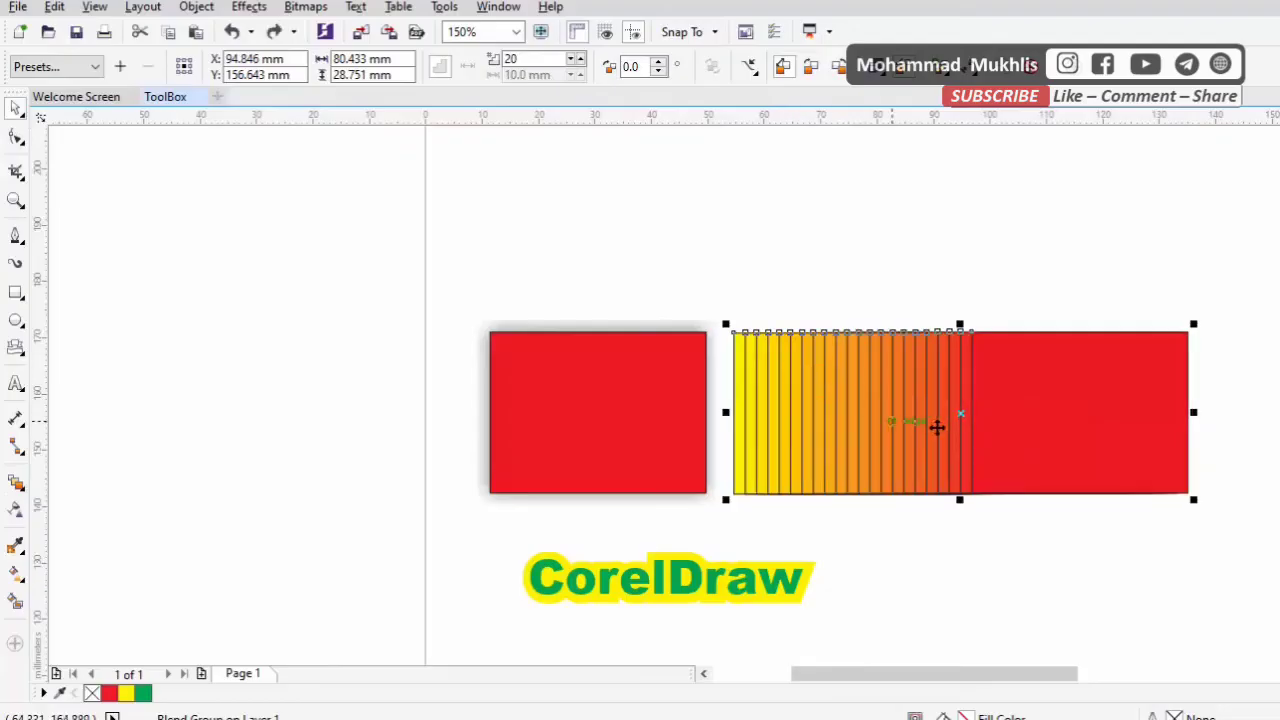
# Blend the yellow rectangle into the right-hand red rectangle again using 20 steps
pyautogui.click(24, 483)
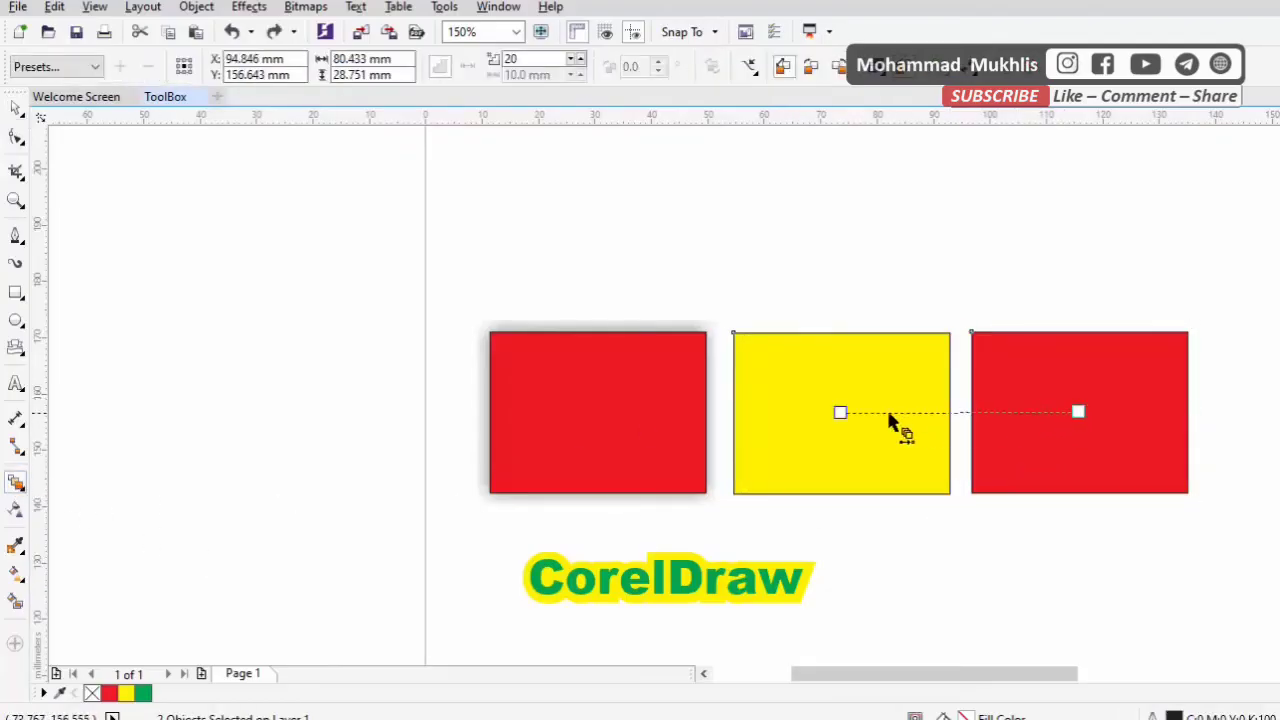
pyautogui.moveTo(889, 422); pyautogui.dragTo(891, 428)
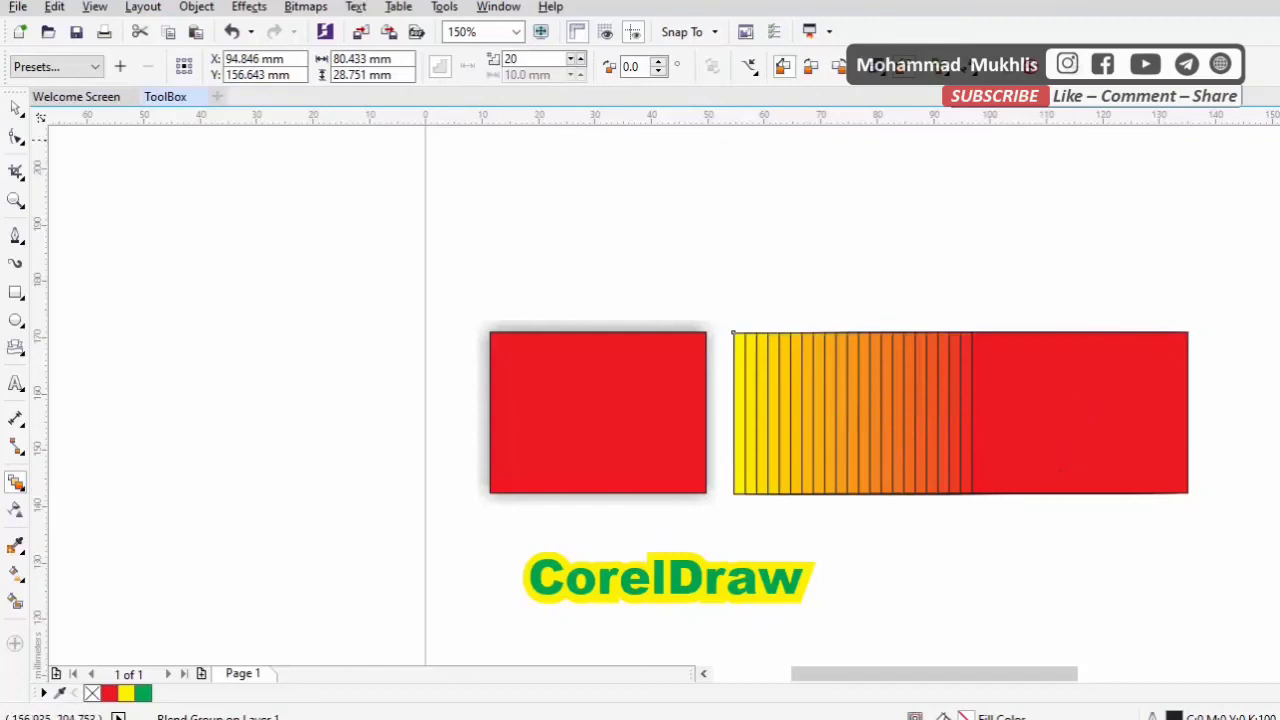
# Try removing both the fill and the outline of the blend, and undo both changes
pyautogui.click(1279, 140)
pyautogui.rightClick(1279, 140)
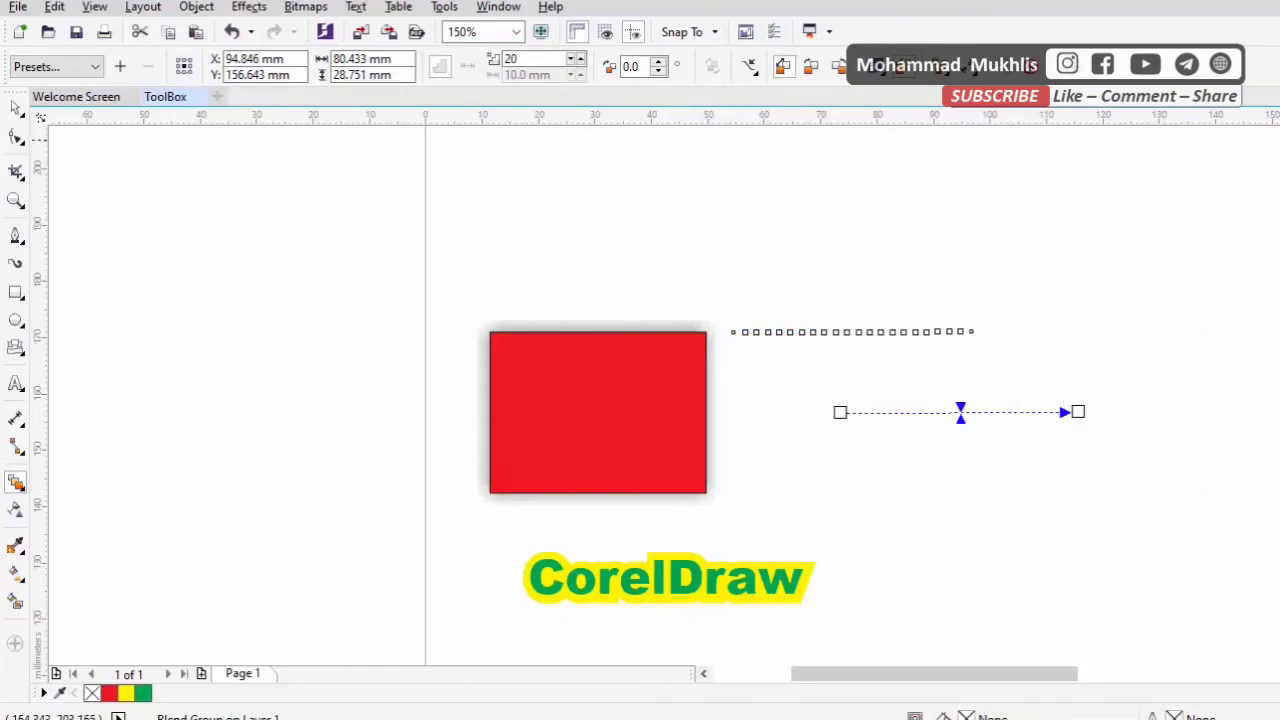
pyautogui.hotkey('ctrl', 'z')
pyautogui.hotkey('ctrl', 'z')
# Remove only the outlines from the yellow-to-red blend and leave the Blend tool
pyautogui.rightClick(1279, 140)
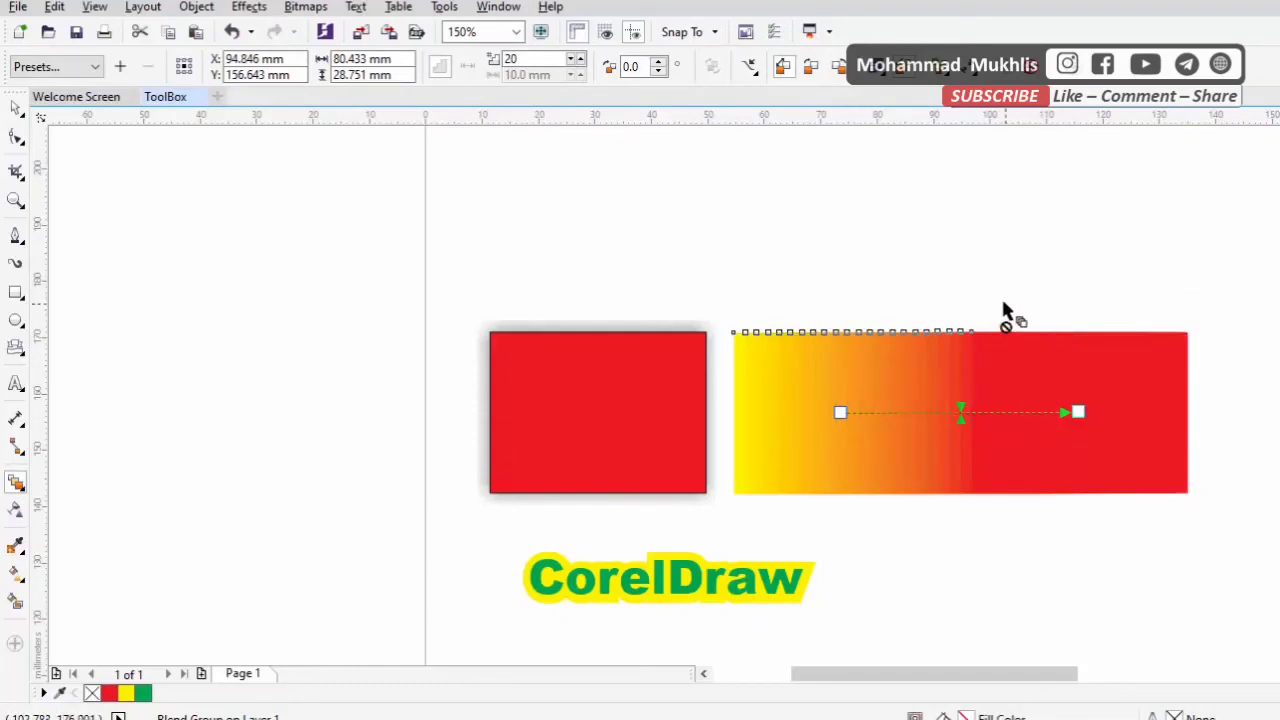
pyautogui.click(15, 110)
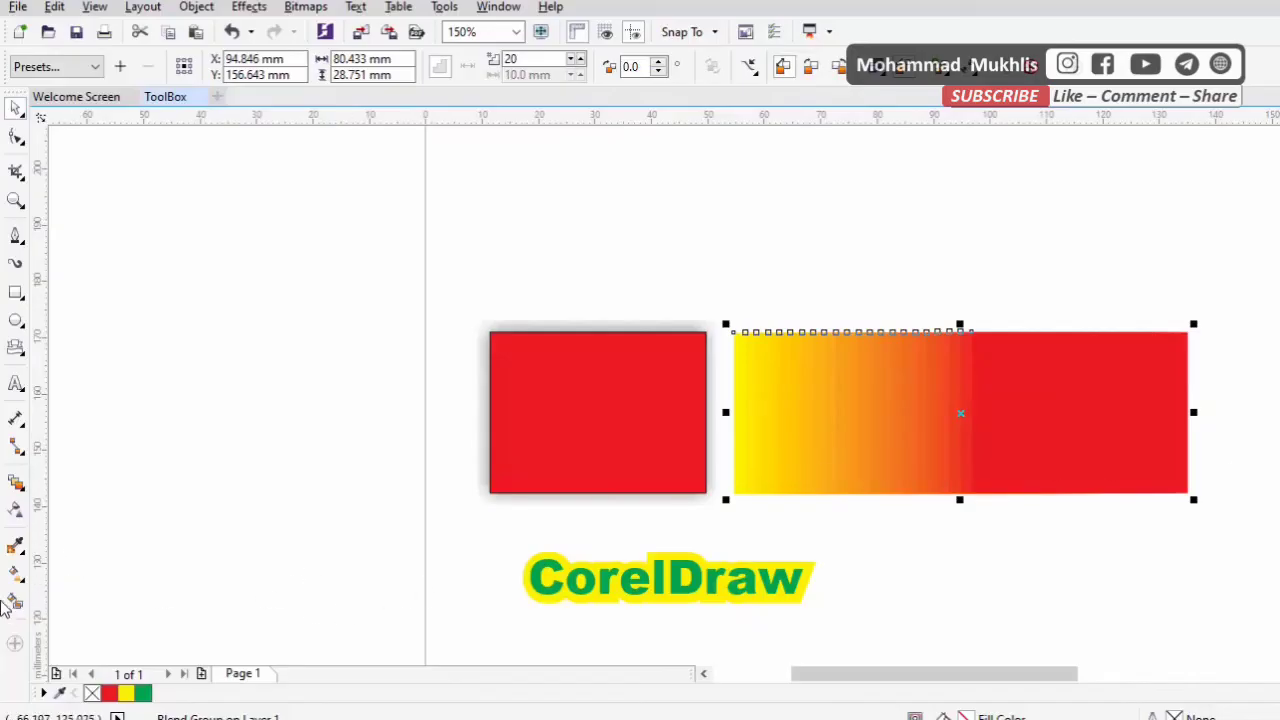
# Try a push and pull distortion on the yellow-to-red blend from a point outside it, and undo it
pyautogui.click(22, 489)
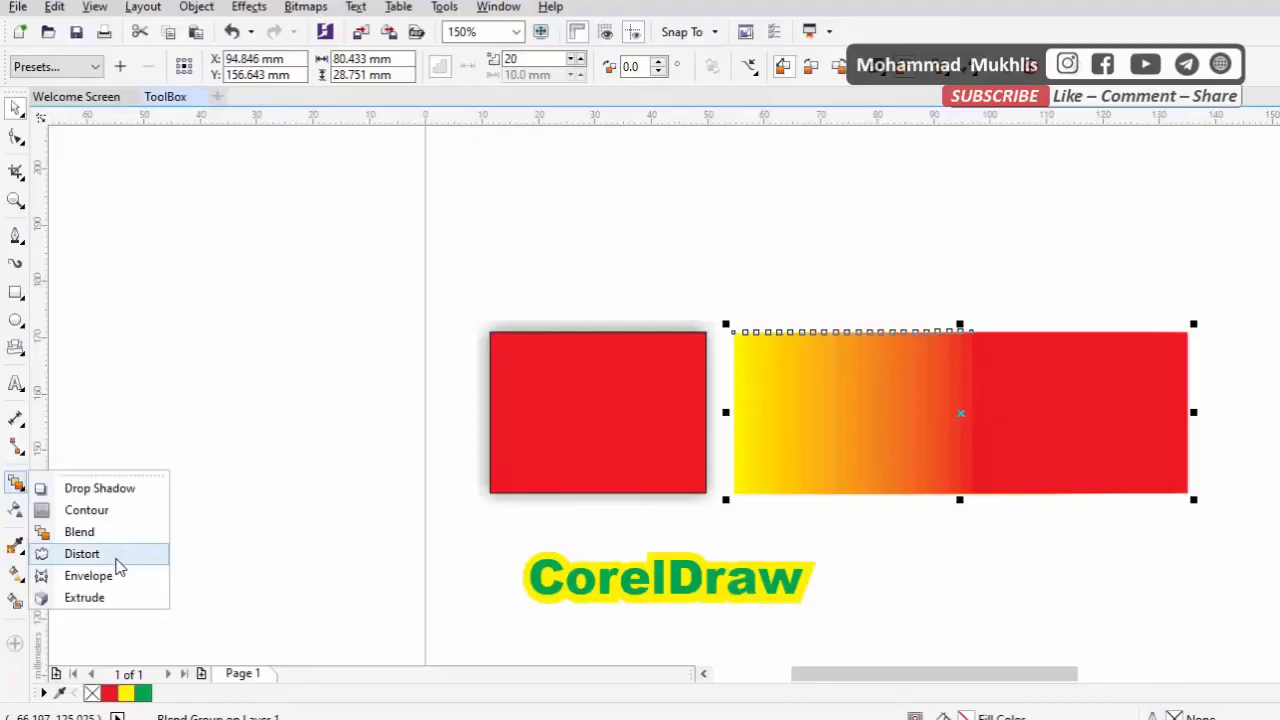
pyautogui.click(84, 554)
pyautogui.moveTo(460, 238); pyautogui.dragTo(600, 325)
pyautogui.scroll(-2, 930, 430)
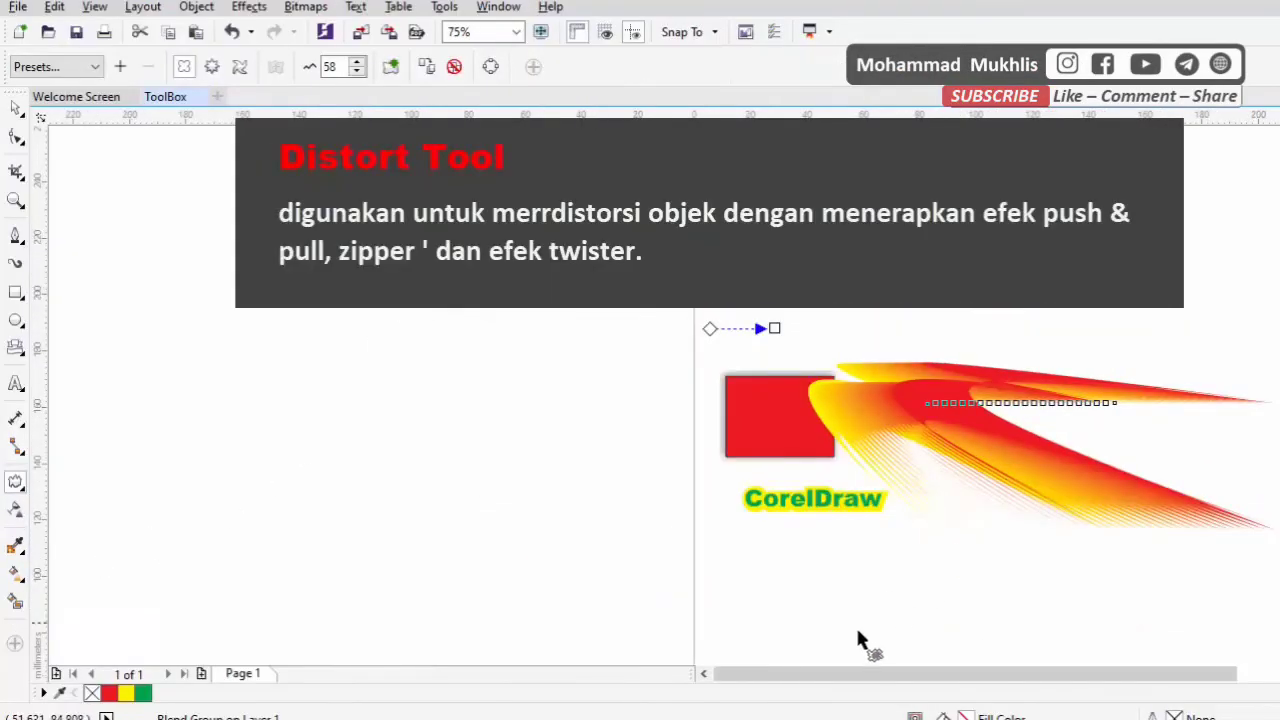
pyautogui.hscroll(5, 874, 677)
pyautogui.hotkey('ctrl', 'z')
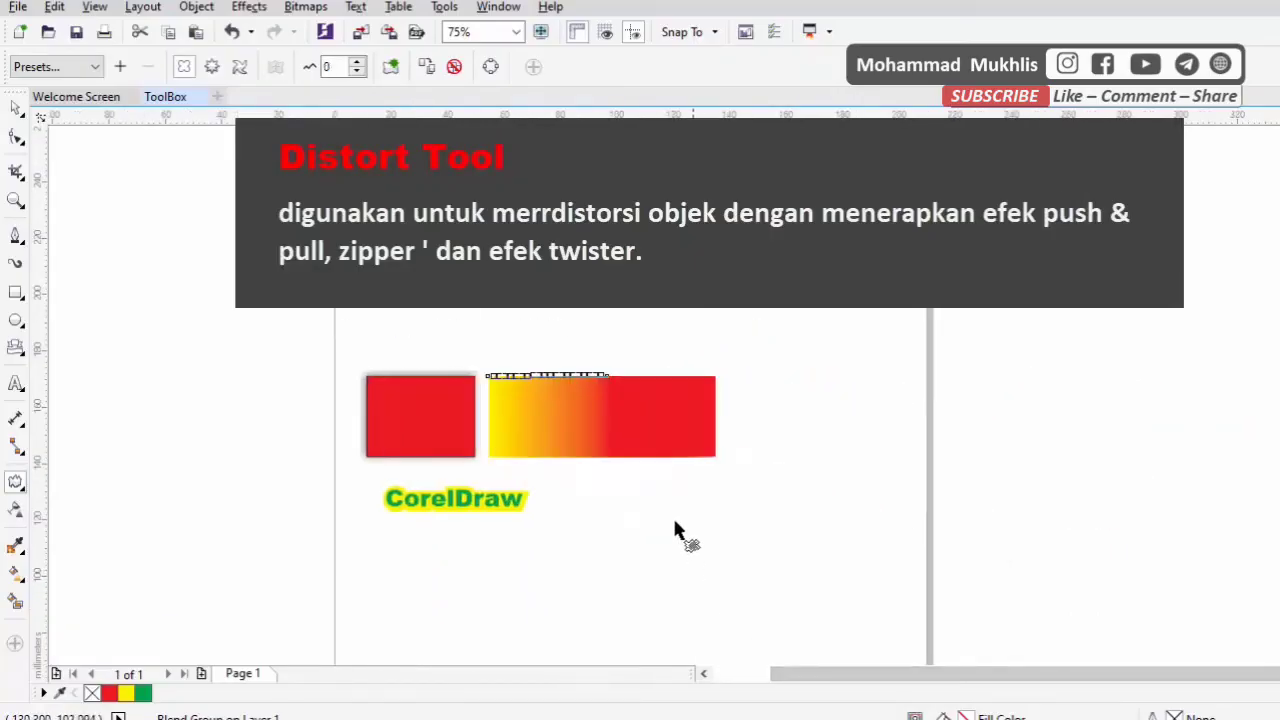
# Distort the yellow-to-red blend with a push and pull amplitude of about 56, centred just above its upper edge
pyautogui.scroll(1, 590, 424)
pyautogui.moveTo(566, 324); pyautogui.dragTo(691, 716)
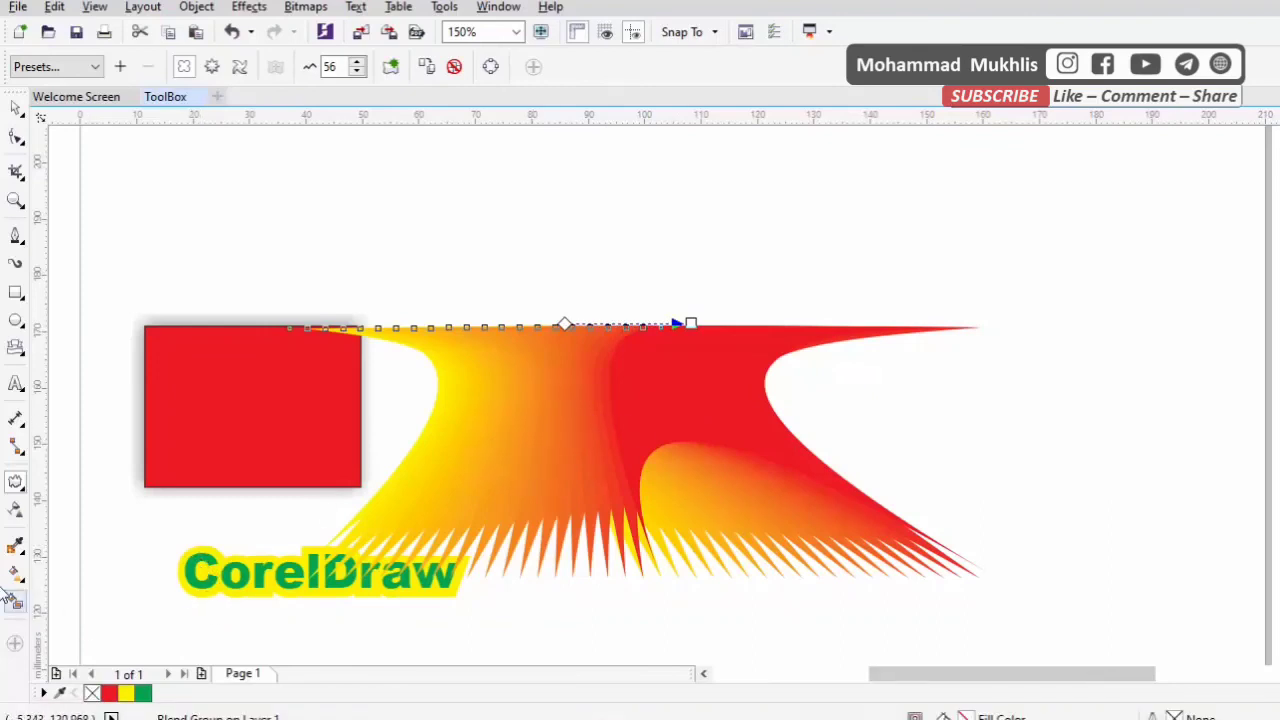
# Apply an envelope to the shadowed red rectangle and pull its upper-right corner node far up and to the right
pyautogui.click(16, 484)
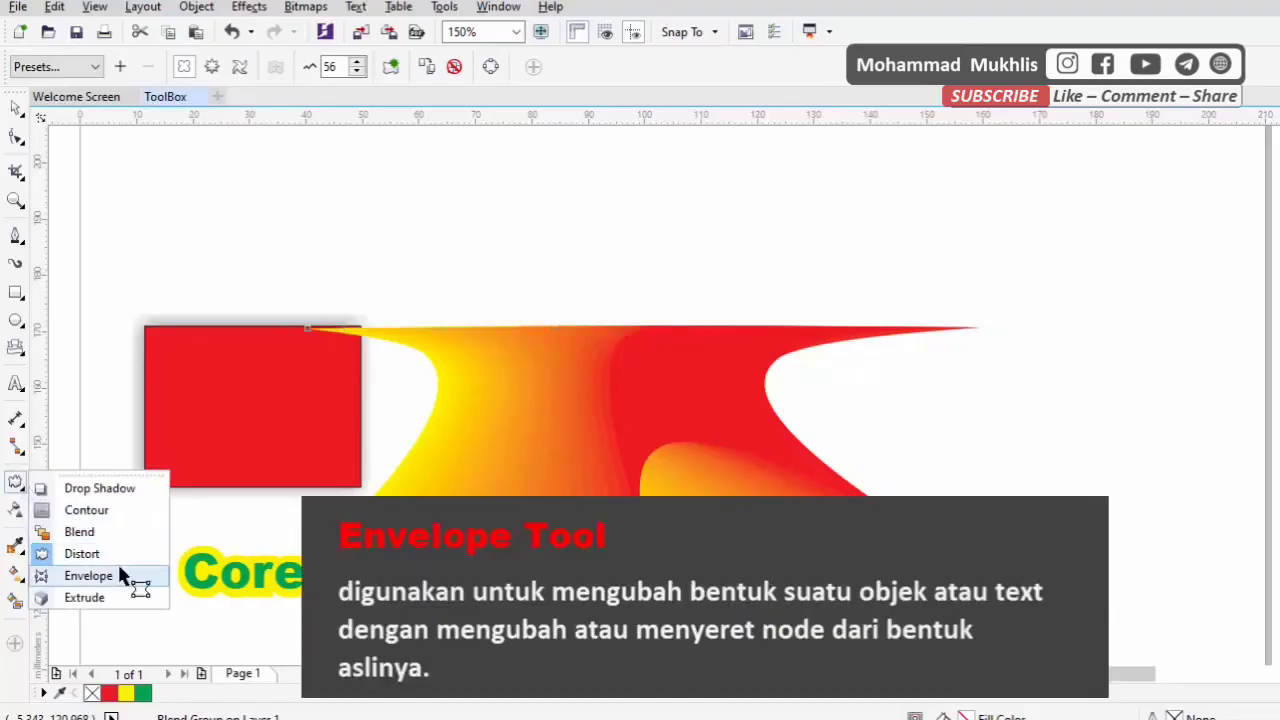
pyautogui.click(88, 576)
pyautogui.click(323, 478)
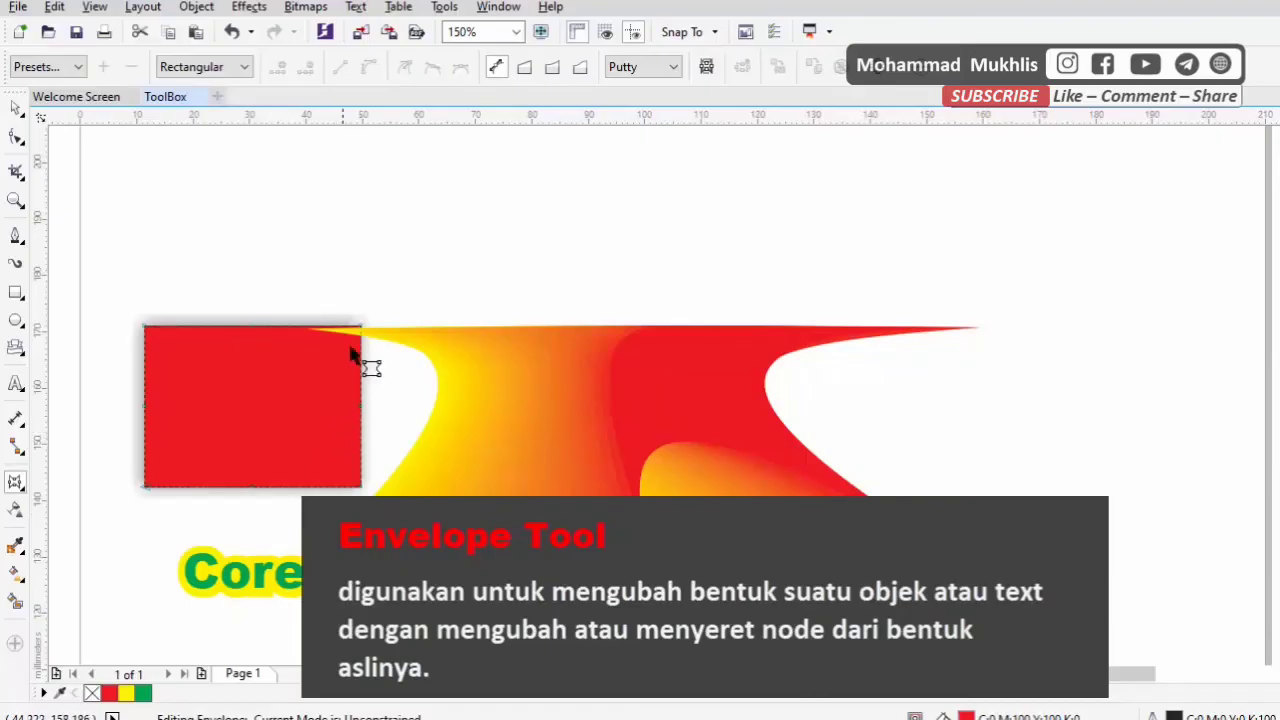
pyautogui.moveTo(361, 328); pyautogui.dragTo(537, 225)
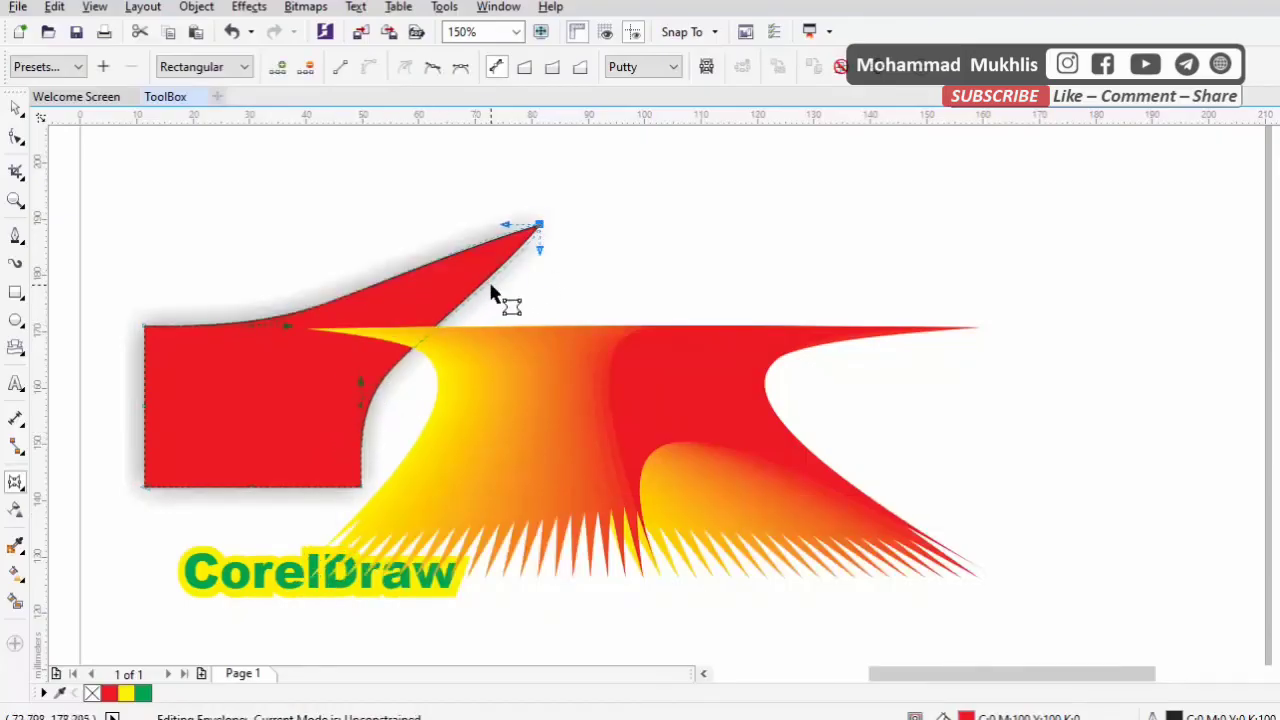
# Add envelope nodes on the red shape's right and upper edges, pulling one down to the right and the other up to the left
pyautogui.rightClick(474, 288)
pyautogui.click(484, 304)
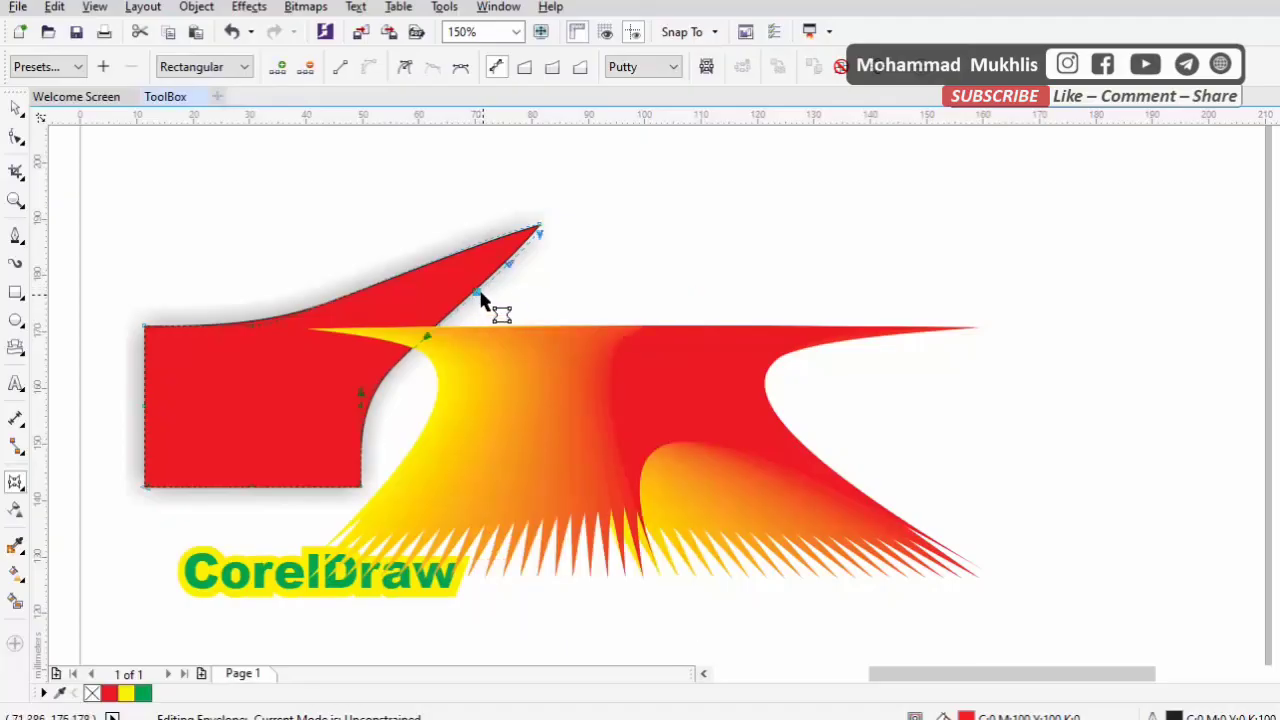
pyautogui.moveTo(478, 294); pyautogui.dragTo(577, 427)
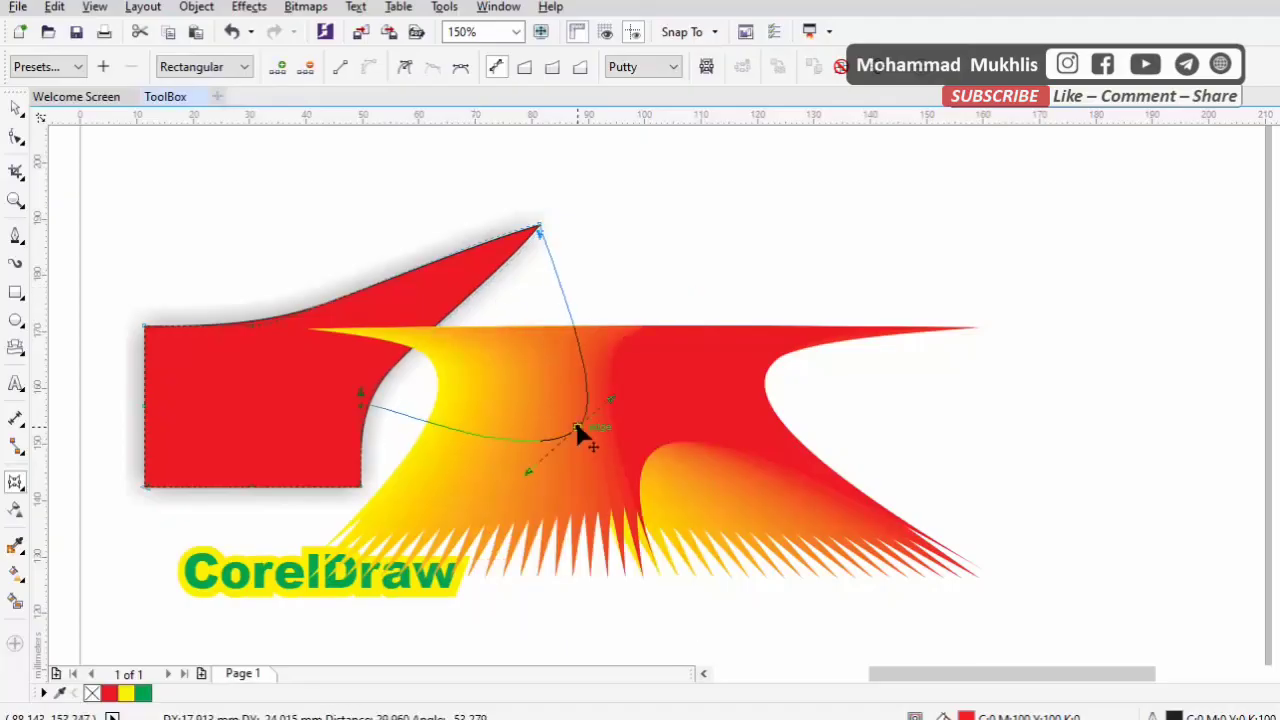
pyautogui.rightClick(309, 312)
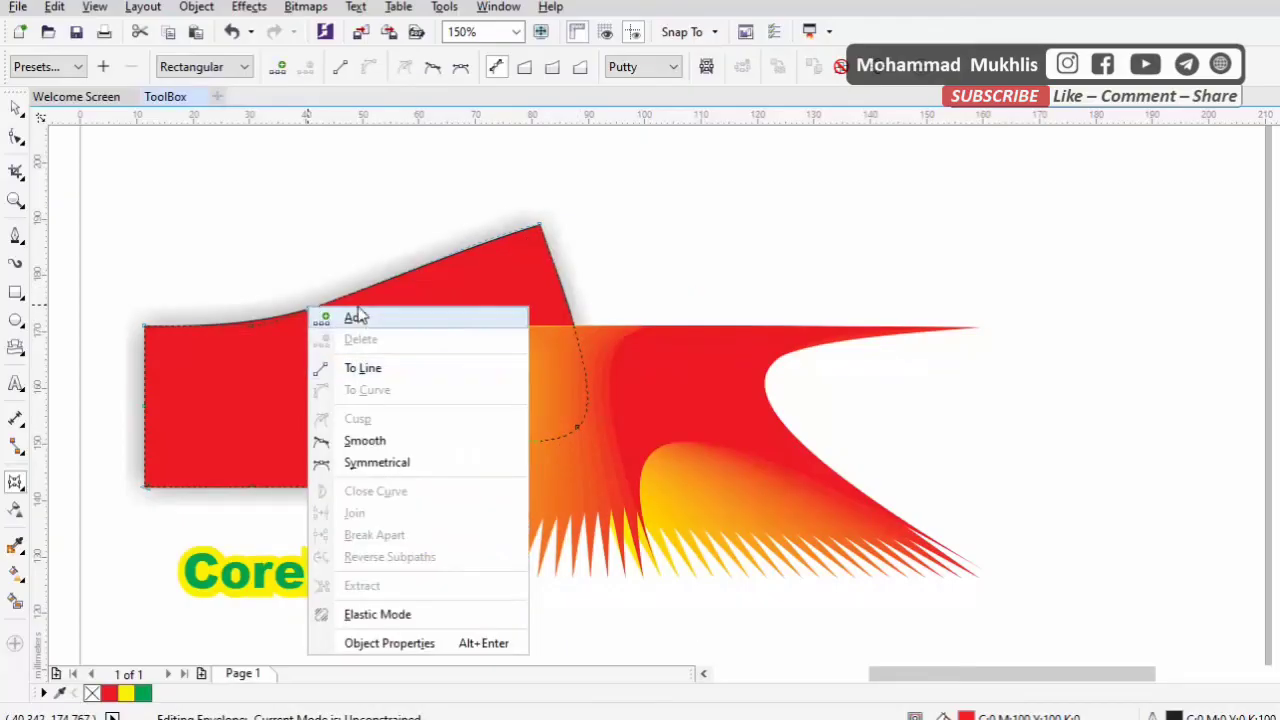
pyautogui.click(355, 317)
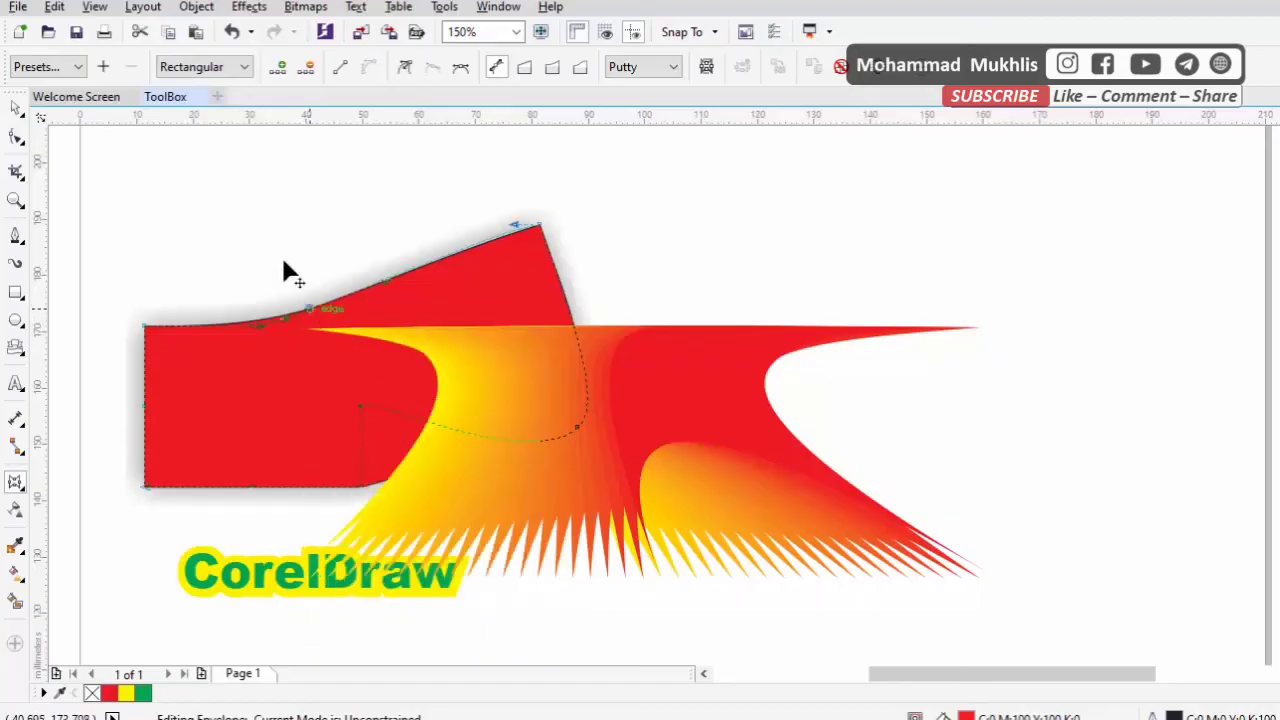
pyautogui.moveTo(310, 308); pyautogui.dragTo(246, 199)
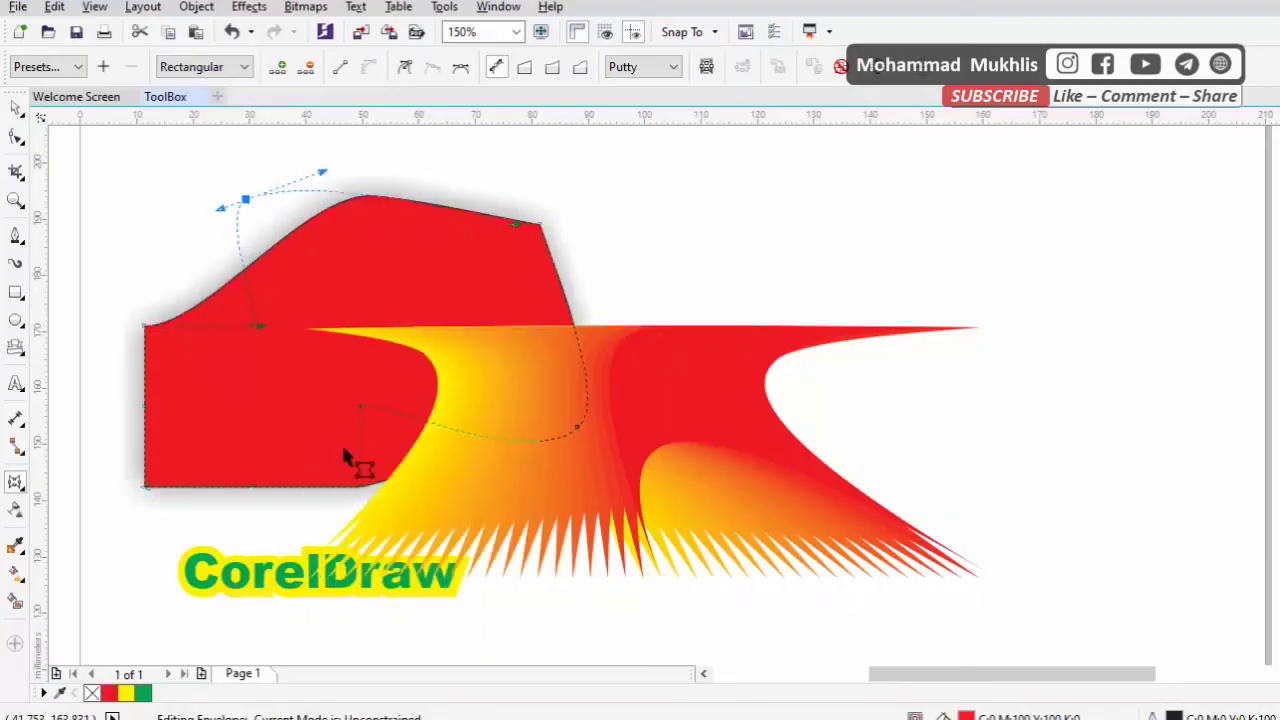
# Extrude the enveloped red shape with a vanishing point offset of about -5.3 mm by -3.6 mm
pyautogui.click(15, 484)
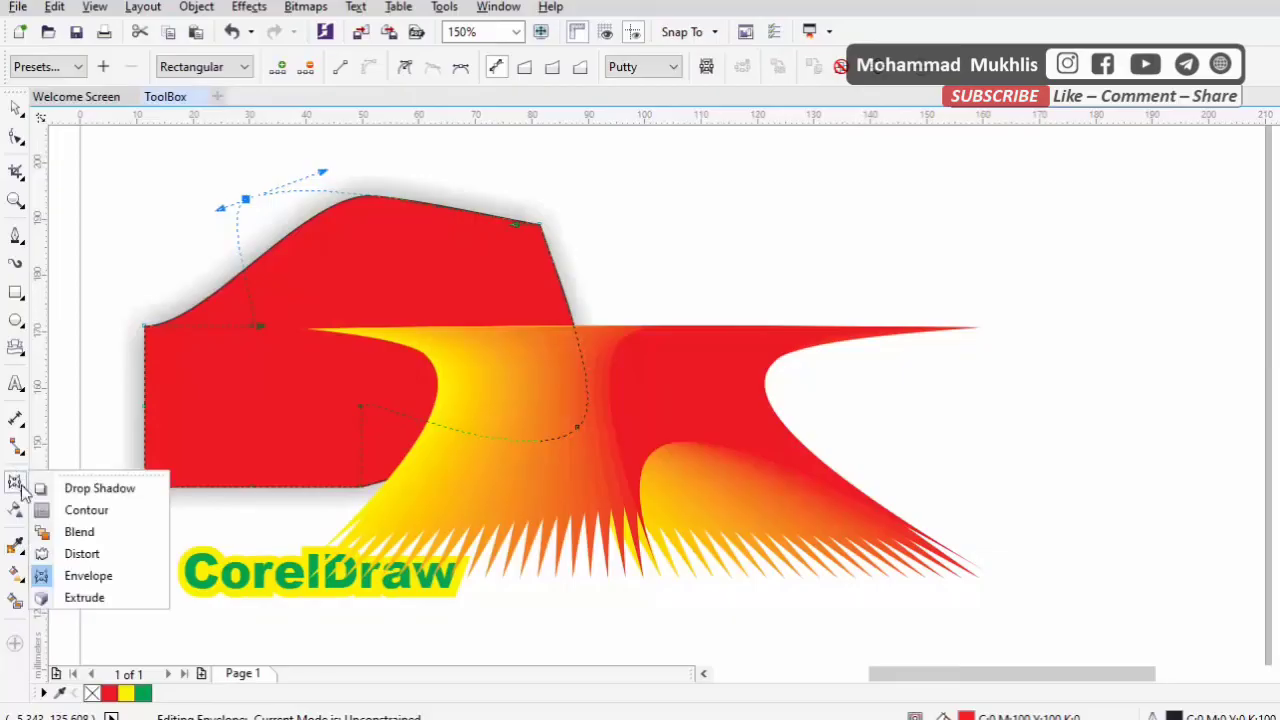
pyautogui.click(84, 598)
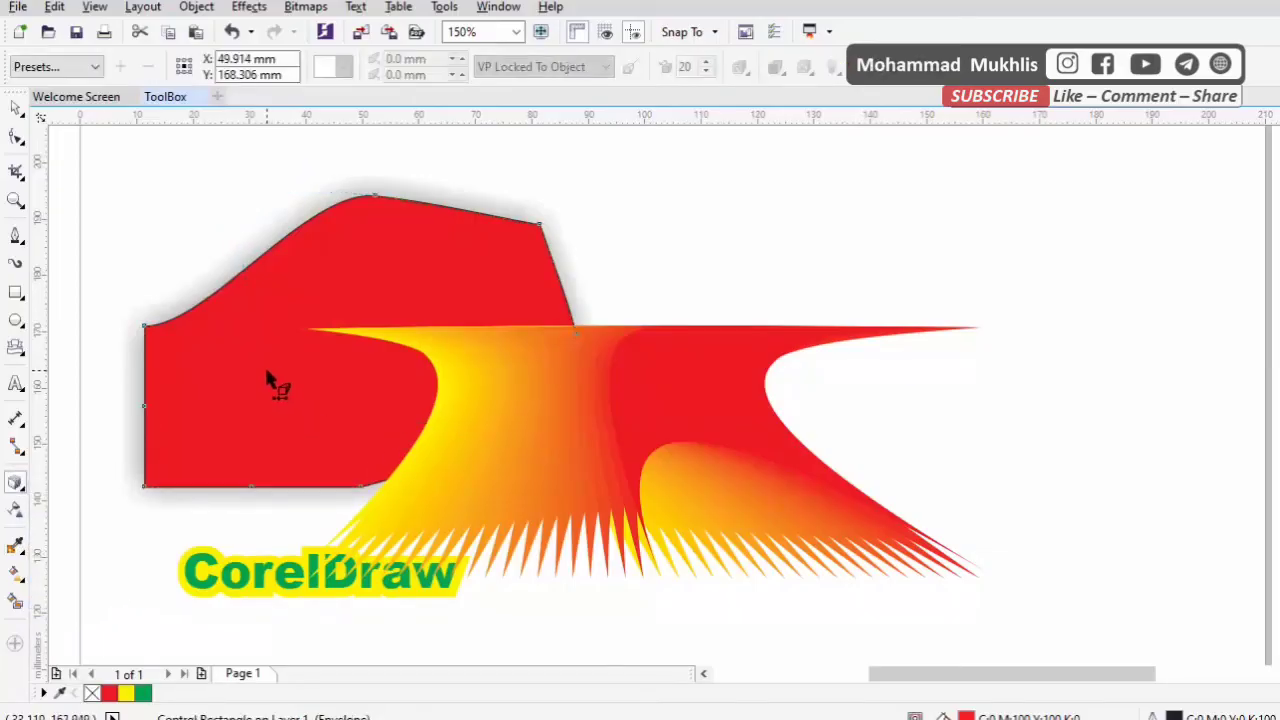
pyautogui.moveTo(360, 343); pyautogui.dragTo(332, 317)
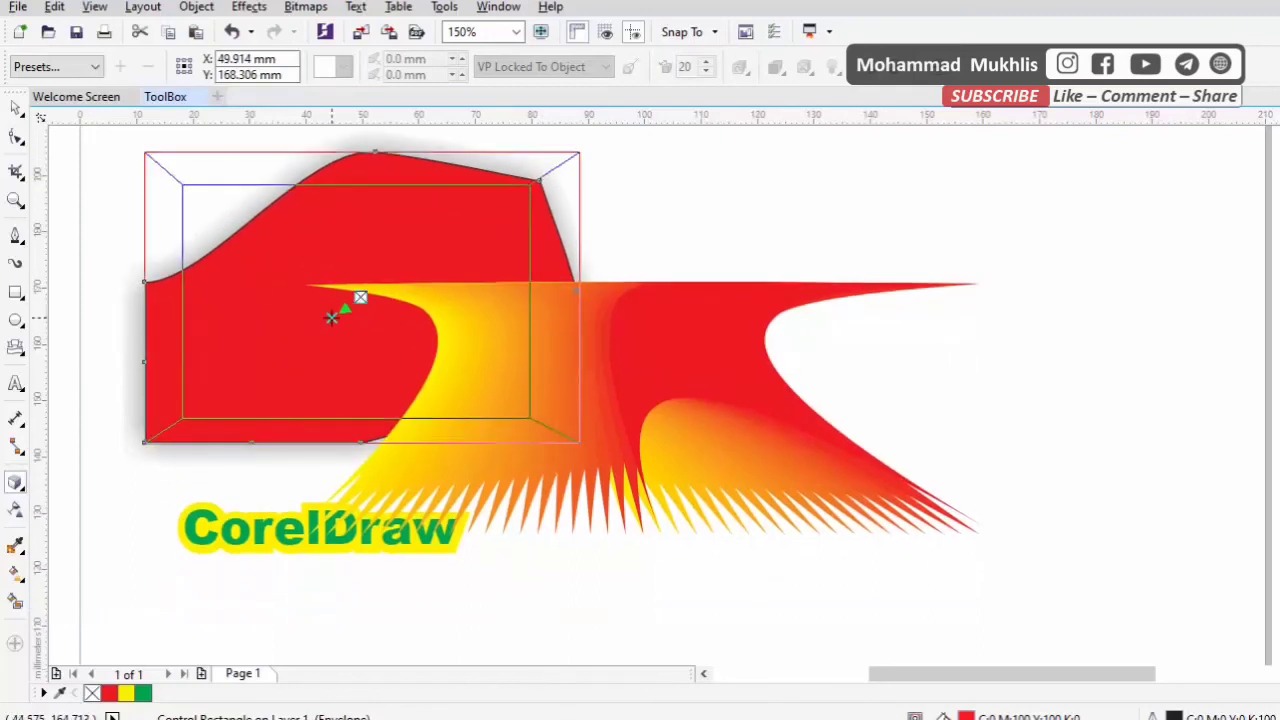
# Move the CorelDraw contour text to the empty area below the distorted blend, centred at about X 100.2 mm, Y 108.8 mm
pyautogui.scroll(3, 423, 523)
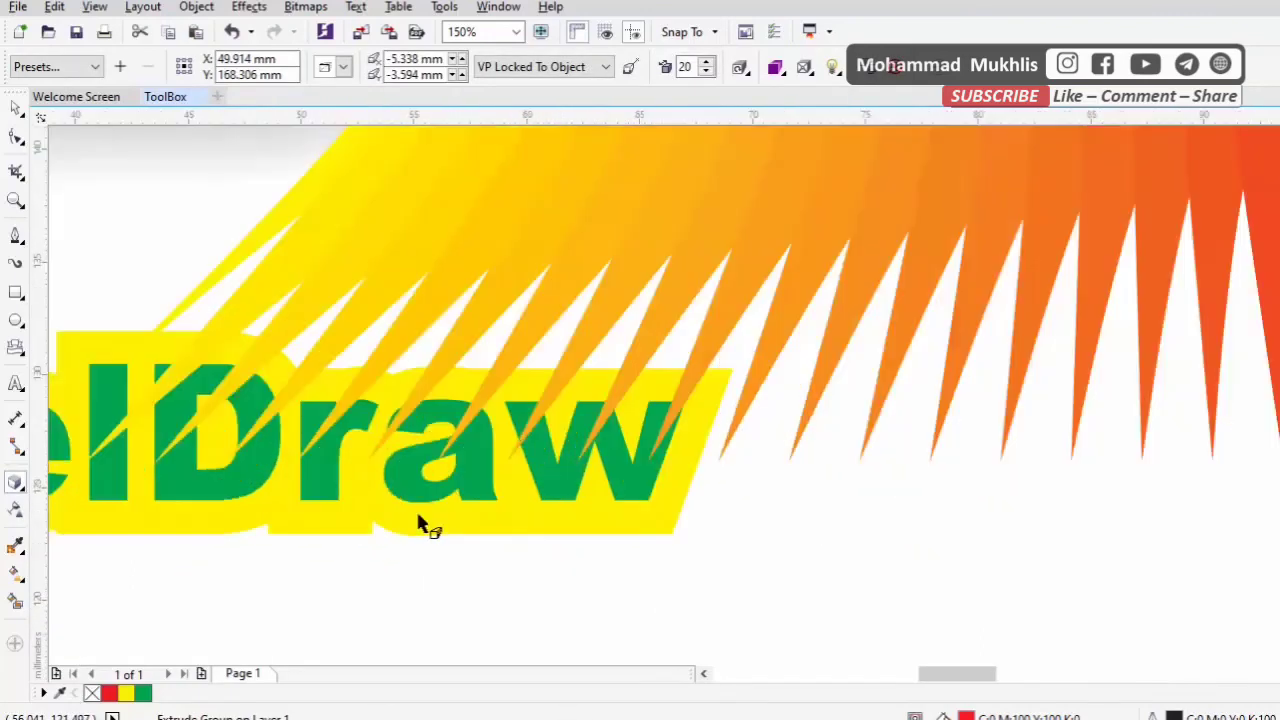
pyautogui.scroll(-3, 257, 443)
pyautogui.click(243, 472)
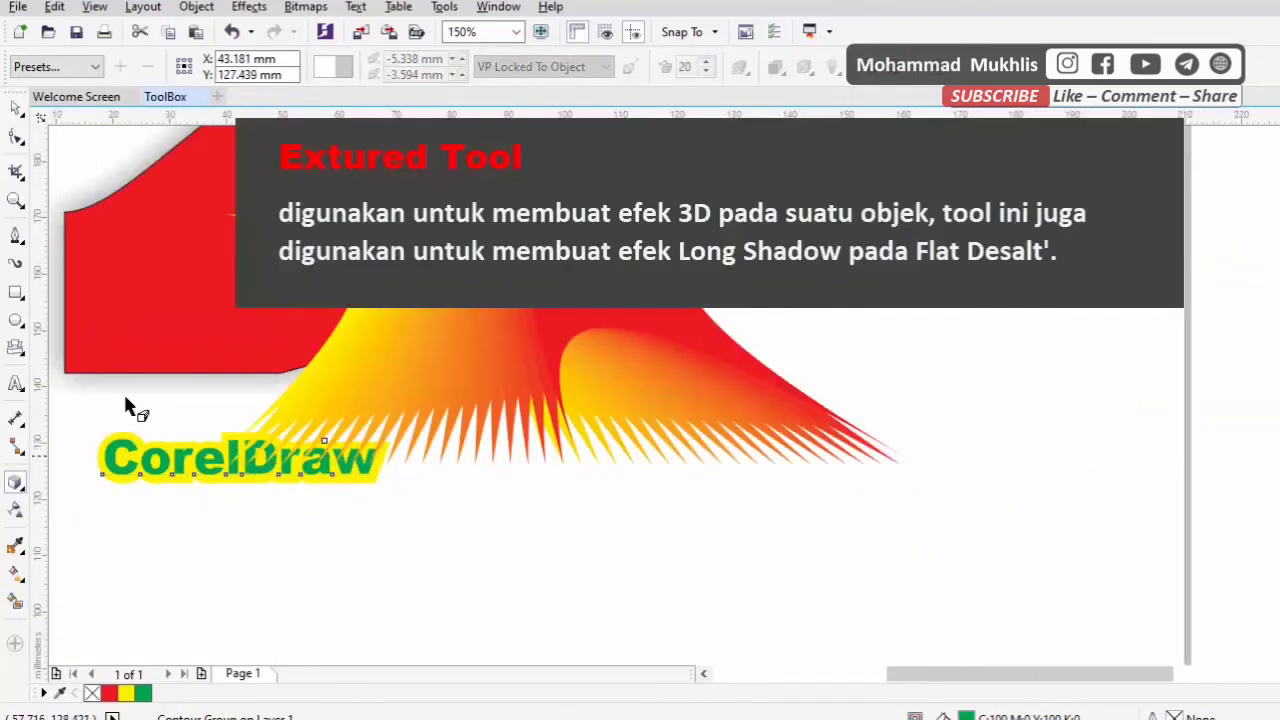
pyautogui.click(17, 108)
pyautogui.moveTo(237, 454); pyautogui.dragTo(557, 559)
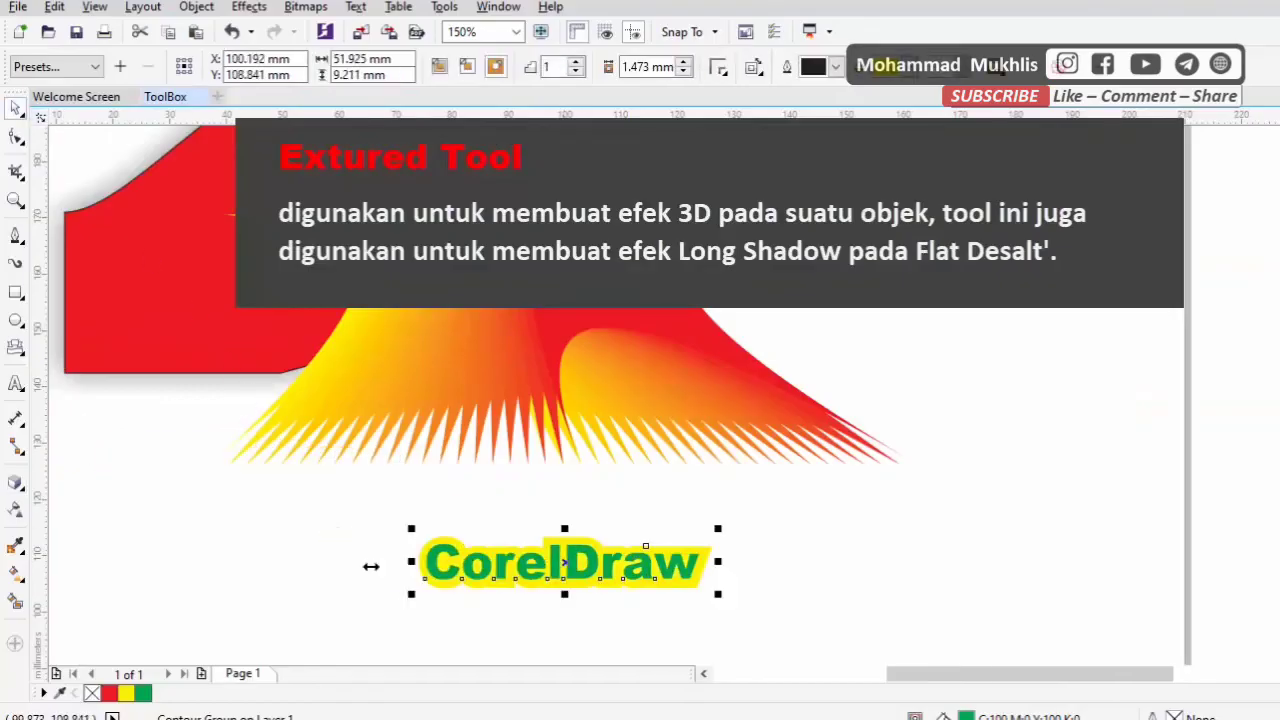
# Try to extrude the green CorelDraw text together with its yellow contour
pyautogui.click(20, 485)
pyautogui.click(88, 599)
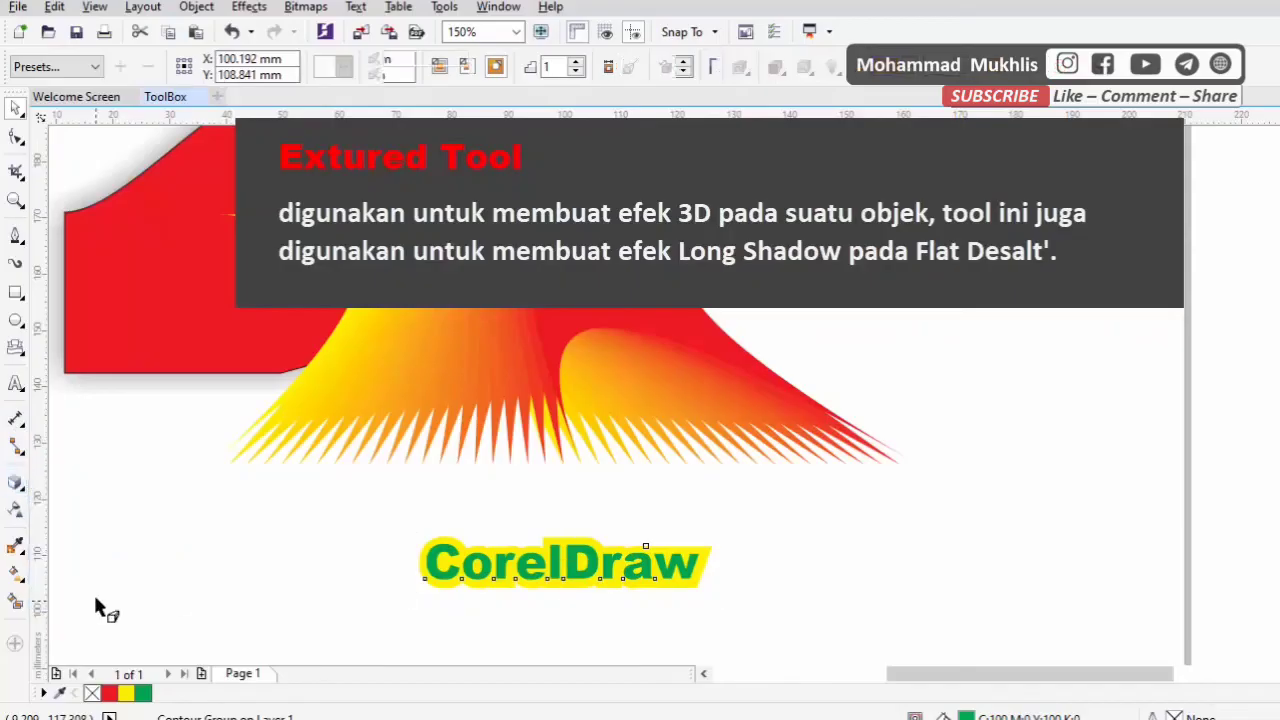
pyautogui.scroll(5, 606, 580)
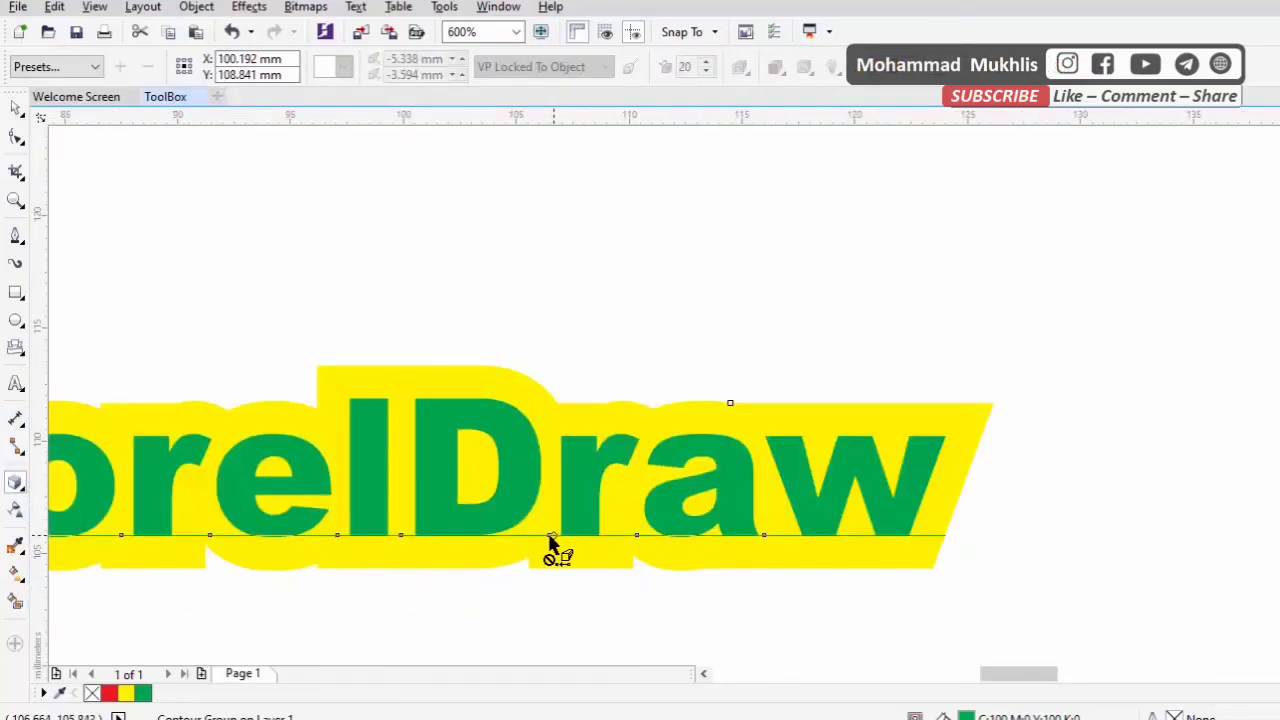
pyautogui.scroll(-5, 573, 402)
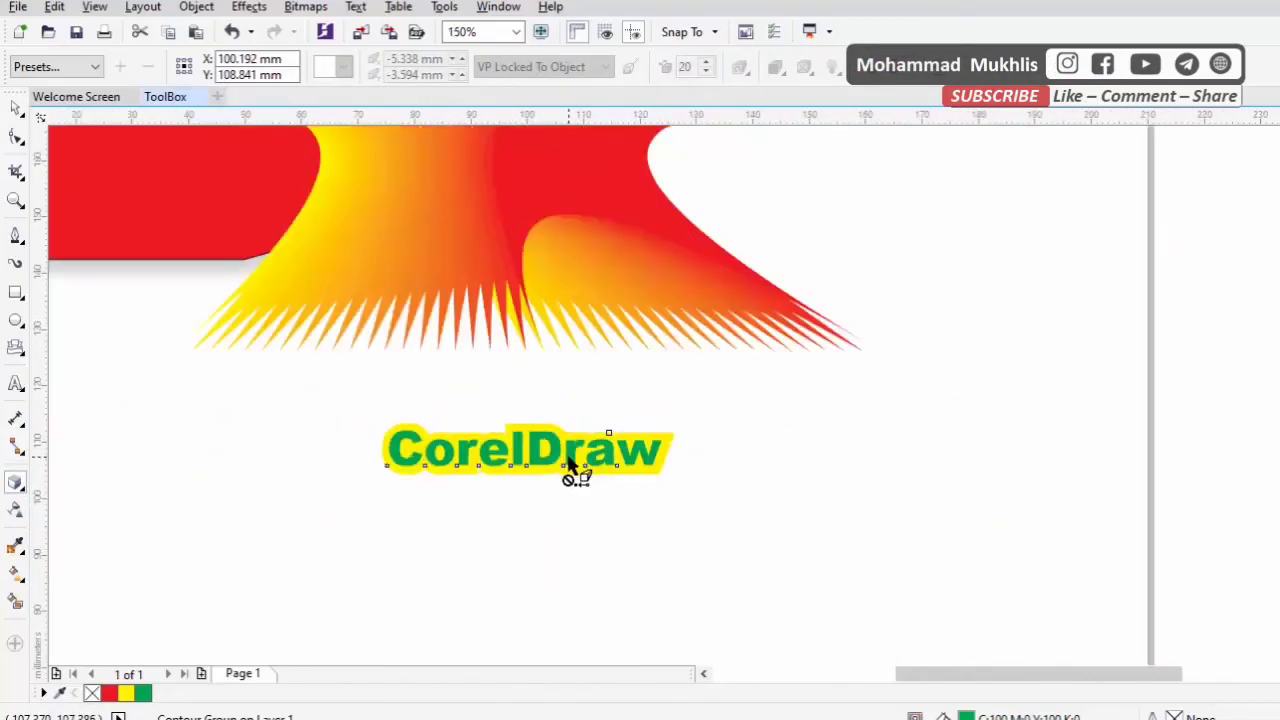
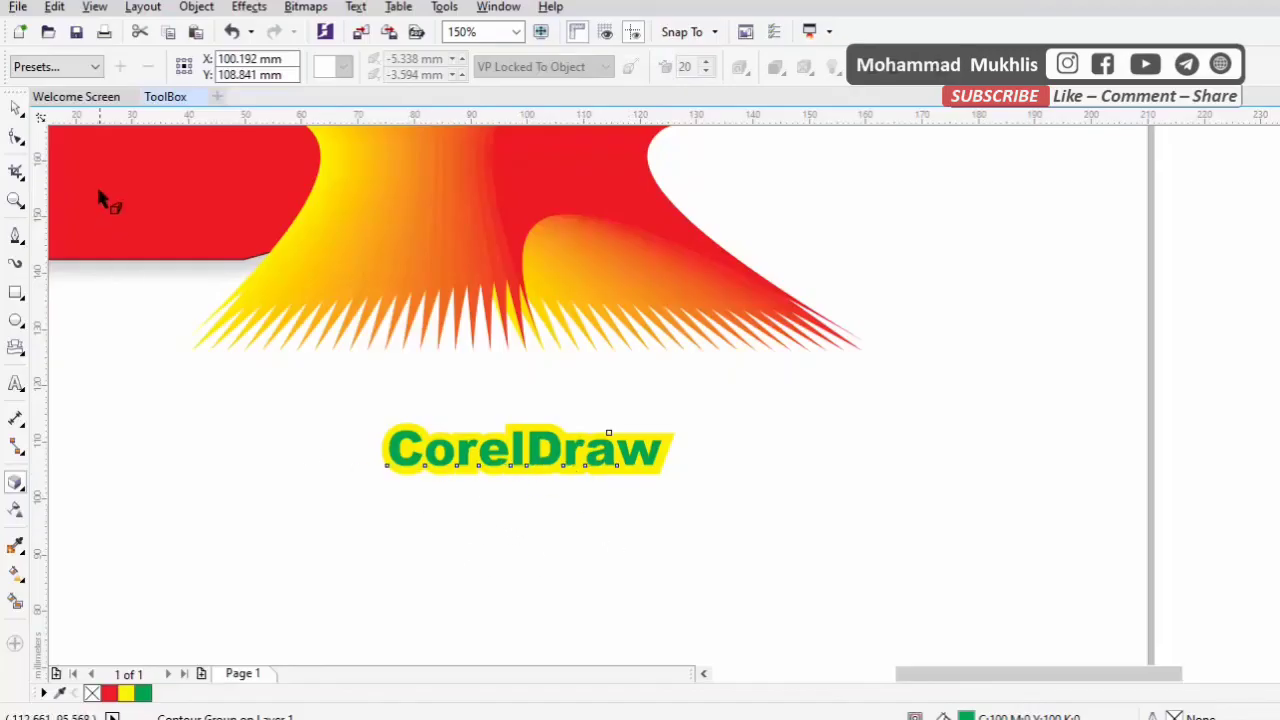
# Add the artistic text CorelDraw beside the yellow-contoured text and set its font to Arial Black
pyautogui.click(15, 107)
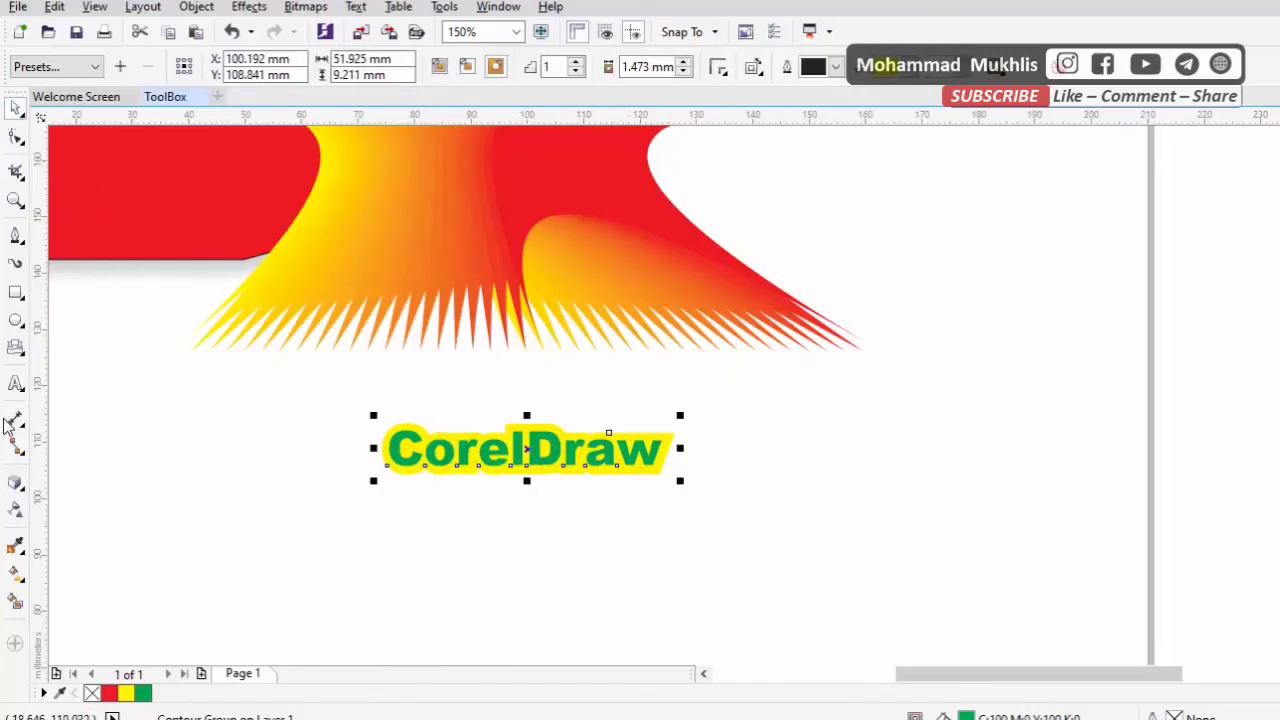
pyautogui.click(15, 386)
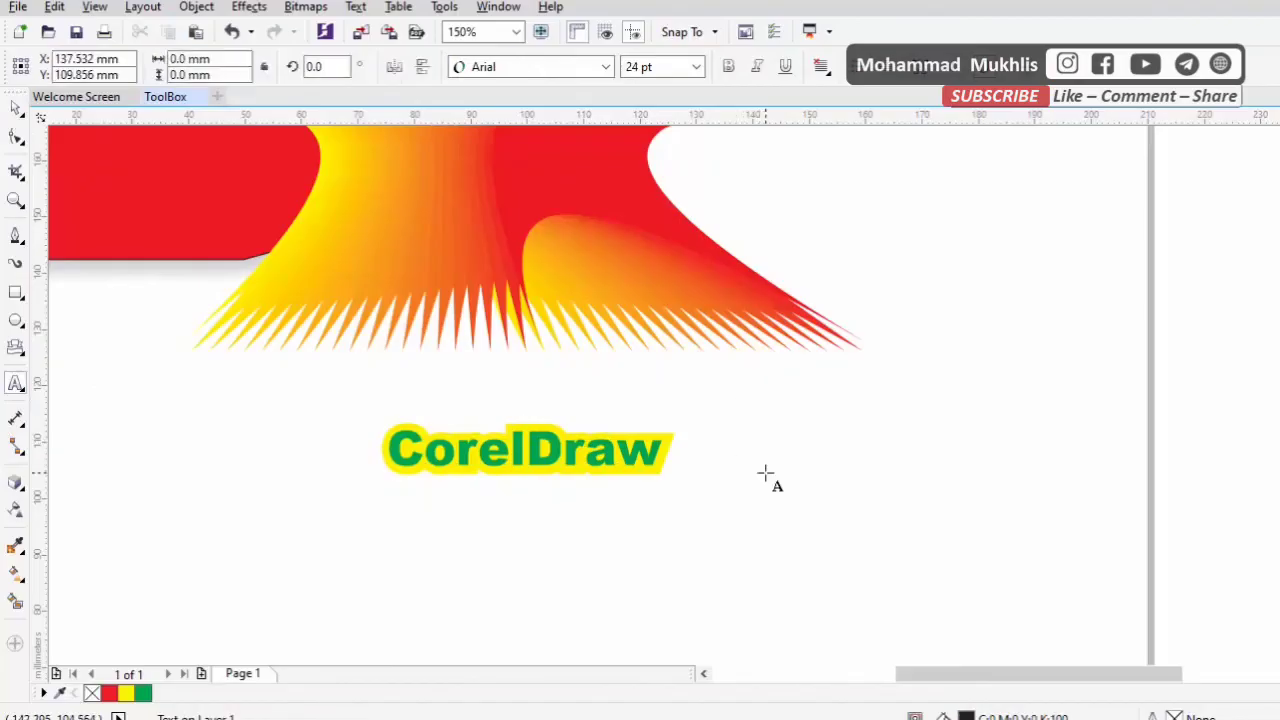
pyautogui.write('CorelD')
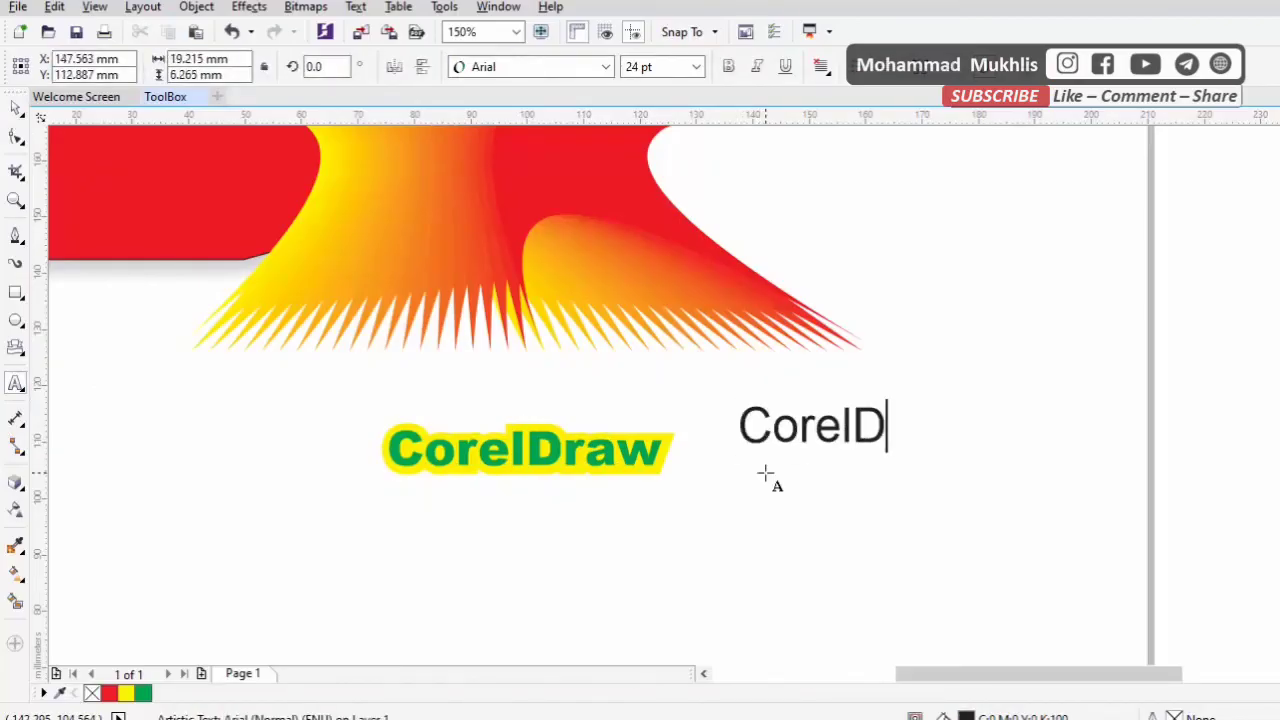
pyautogui.write('raw')
pyautogui.hotkey('ctrl', 'a')
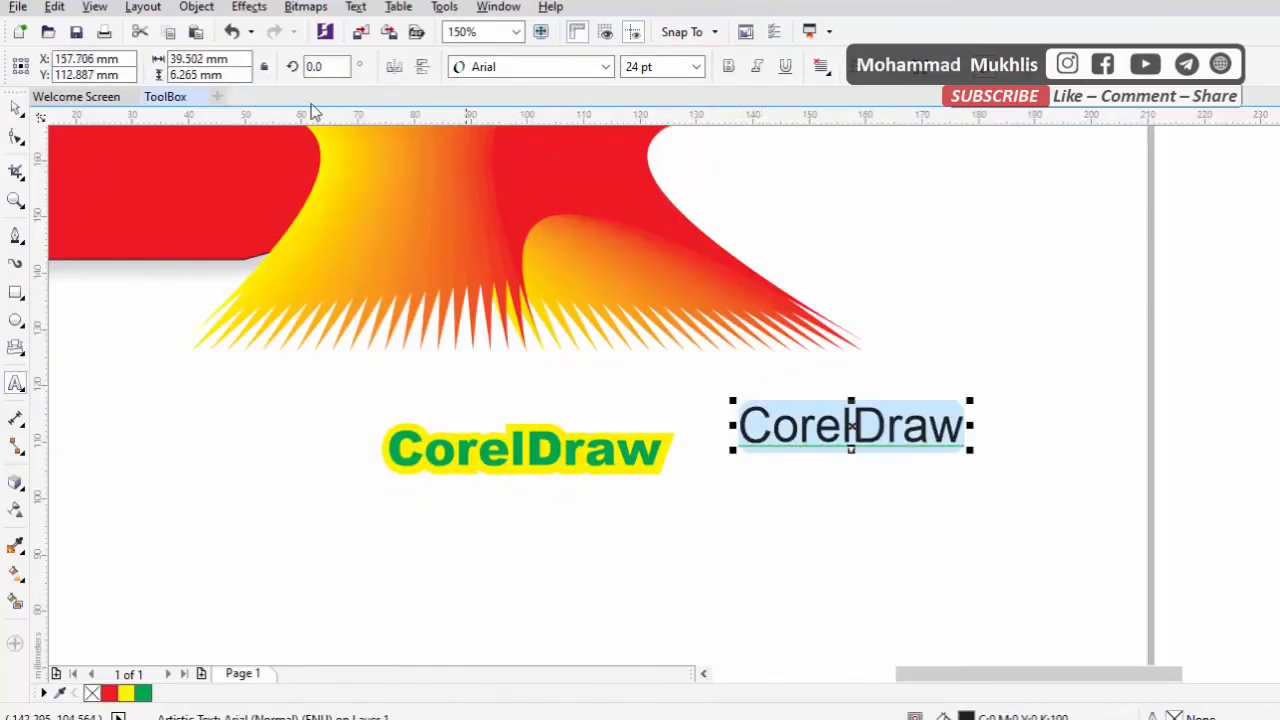
pyautogui.click(605, 67)
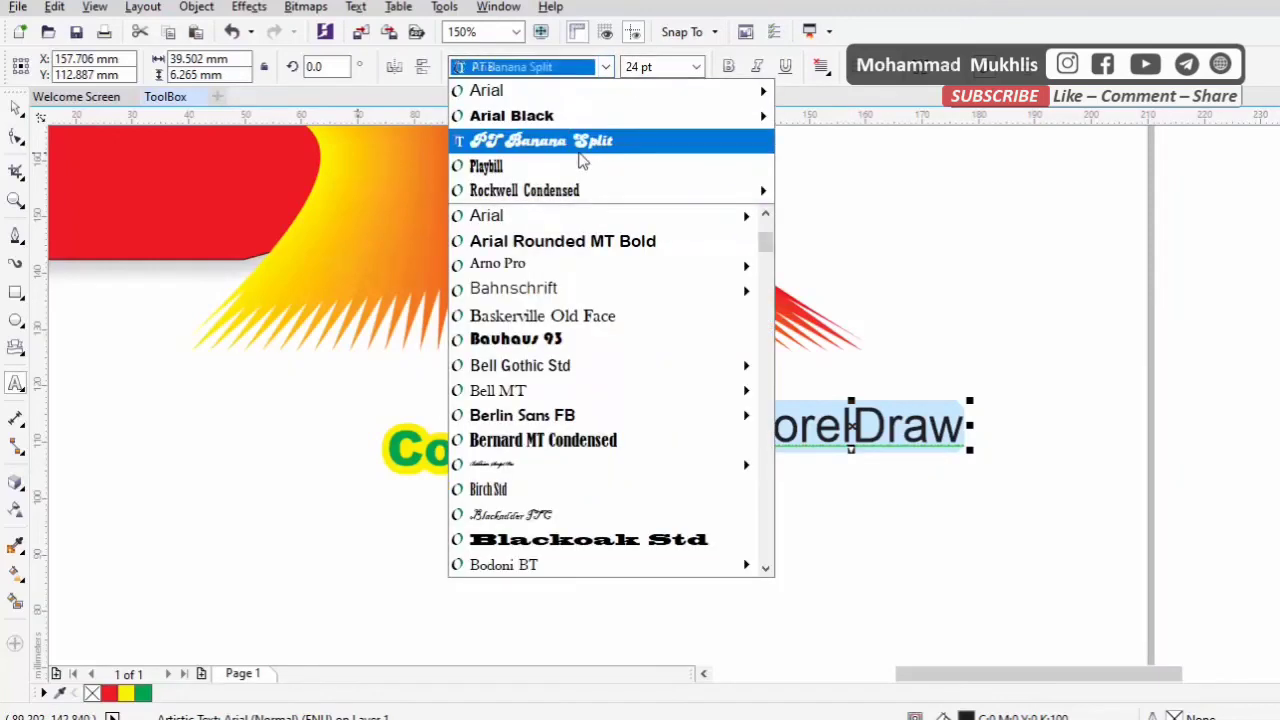
pyautogui.click(560, 116)
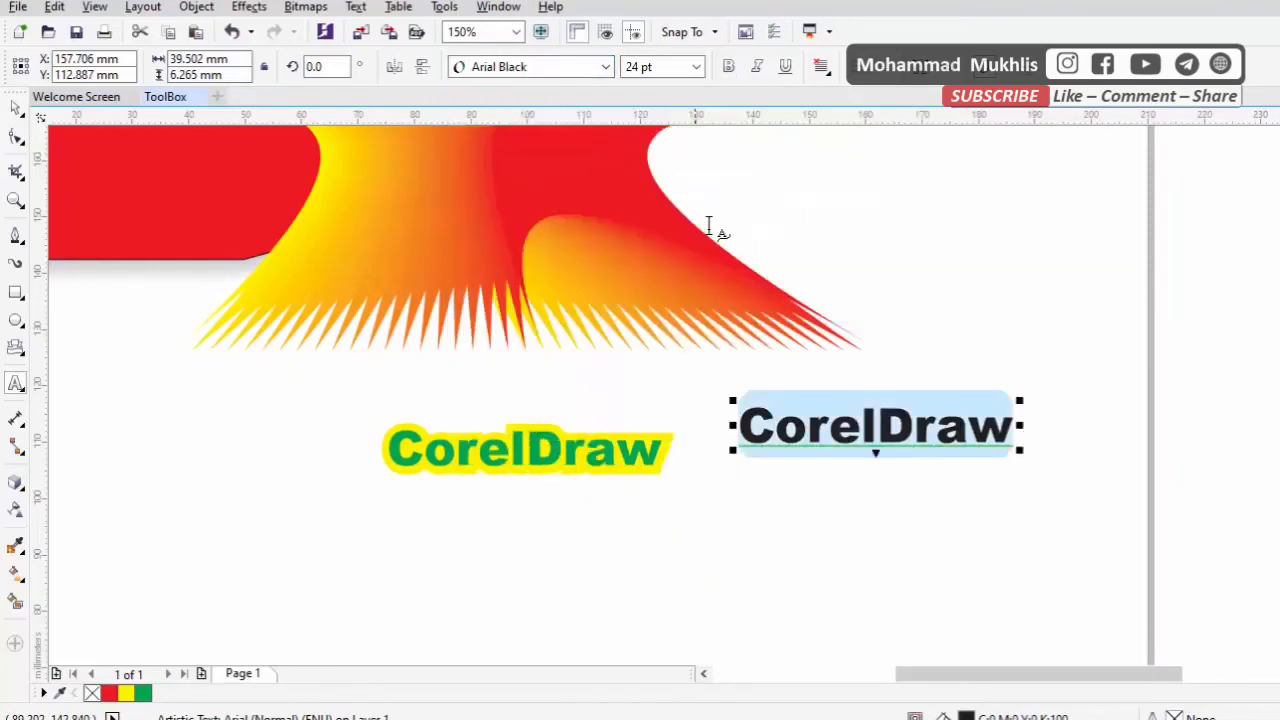
# Extrude the new CorelDraw text up to the right with a vanishing point offset of about 49.3 mm by 22.0 mm
pyautogui.click(15, 485)
pyautogui.click(15, 488)
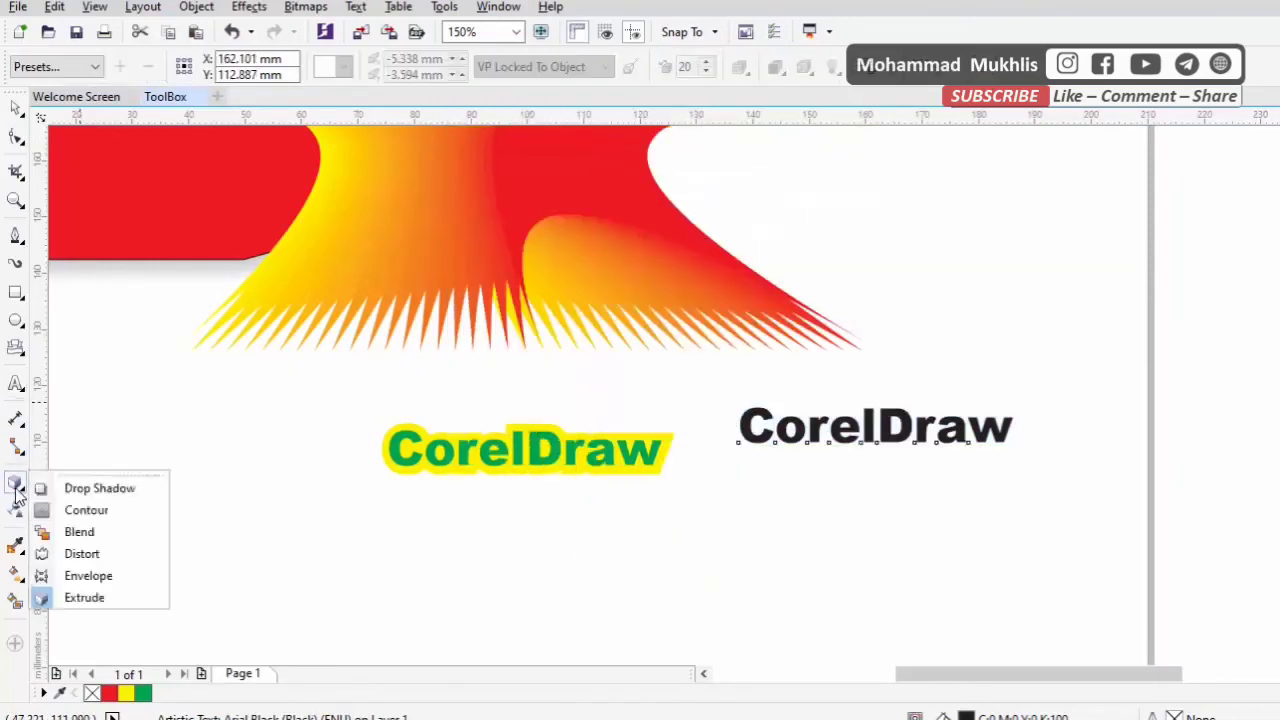
pyautogui.click(90, 597)
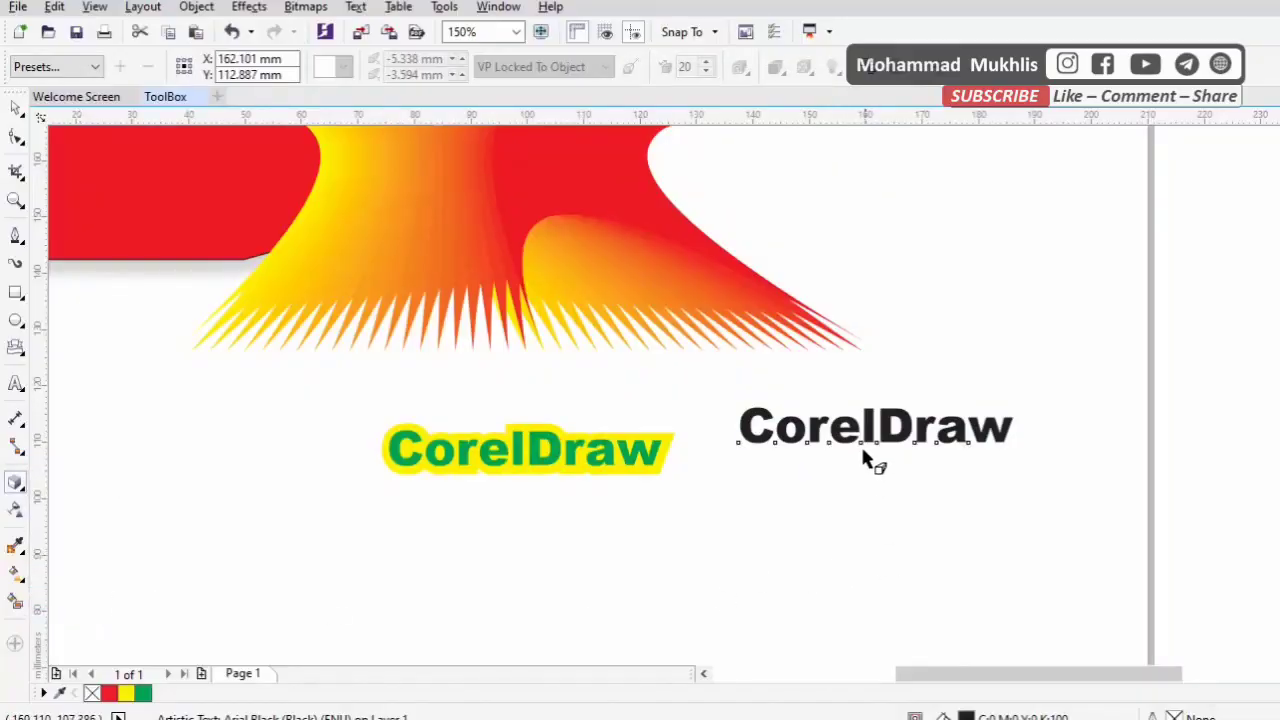
pyautogui.moveTo(866, 458); pyautogui.dragTo(1150, 305)
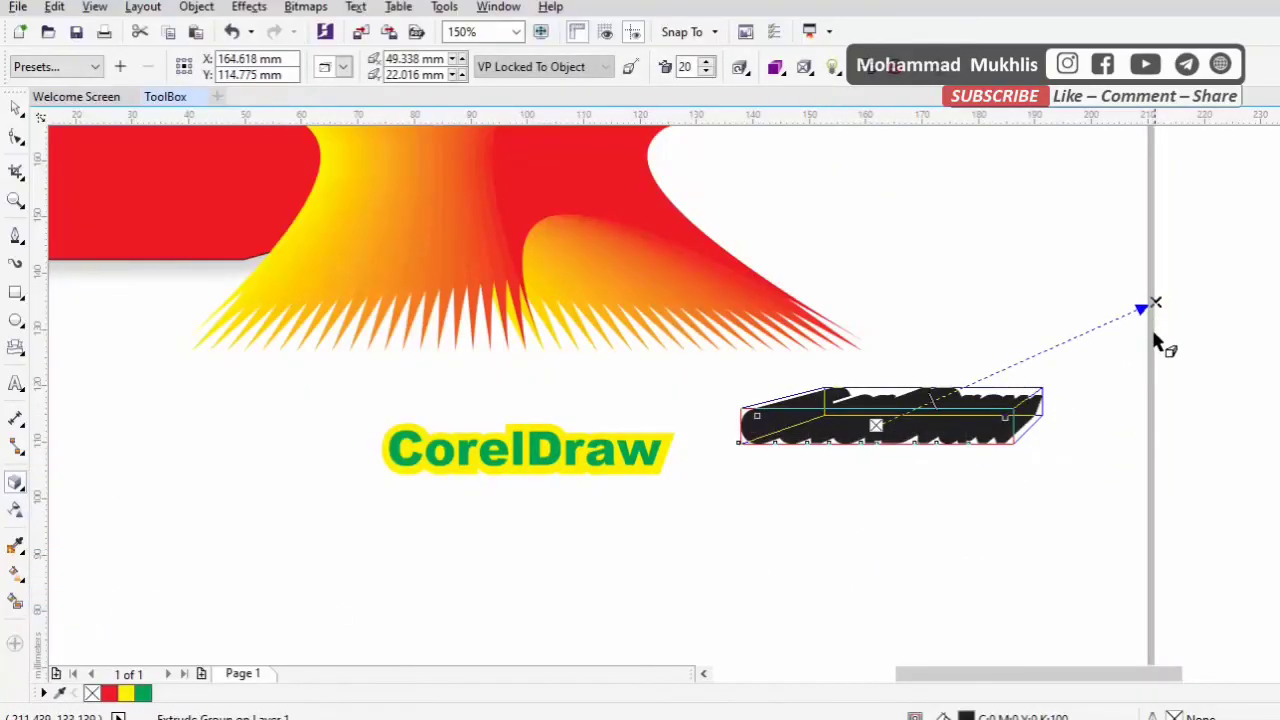
# Switch the text's extrusion to color shading and fill the text with green
pyautogui.click(775, 67)
pyautogui.click(857, 138)
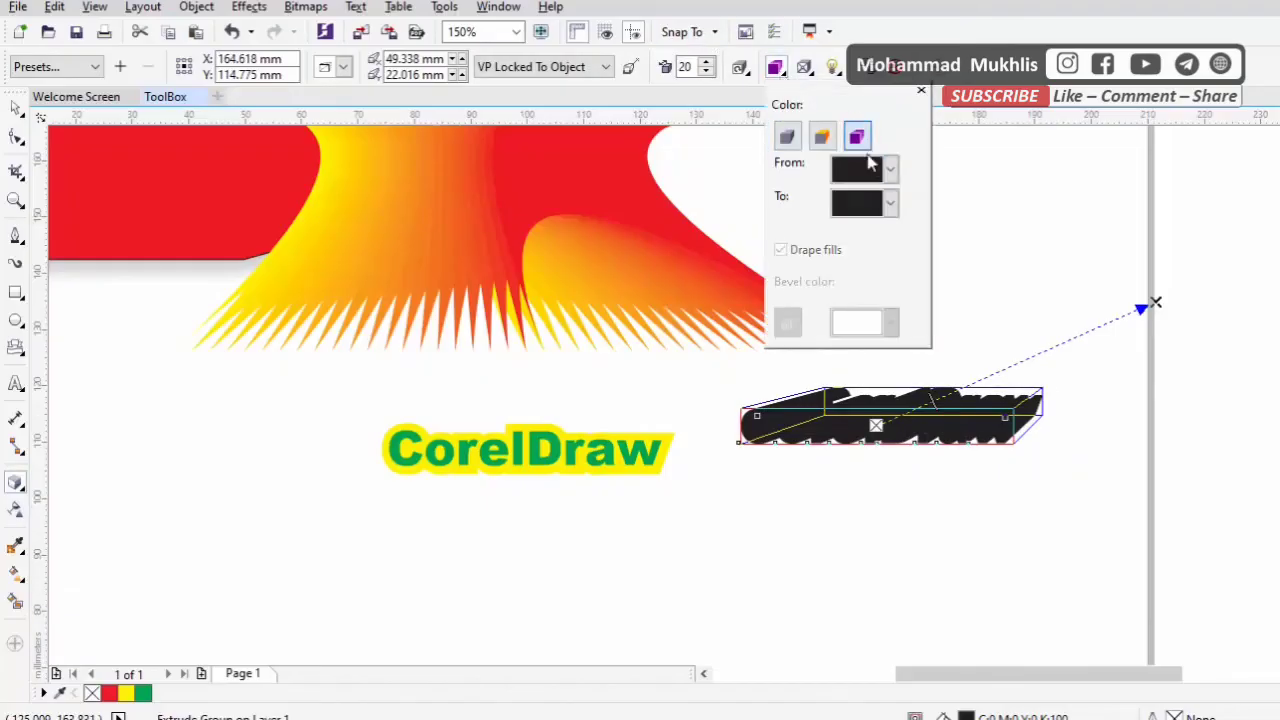
pyautogui.click(17, 112)
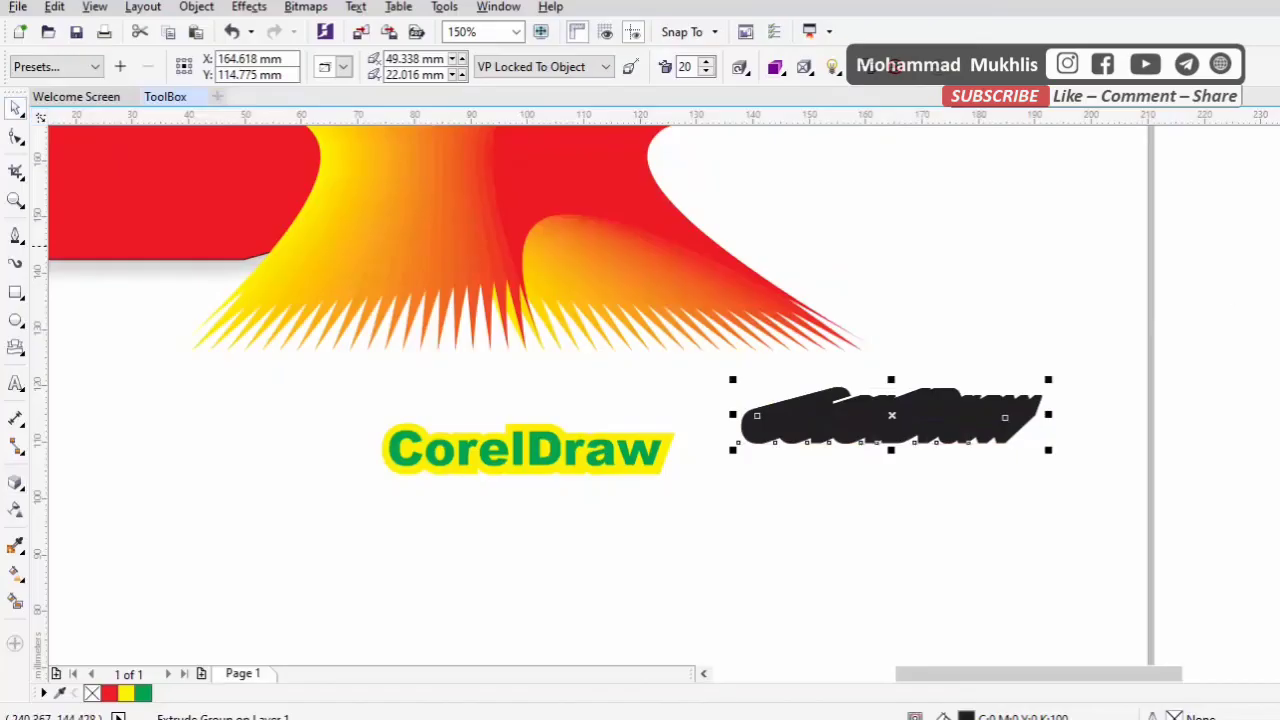
pyautogui.click(1279, 350)
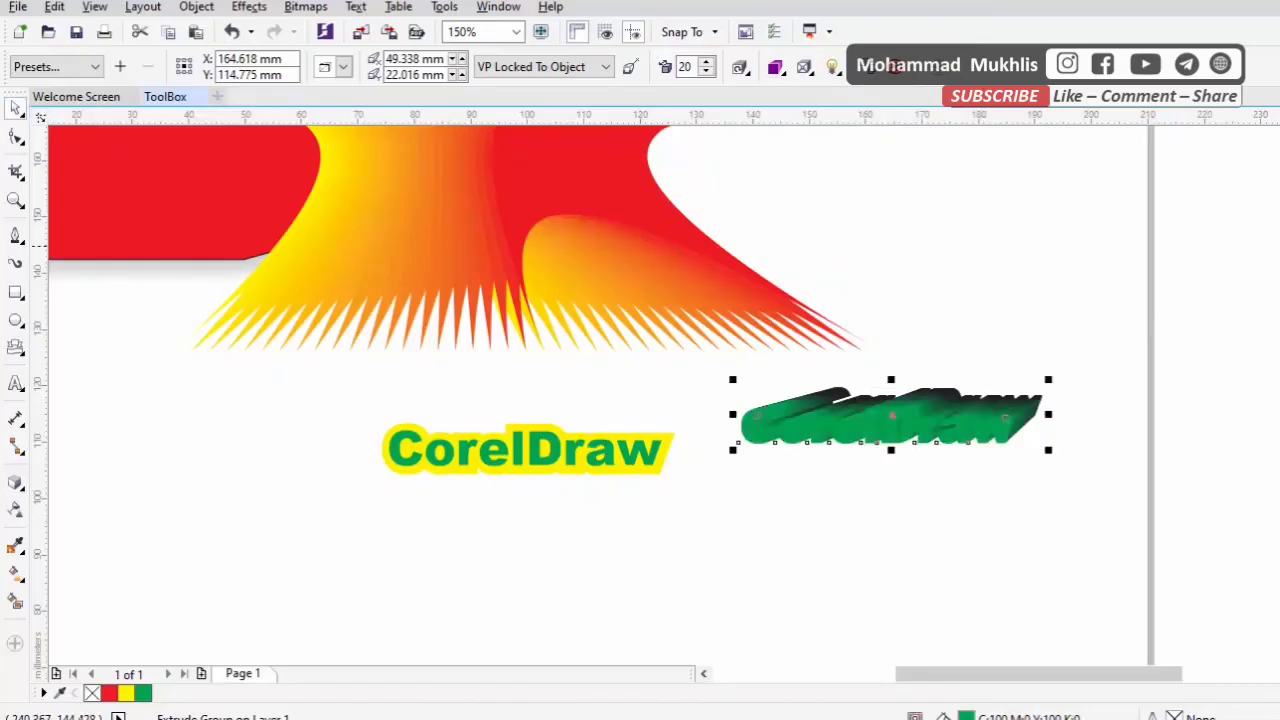
# Color the green text's extrusion with solid yellow
pyautogui.click(776, 67)
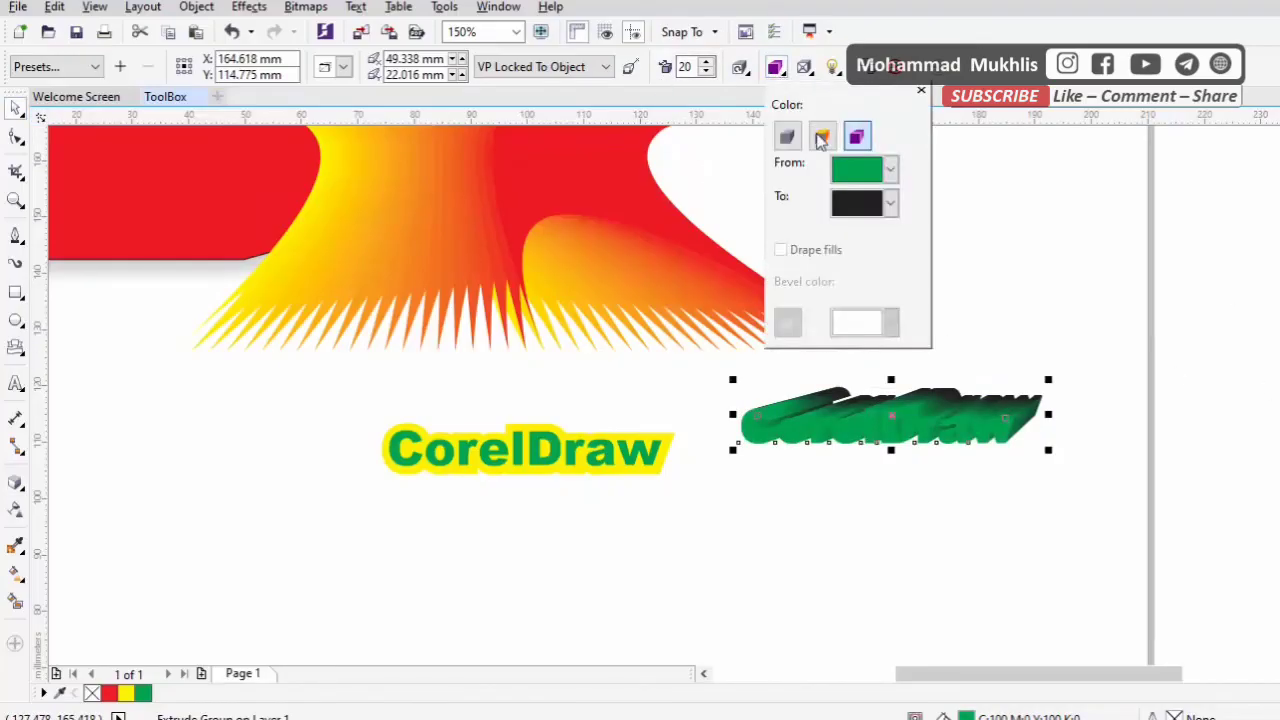
pyautogui.click(821, 136)
pyautogui.click(889, 170)
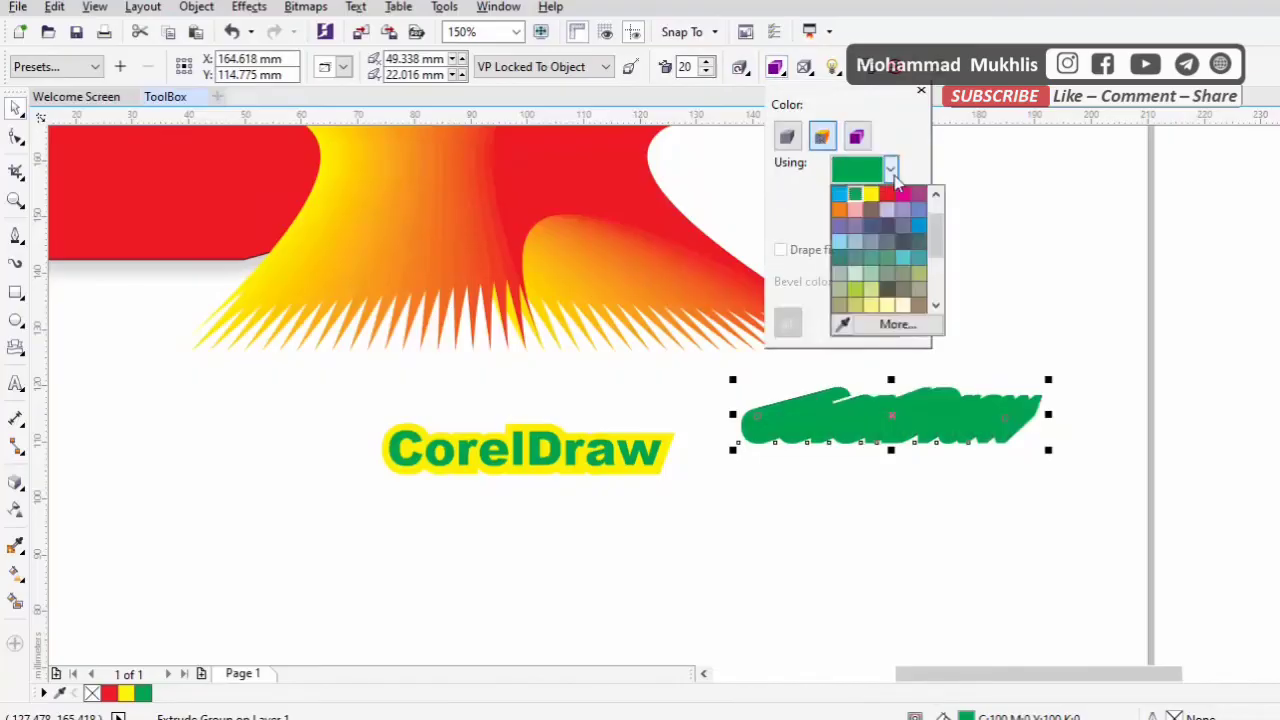
pyautogui.click(866, 193)
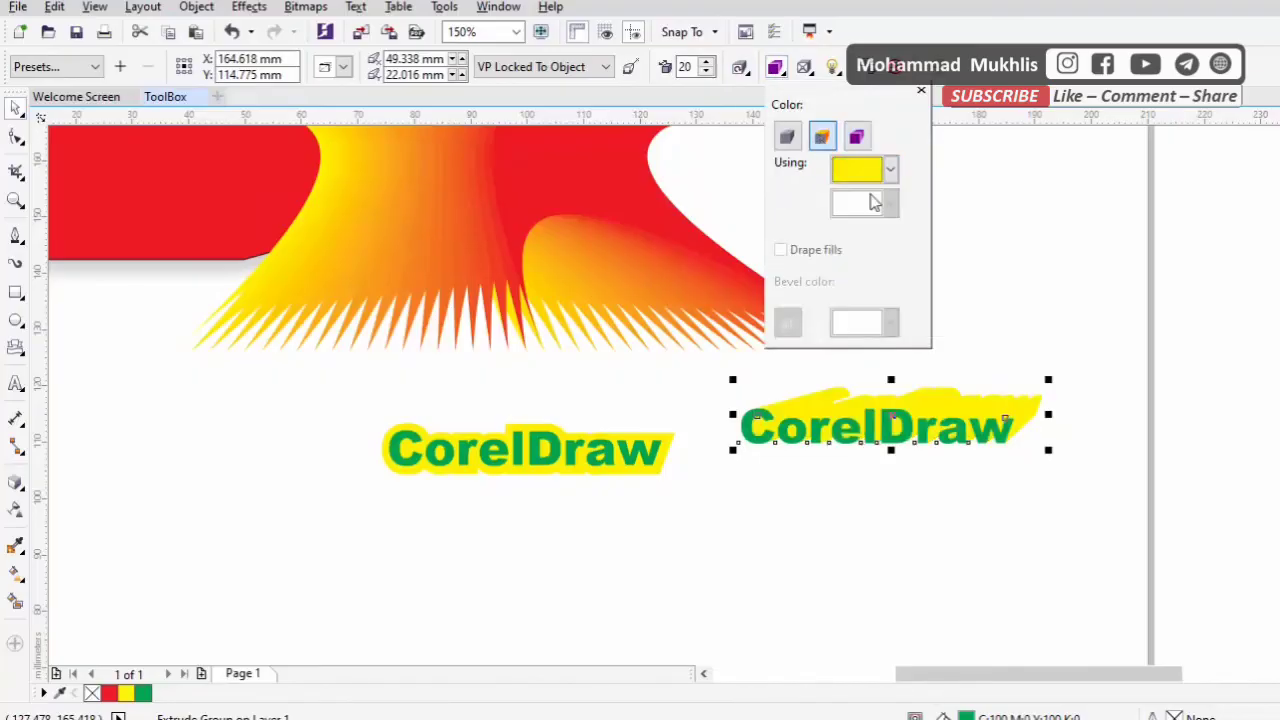
# Try the object fill with draped fills on the extrusion and undo it
pyautogui.click(795, 141)
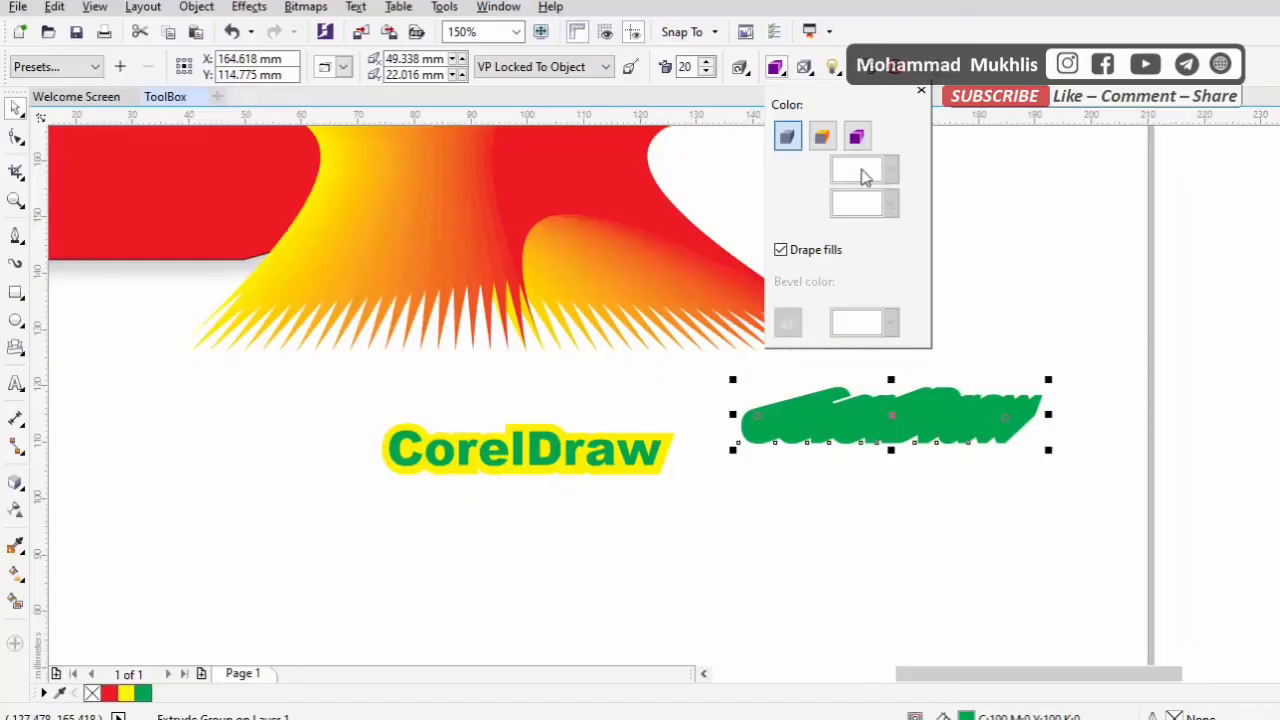
pyautogui.click(1001, 246)
pyautogui.hotkey('ctrl', 'z')
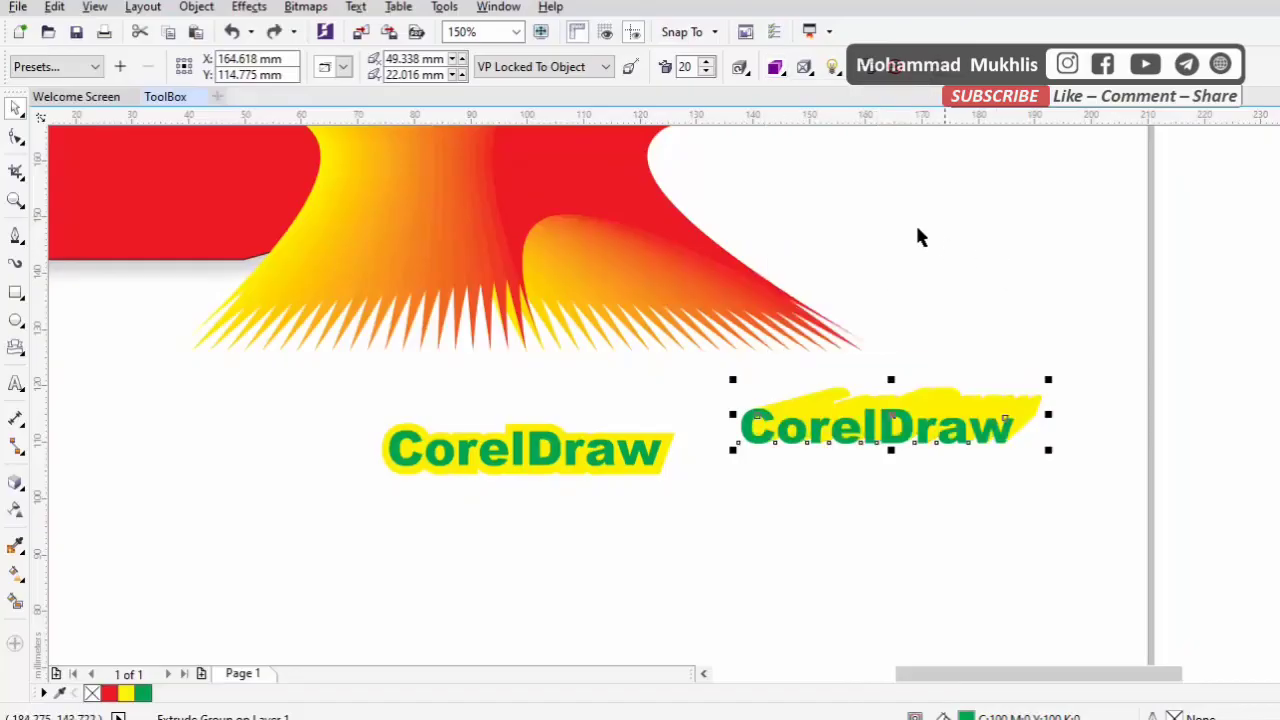
# Apply color shading from red to black to the green text's extrusion
pyautogui.click(777, 67)
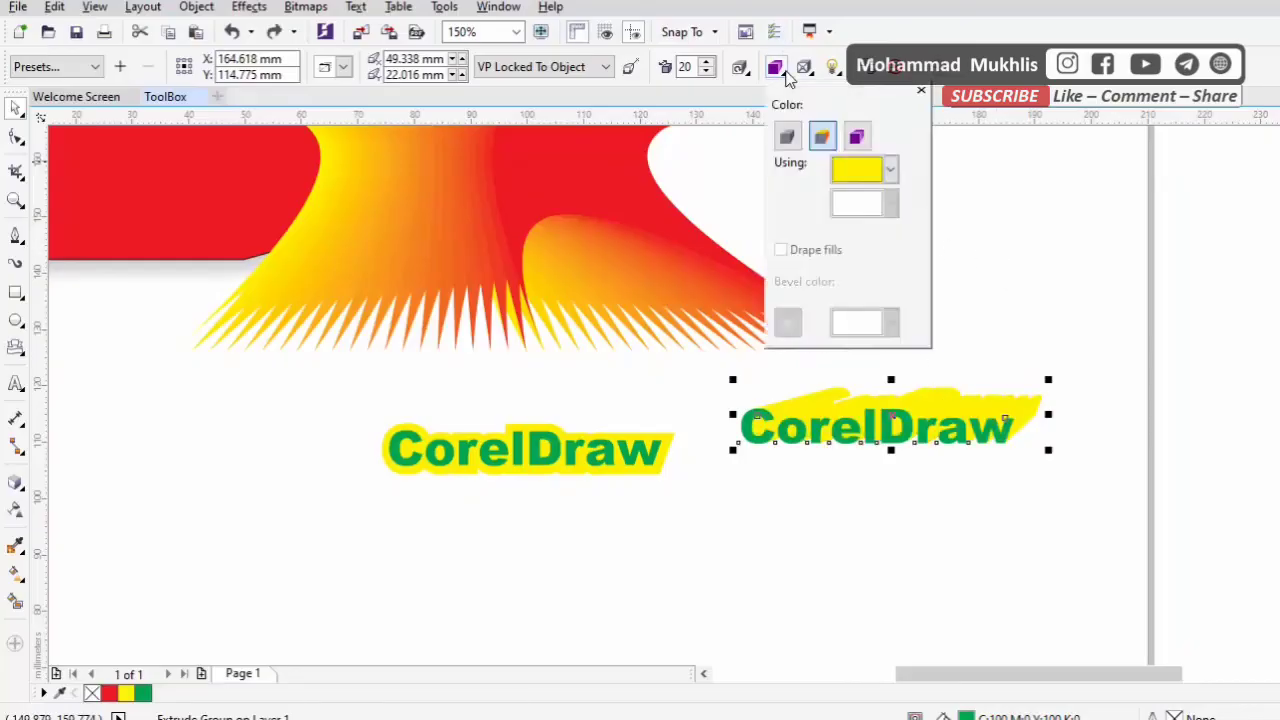
pyautogui.click(857, 140)
pyautogui.click(889, 170)
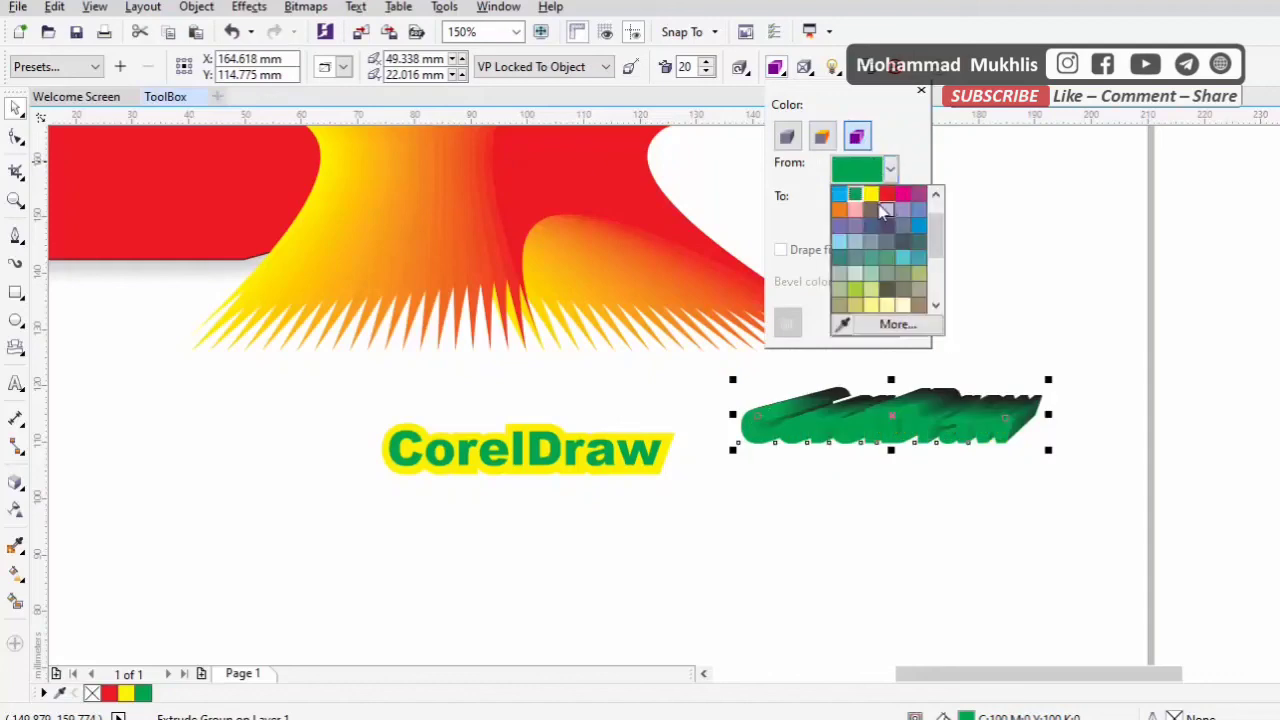
pyautogui.click(887, 195)
pyautogui.click(1039, 252)
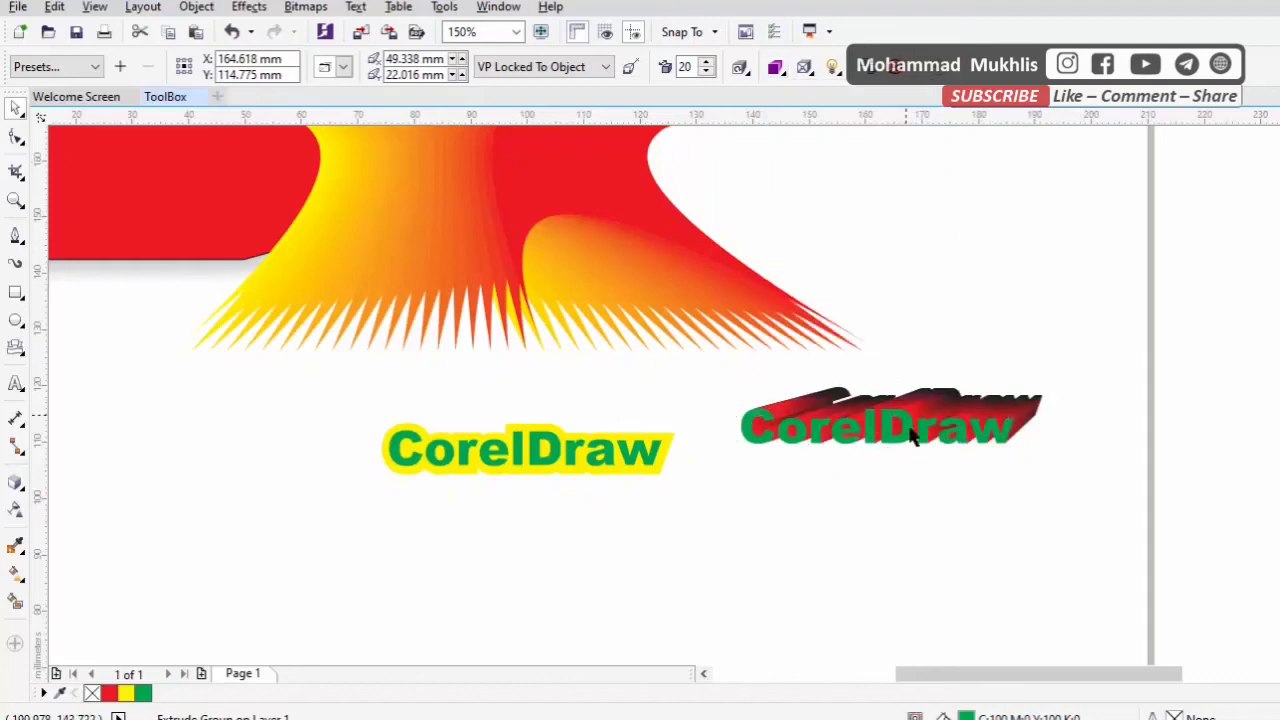
pyautogui.scroll(2, 933, 417)
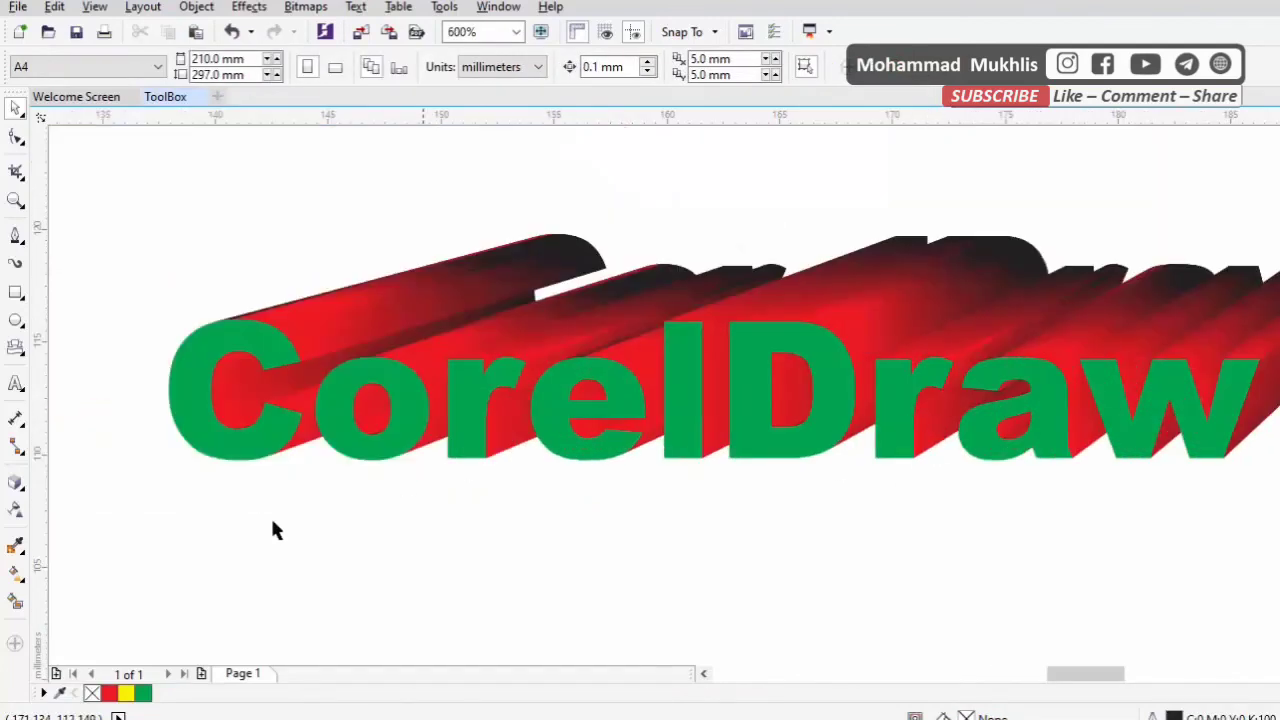
pyautogui.click(21, 496)
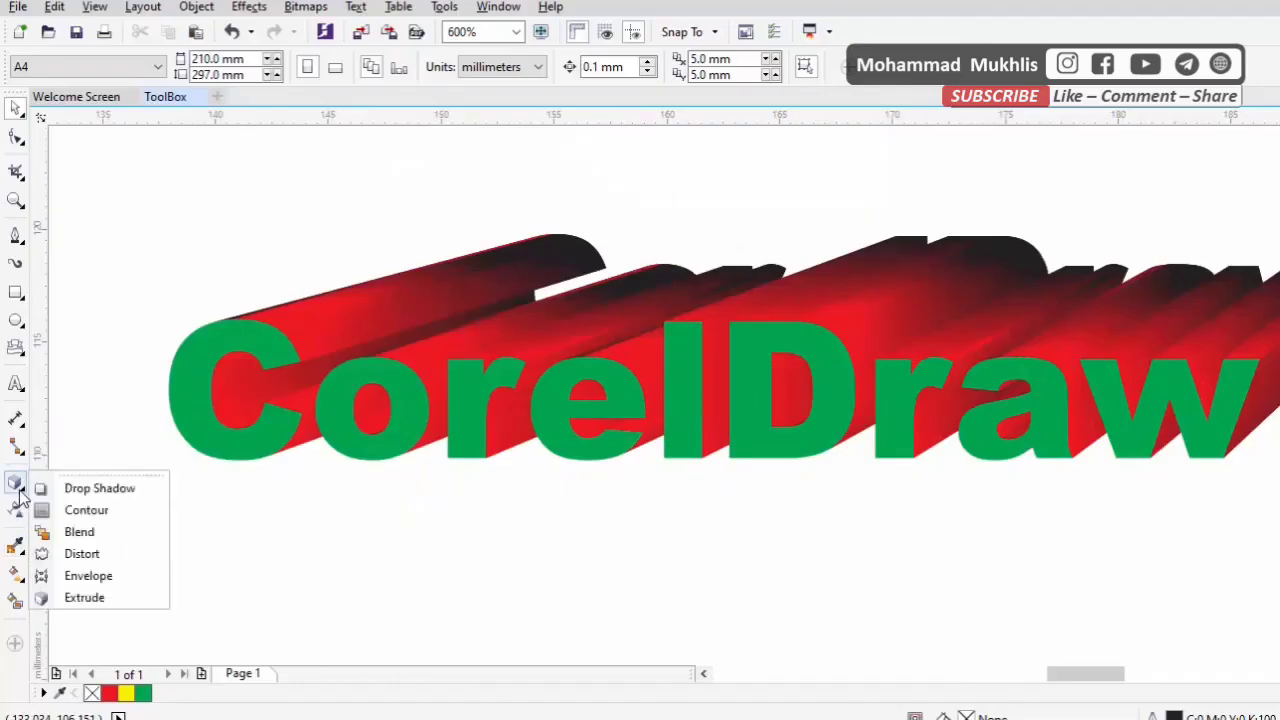
pyautogui.click(100, 597)
pyautogui.scroll(-1, 104, 530)
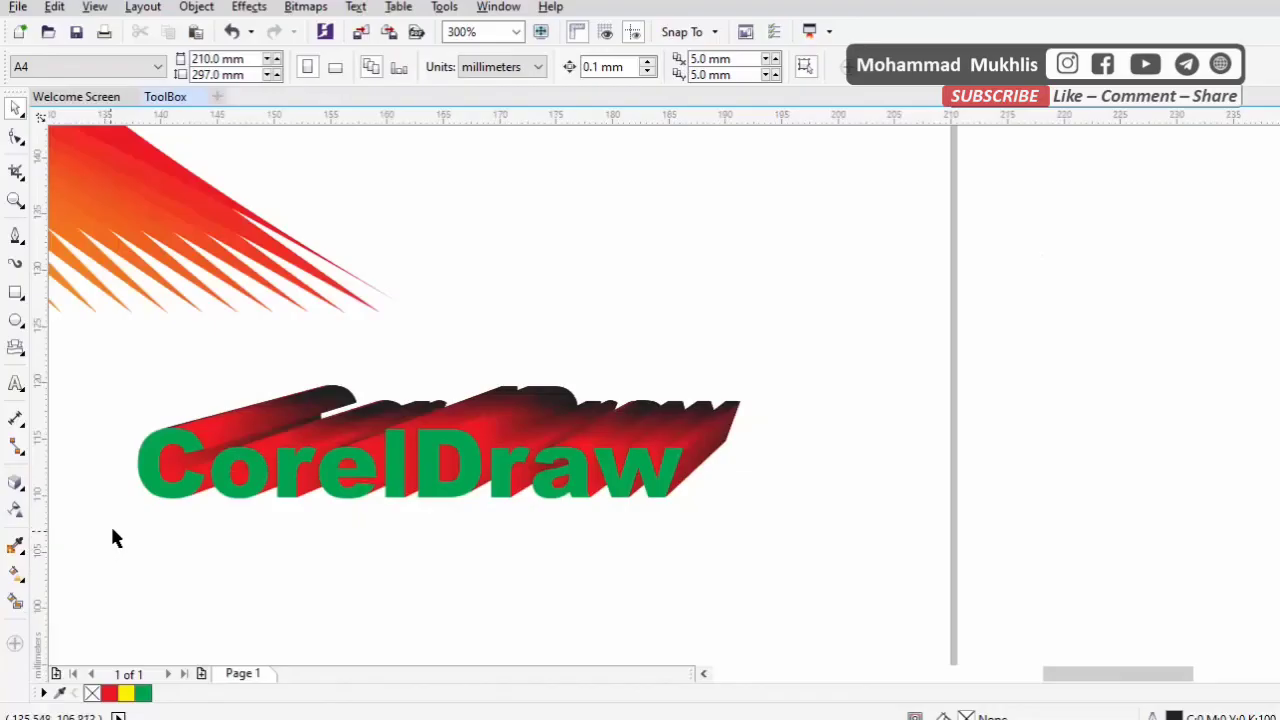
pyautogui.scroll(-1, 375, 608)
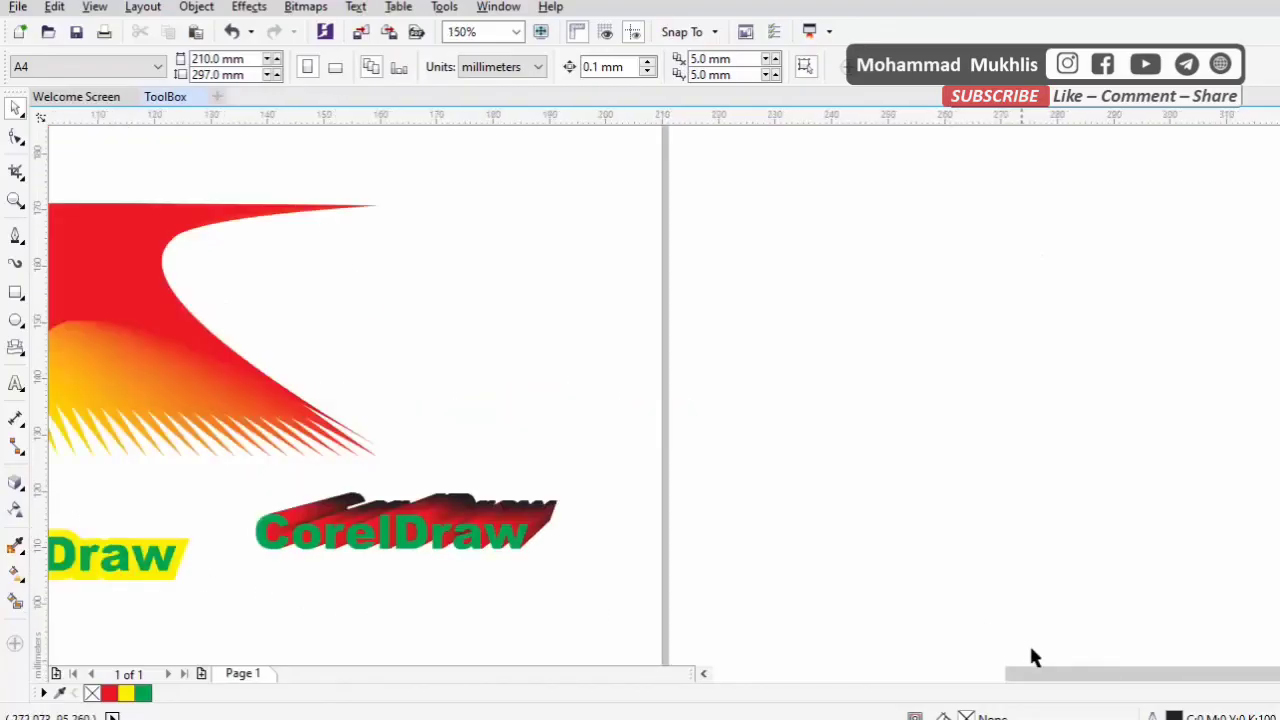
# Move the red shape down and to the left, centred at about X 30.0 mm, Y 137.8 mm
pyautogui.moveTo(1030, 673)
pyautogui.mouseDown()
pyautogui.moveTo(1023, 686)
pyautogui.moveTo(877, 694)
pyautogui.mouseUp()
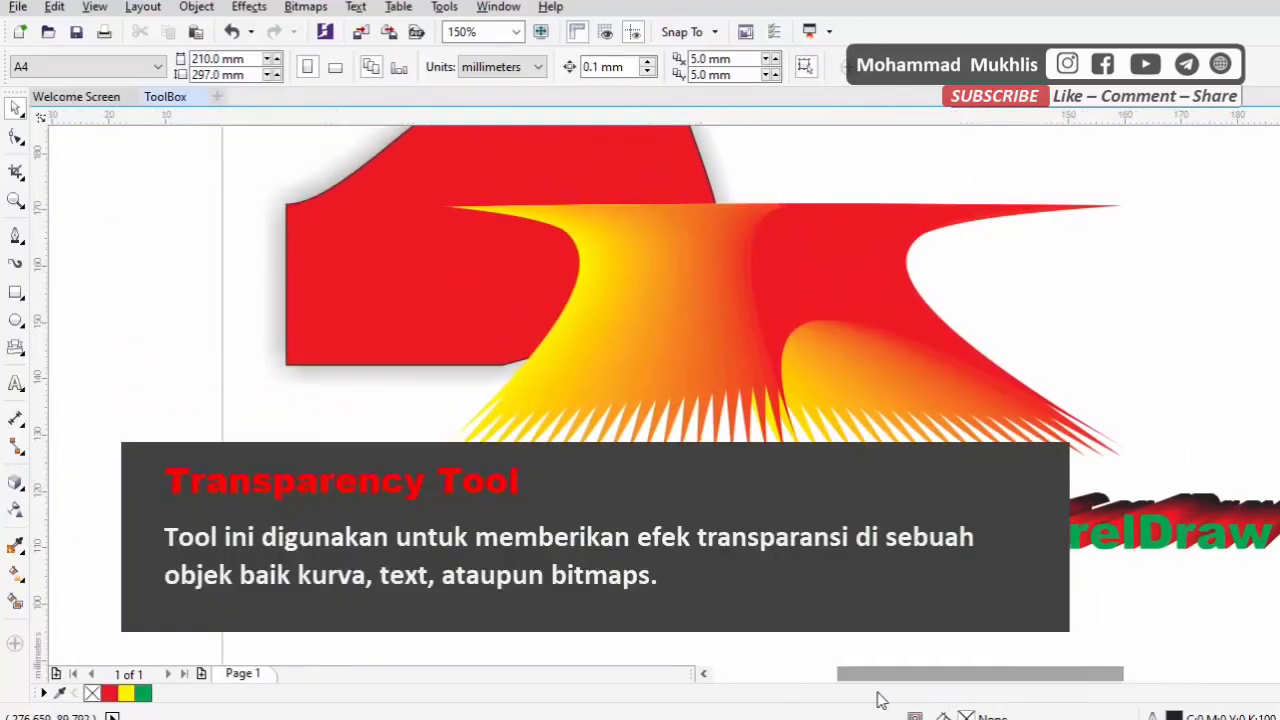
pyautogui.click(466, 226)
pyautogui.moveTo(386, 217); pyautogui.dragTo(272, 387)
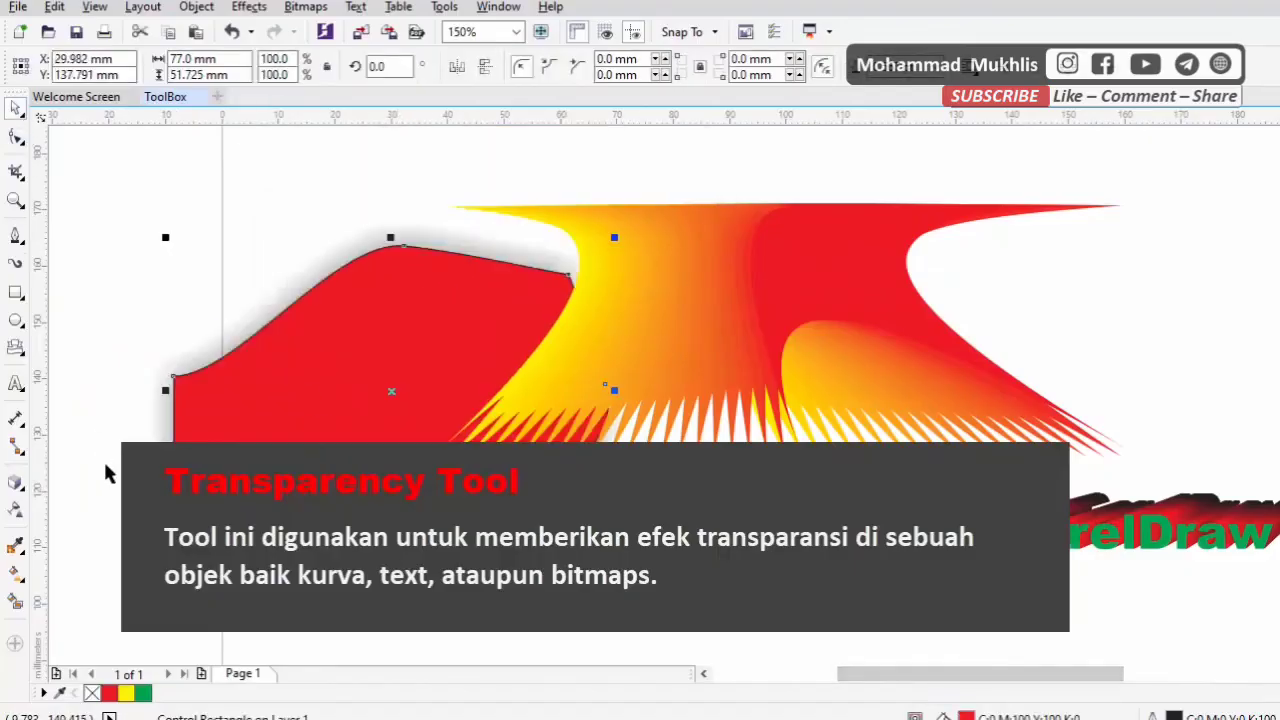
pyautogui.click(15, 512)
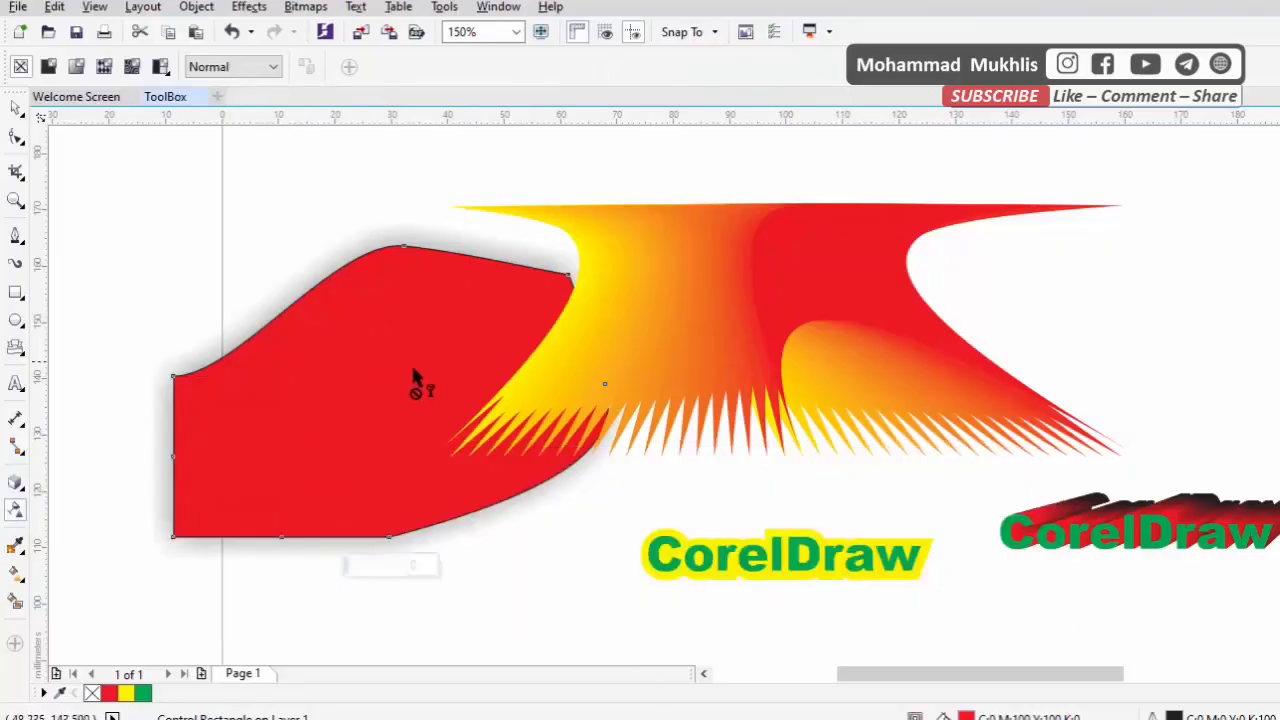
pyautogui.scroll(-2, 305, 430)
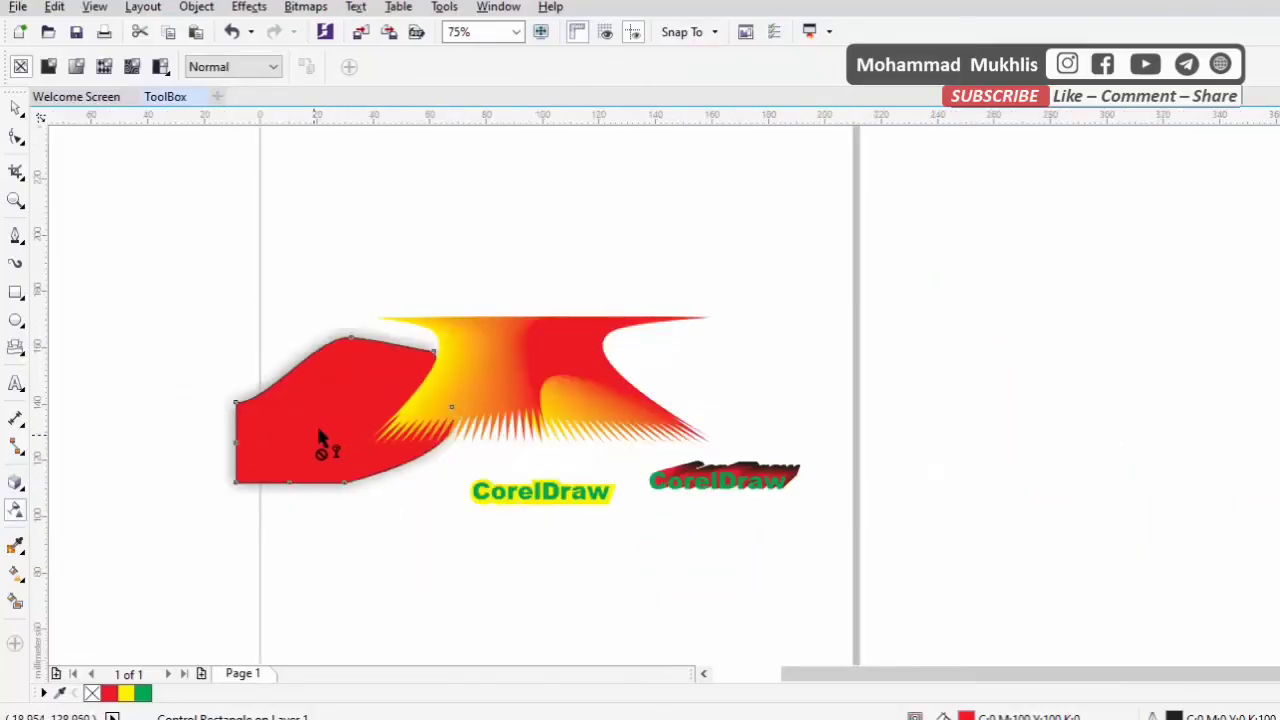
pyautogui.click(15, 112)
# Draw a rectangle about 102 mm by 62.6 mm over the red shape and the distorted blend, filled with cyan blue
pyautogui.click(15, 291)
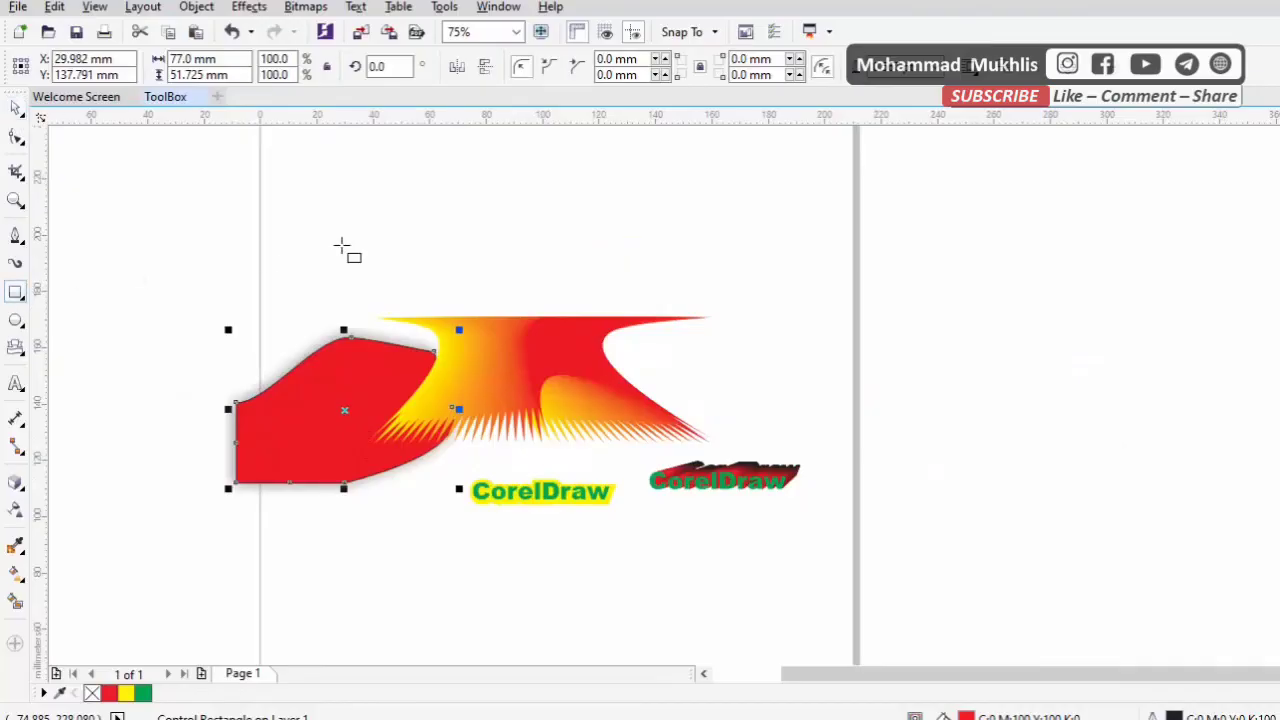
pyautogui.moveTo(345, 246); pyautogui.dragTo(634, 421)
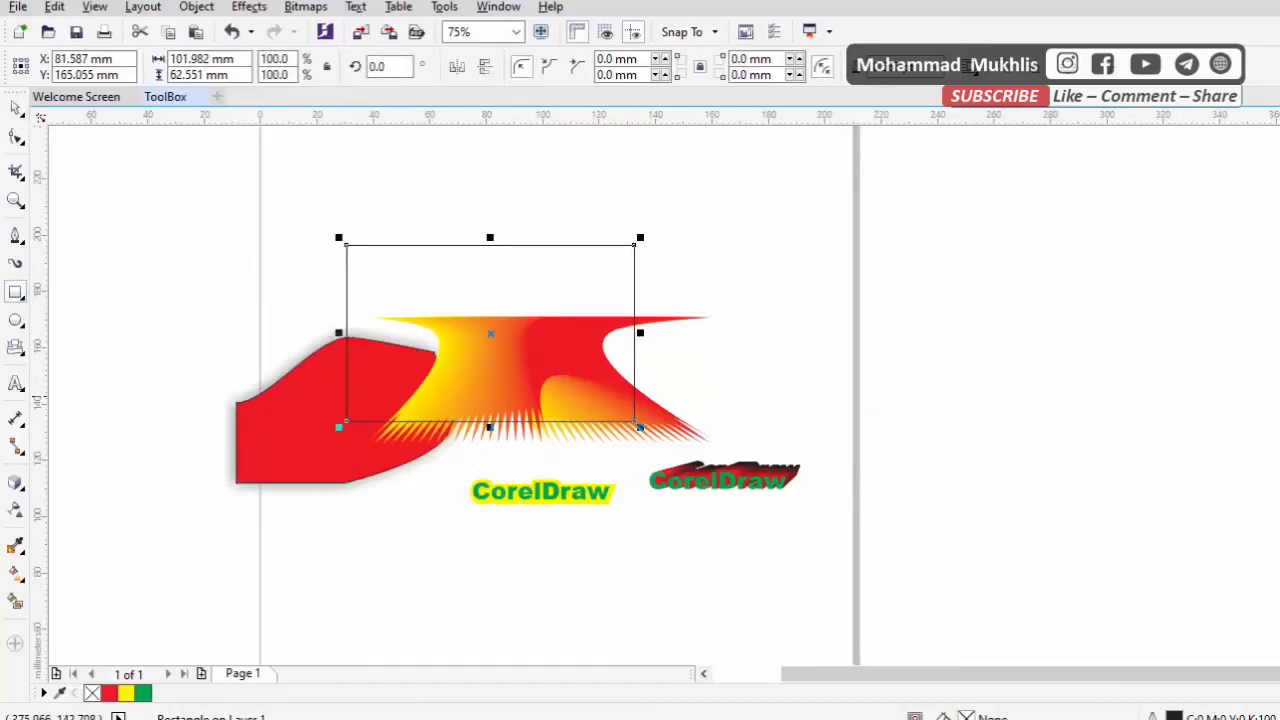
pyautogui.click(1279, 396)
pyautogui.click(16, 110)
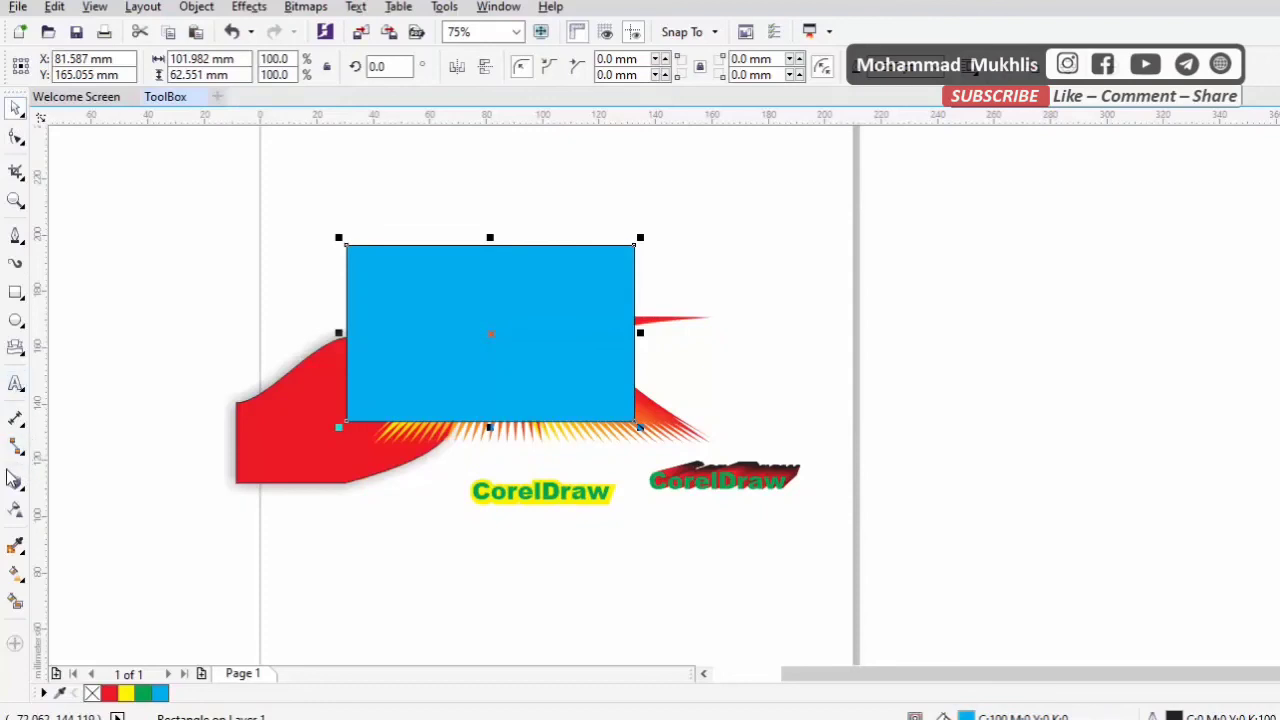
# Apply a uniform transparency of 40 to the blue rectangle
pyautogui.click(15, 517)
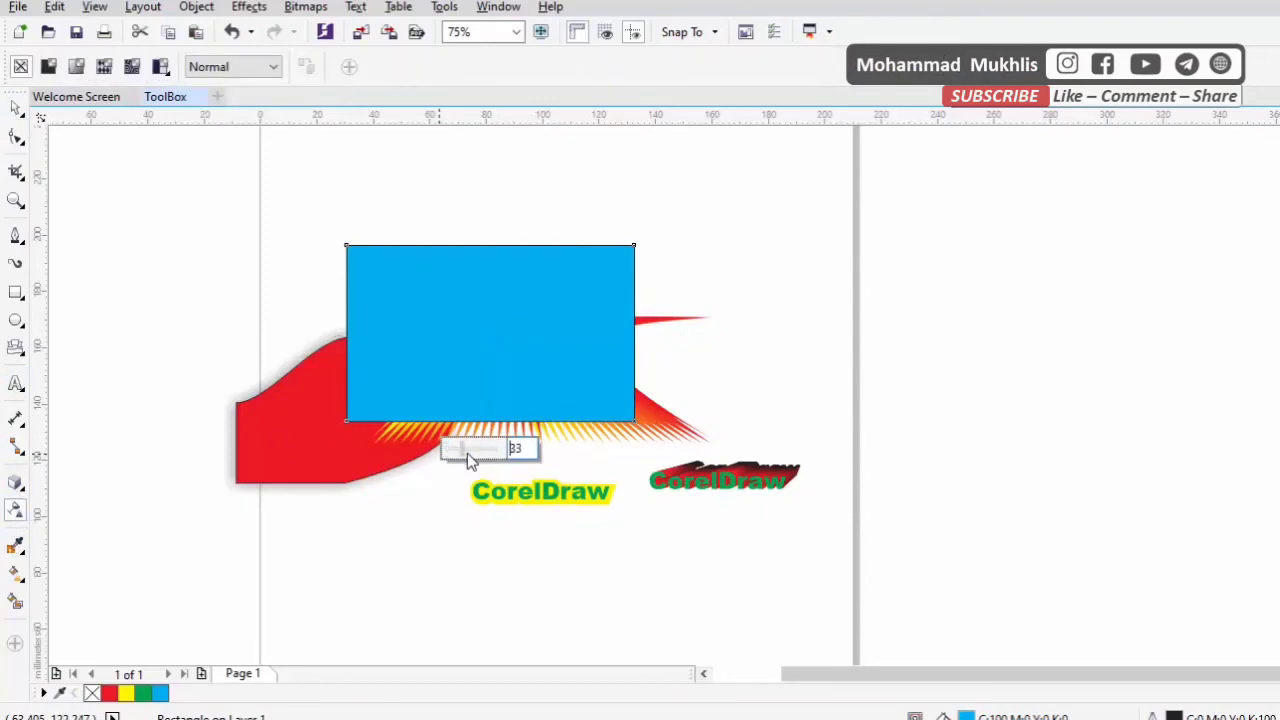
pyautogui.click(467, 453)
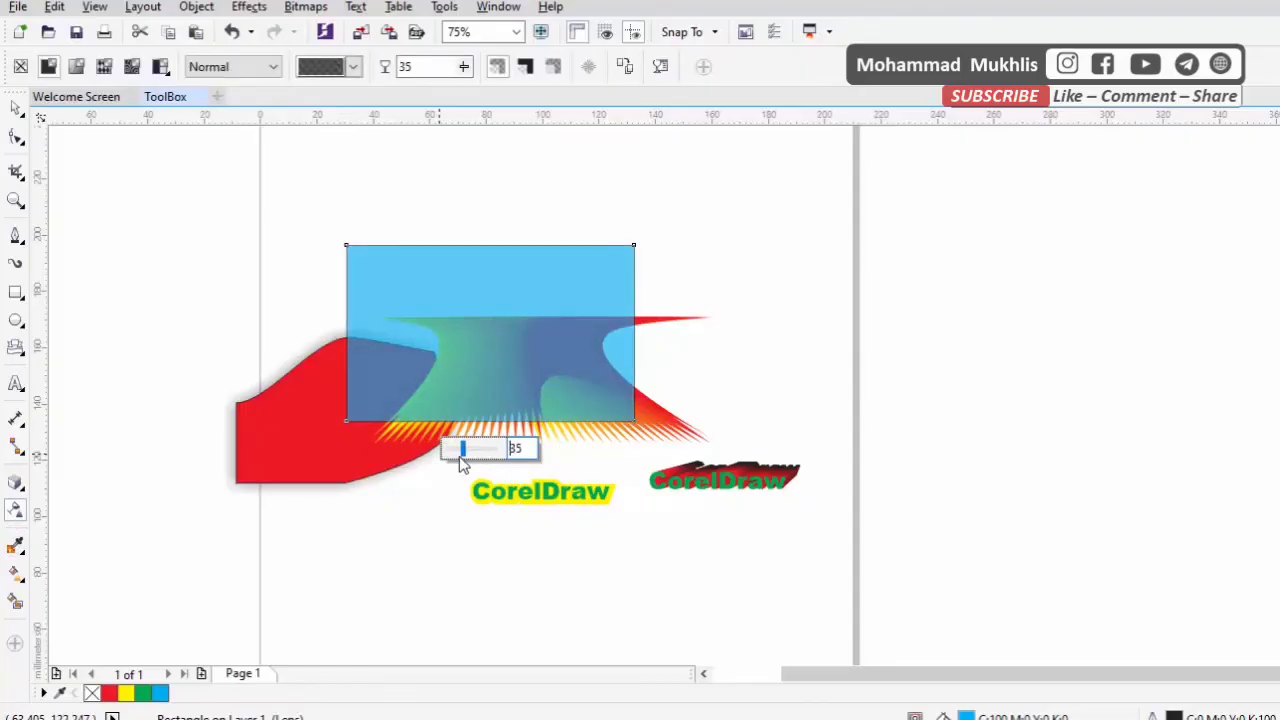
pyautogui.moveTo(459, 456); pyautogui.dragTo(478, 448)
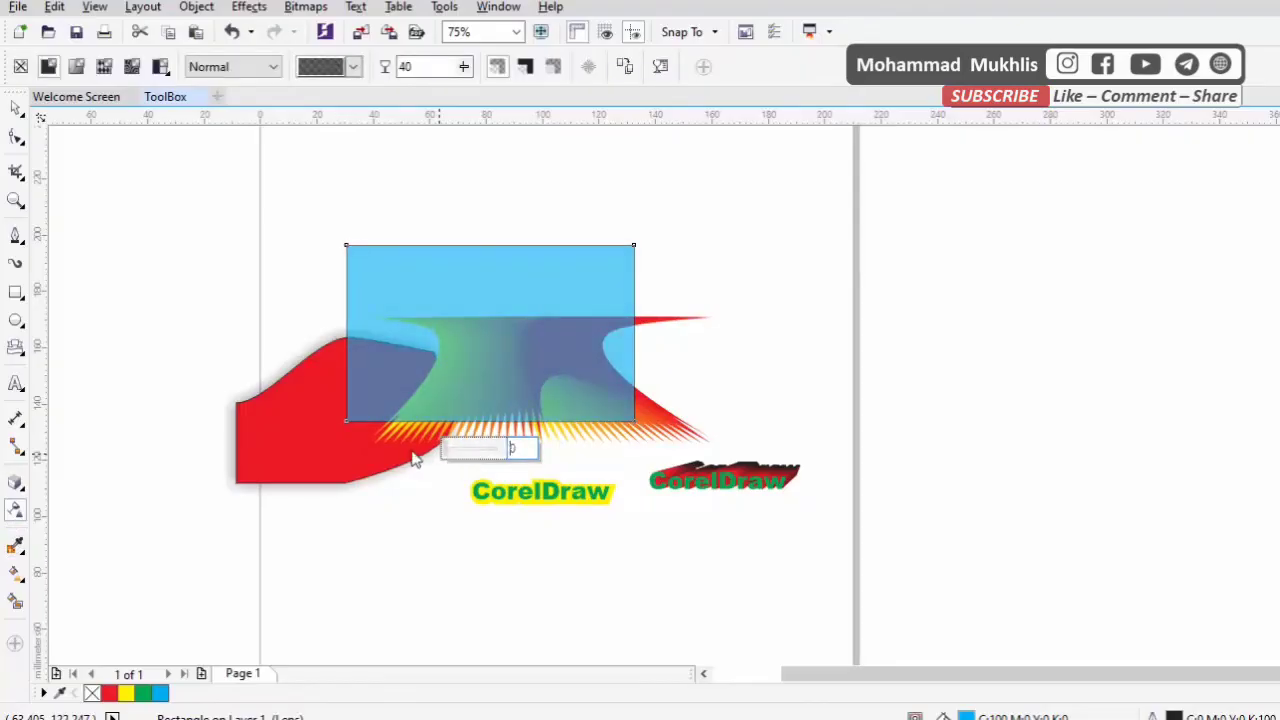
# Apply a gradient transparency to the blue rectangle, running from its centre to a point beyond its upper-right corner
pyautogui.moveTo(500, 336); pyautogui.dragTo(764, 210)
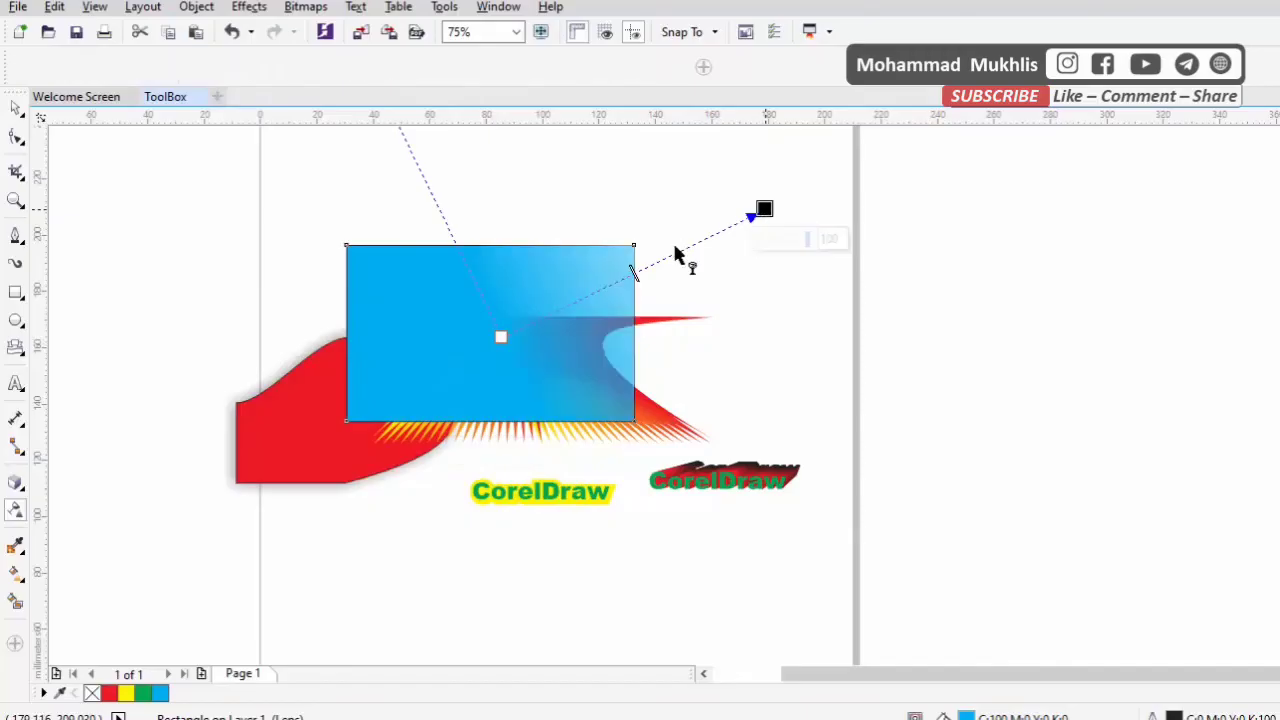
# Reshape the blue rectangle's gradient transparency by lowering its start, bringing its end nearer the upper-right corner and shifting the midpoint toward the end
pyautogui.moveTo(505, 337); pyautogui.dragTo(502, 378)
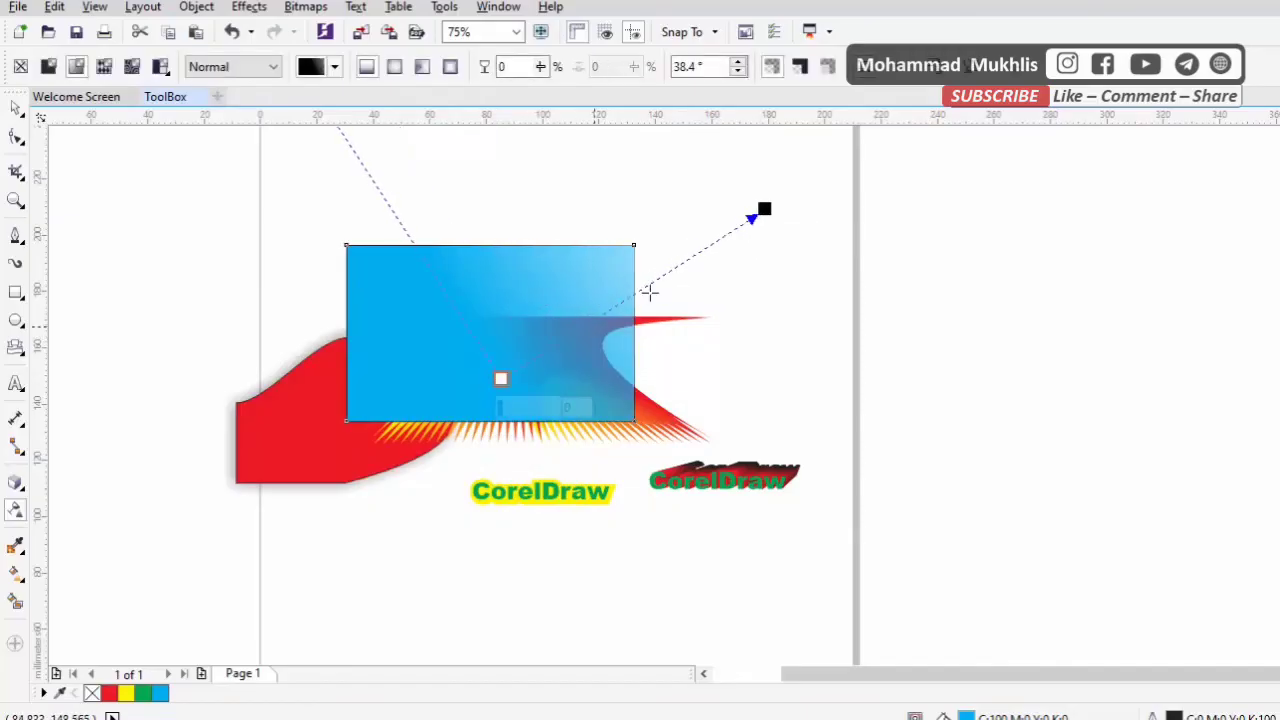
pyautogui.moveTo(761, 207); pyautogui.dragTo(686, 193)
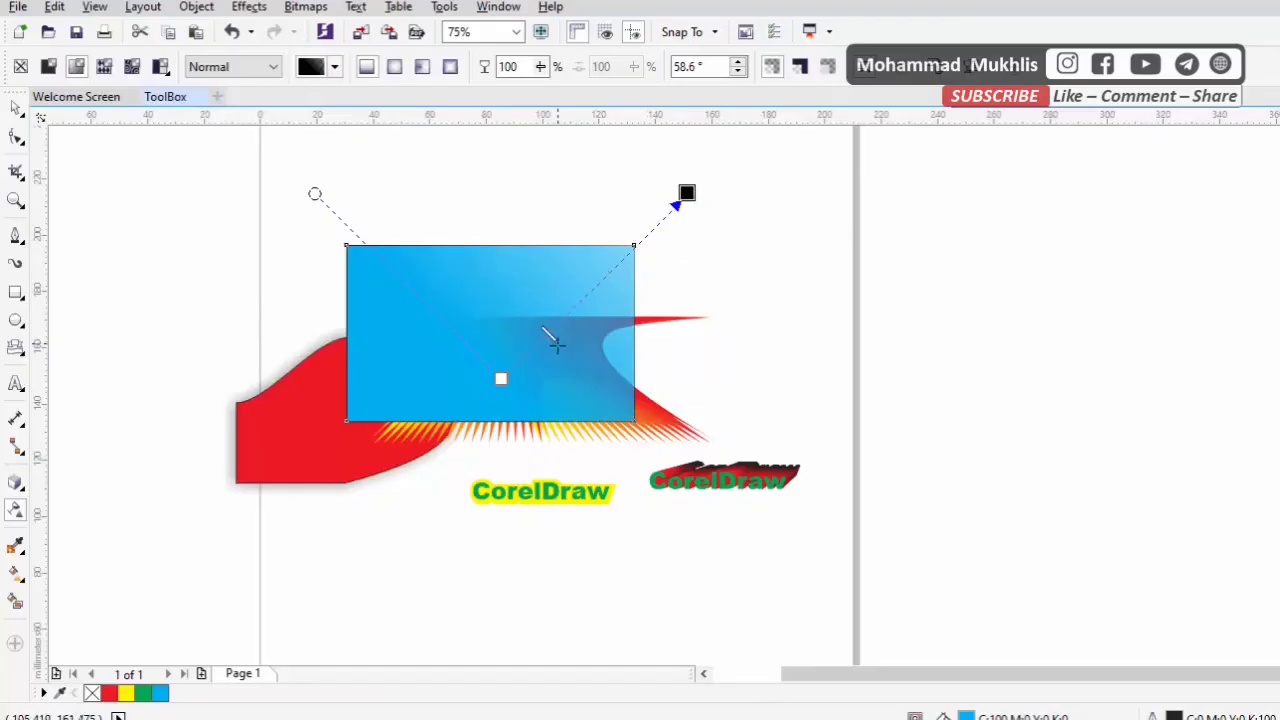
pyautogui.moveTo(558, 345); pyautogui.dragTo(592, 306)
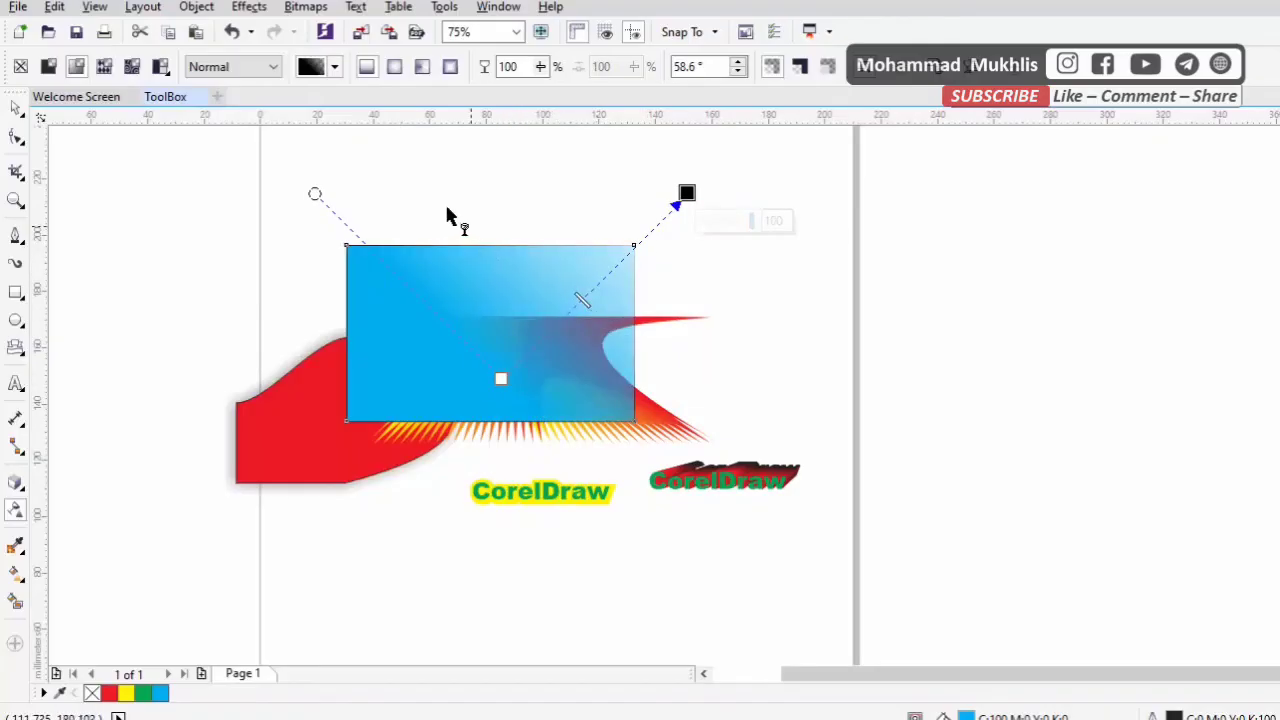
# Set the blue rectangle's transparency merge mode to Multiply and move it down, centred at about X 87.0 mm, Y 149.2 mm
pyautogui.click(274, 68)
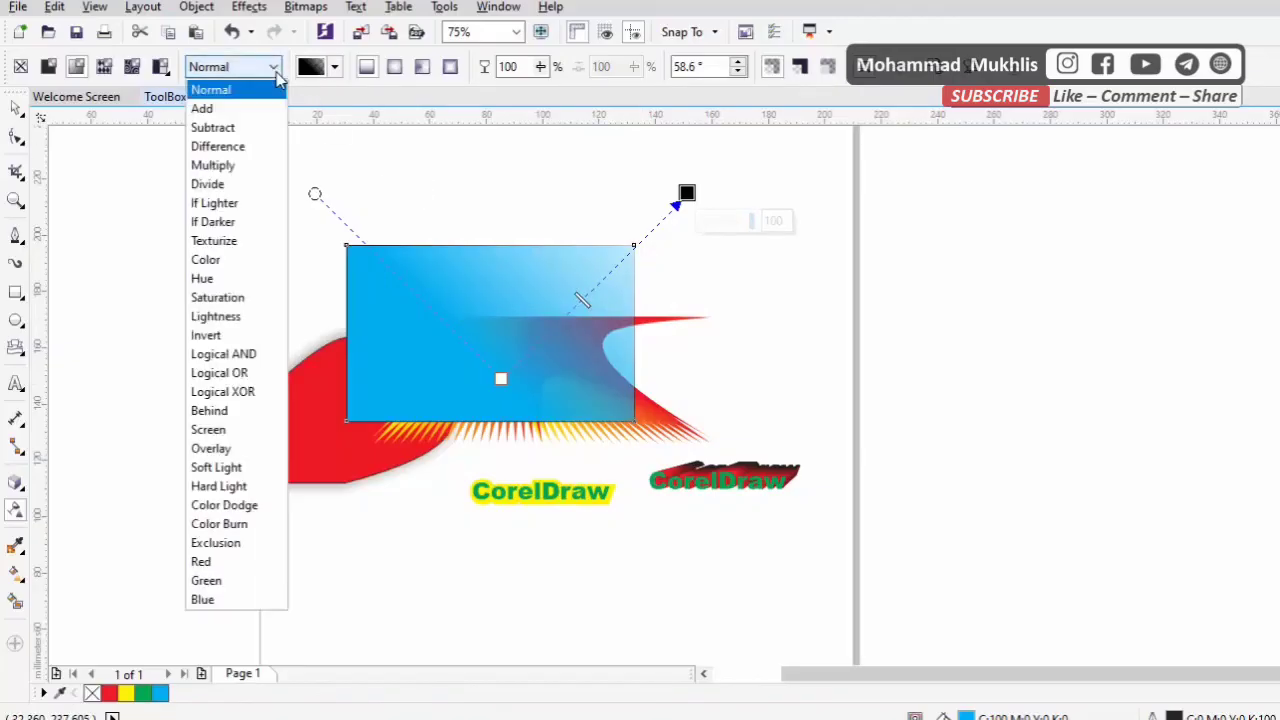
pyautogui.click(236, 167)
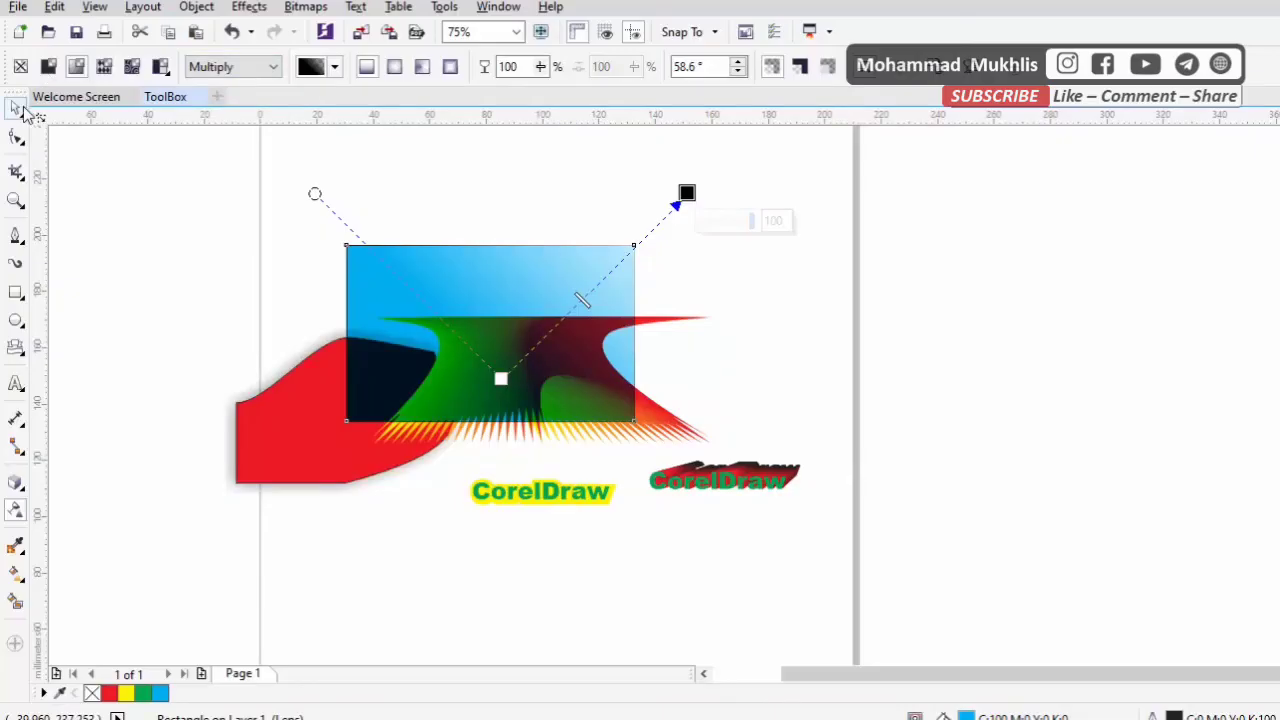
pyautogui.click(22, 108)
pyautogui.moveTo(552, 286); pyautogui.dragTo(568, 331)
pyautogui.scroll(1, 547, 364)
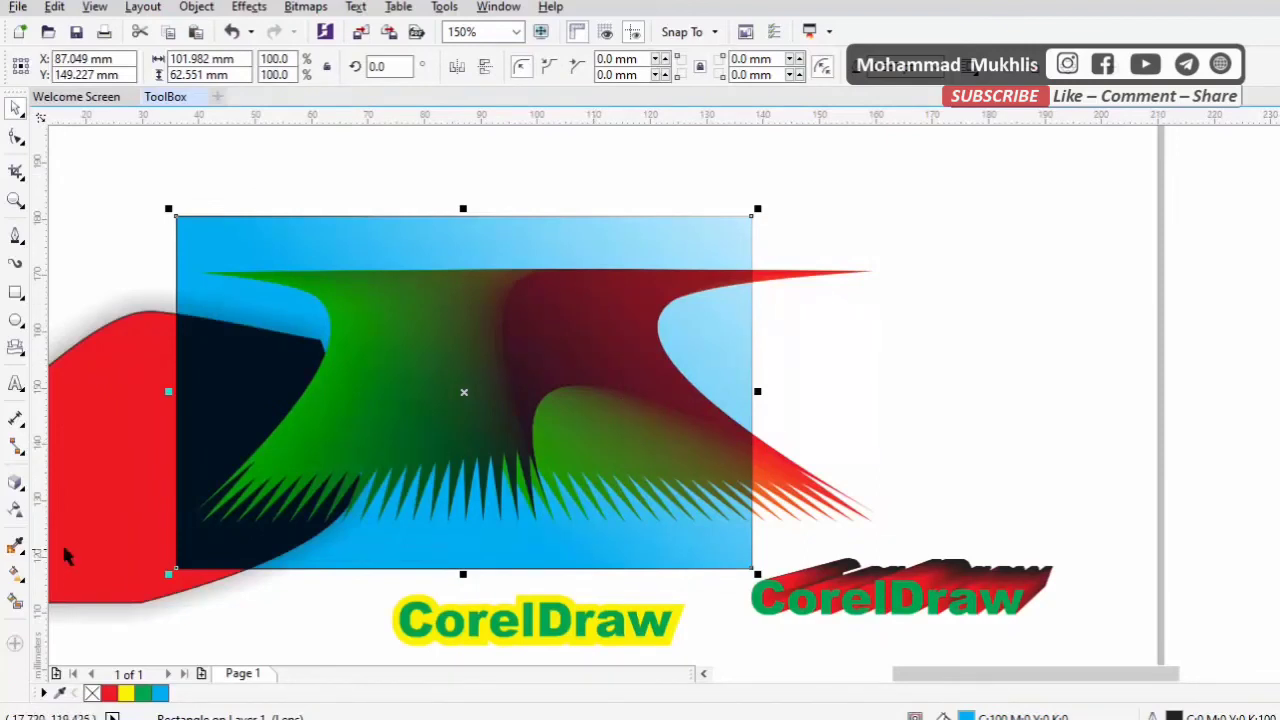
# Use Smart Fill to colour the large central area and several strips of the distorted blend blue-grey with a 0.567 pt black outline
pyautogui.click(15, 572)
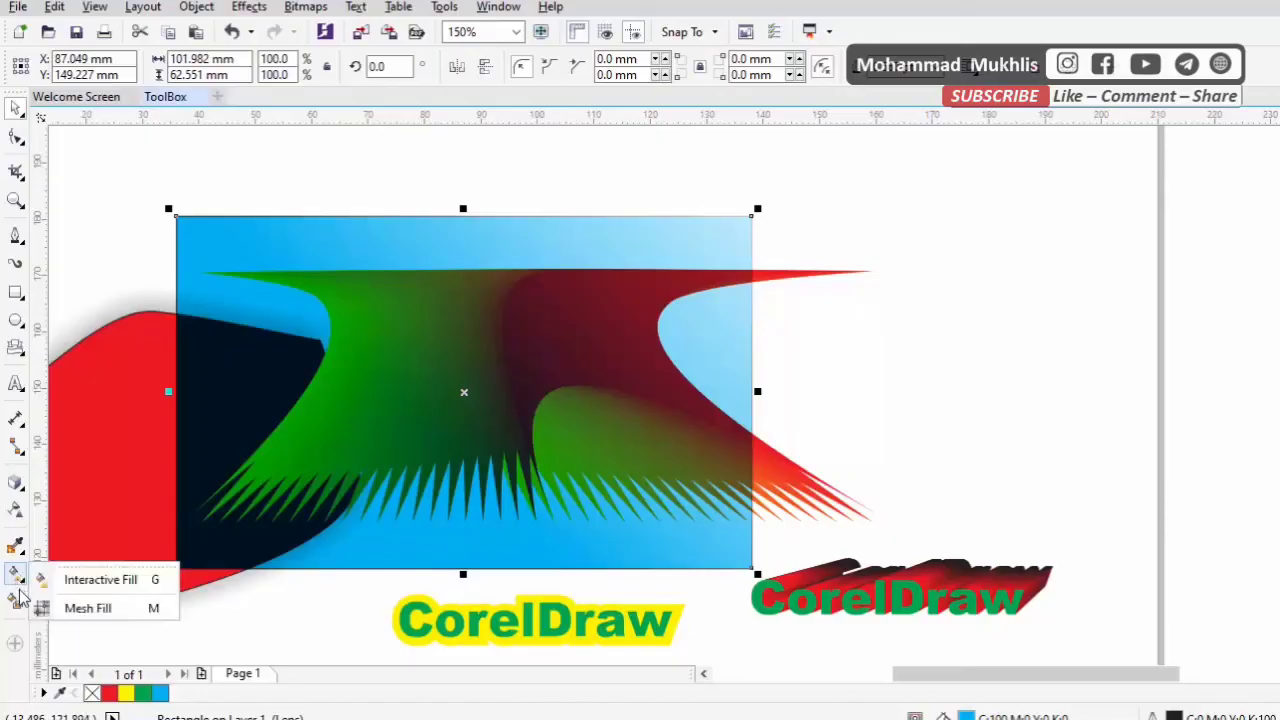
pyautogui.click(17, 604)
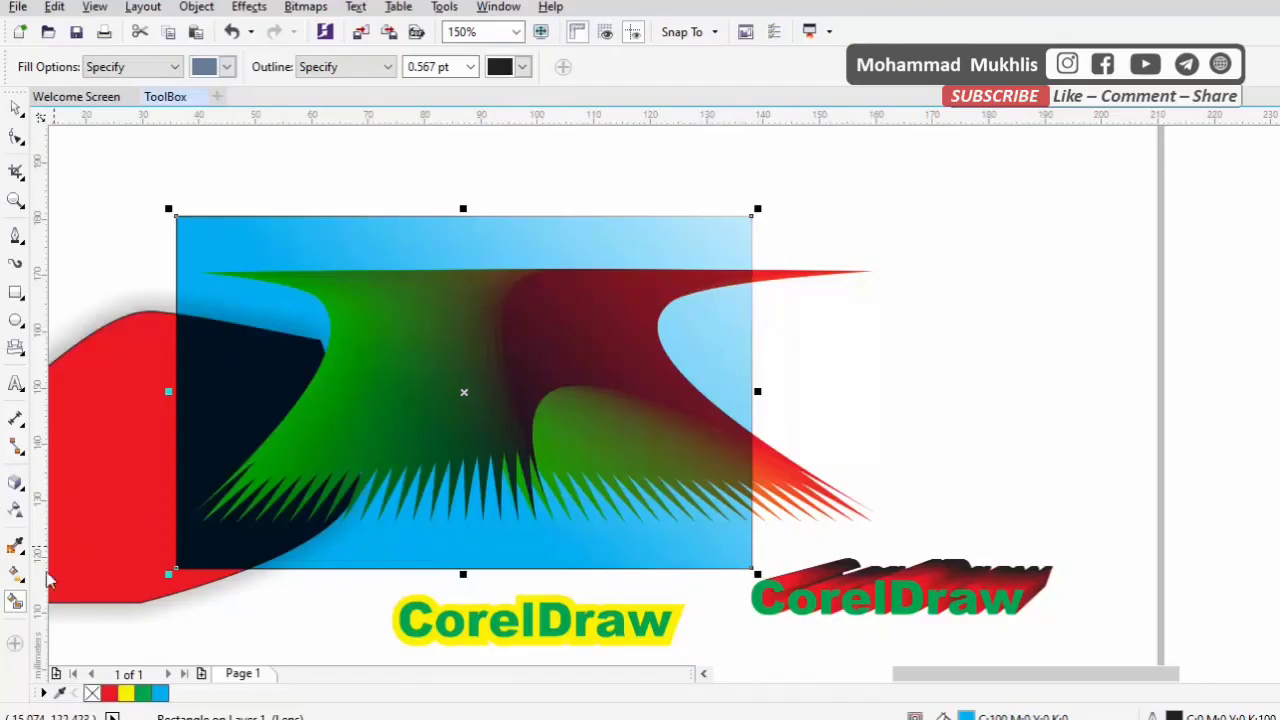
pyautogui.click(505, 356)
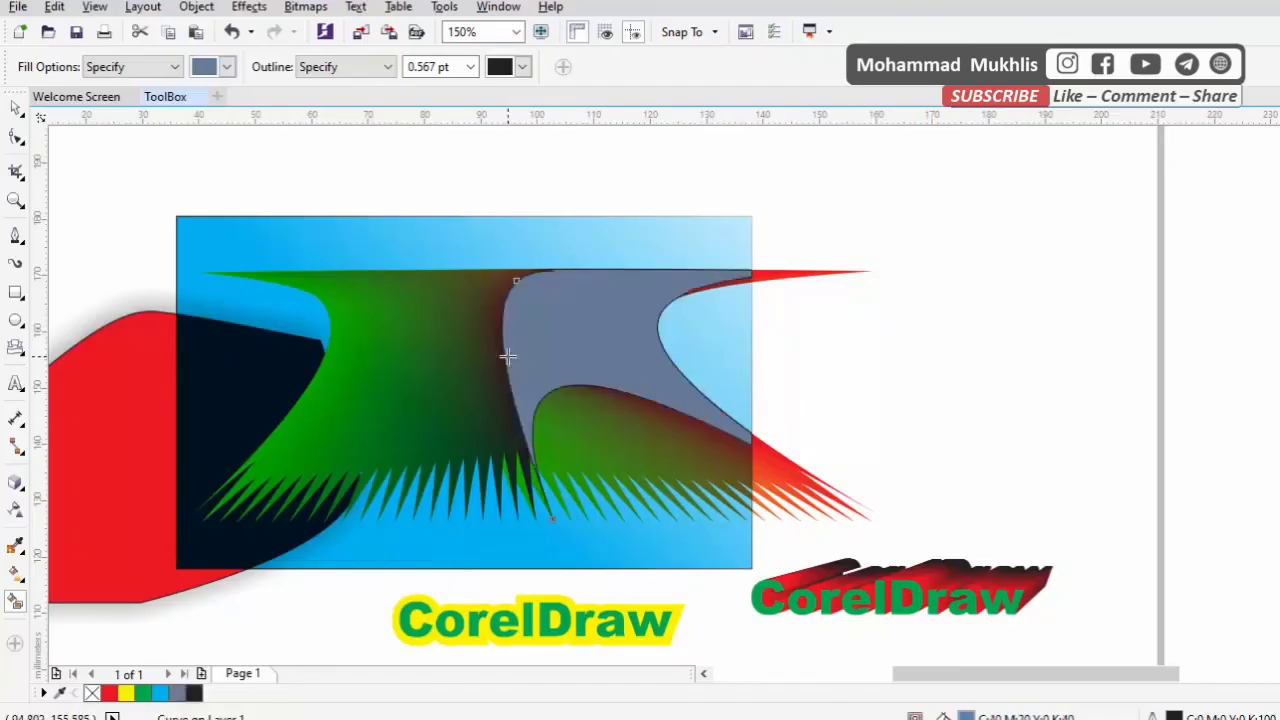
pyautogui.click(435, 442)
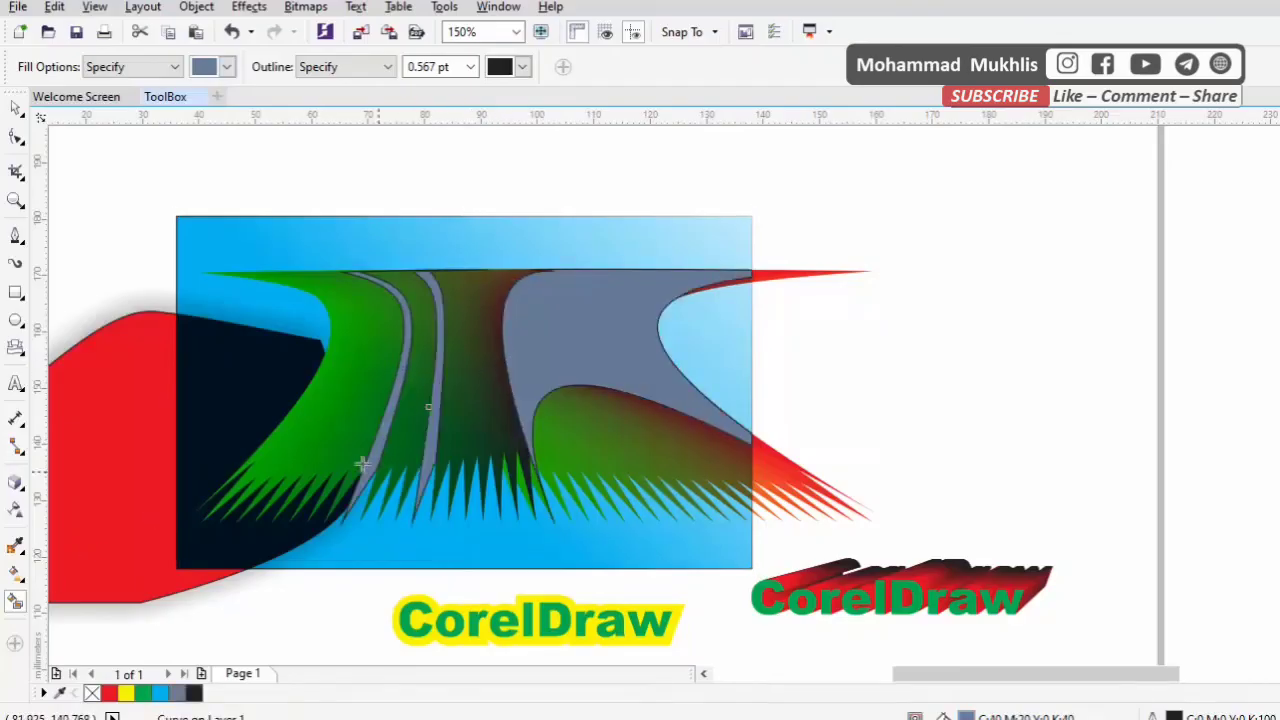
pyautogui.click(357, 461)
pyautogui.click(323, 417)
# Move the blue rectangle right and slightly up, off the blend's filled strips, centred at about X 165.7 mm, Y 157.5 mm
pyautogui.click(16, 107)
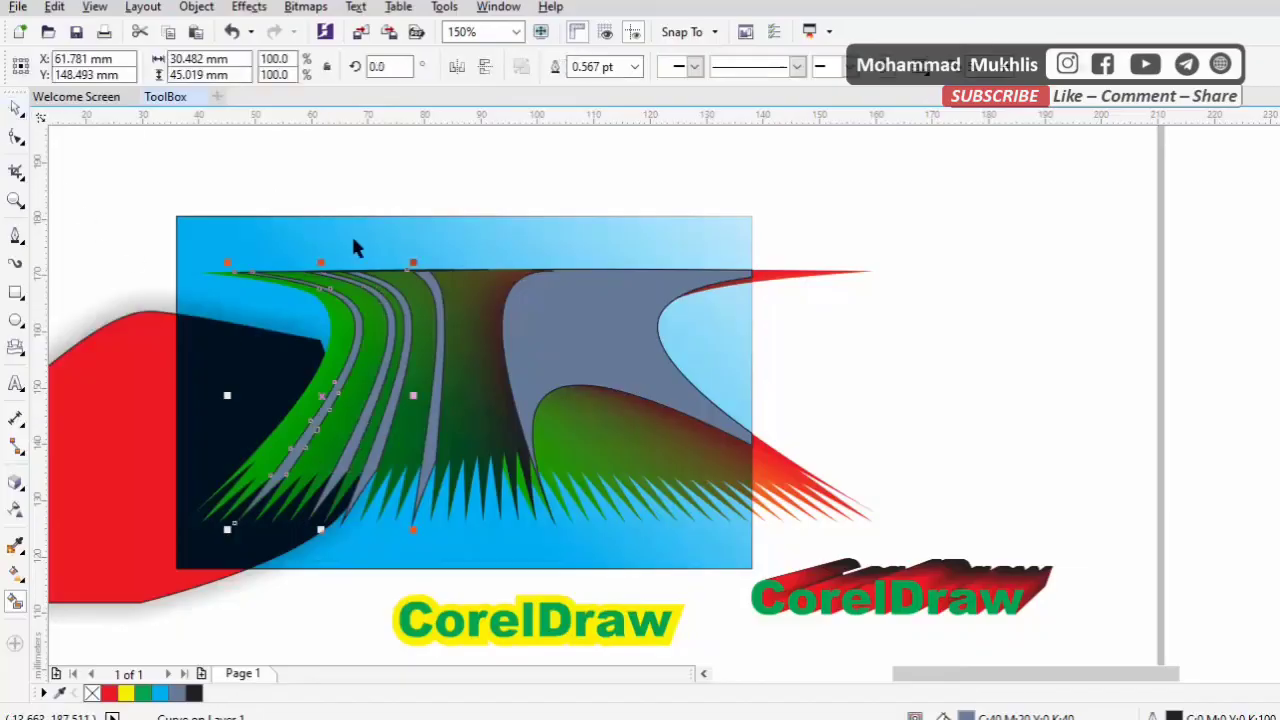
pyautogui.click(351, 233)
pyautogui.moveTo(371, 232); pyautogui.dragTo(815, 186)
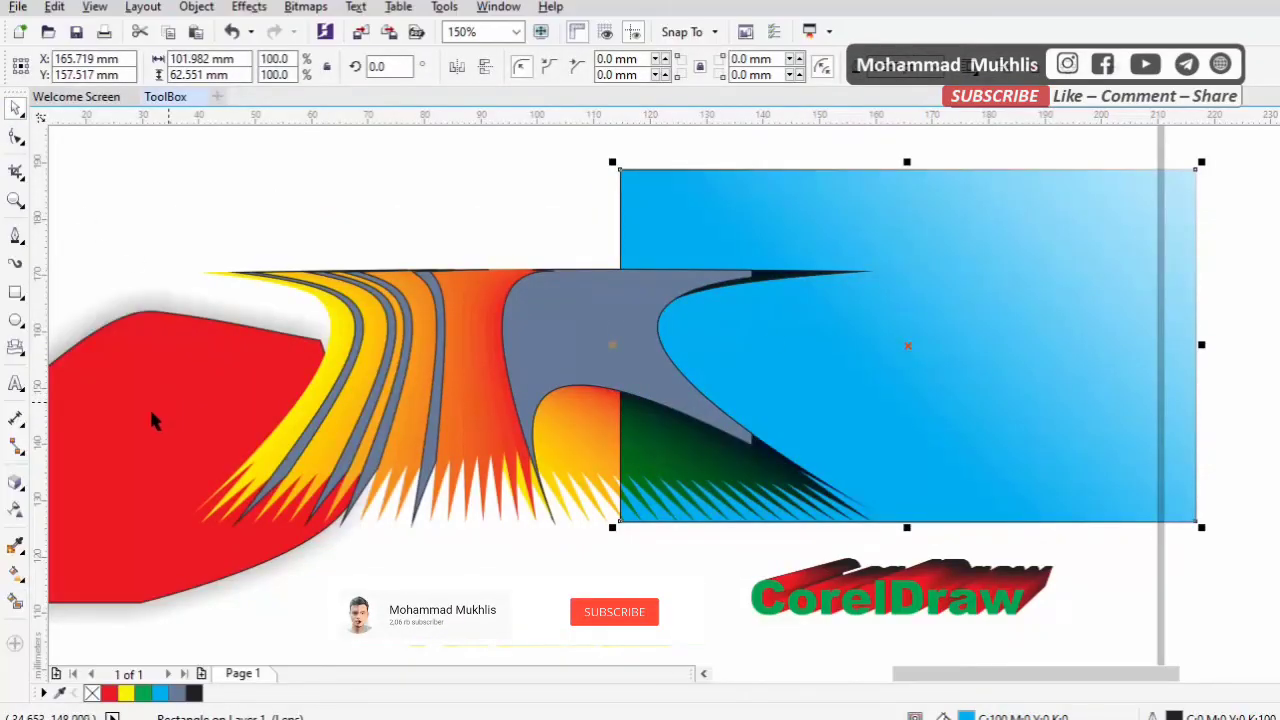
# Activate Smart Fill and change the blue rectangle's fill to yellow
pyautogui.click(19, 578)
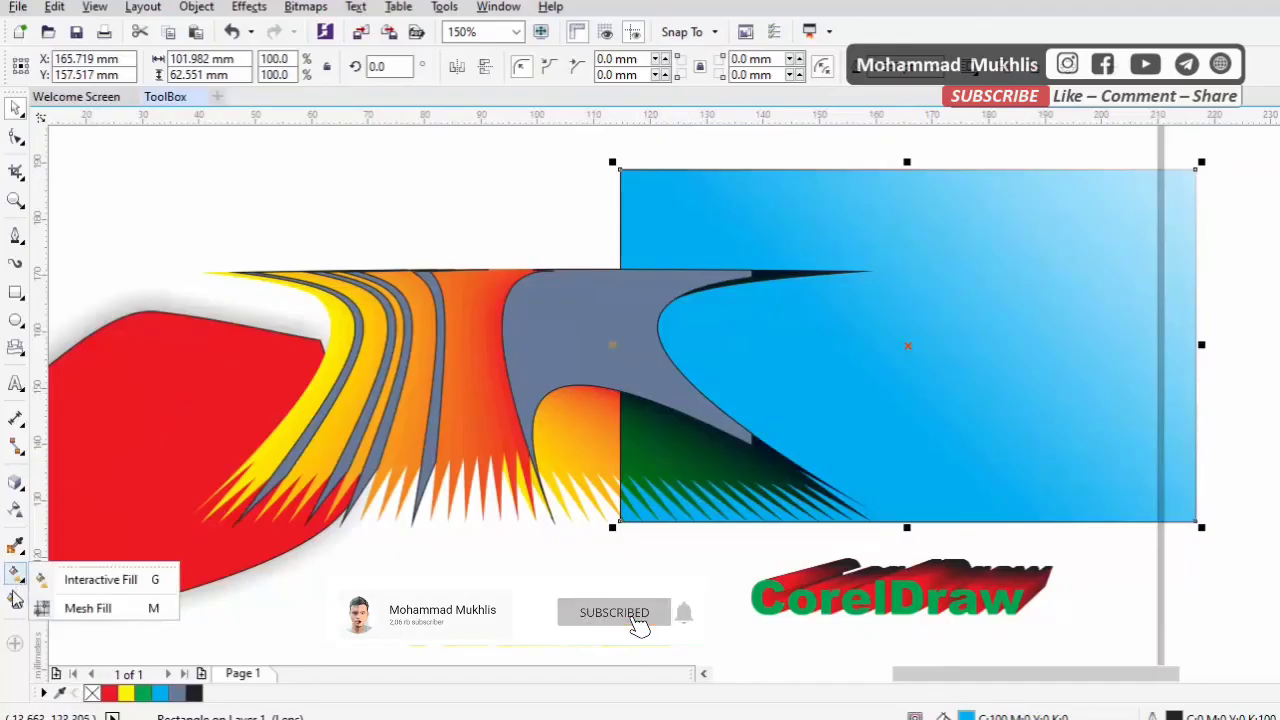
pyautogui.click(11, 598)
pyautogui.click(13, 603)
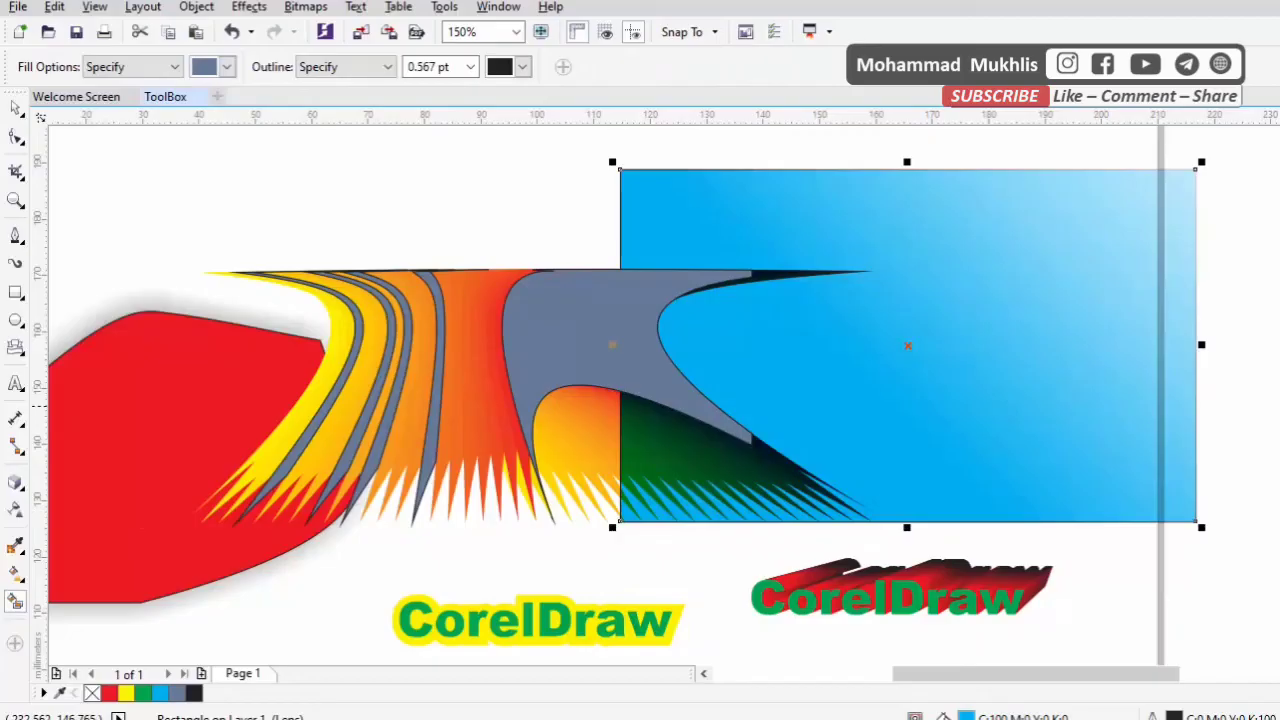
pyautogui.hotkey('ctrl', 'z')
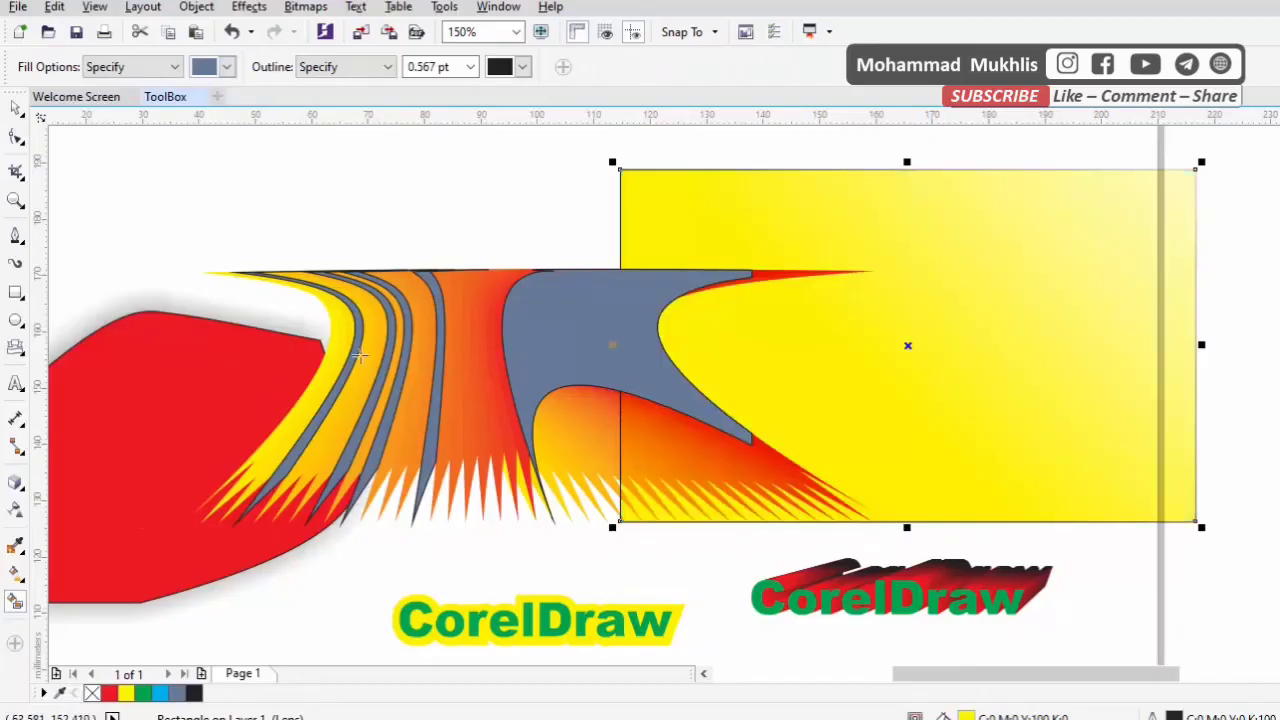
# Smart-fill further strips of the distorted blend and the area enclosing the objects in the same blue-grey
pyautogui.click(400, 328)
pyautogui.click(418, 316)
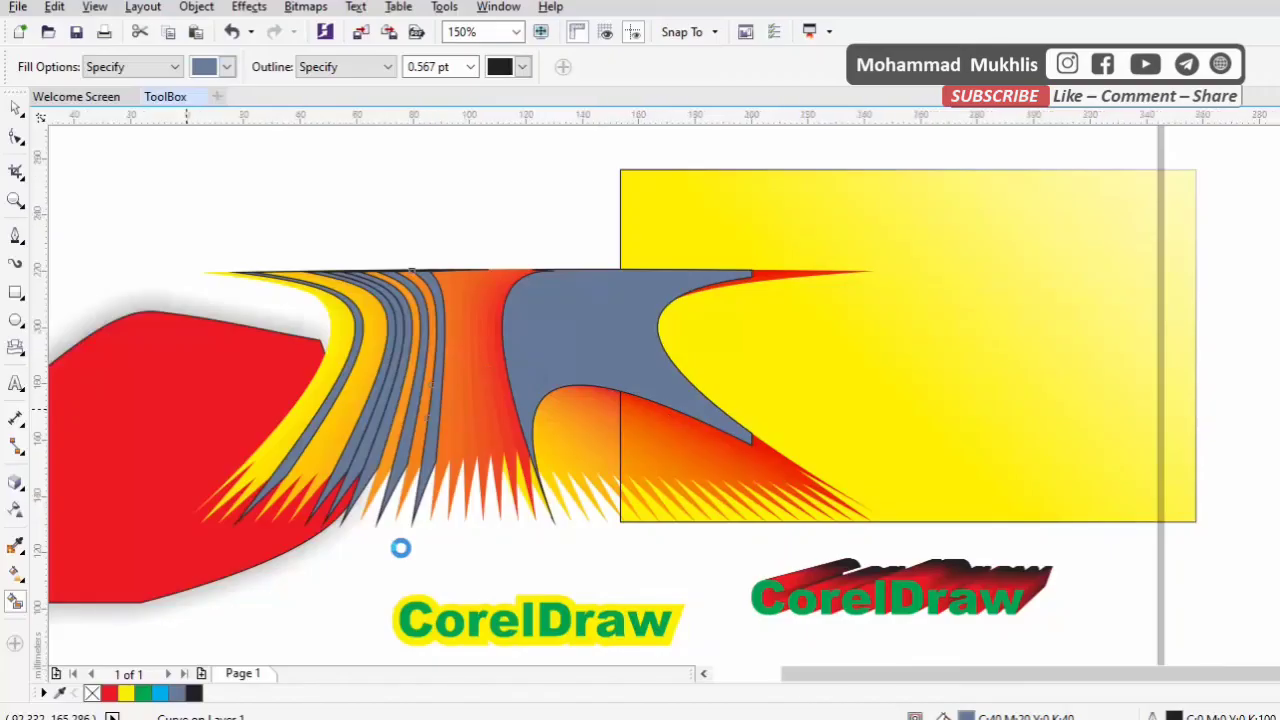
pyautogui.scroll(-3, 400, 547)
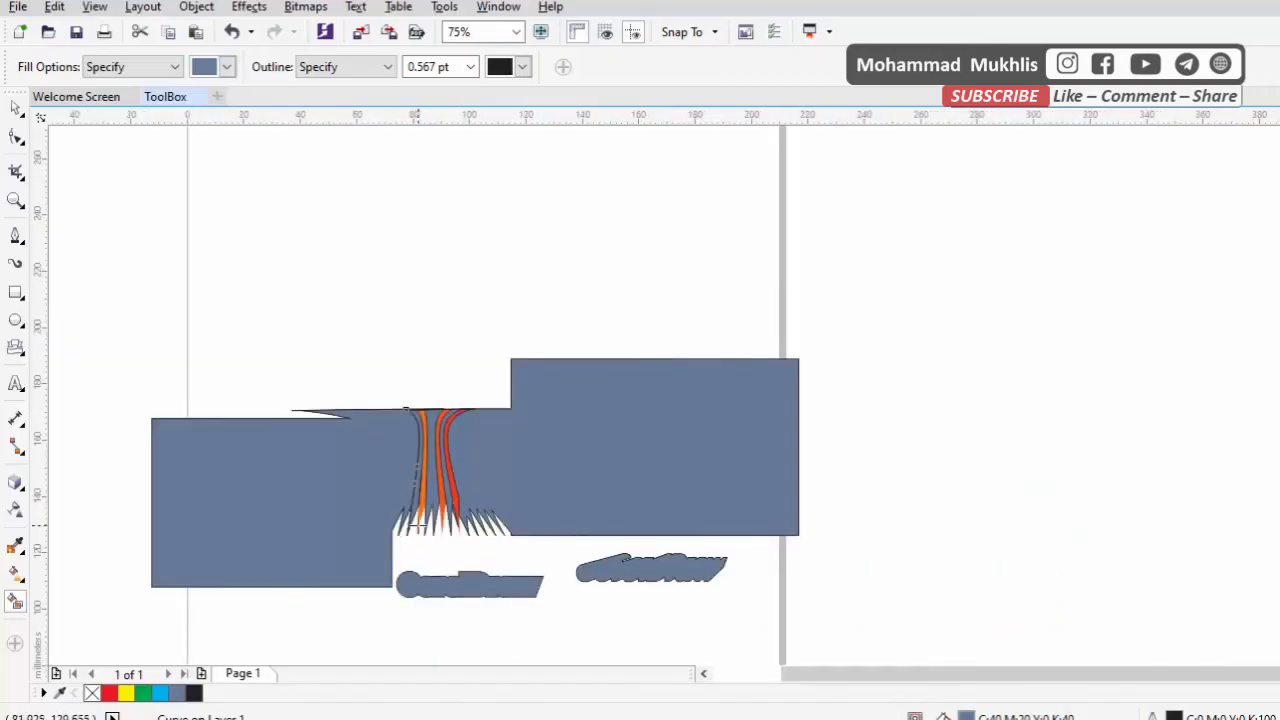